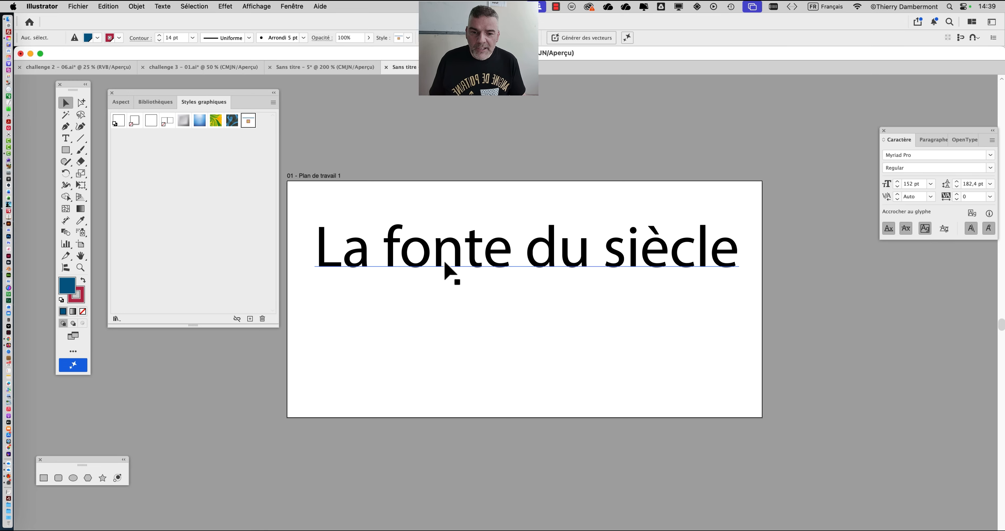
- Apply the saved graphic style "rectangle autoredim sur texte 152 pt" to the "La fonte du siècle" text
{"action": "left_click", "coordinate": [445, 264]}
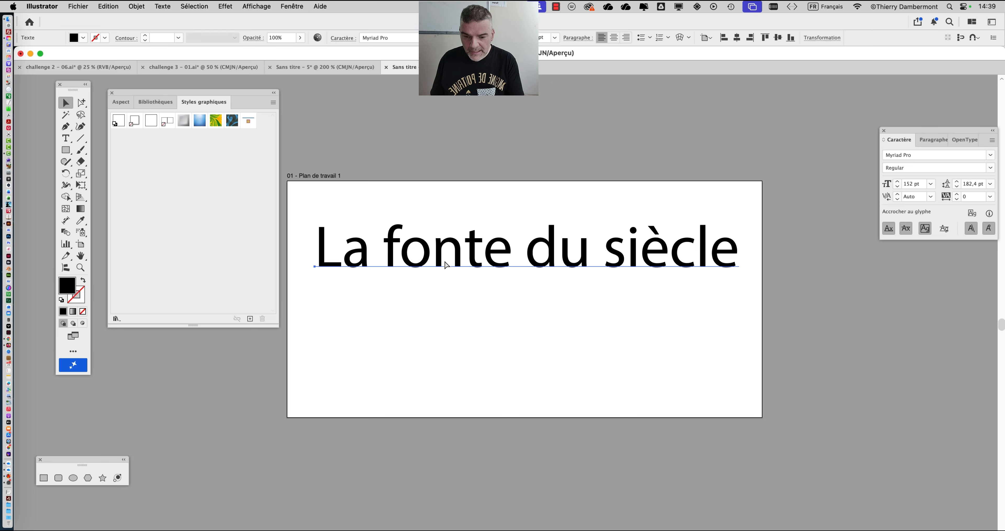
{"action": "left_click", "coordinate": [248, 122]}
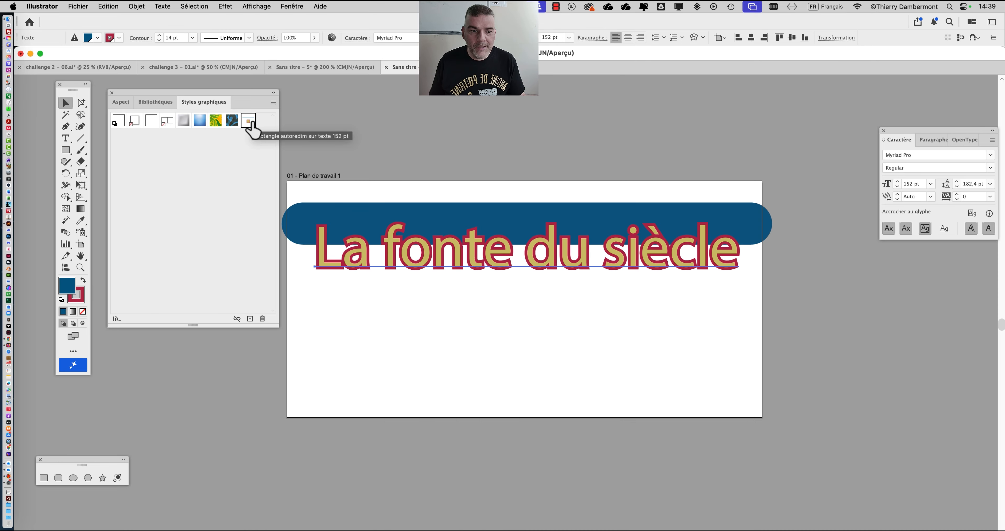
{"action": "mouse_move", "coordinate": [251, 129]}
{"action": "left_mouse_down"}
{"action": "mouse_move", "coordinate": [460, 257]}
{"action": "mouse_move", "coordinate": [439, 291]}
{"action": "mouse_move", "coordinate": [257, 141]}
{"action": "left_mouse_up"}
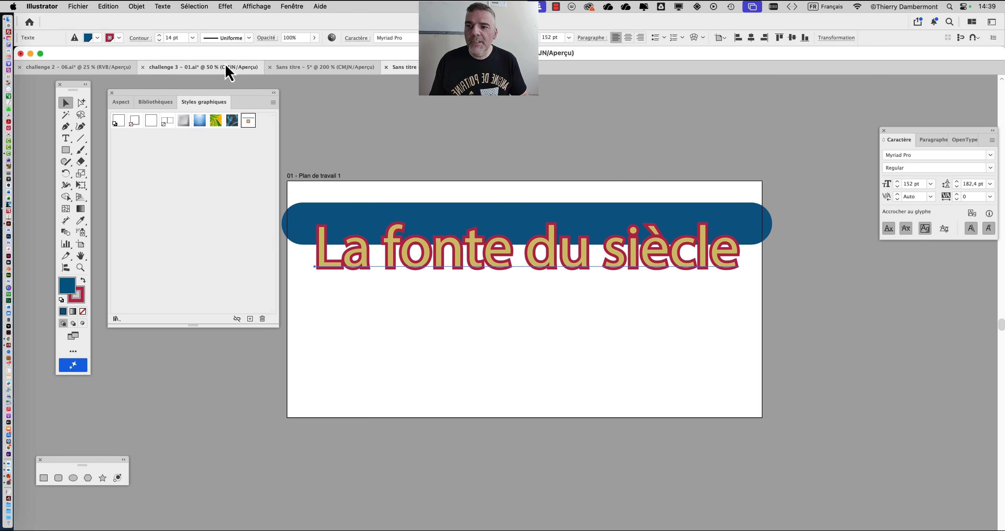
- Show the Appearance settings while viewing the styled labels in the challenge 2 document, and return to the "La fonte du siècle" document
{"action": "left_click", "coordinate": [100, 68]}
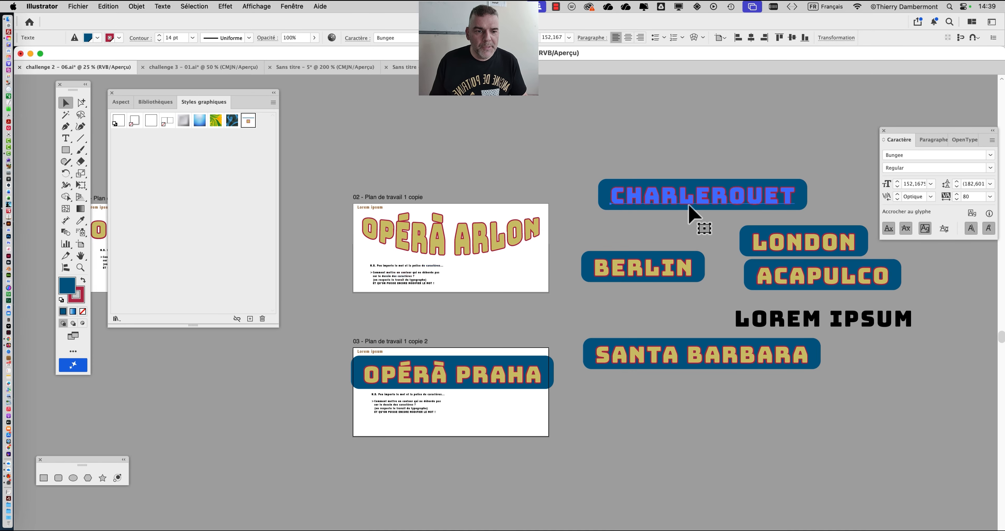
{"action": "scroll", "coordinate": [670, 202], "scroll_direction": "up", "scroll_amount": 1}
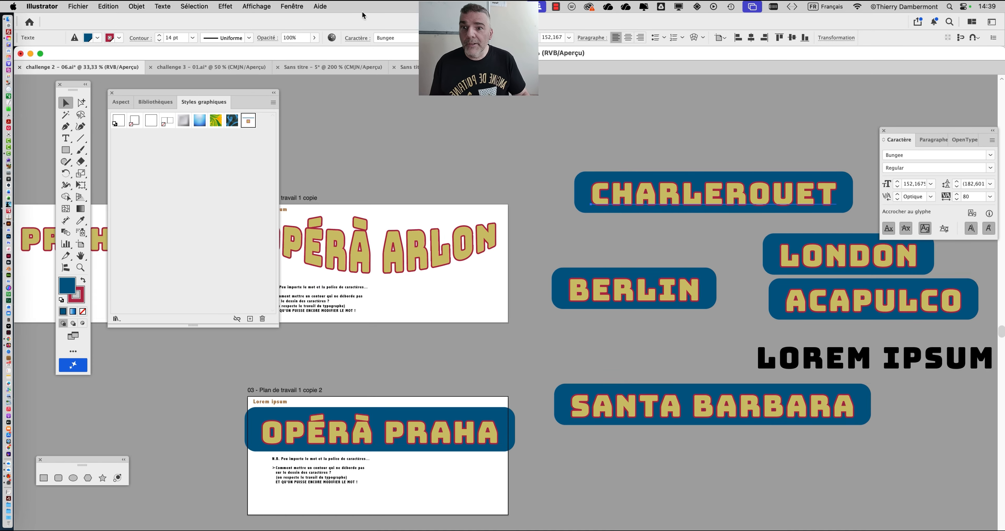
{"action": "left_click", "coordinate": [292, 7]}
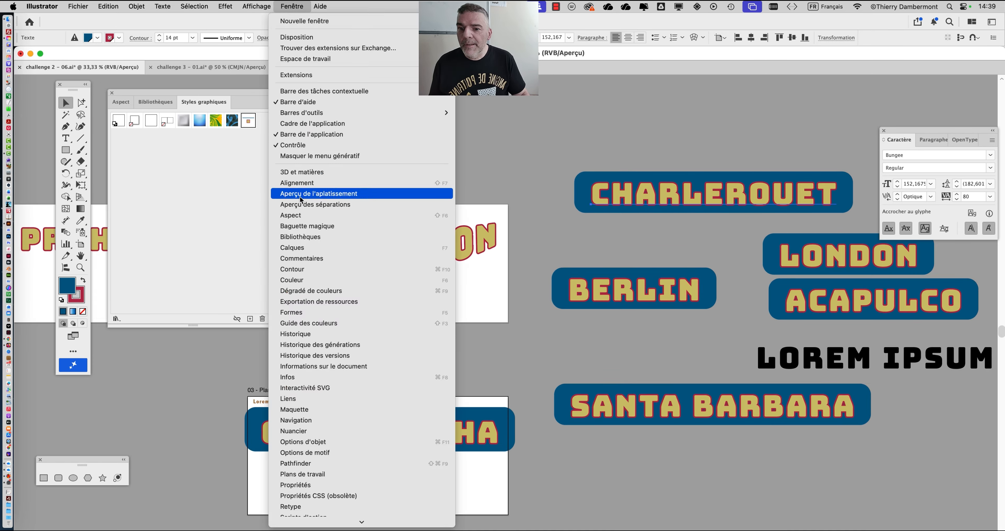
{"action": "left_click", "coordinate": [304, 216]}
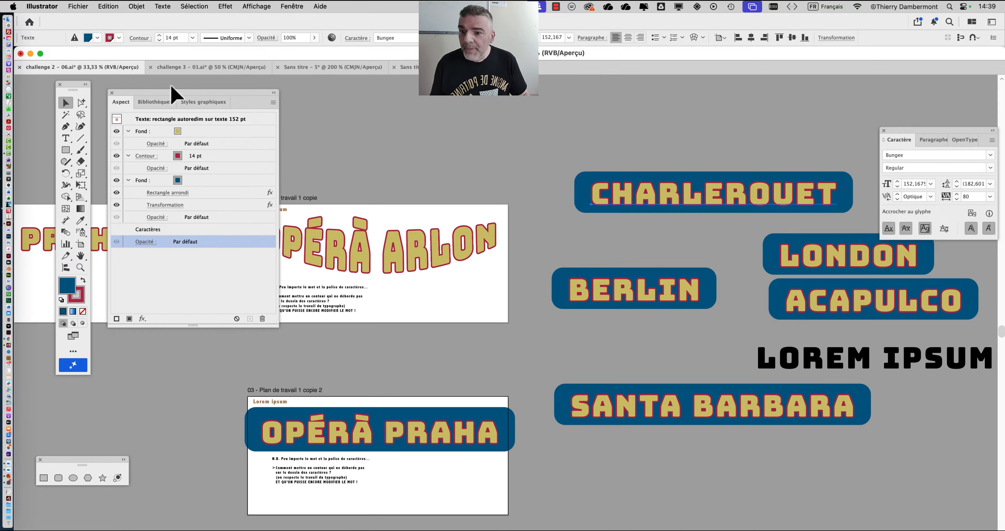
{"action": "left_click_drag", "start_coordinate": [136, 97], "coordinate": [184, 137]}
{"action": "left_click", "coordinate": [406, 67]}
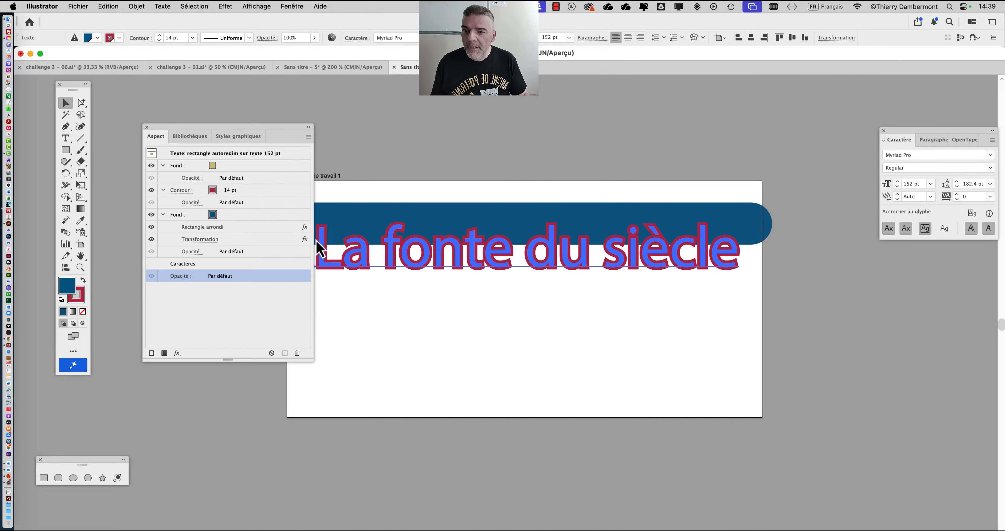
- Hide the Transformation effect on the text's blue fill and show it again to compare the rectangle's position
{"action": "left_click", "coordinate": [152, 238]}
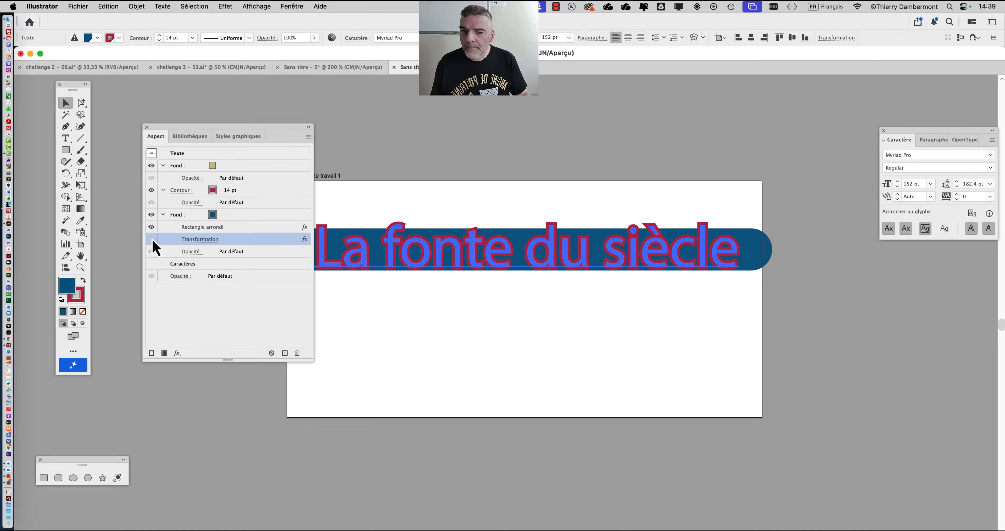
{"action": "left_click", "coordinate": [151, 239]}
{"action": "mouse_move", "coordinate": [232, 238]}
{"action": "left_mouse_down"}
{"action": "mouse_move", "coordinate": [235, 226]}
{"action": "mouse_move", "coordinate": [233, 247]}
{"action": "left_mouse_up"}
{"action": "left_click", "coordinate": [431, 316]}
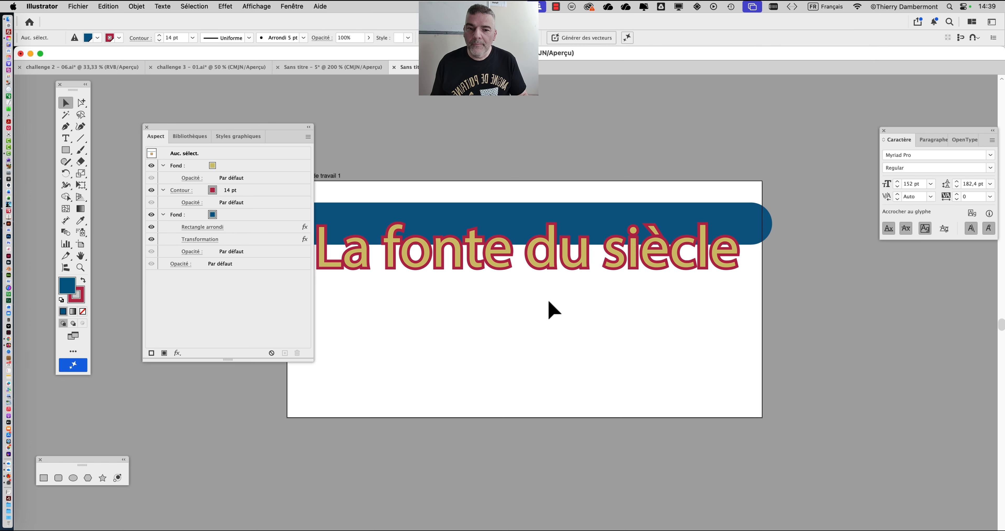
- Edit the blue fill's Transformation effect on the text, setting the vertical move to about 1.76 mm, and deselect
{"action": "left_click", "coordinate": [573, 267]}
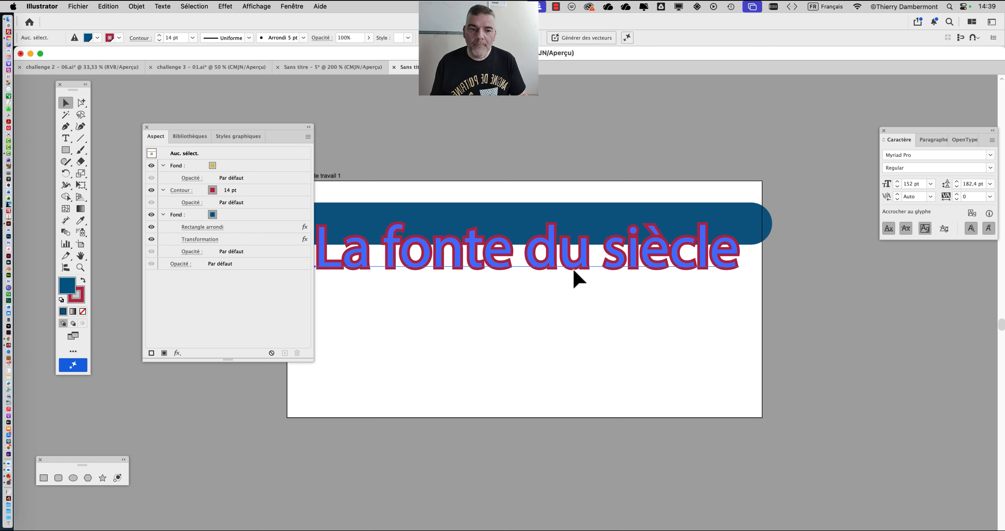
{"action": "left_click", "coordinate": [199, 242]}
{"action": "left_click_drag", "start_coordinate": [533, 66], "coordinate": [745, 84]}
{"action": "left_click_drag", "start_coordinate": [744, 184], "coordinate": [776, 196]}
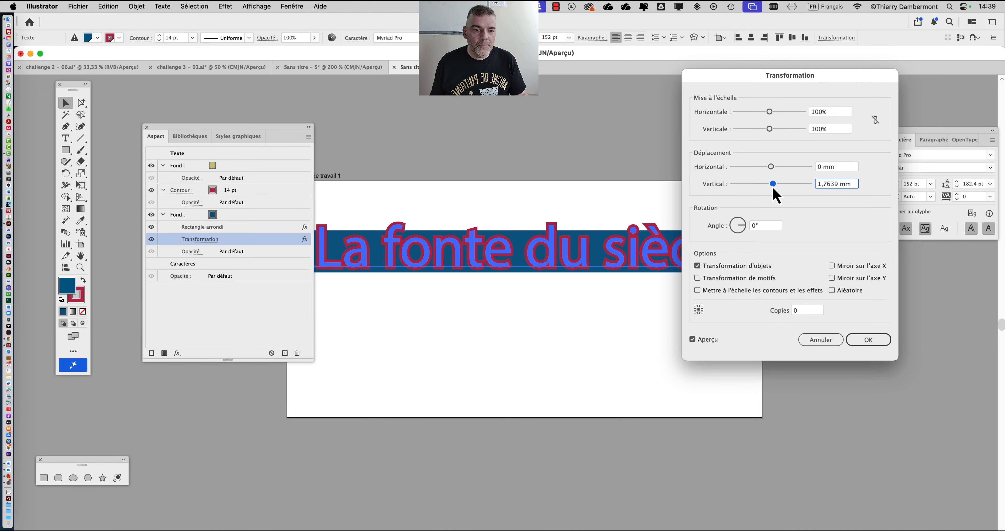
{"action": "left_click", "coordinate": [868, 340]}
{"action": "left_click", "coordinate": [554, 319]}
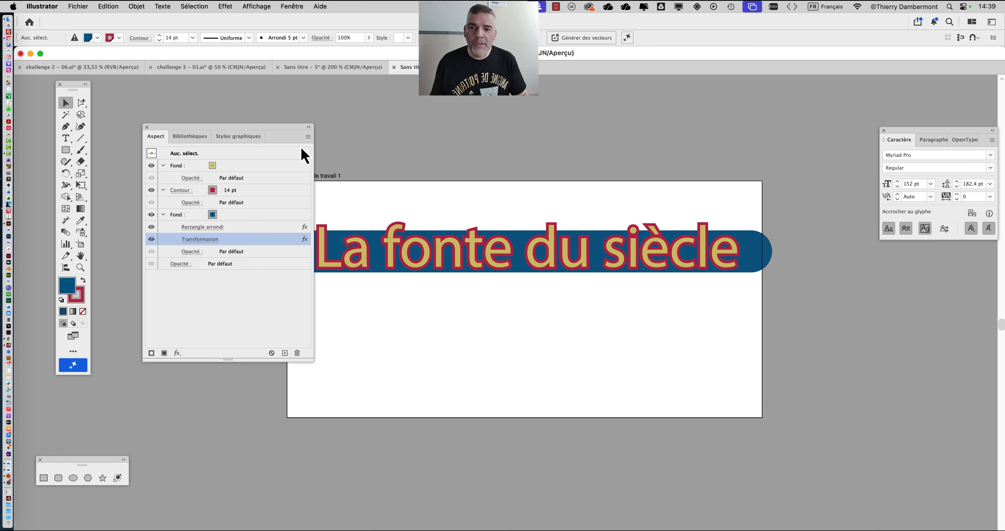
- Widen the artboard on both its left and right sides so that the whole blue rounded rectangle fits inside
{"action": "left_click_drag", "start_coordinate": [270, 135], "coordinate": [878, 312]}
{"action": "scroll", "coordinate": [649, 343], "scroll_direction": "down", "scroll_amount": 1}
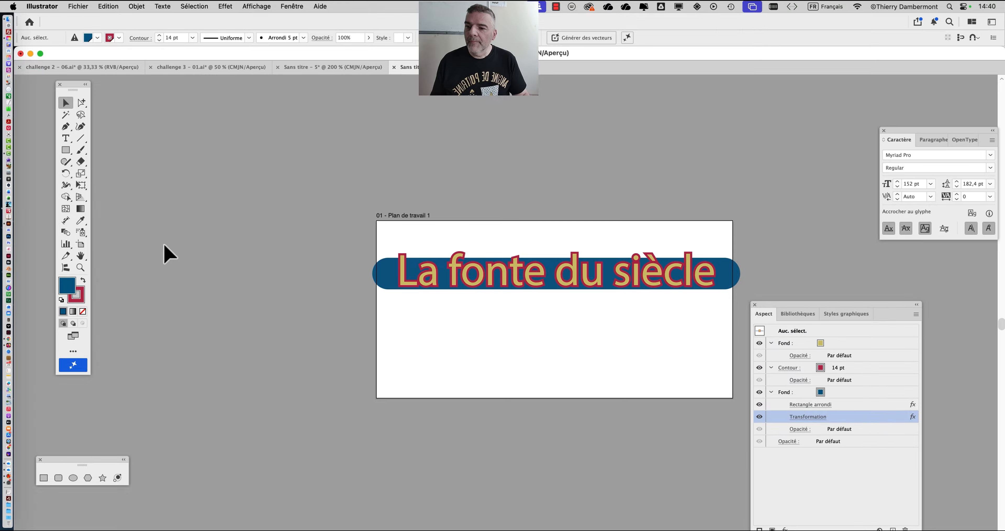
{"action": "left_click", "coordinate": [81, 243]}
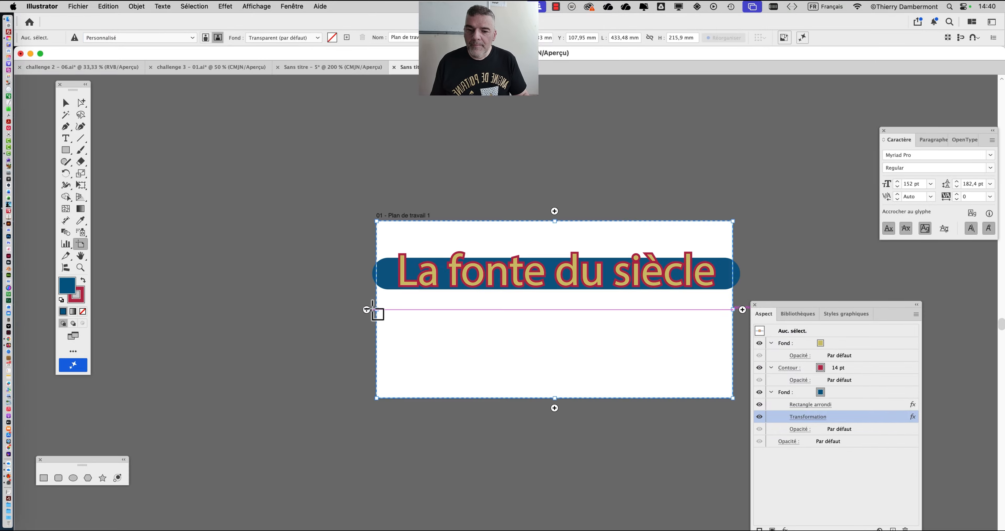
{"action": "left_click_drag", "start_coordinate": [376, 311], "coordinate": [316, 311]}
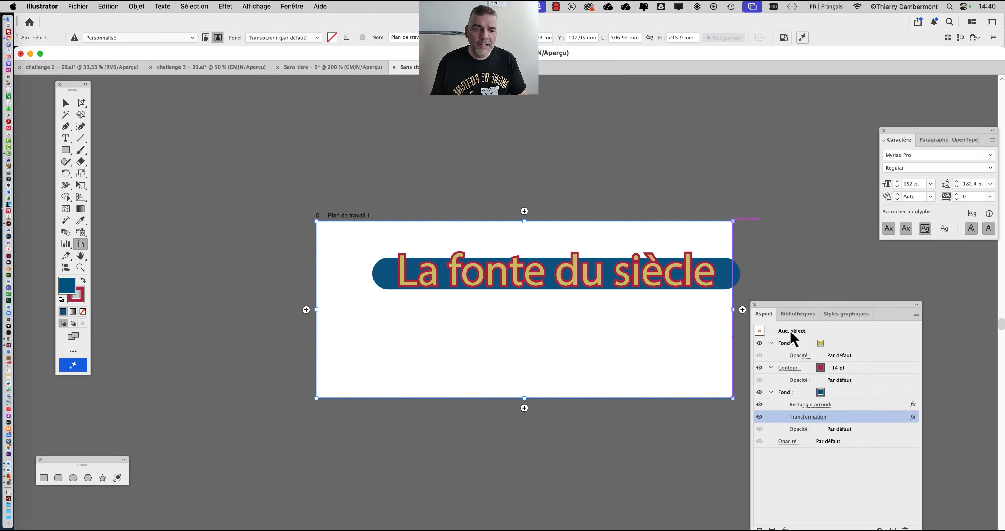
{"action": "left_click_drag", "start_coordinate": [733, 311], "coordinate": [787, 311]}
{"action": "left_click", "coordinate": [65, 102]}
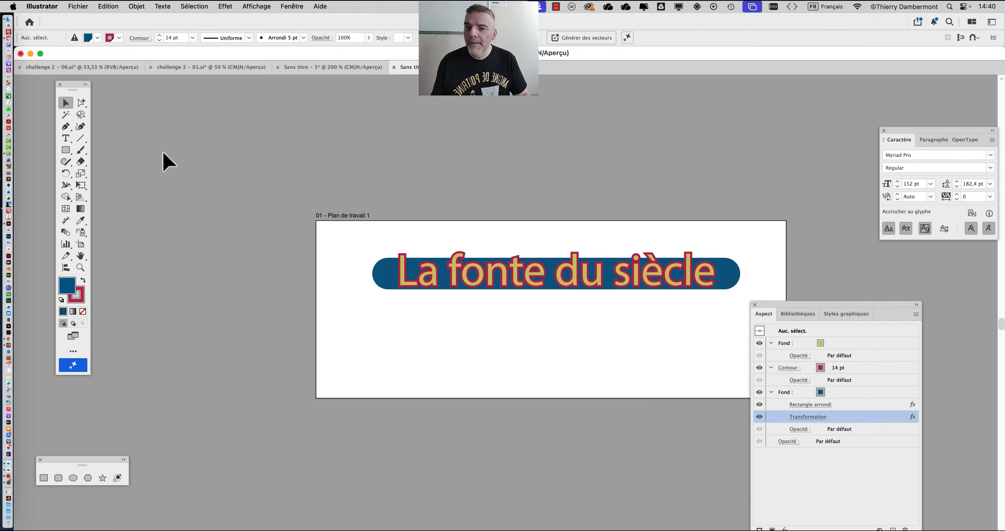
- Switch to the document with the two hand photos and show its layers
{"action": "key", "text": "super+Tab"}
{"action": "left_click", "coordinate": [497, 279]}
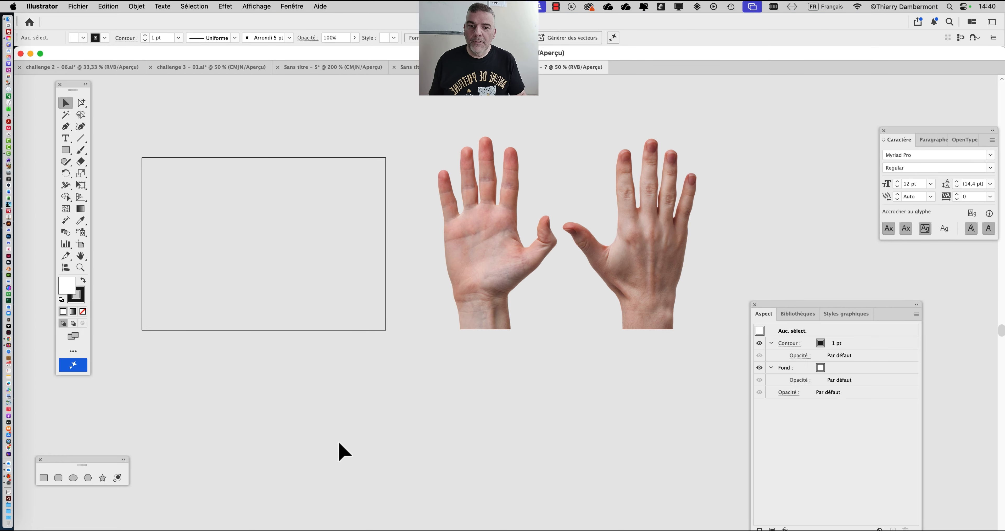
{"action": "left_click", "coordinate": [292, 7]}
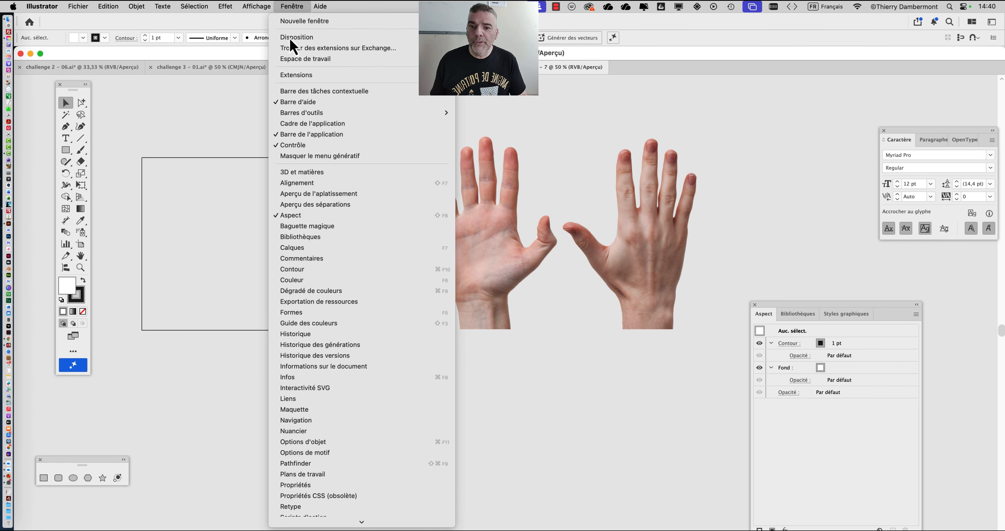
{"action": "left_click", "coordinate": [291, 248]}
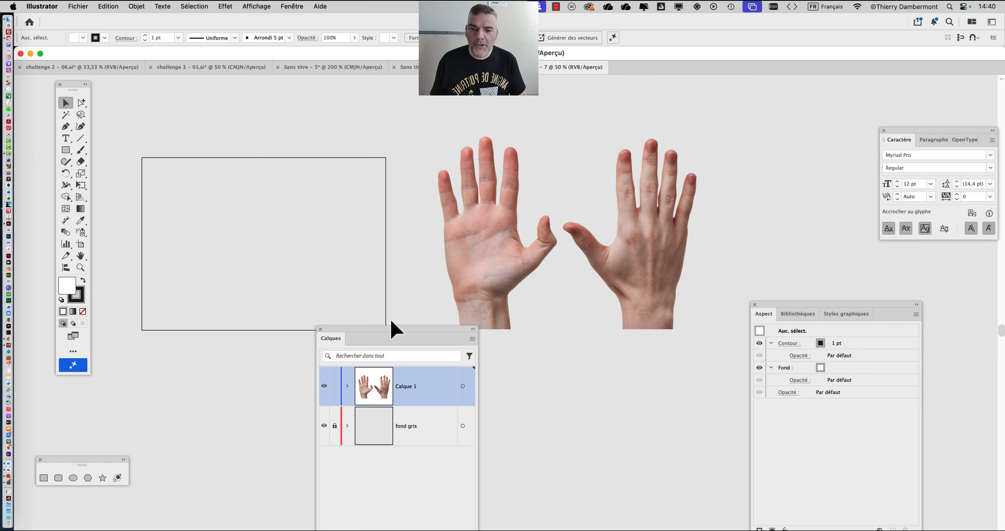
{"action": "left_click_drag", "start_coordinate": [388, 330], "coordinate": [299, 111]}
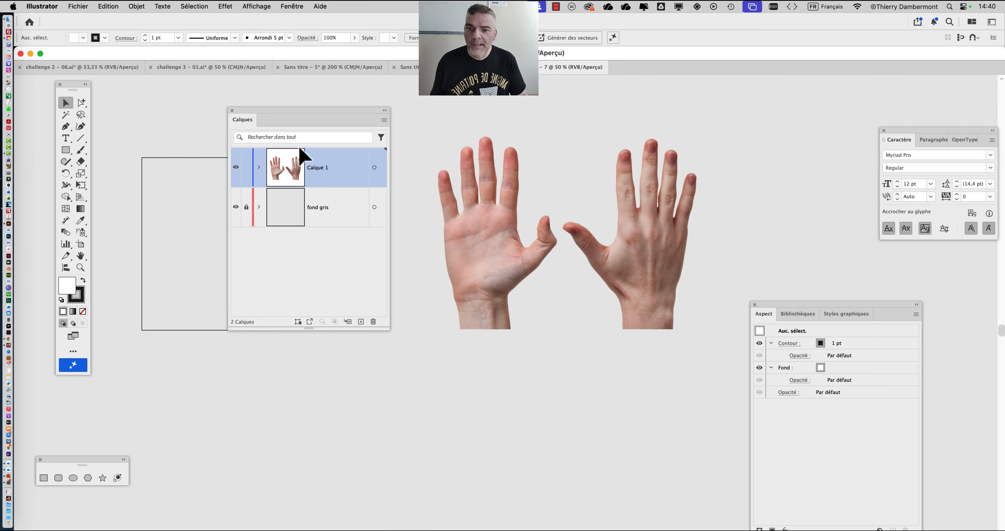
- Select the "fond gris" layer, hide it and show it again, keeping the layer list clear of the artboard
{"action": "left_click", "coordinate": [334, 225]}
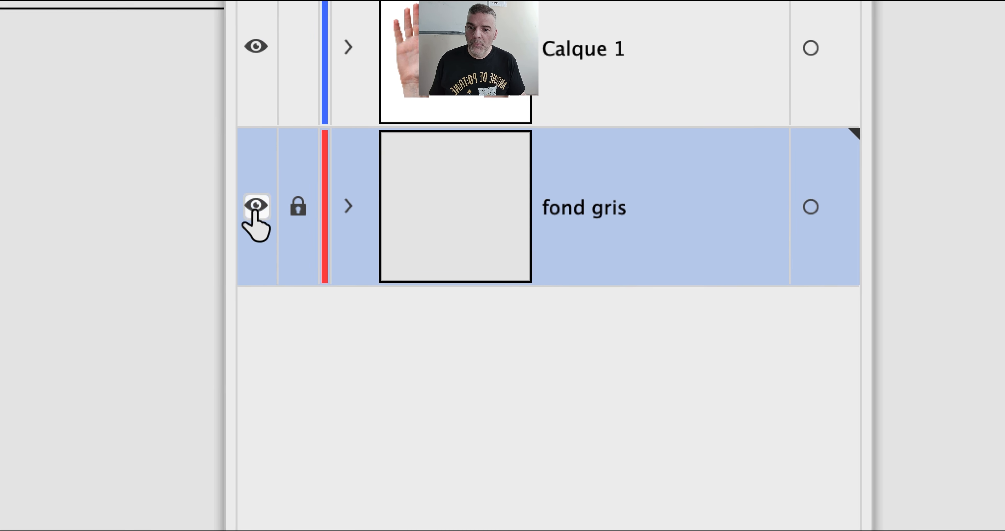
{"action": "left_click", "coordinate": [256, 207]}
{"action": "left_click", "coordinate": [256, 207]}
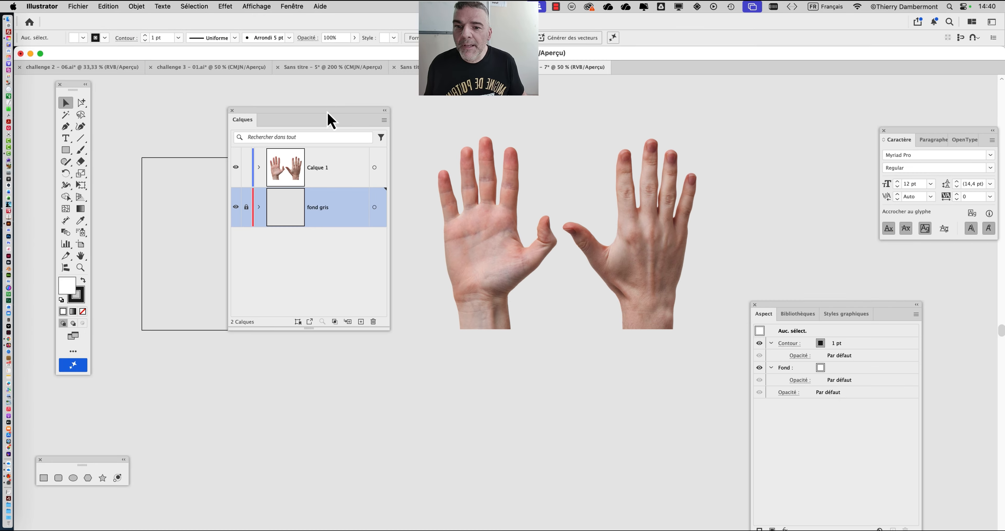
{"action": "left_click_drag", "start_coordinate": [326, 113], "coordinate": [847, 101]}
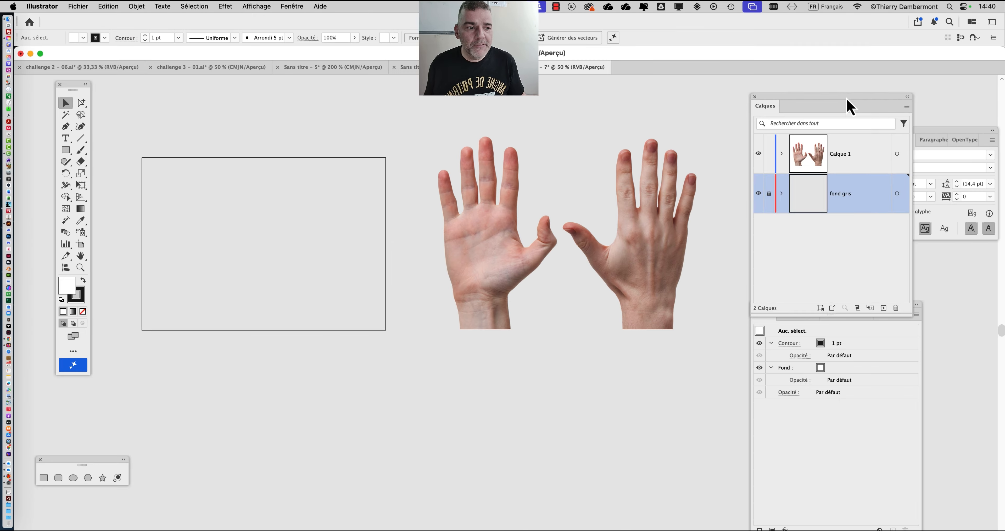
- Expand the contents of the "Calque 1" layer to examine them, and collapse it again
{"action": "left_click", "coordinate": [782, 154]}
{"action": "left_click", "coordinate": [782, 154]}
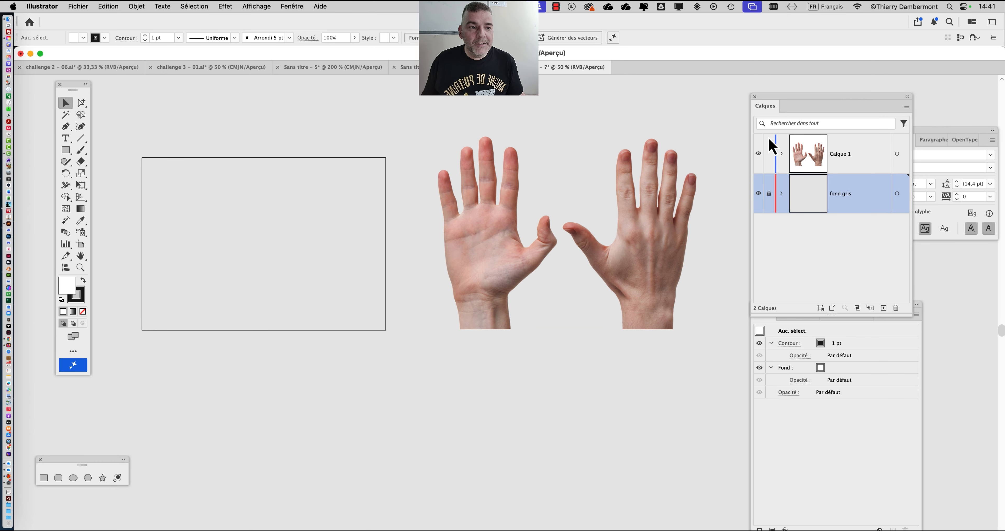
{"action": "left_click_drag", "start_coordinate": [784, 105], "coordinate": [798, 107]}
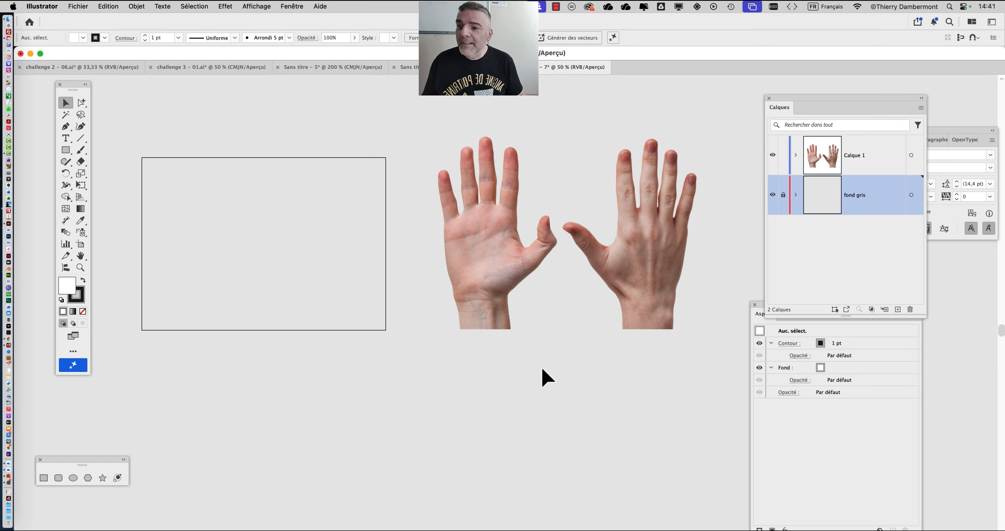
- Add a new layer above "fond gris" and draw a rectangle about 105 by 97 mm in the artboard's left half
{"action": "left_click", "coordinate": [67, 154]}
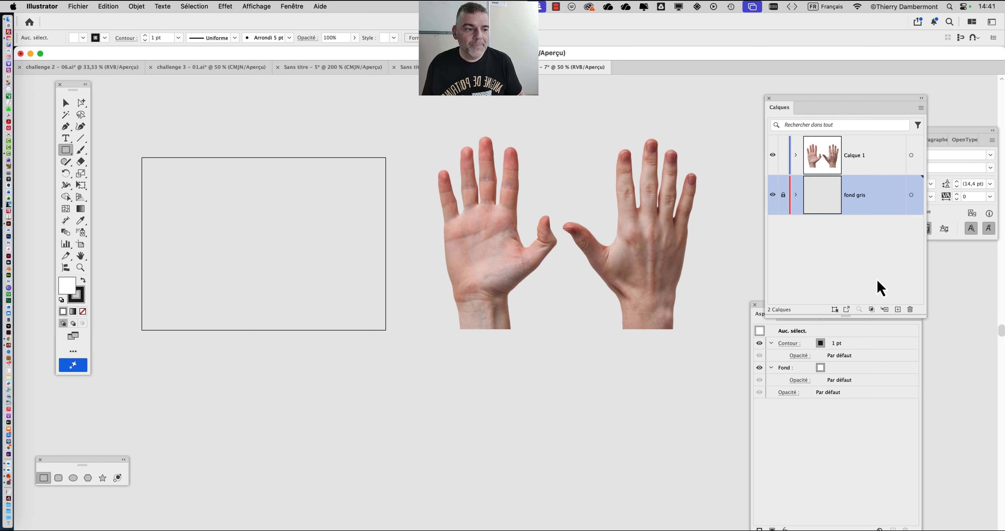
{"action": "left_click", "coordinate": [898, 309]}
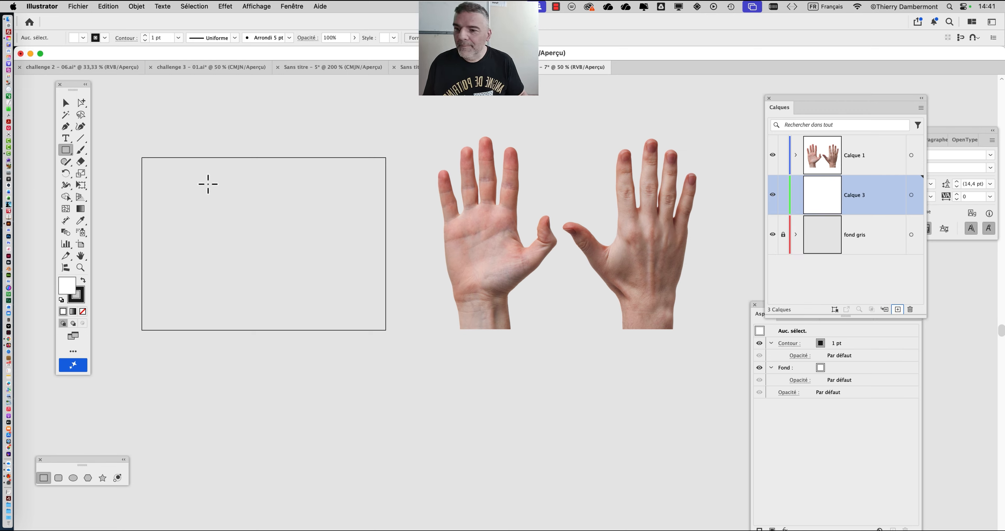
{"action": "left_click_drag", "start_coordinate": [159, 194], "coordinate": [245, 273]}
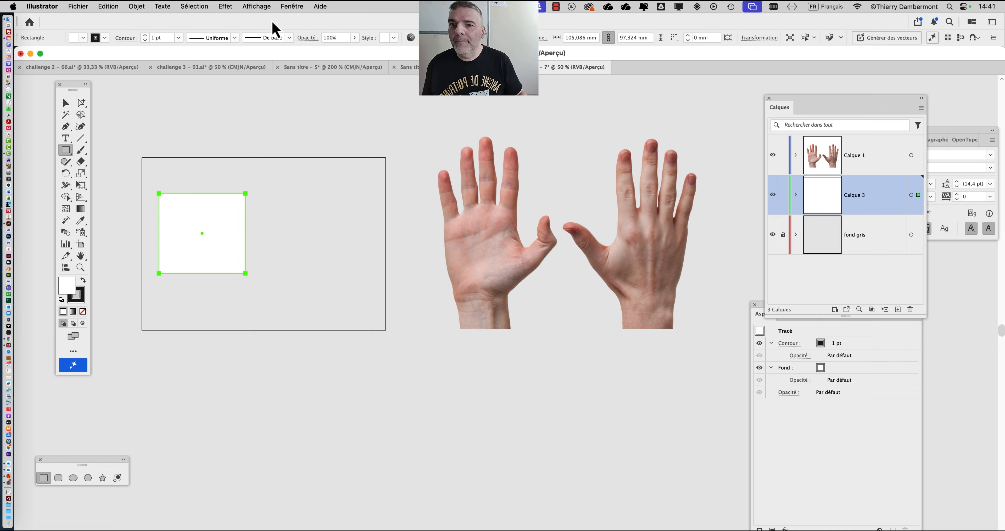
- Show the contextual task bar and open the detailed Generate Vectors settings for the selected rectangle
{"action": "left_click", "coordinate": [292, 7]}
{"action": "left_click", "coordinate": [329, 92]}
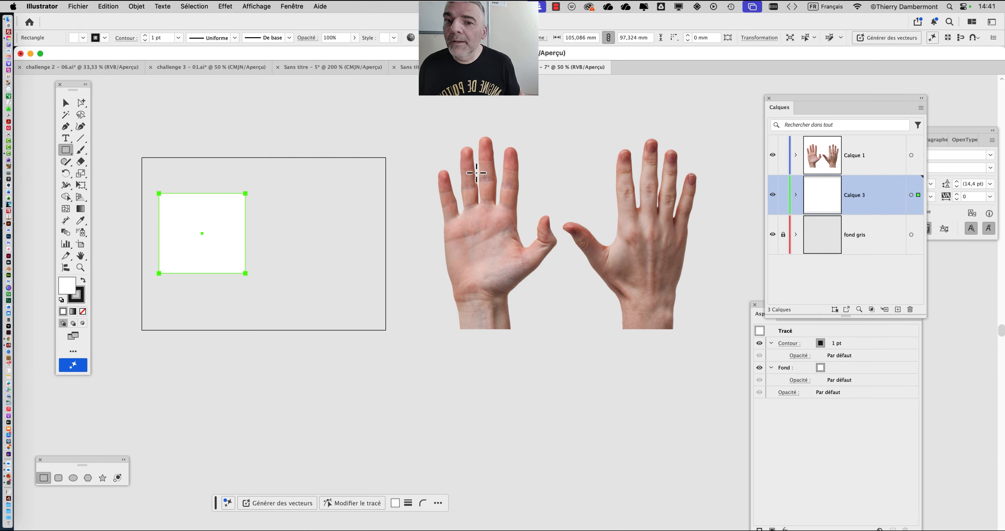
{"action": "left_click", "coordinate": [271, 503]}
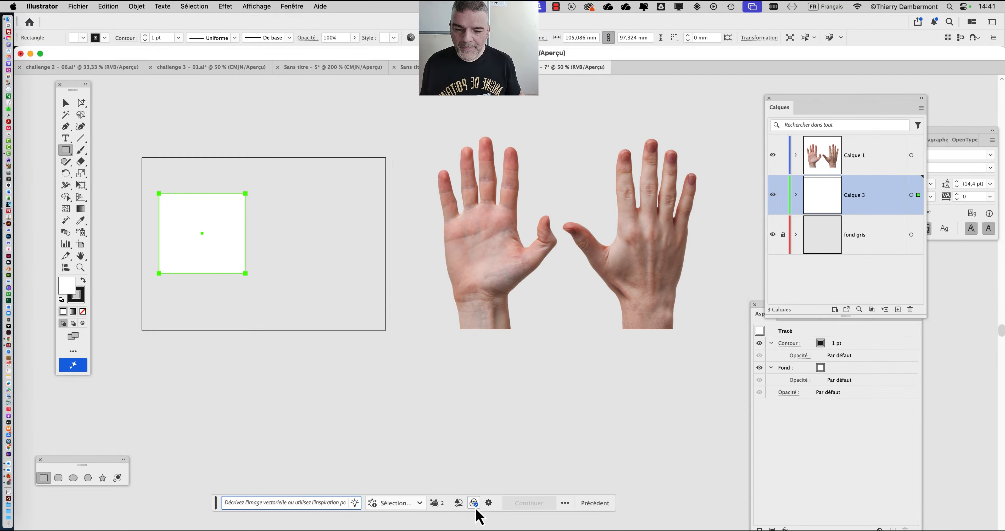
{"action": "left_click", "coordinate": [488, 504]}
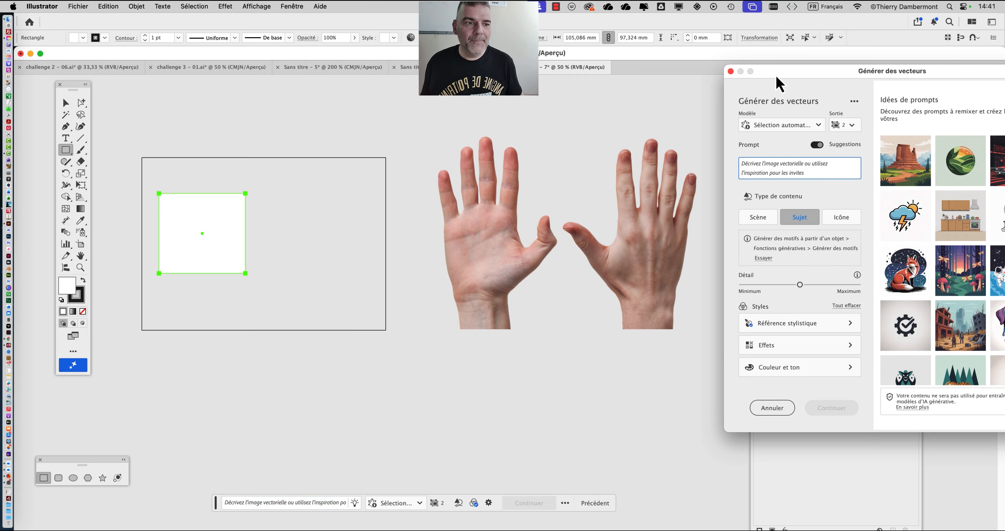
- Move the Generate Vectors settings clear of the layers and enter the prompt "capybara qui aspire avec un aspirateur"
{"action": "left_click_drag", "start_coordinate": [776, 78], "coordinate": [536, 90]}
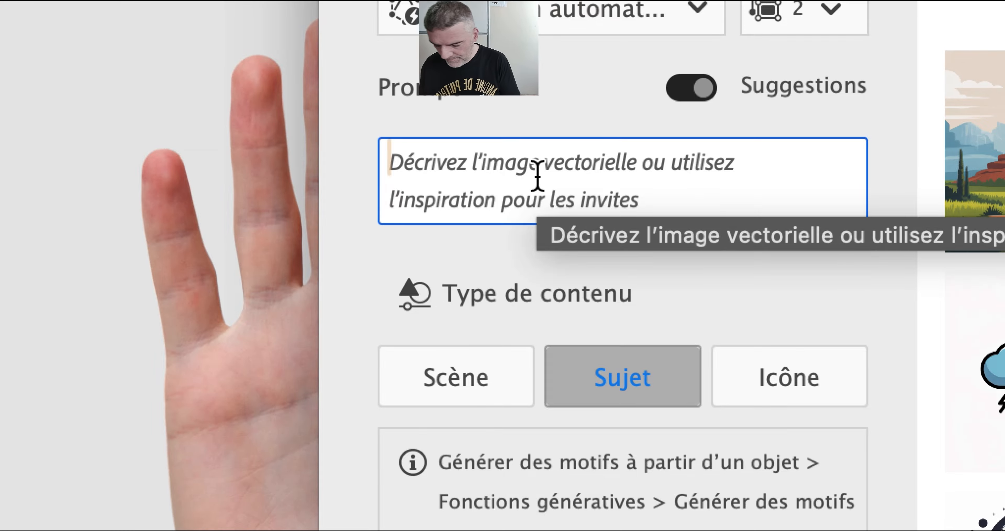
{"action": "type", "text": "capy"}
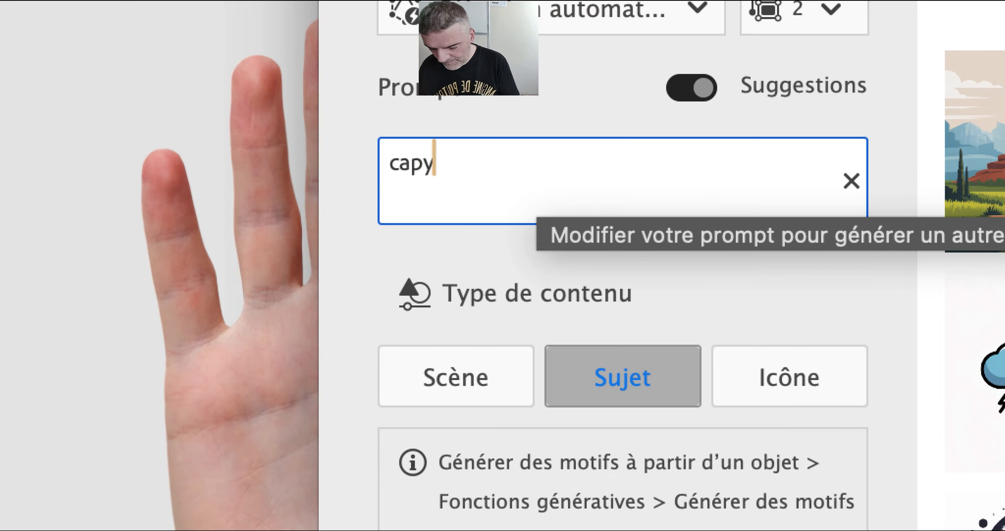
{"action": "type", "text": "bara sur"}
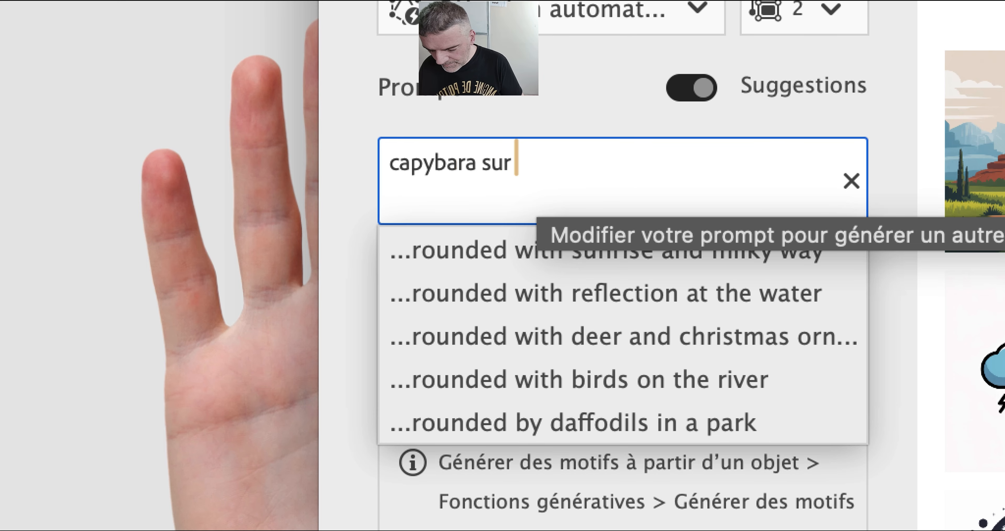
{"action": "key", "text": "BackSpace"}
{"action": "key", "text": "BackSpace"}
{"action": "key", "text": "BackSpace"}
{"action": "key", "text": "BackSpace"}
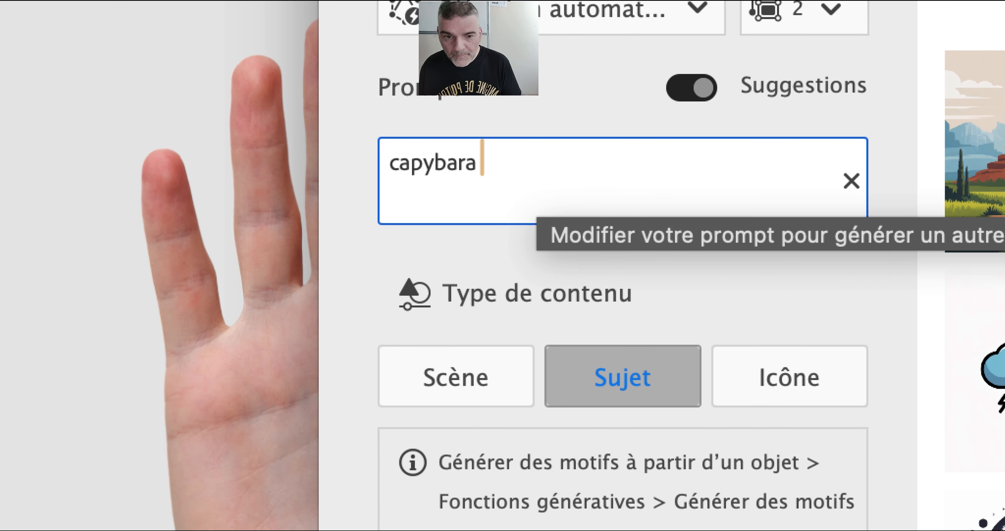
{"action": "type", "text": "qui aspire avec un"}
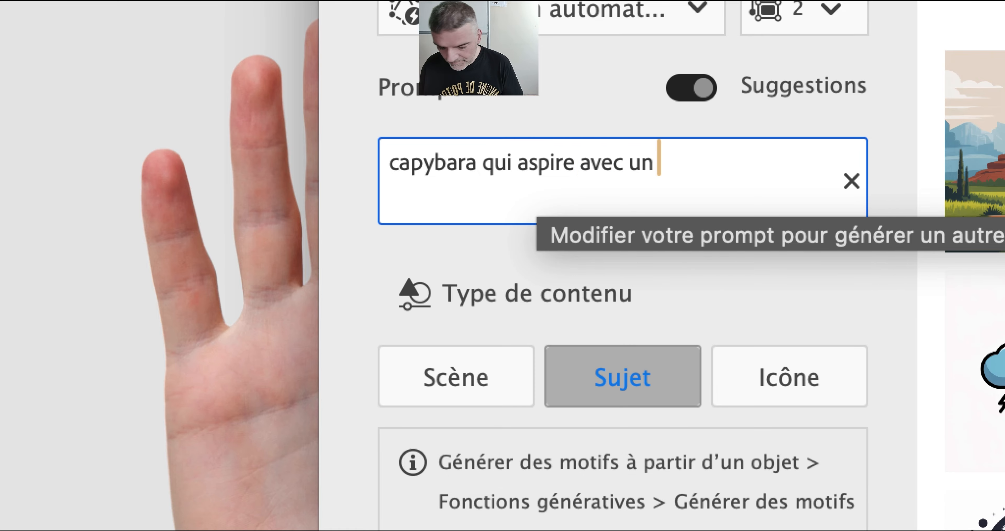
{"action": "type", "text": " aspirateur"}
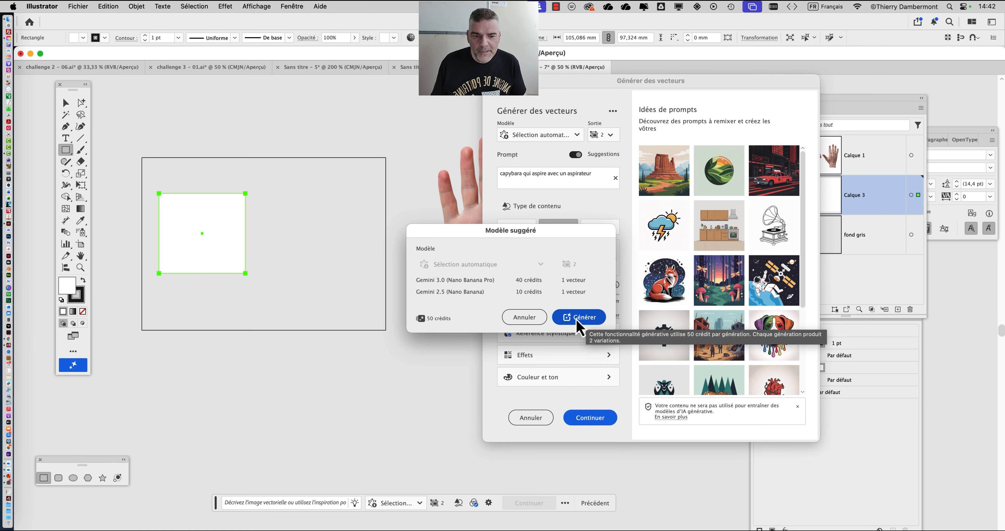
- Generate the capybara with an Adobe Firefly Vector model instead of the suggested partner models, and deselect the result
{"action": "left_click", "coordinate": [540, 320]}
{"action": "left_click", "coordinate": [552, 137]}
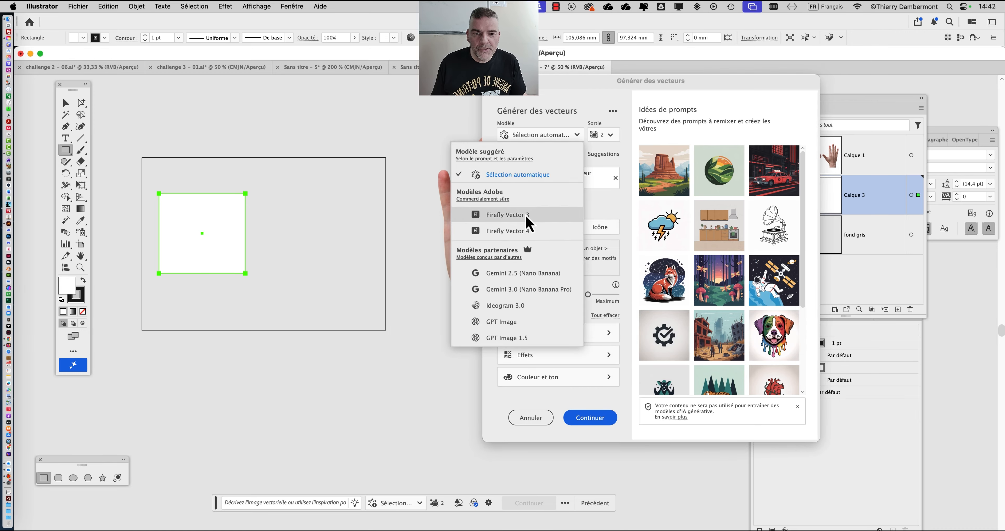
{"action": "left_click", "coordinate": [529, 231]}
{"action": "left_click", "coordinate": [593, 421]}
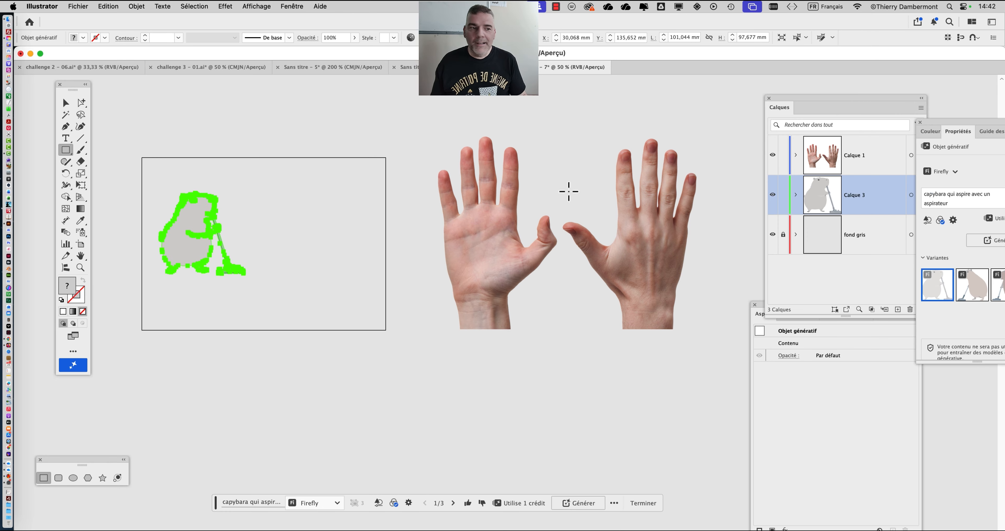
{"action": "left_click", "coordinate": [65, 103]}
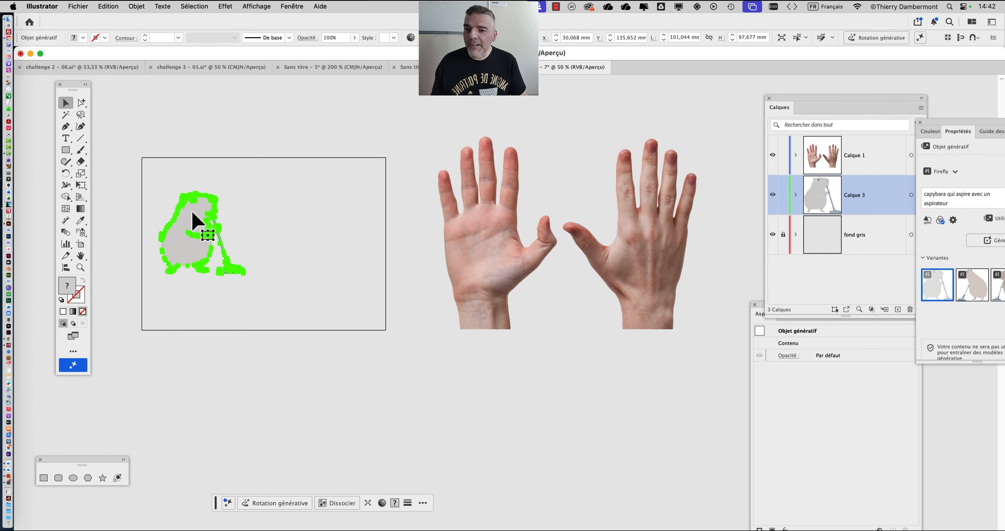
{"action": "scroll", "coordinate": [194, 217], "scroll_direction": "up", "scroll_amount": 3}
{"action": "left_click", "coordinate": [298, 220]}
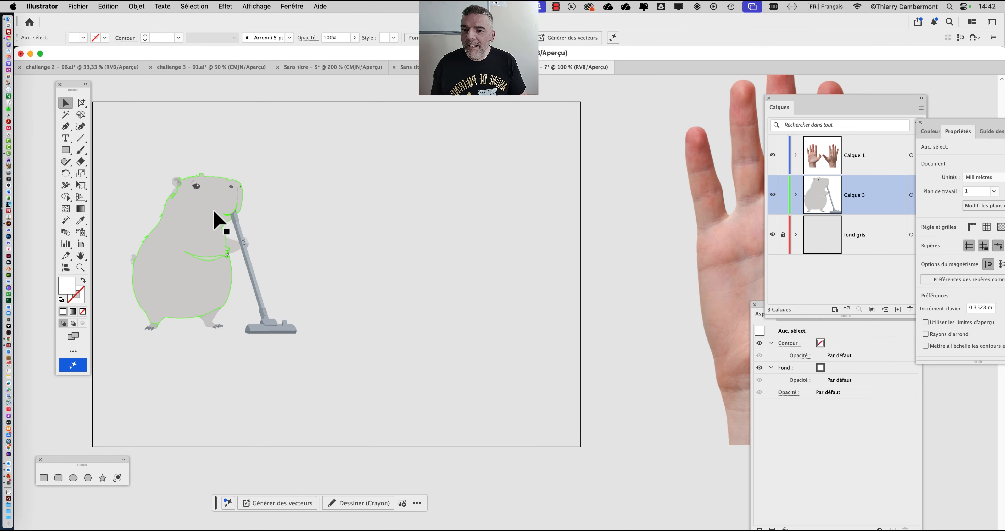
- Draw a rectangle about 93 by 110 mm beside the grey capybara and bring the contextual task bar close below it
{"action": "left_click", "coordinate": [66, 149]}
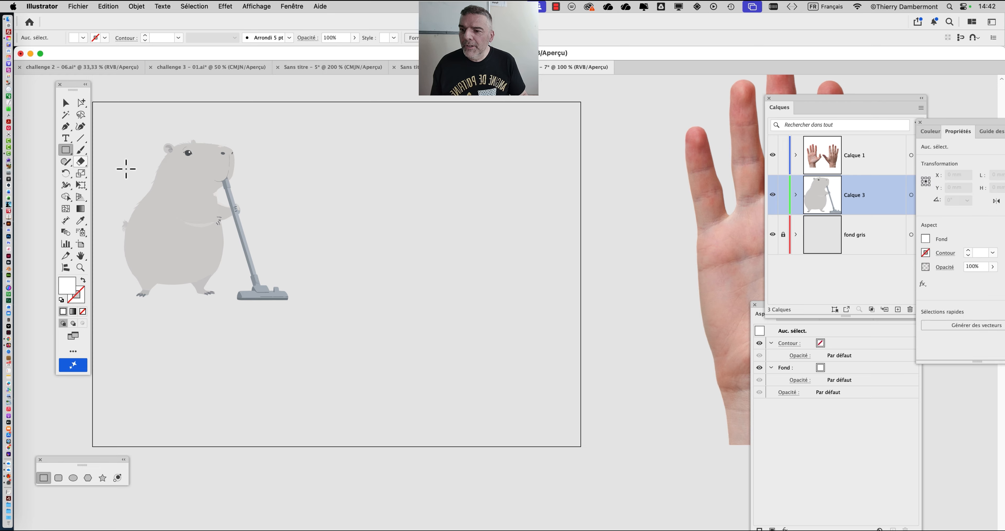
{"action": "left_click_drag", "start_coordinate": [320, 147], "coordinate": [474, 327]}
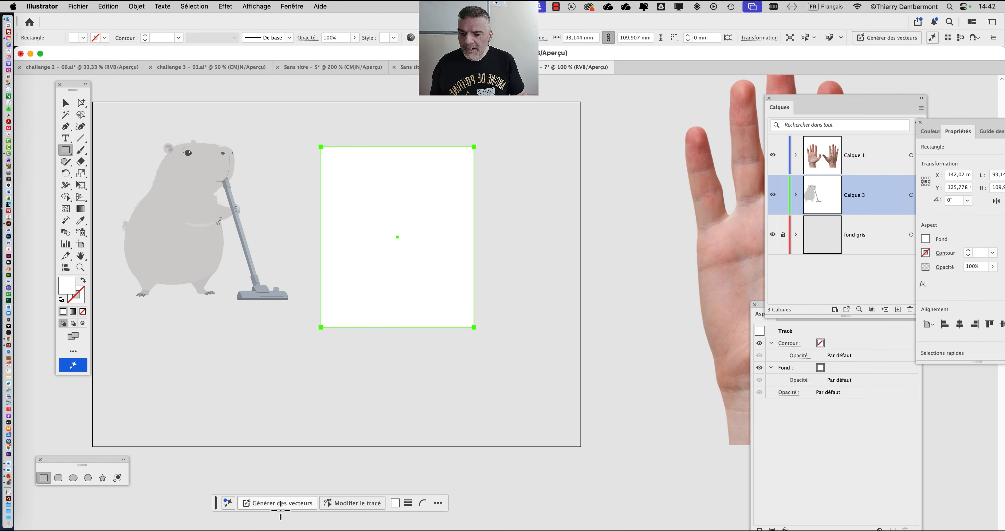
{"action": "left_click_drag", "start_coordinate": [216, 505], "coordinate": [287, 374]}
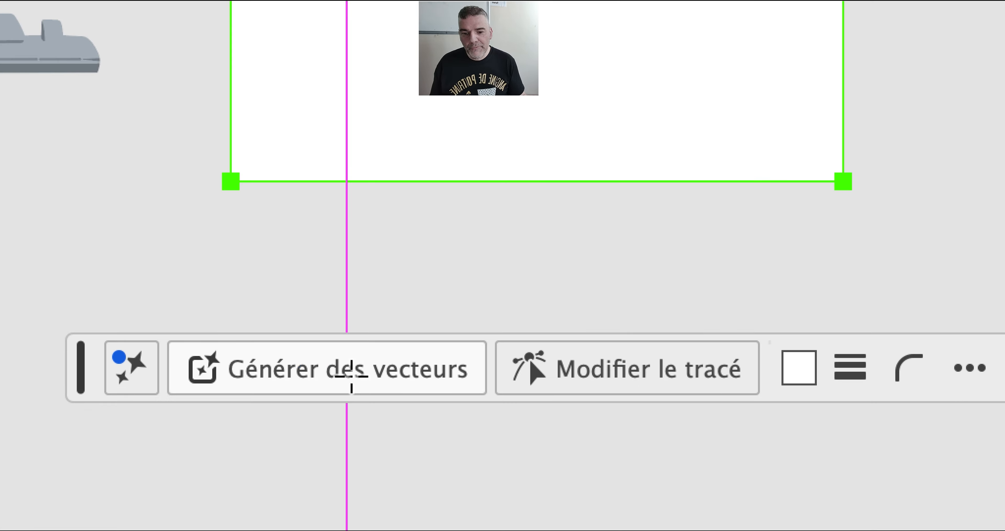
- Open the detailed Generate Vectors settings for the new rectangle and turn off the automatic style reference
{"action": "left_click", "coordinate": [350, 376]}
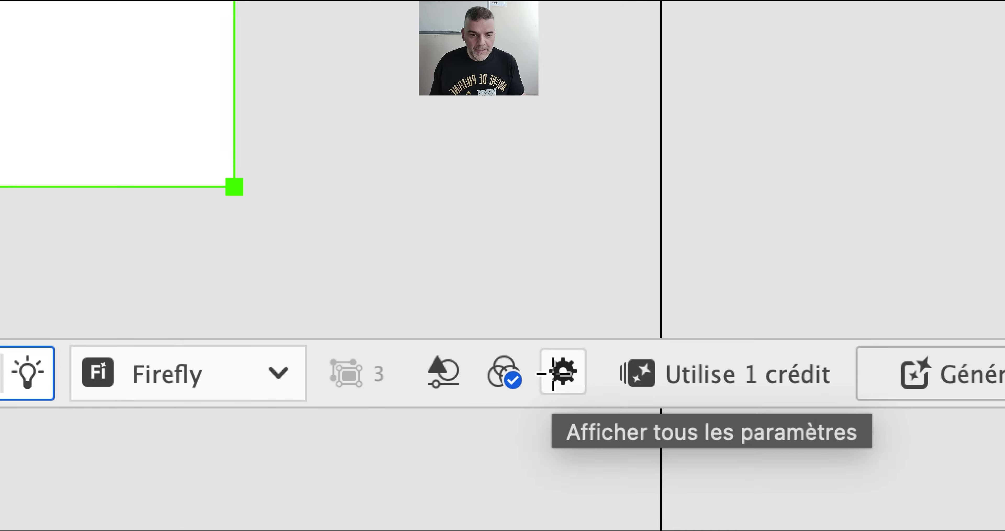
{"action": "left_click", "coordinate": [554, 373]}
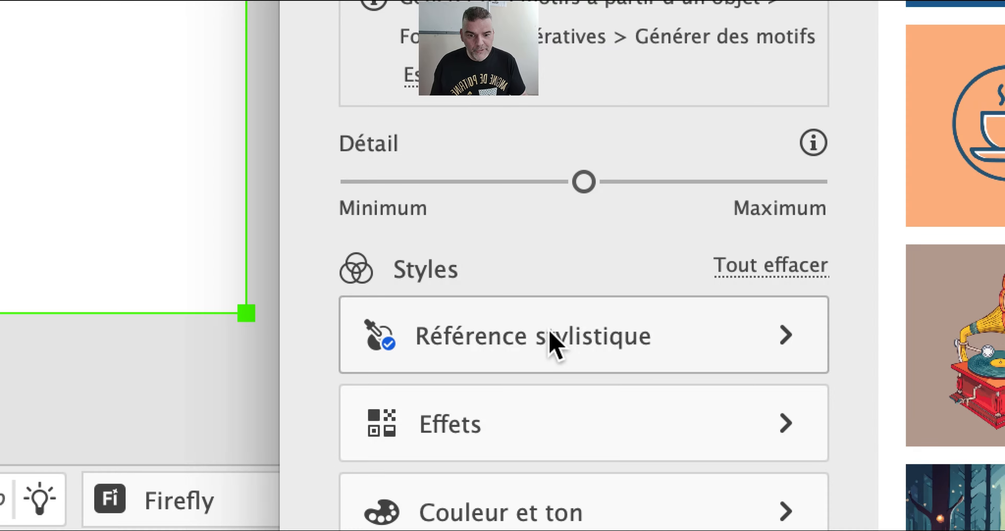
{"action": "left_click", "coordinate": [550, 334]}
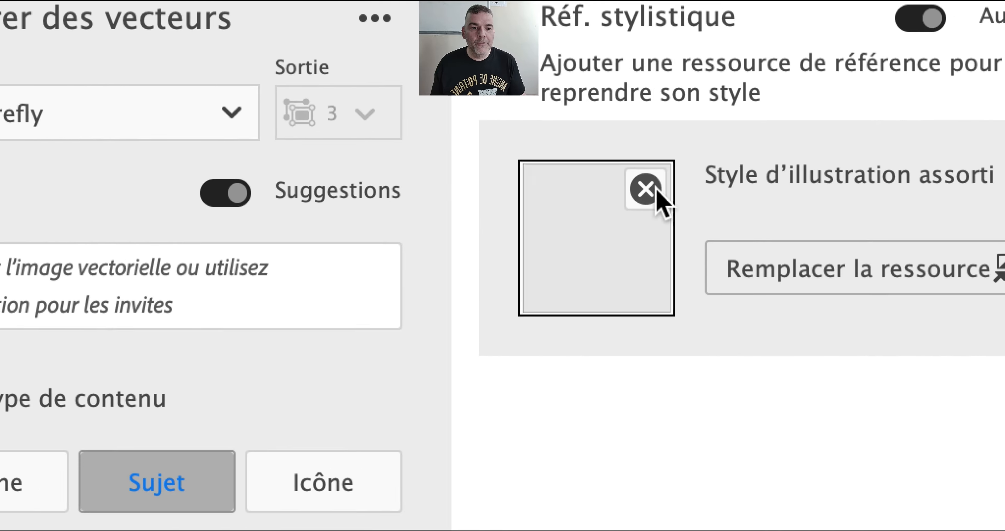
{"action": "left_click", "coordinate": [571, 14]}
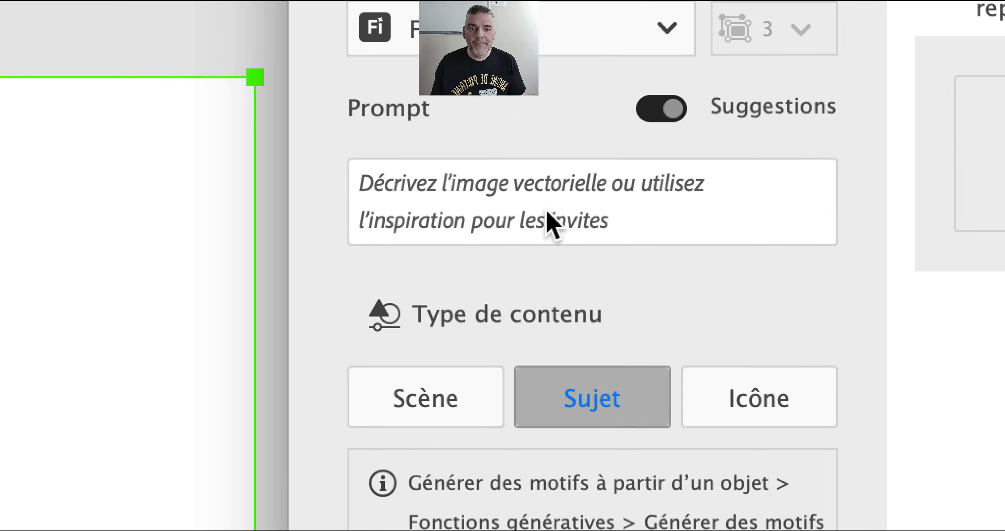
- Enter the prompt "un capybara qui passe l'aspirateur" and generate the vector illustration in the rectangle
{"action": "left_click", "coordinate": [114, 305]}
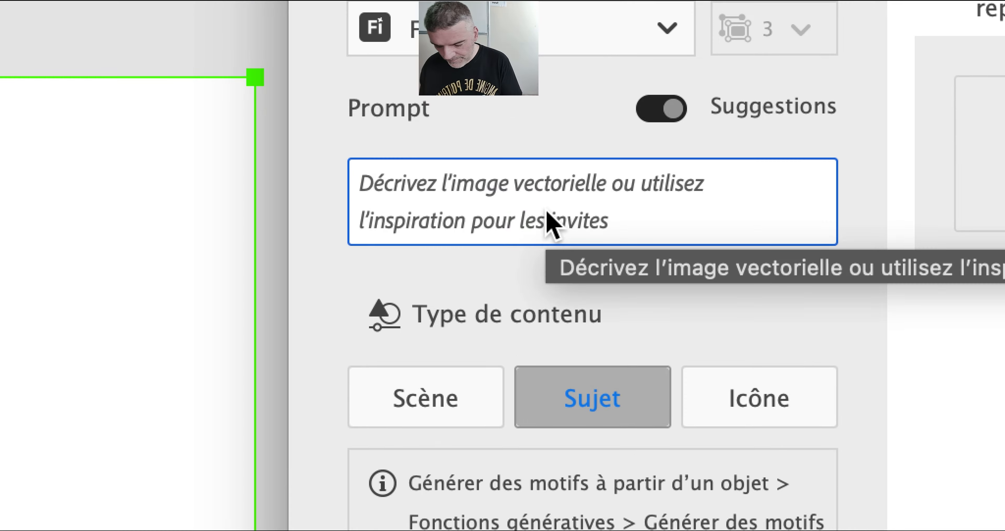
{"action": "type", "text": "un capay"}
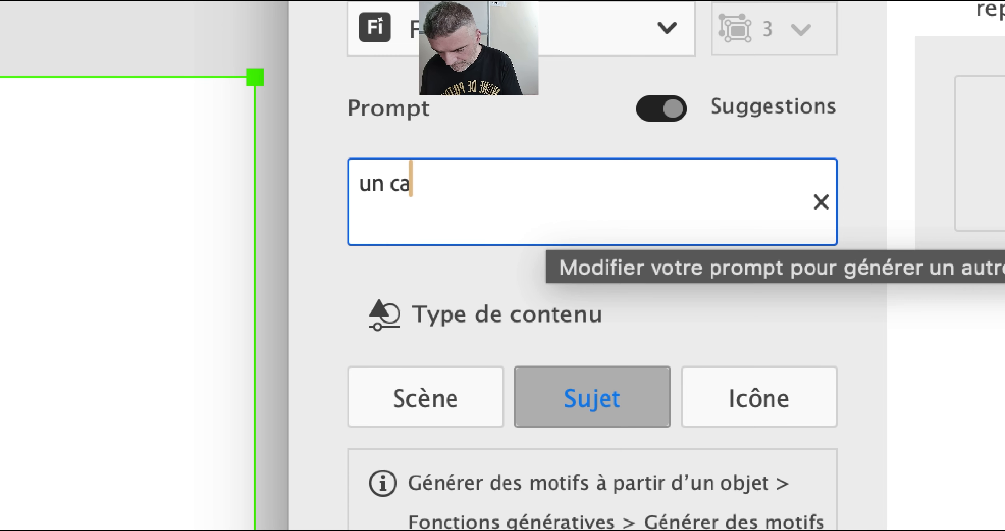
{"action": "key", "text": "BackSpace"}
{"action": "key", "text": "BackSpace"}
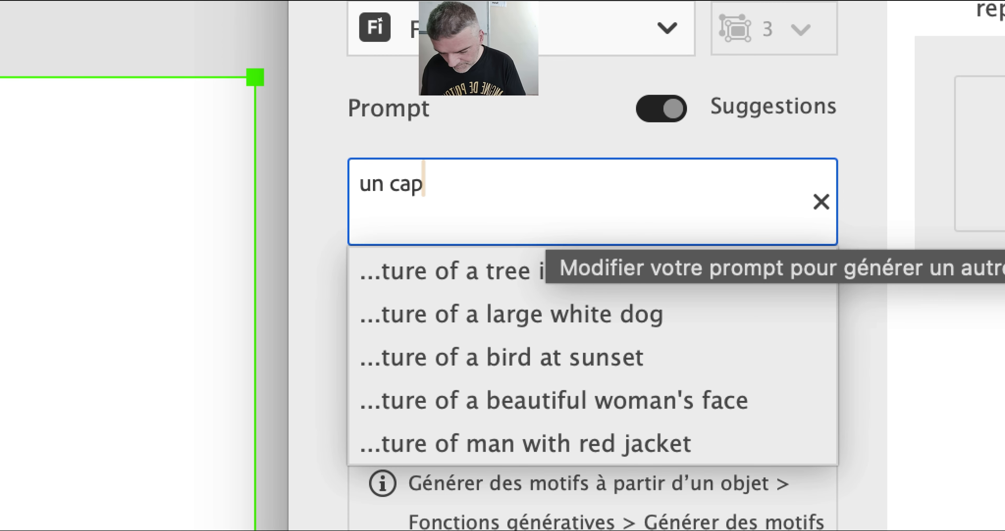
{"action": "type", "text": "ybara"}
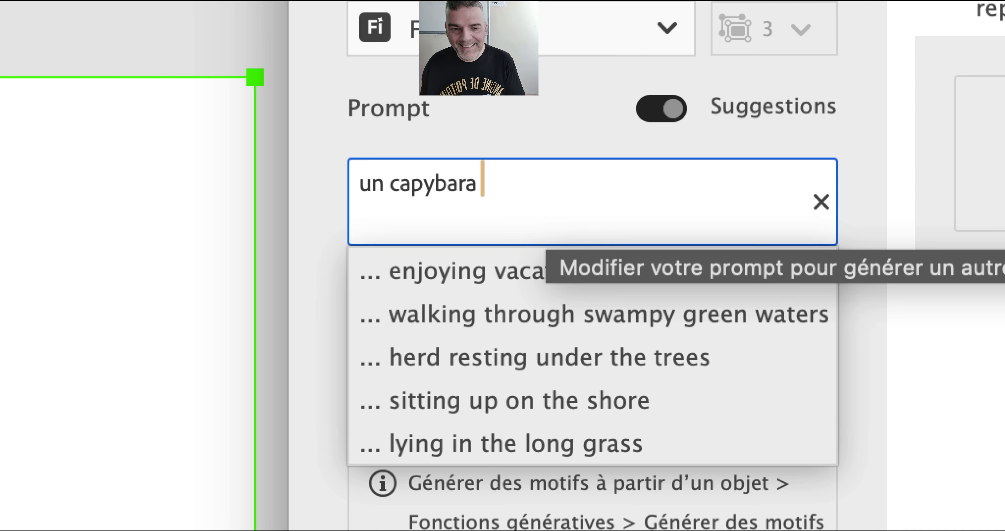
{"action": "type", "text": "qui "}
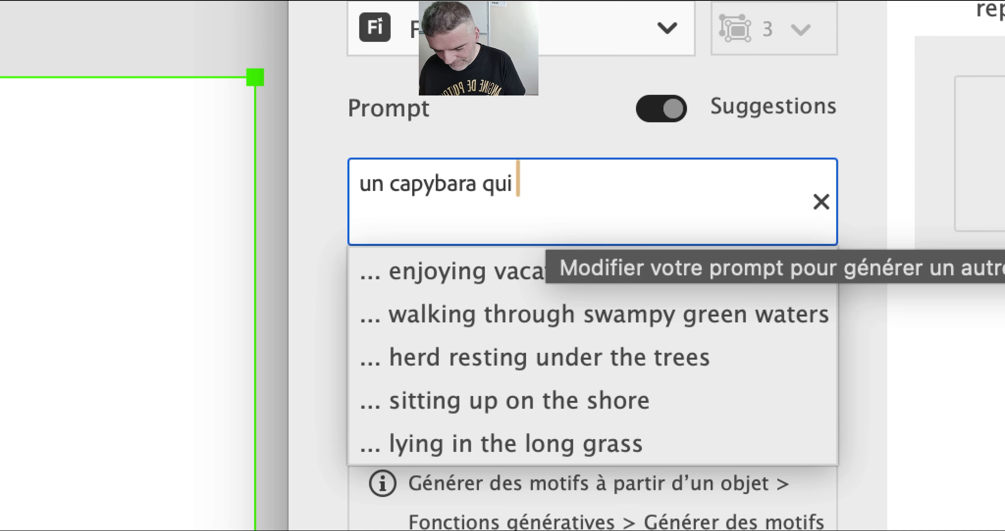
{"action": "type", "text": "passe l'ap"}
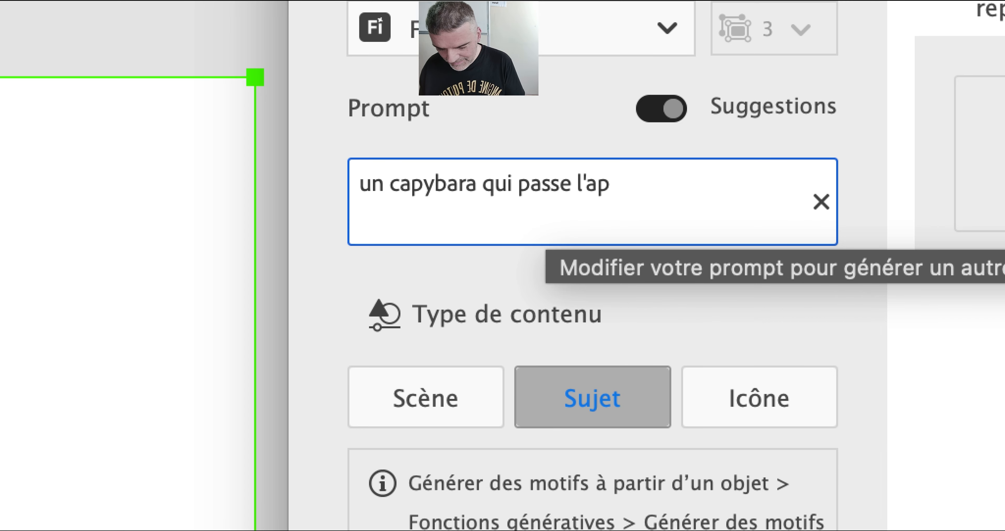
{"action": "key", "text": "BackSpace"}
{"action": "type", "text": "spirateur"}
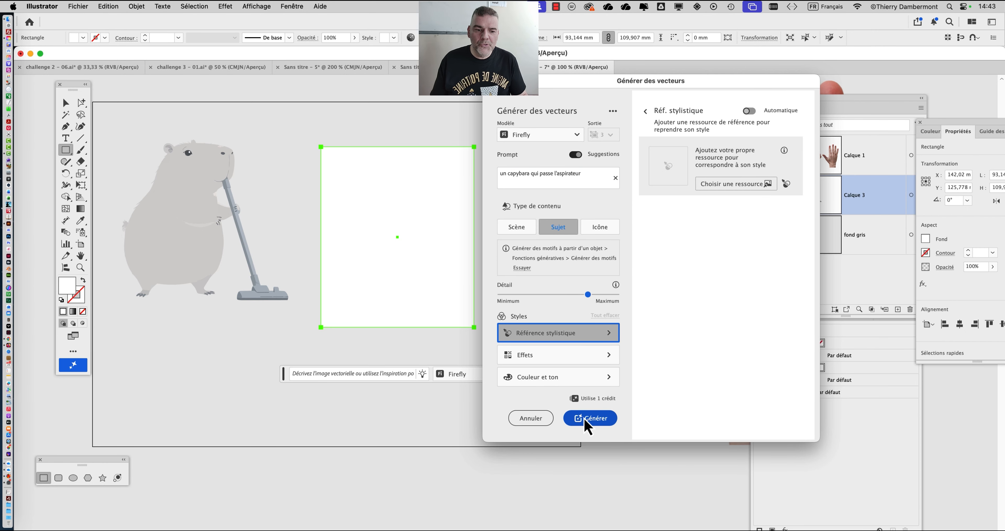
{"action": "left_click", "coordinate": [595, 424]}
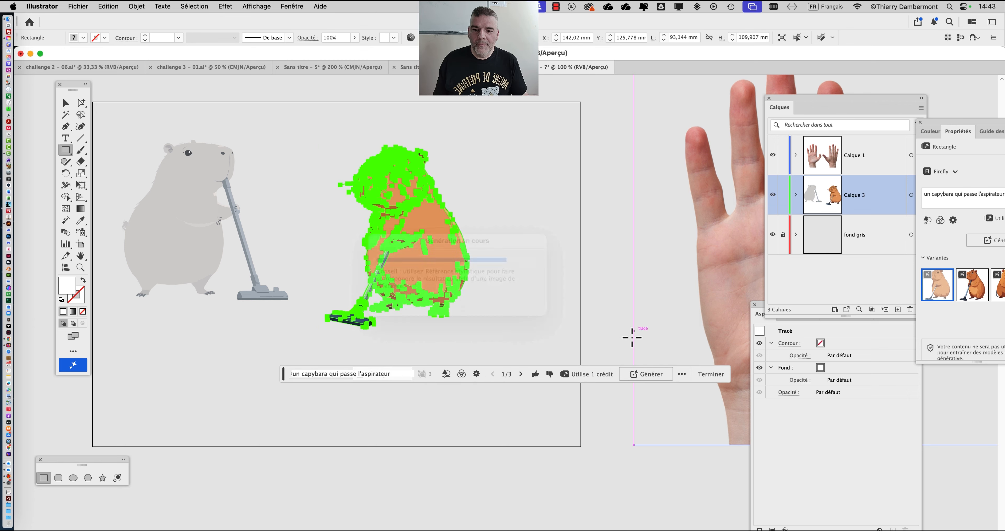
- Move the orange capybara onto the palm of the open hand and bring the "Calque 3" layer above "Calque 1"
{"action": "left_click", "coordinate": [68, 105]}
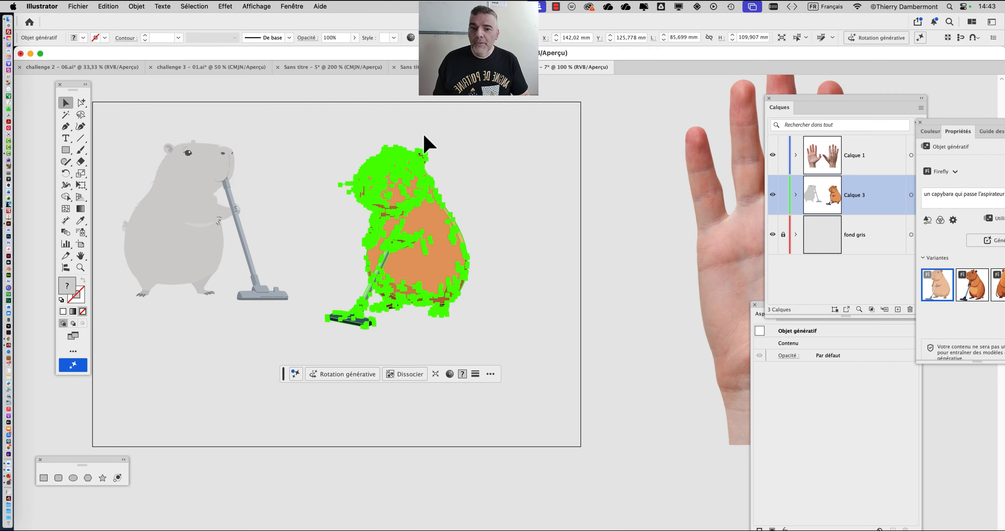
{"action": "left_click_drag", "start_coordinate": [460, 270], "coordinate": [498, 275]}
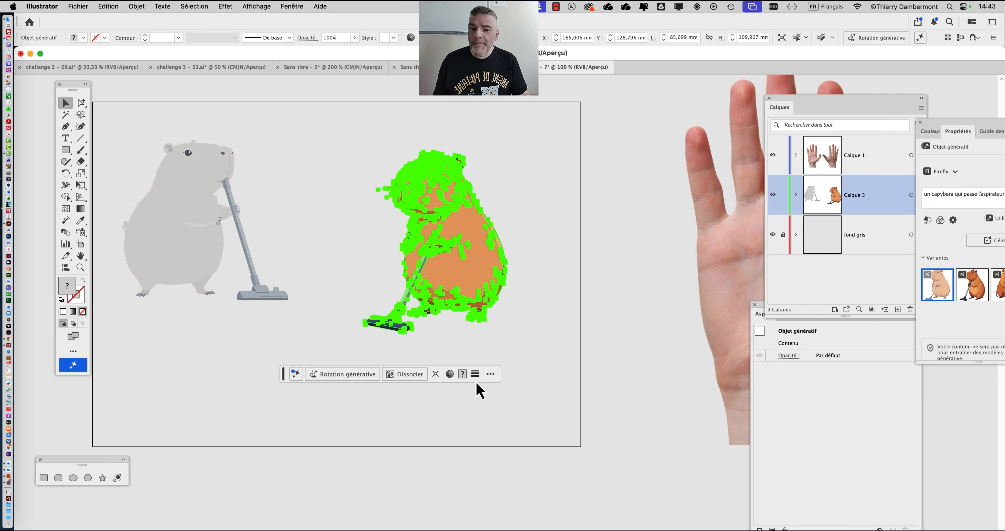
{"action": "left_click", "coordinate": [536, 305]}
{"action": "scroll", "coordinate": [458, 272], "scroll_direction": "down", "scroll_amount": 2}
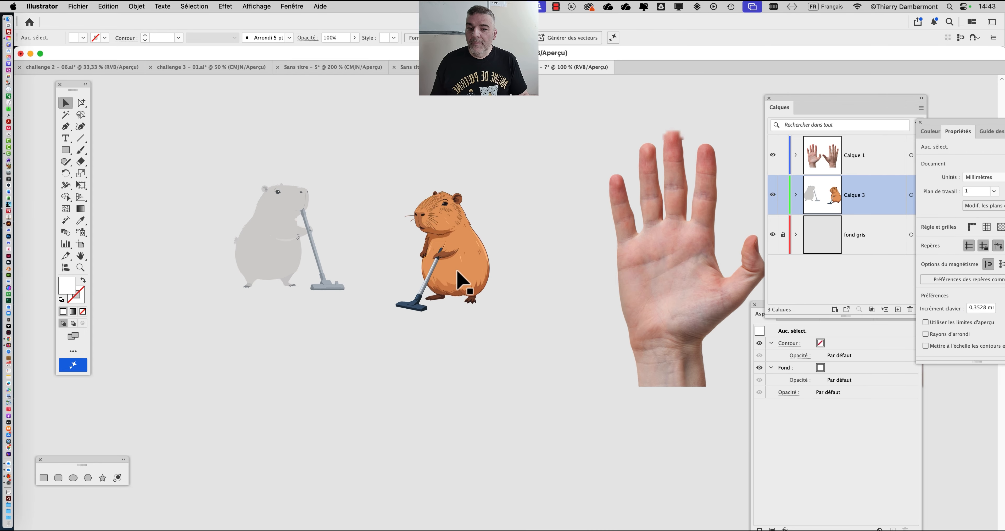
{"action": "scroll", "coordinate": [465, 281], "scroll_direction": "down", "scroll_amount": 1}
{"action": "left_click_drag", "start_coordinate": [385, 230], "coordinate": [281, 222]}
{"action": "left_click_drag", "start_coordinate": [353, 251], "coordinate": [575, 260]}
{"action": "left_click_drag", "start_coordinate": [856, 202], "coordinate": [863, 142]}
{"action": "scroll", "coordinate": [659, 253], "scroll_direction": "up", "scroll_amount": 1}
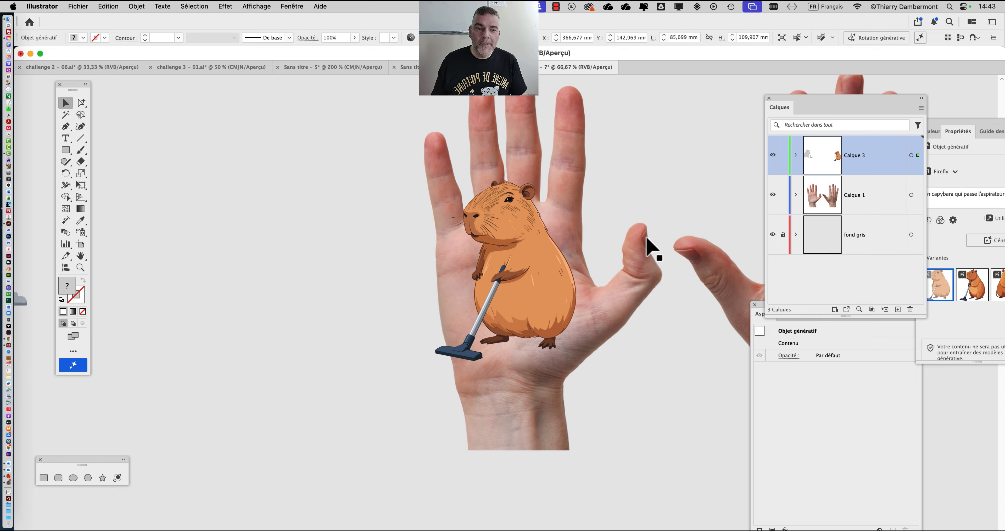
- Select the hands group, examine how the capybara sits on the palm, and select the orange capybara again
{"action": "scroll", "coordinate": [652, 247], "scroll_direction": "up", "scroll_amount": 3}
{"action": "left_click", "coordinate": [593, 229]}
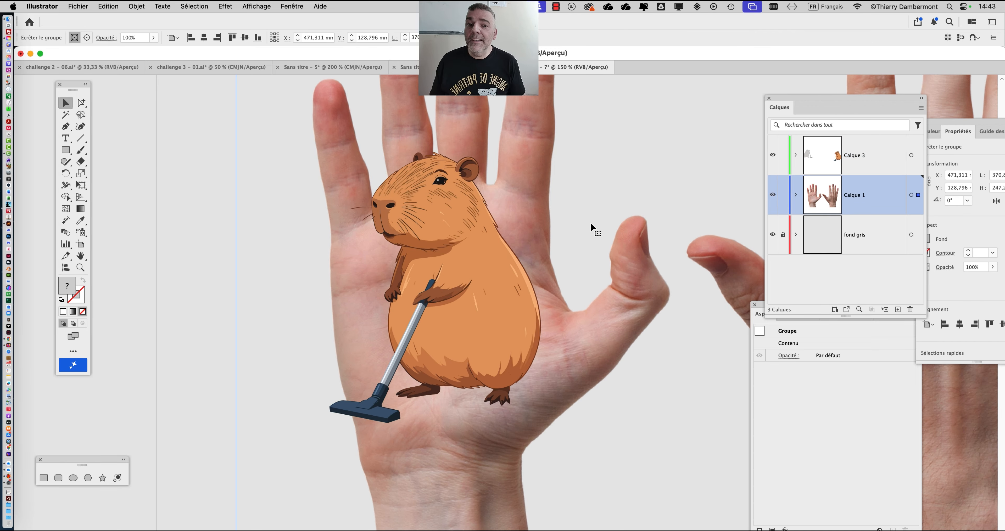
{"action": "scroll", "coordinate": [581, 217], "scroll_direction": "down", "scroll_amount": 1}
{"action": "left_click_drag", "start_coordinate": [342, 229], "coordinate": [173, 240]}
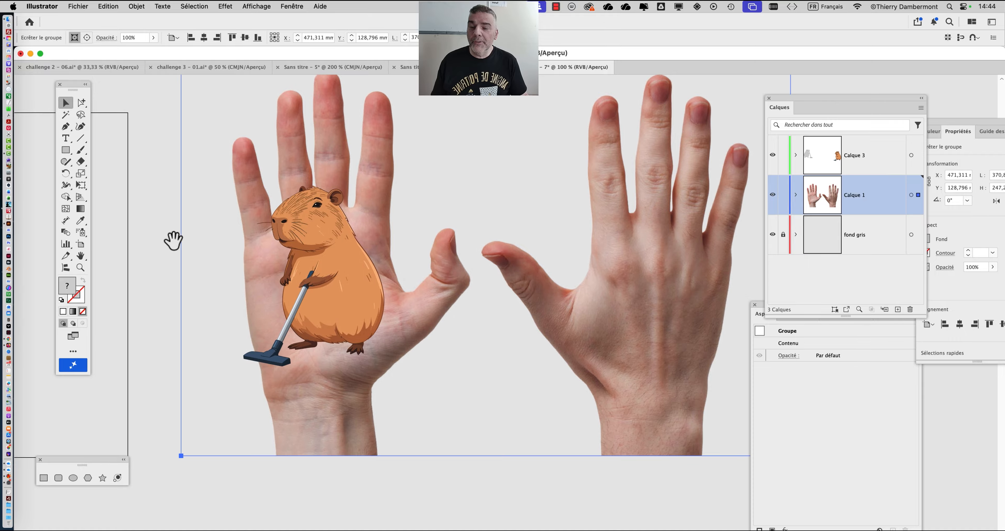
{"action": "left_click_drag", "start_coordinate": [440, 312], "coordinate": [426, 331]}
{"action": "left_click", "coordinate": [332, 327]}
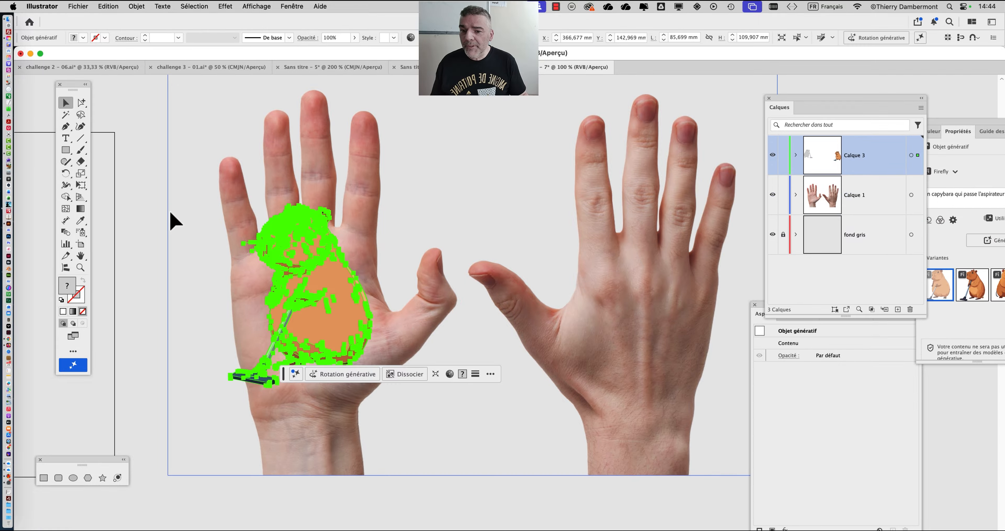
- Try to show the selected capybara's bounding box, activate Free Transform on it, and return to the Selection tool
{"action": "left_click", "coordinate": [258, 7]}
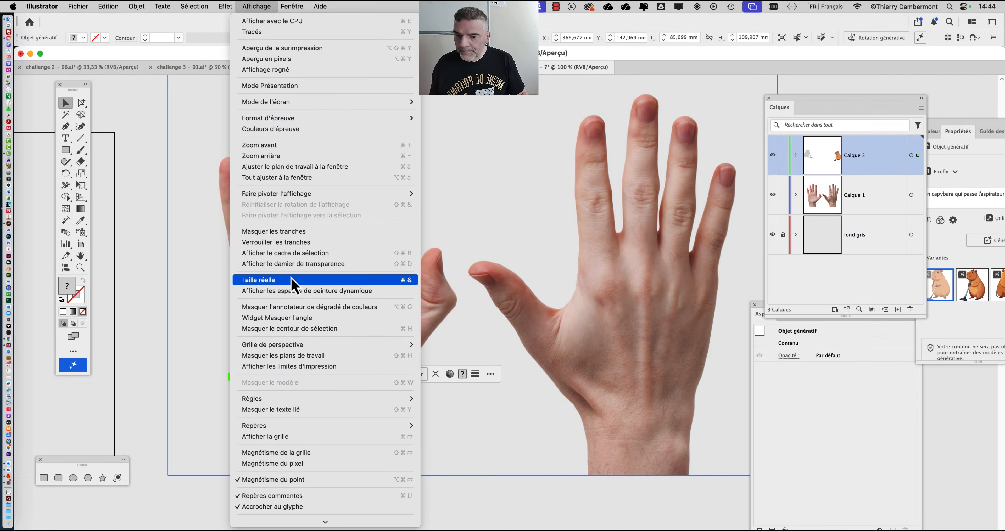
{"action": "left_click", "coordinate": [292, 256]}
{"action": "left_click", "coordinate": [81, 186]}
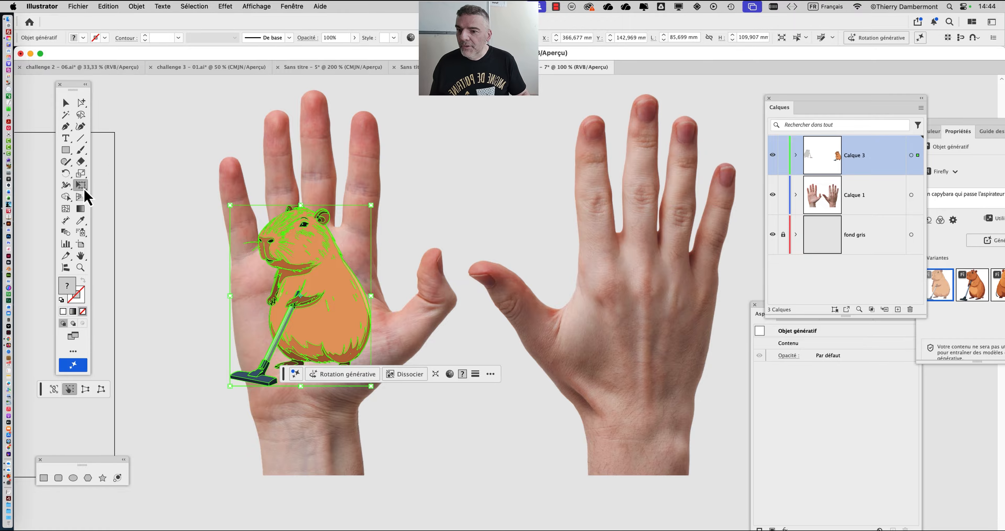
{"action": "key", "text": "v"}
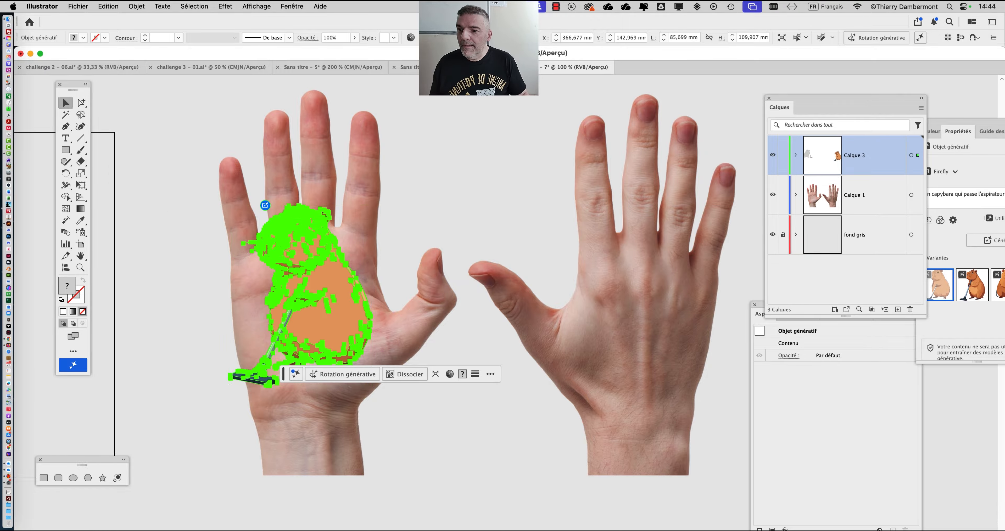
- Enlarge the orange capybara to about 115.5 × 148 mm and place it over the palm of the open hand
{"action": "left_click_drag", "start_coordinate": [371, 205], "coordinate": [492, 97]}
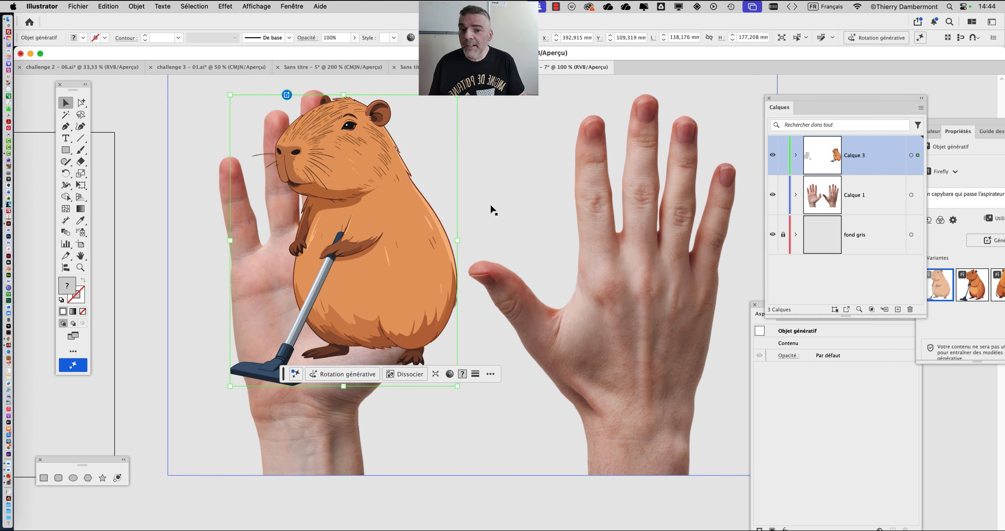
{"action": "scroll", "coordinate": [491, 206], "scroll_direction": "down", "scroll_amount": 1}
{"action": "left_click_drag", "start_coordinate": [468, 326], "coordinate": [391, 245]}
{"action": "left_click_drag", "start_coordinate": [358, 197], "coordinate": [381, 273]}
{"action": "left_click_drag", "start_coordinate": [410, 207], "coordinate": [466, 137]}
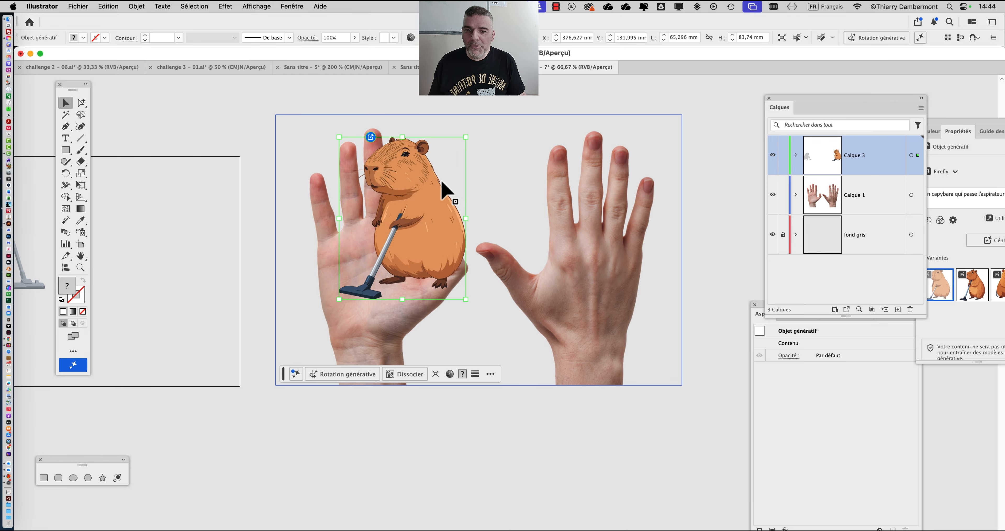
{"action": "left_click_drag", "start_coordinate": [431, 221], "coordinate": [397, 241]}
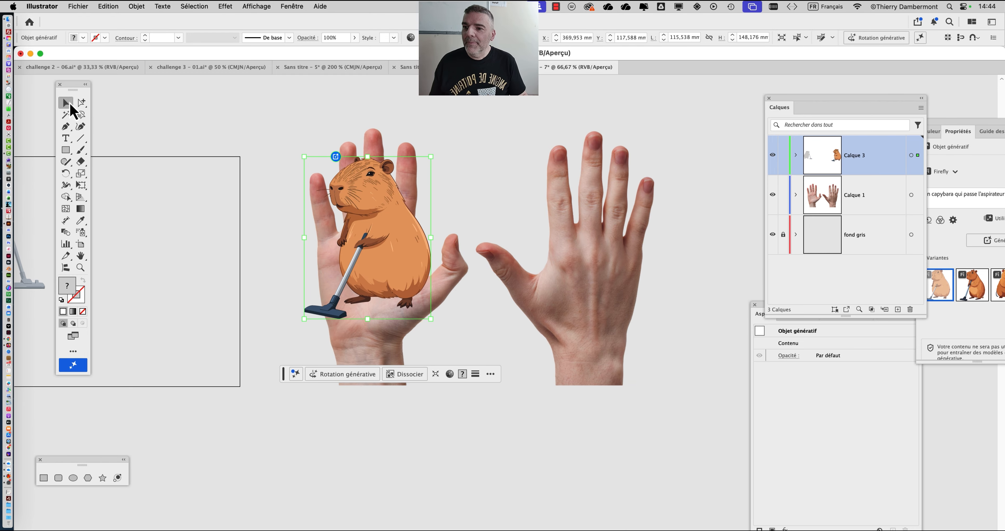
- Reselect the orange capybara and move it off the hand onto the empty artboard beside the hands
{"action": "left_click", "coordinate": [233, 141]}
{"action": "left_click", "coordinate": [366, 223]}
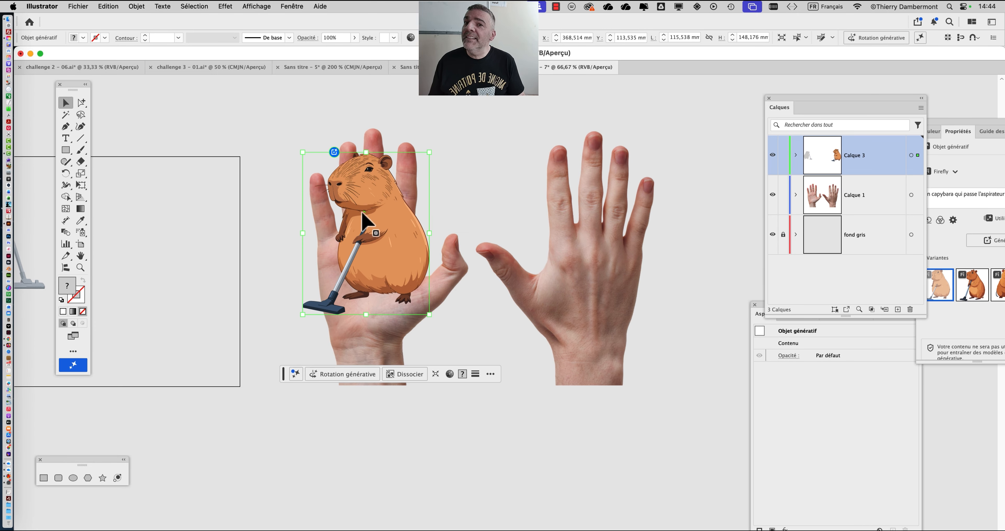
{"action": "left_click_drag", "start_coordinate": [362, 211], "coordinate": [150, 245]}
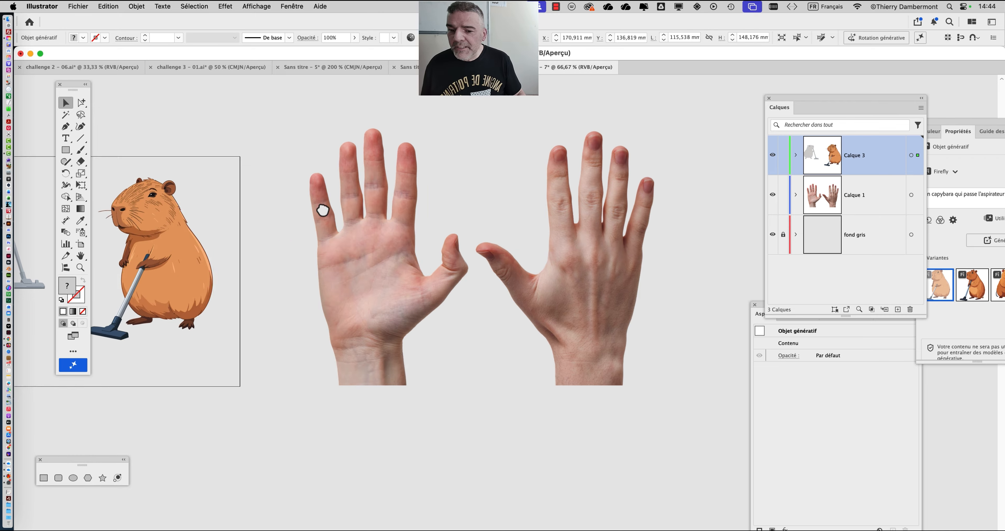
- Display the Transformation panel, deselect the capybara, and park the panel below the artboard with the grey capybara
{"action": "left_click_drag", "start_coordinate": [323, 211], "coordinate": [439, 187]}
{"action": "left_click", "coordinate": [291, 7]}
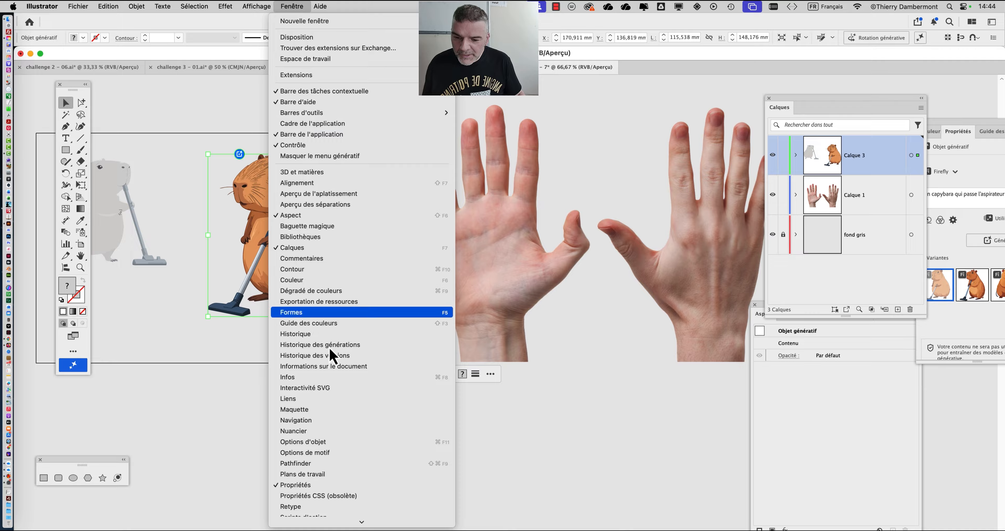
{"action": "scroll", "coordinate": [331, 355], "scroll_direction": "down", "scroll_amount": 2}
{"action": "left_click", "coordinate": [336, 403]}
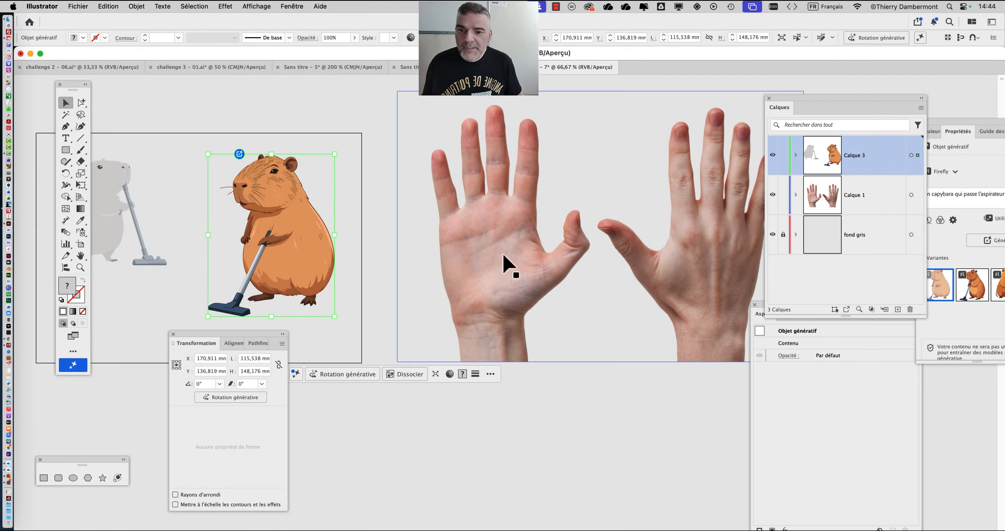
{"action": "left_click_drag", "start_coordinate": [204, 336], "coordinate": [377, 164]}
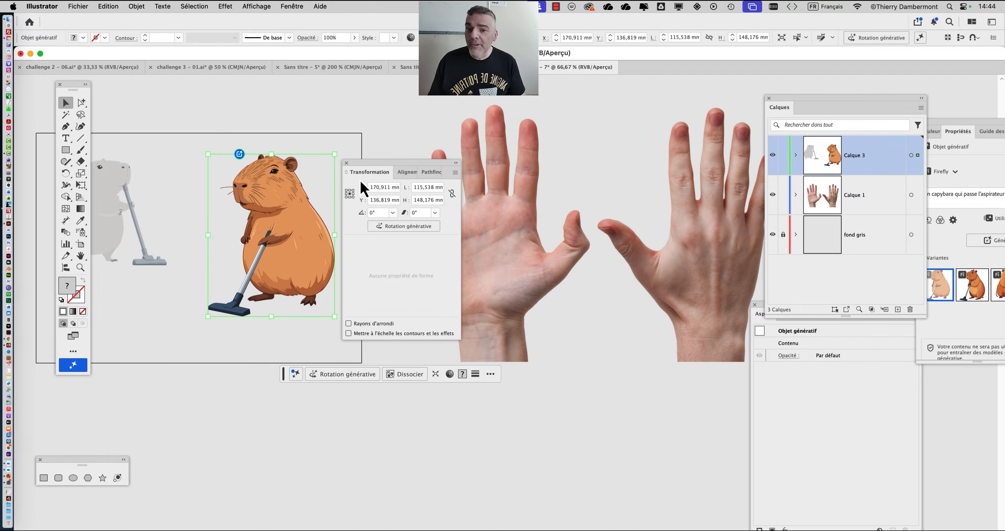
{"action": "left_click_drag", "start_coordinate": [184, 72], "coordinate": [234, 140]}
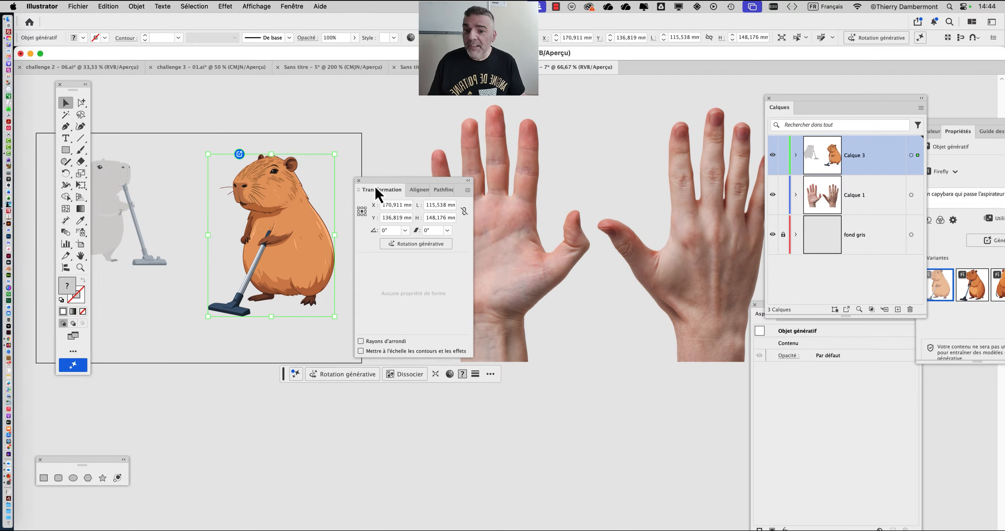
{"action": "left_click_drag", "start_coordinate": [377, 194], "coordinate": [381, 198]}
{"action": "left_click", "coordinate": [354, 161]}
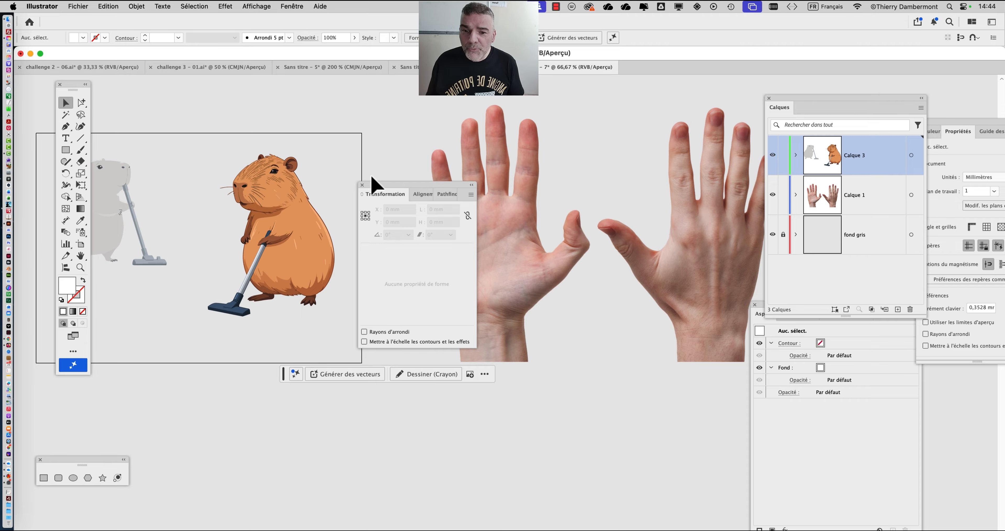
{"action": "left_click_drag", "start_coordinate": [374, 188], "coordinate": [153, 370]}
- Move the orange capybara back onto the palm of the open hand and deselect it
{"action": "left_click_drag", "start_coordinate": [292, 231], "coordinate": [536, 240]}
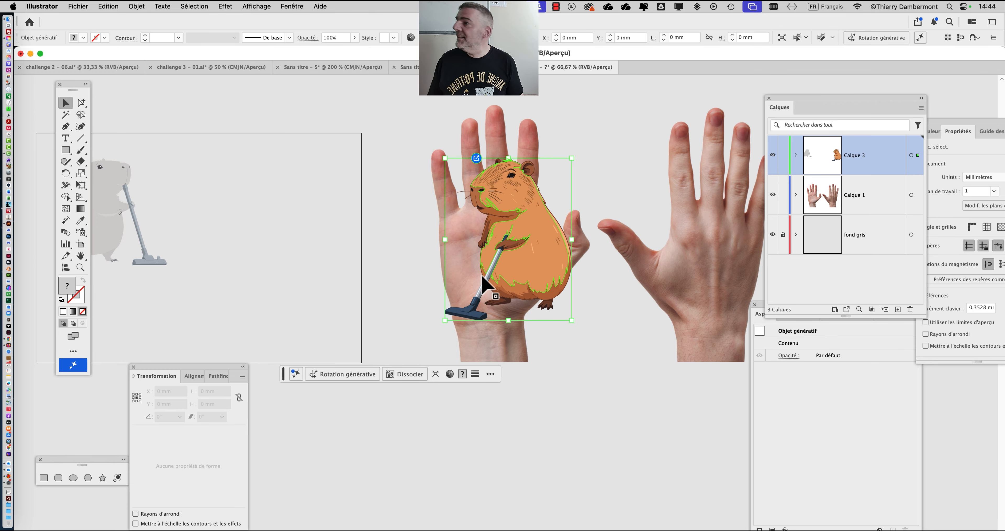
{"action": "left_click", "coordinate": [406, 111]}
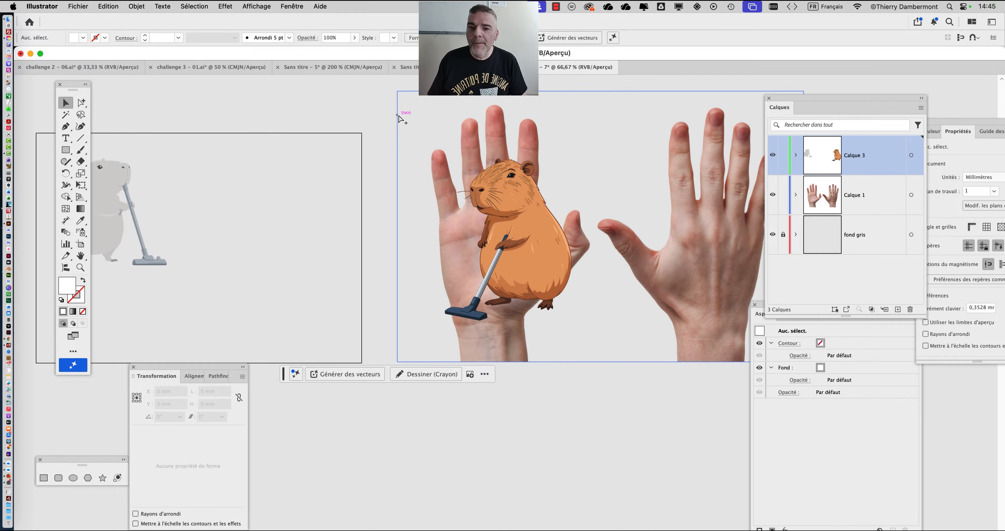
- Close the "Sans titre - 7" document without saving its changes
{"action": "key", "text": "super+alt+2"}
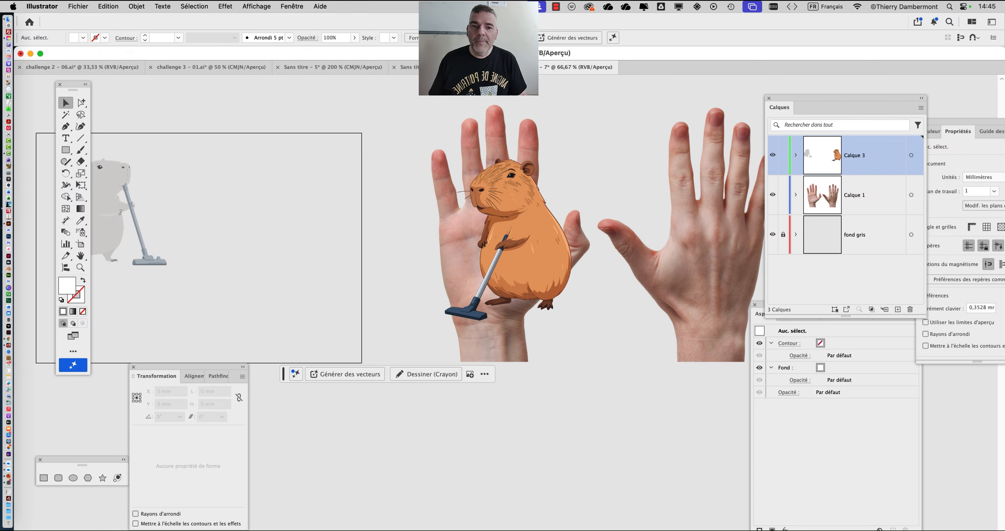
{"action": "key", "text": "super+w"}
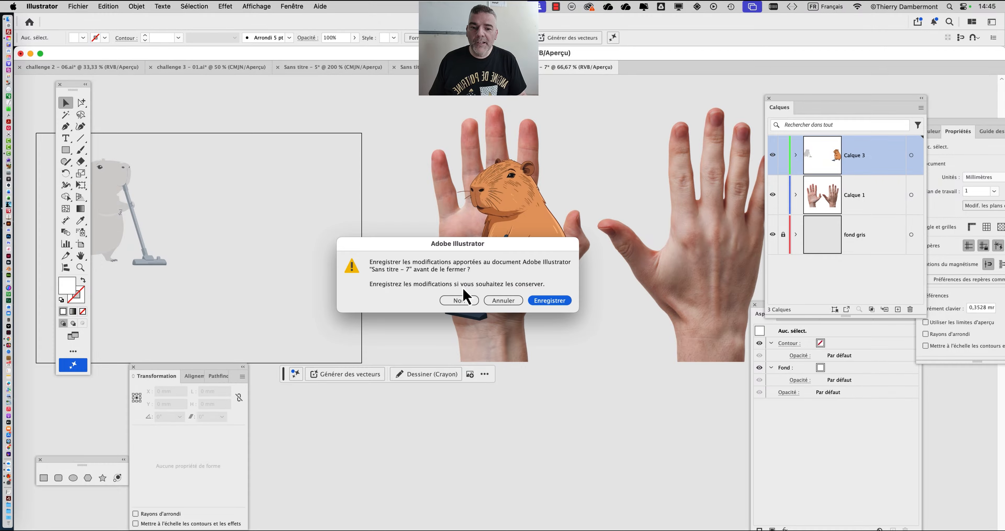
{"action": "left_click", "coordinate": [459, 300]}
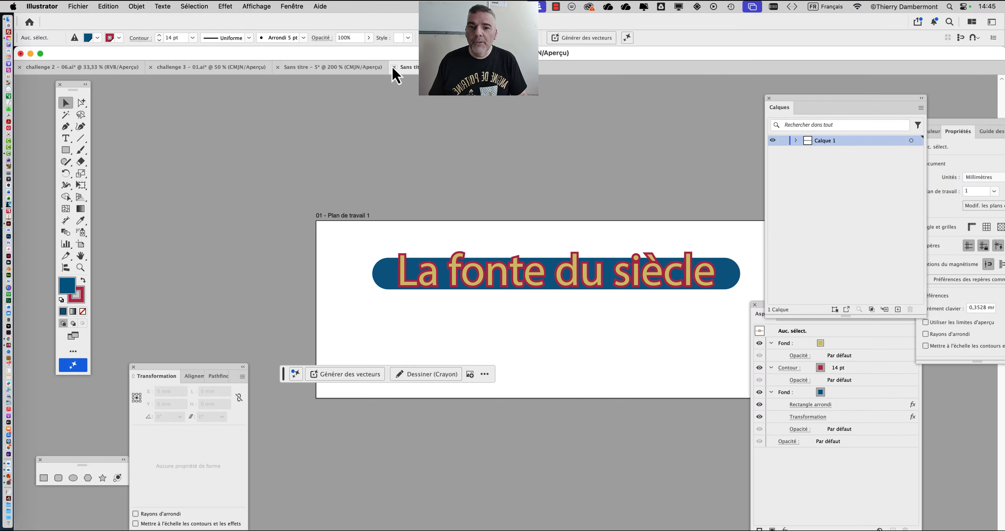
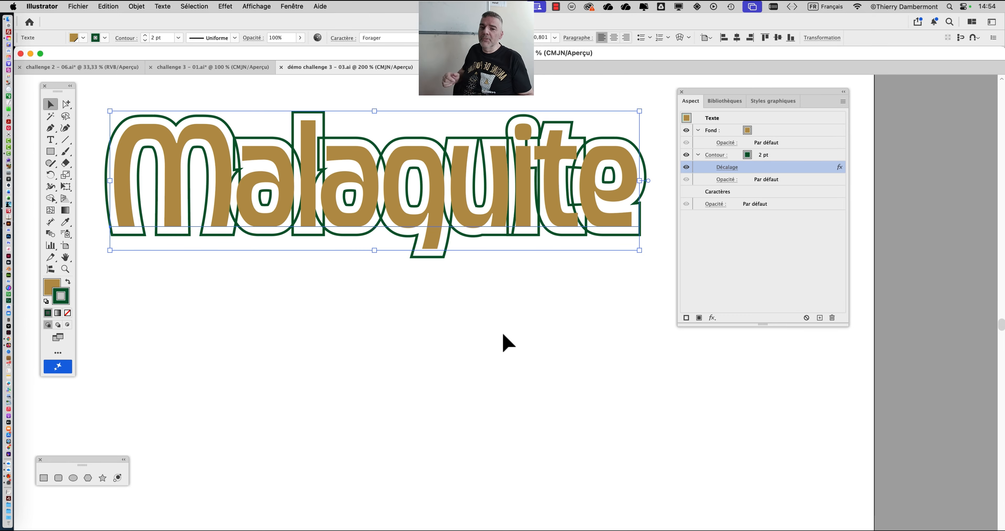
- Deselect the "Malaquite" text, switch to Firefox and open the glyphs.app website
{"action": "scroll", "coordinate": [430, 281], "scroll_direction": "down", "scroll_amount": 1}
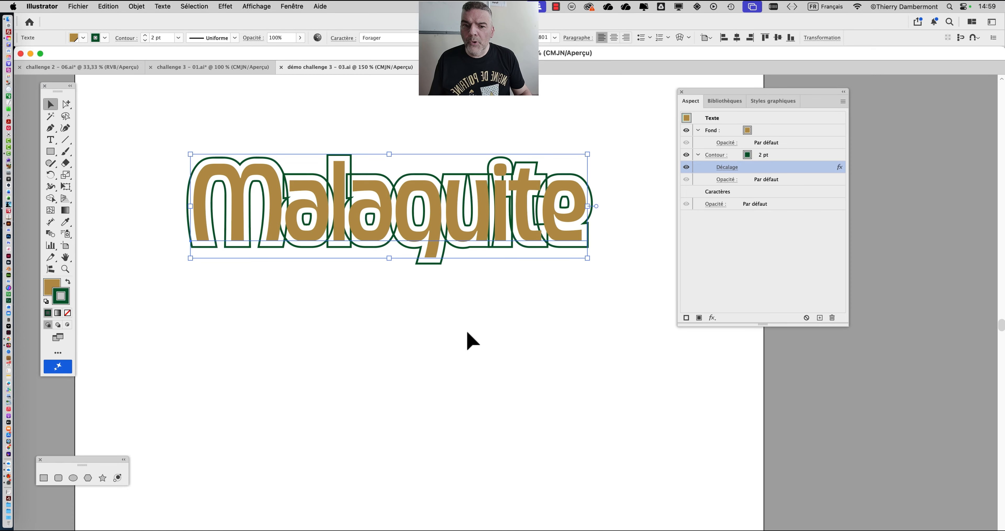
{"action": "left_click", "coordinate": [487, 341]}
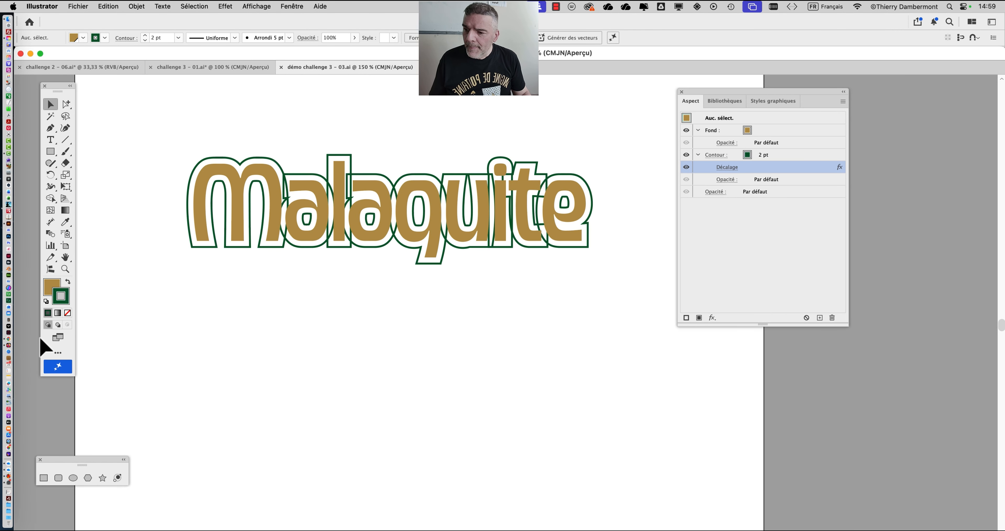
{"action": "type", "text": "gly"}
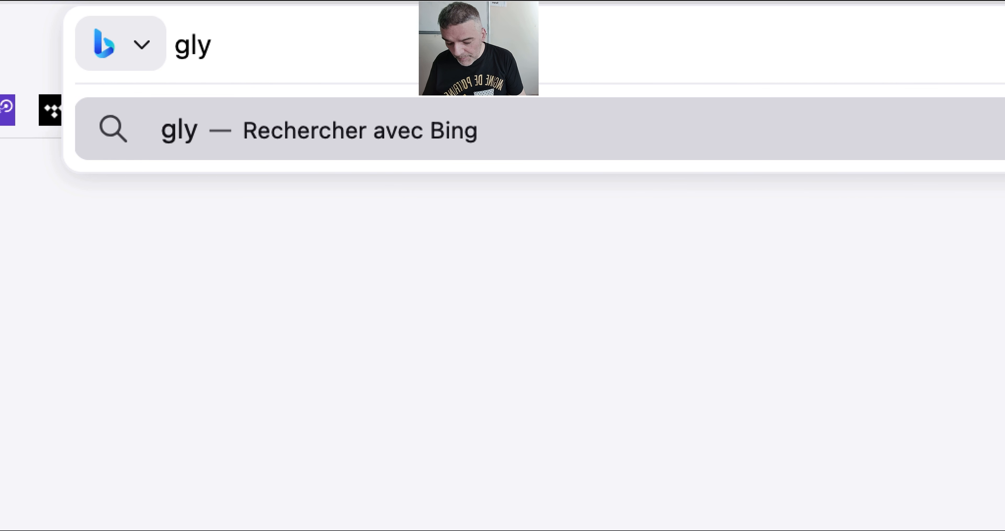
{"action": "type", "text": "phs"}
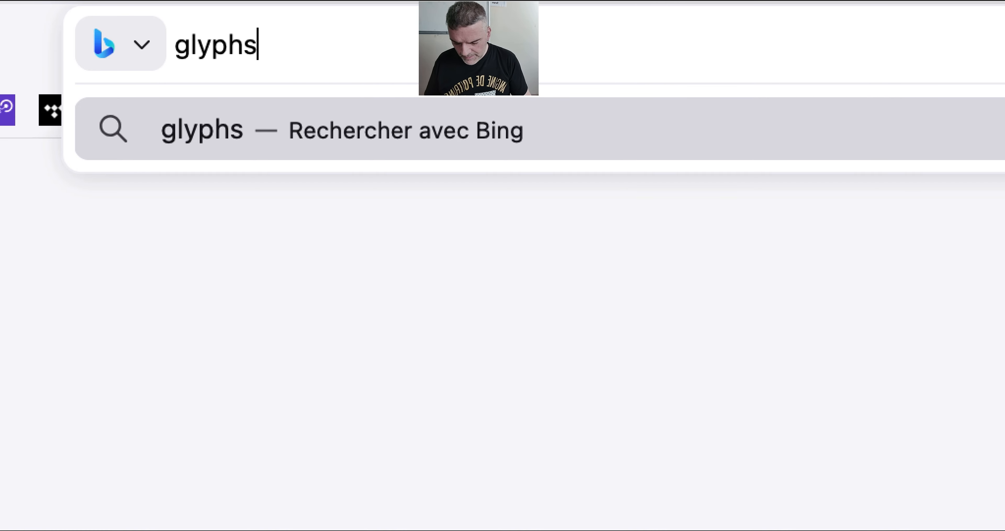
{"action": "type", "text": ".app"}
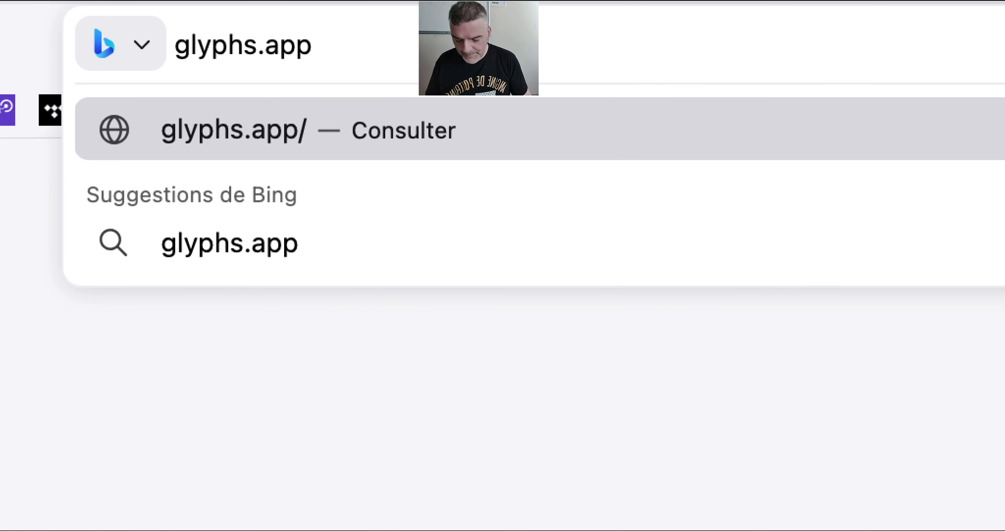
{"action": "key", "text": "Return"}
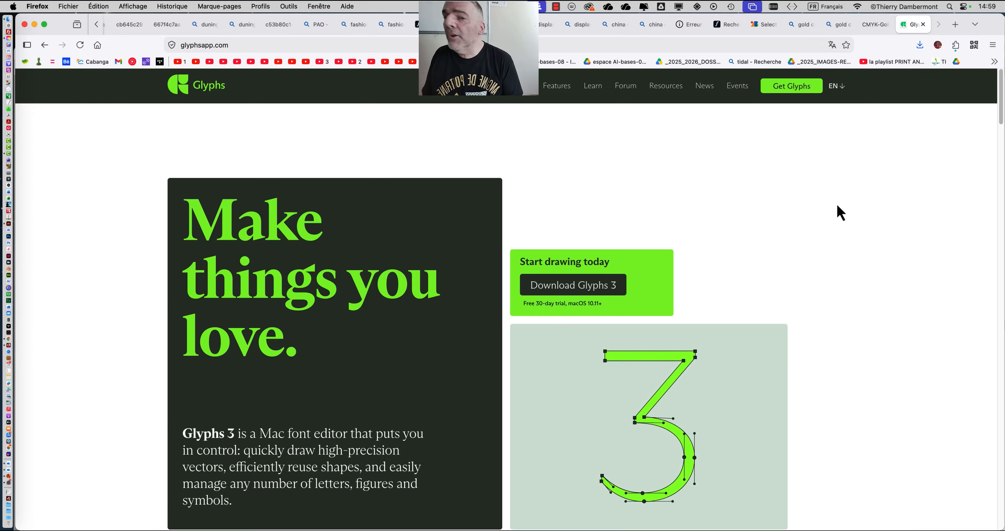
- Examine the Glyphs home page, including its sections on type design, variable fonts and what is new in Glyphs 3
{"action": "scroll", "coordinate": [849, 231], "scroll_direction": "down", "scroll_amount": 1}
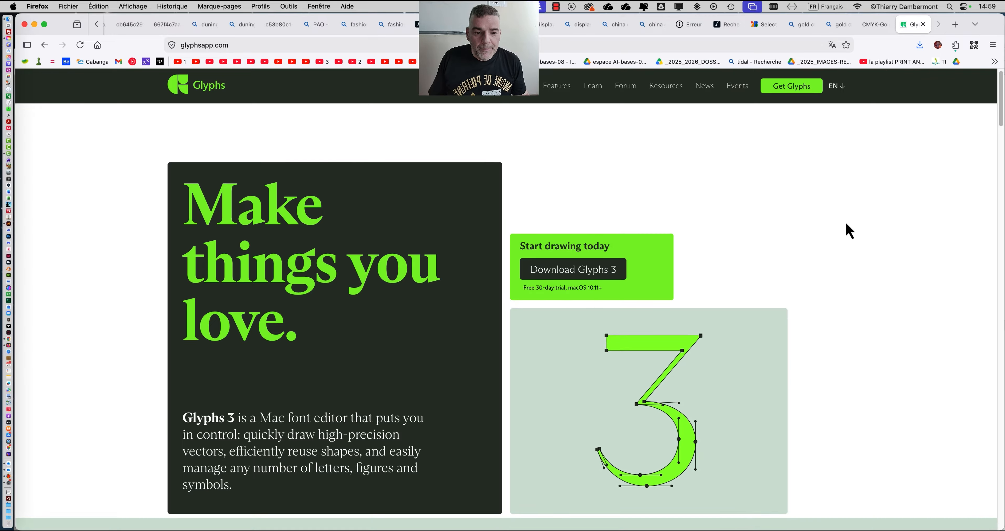
{"action": "scroll", "coordinate": [849, 231], "scroll_direction": "down", "scroll_amount": 8}
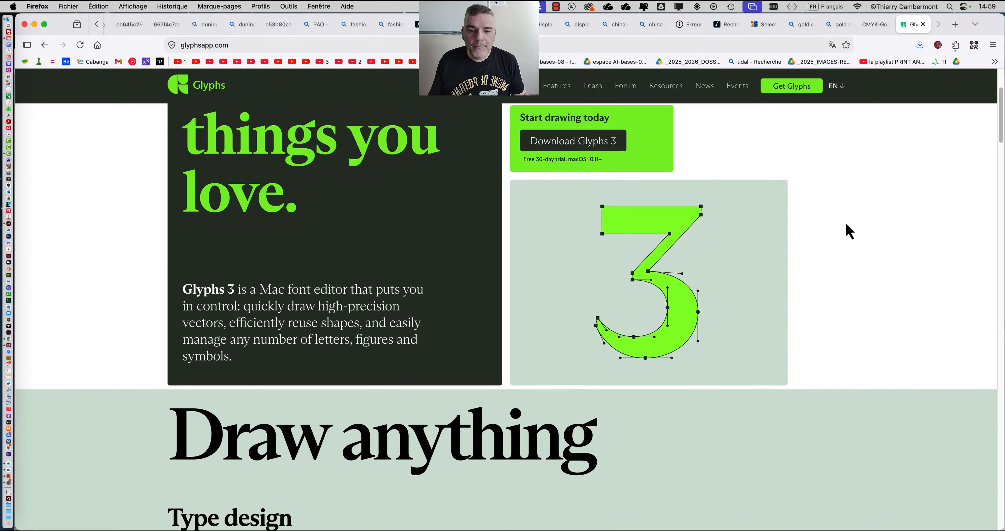
{"action": "scroll", "coordinate": [849, 231], "scroll_direction": "down", "scroll_amount": 10}
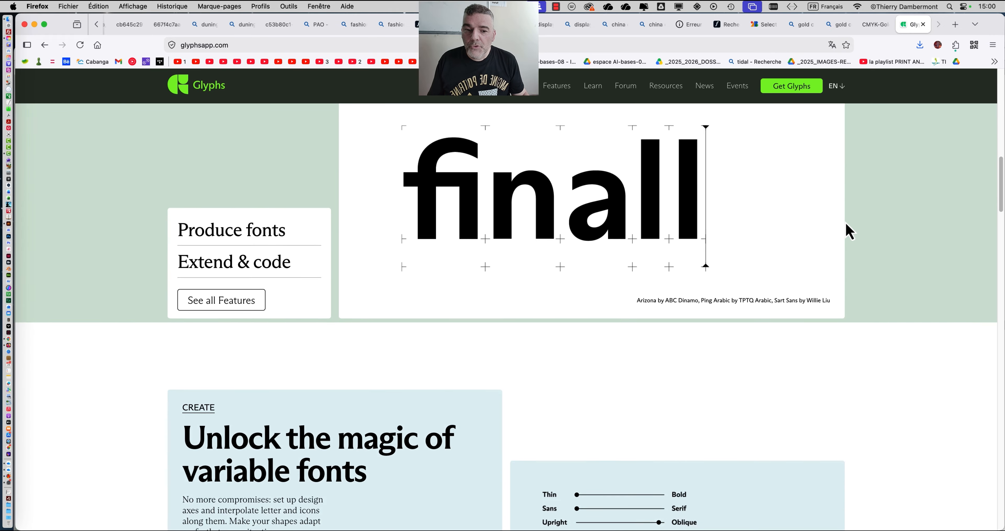
{"action": "scroll", "coordinate": [845, 223], "scroll_direction": "down", "scroll_amount": 5}
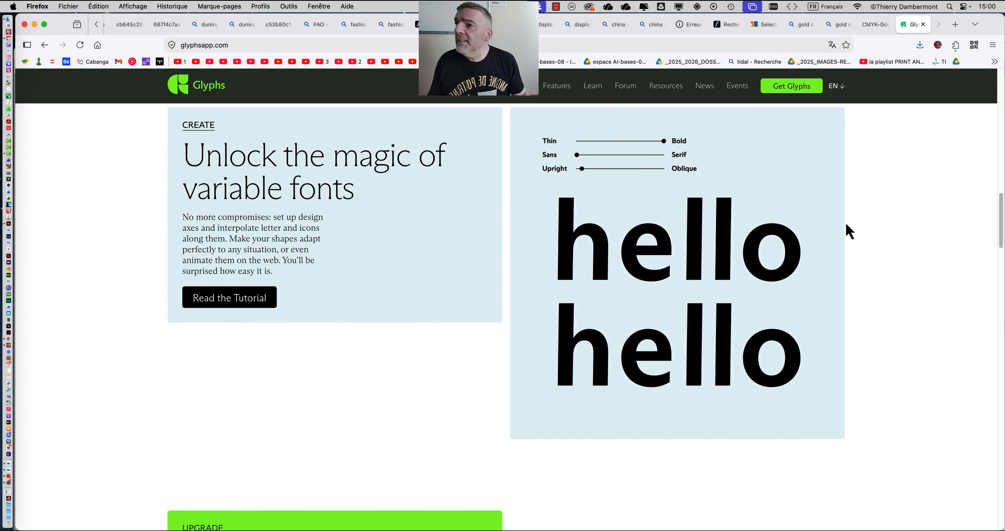
{"action": "scroll", "coordinate": [849, 231], "scroll_direction": "down", "scroll_amount": 5}
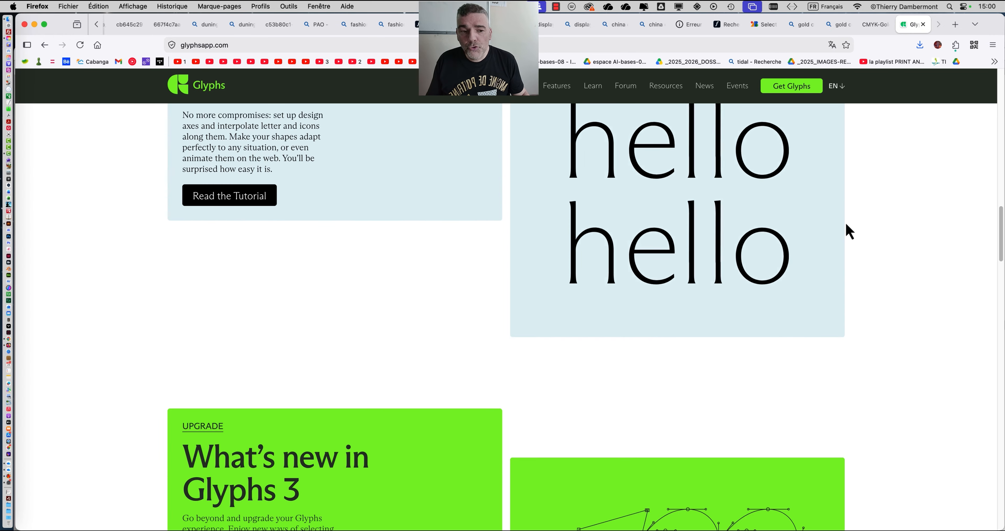
{"action": "scroll", "coordinate": [843, 222], "scroll_direction": "up", "scroll_amount": 5}
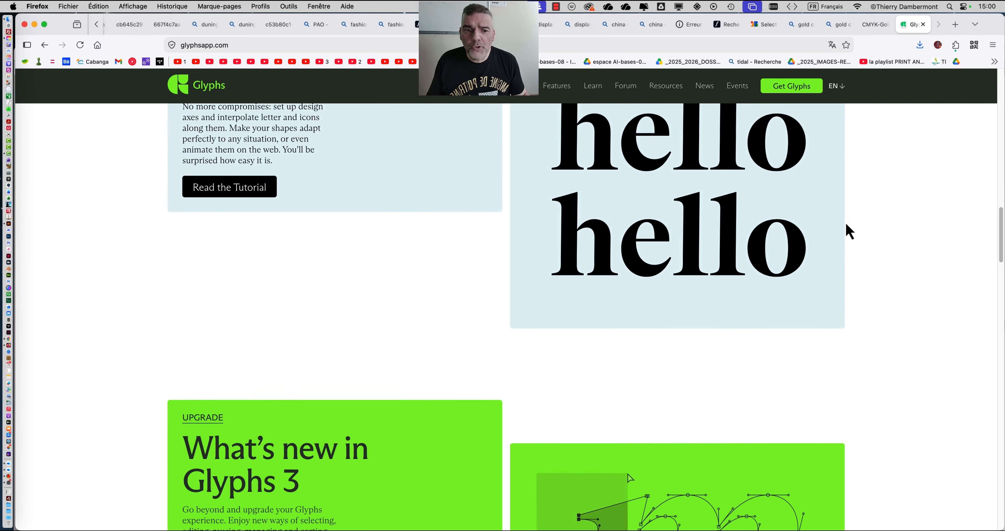
{"action": "scroll", "coordinate": [846, 225], "scroll_direction": "up", "scroll_amount": 5}
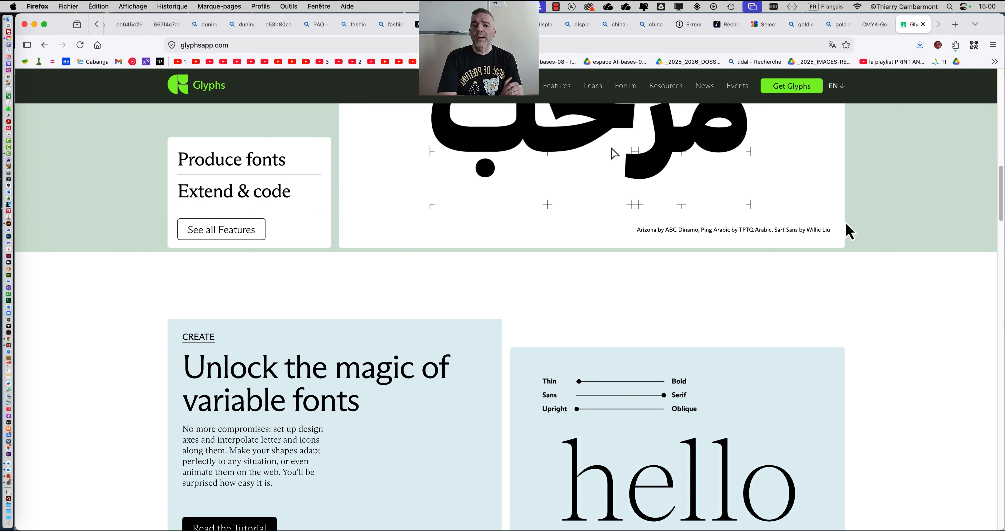
{"action": "scroll", "coordinate": [880, 296], "scroll_direction": "up", "scroll_amount": 8}
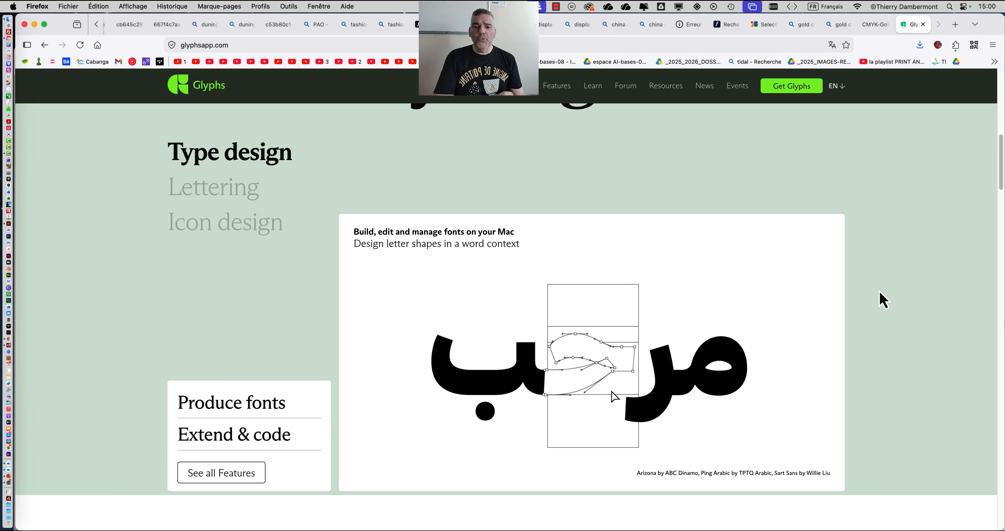
{"action": "scroll", "coordinate": [883, 300], "scroll_direction": "up", "scroll_amount": 2}
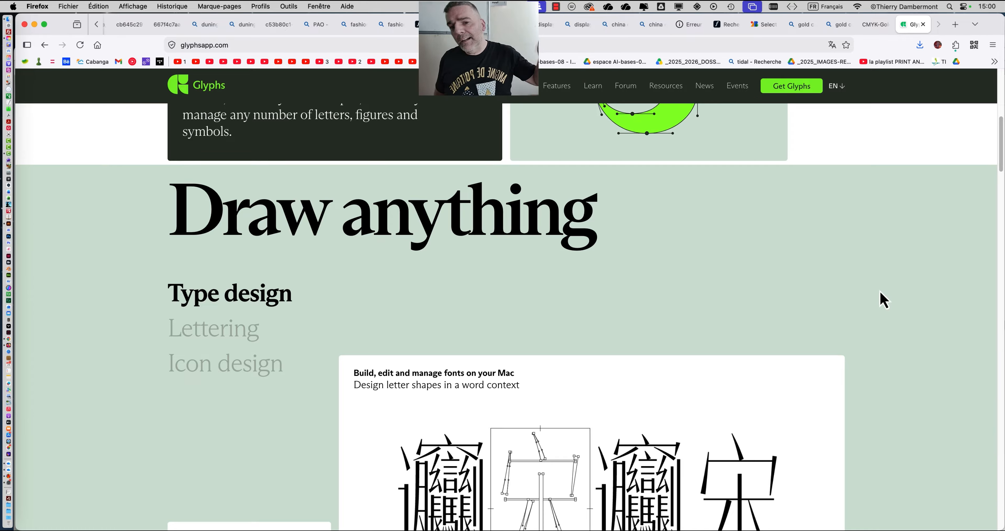
{"action": "scroll", "coordinate": [818, 170], "scroll_direction": "up", "scroll_amount": 10}
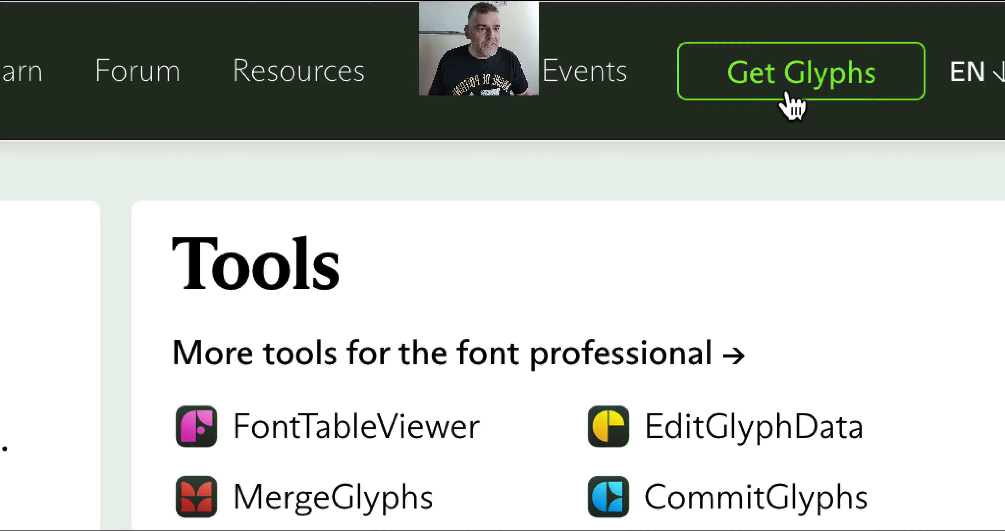
- Open the Get Glyphs page and review the purchase options for Glyphs 3 and Glyphs Mini 2
{"action": "left_click", "coordinate": [792, 104]}
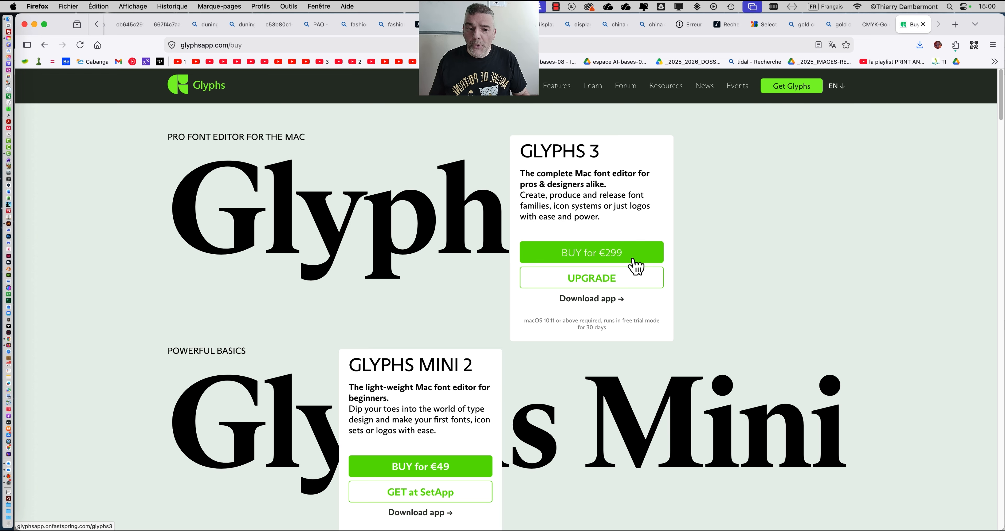
{"action": "scroll", "coordinate": [474, 464], "scroll_direction": "down", "scroll_amount": 1}
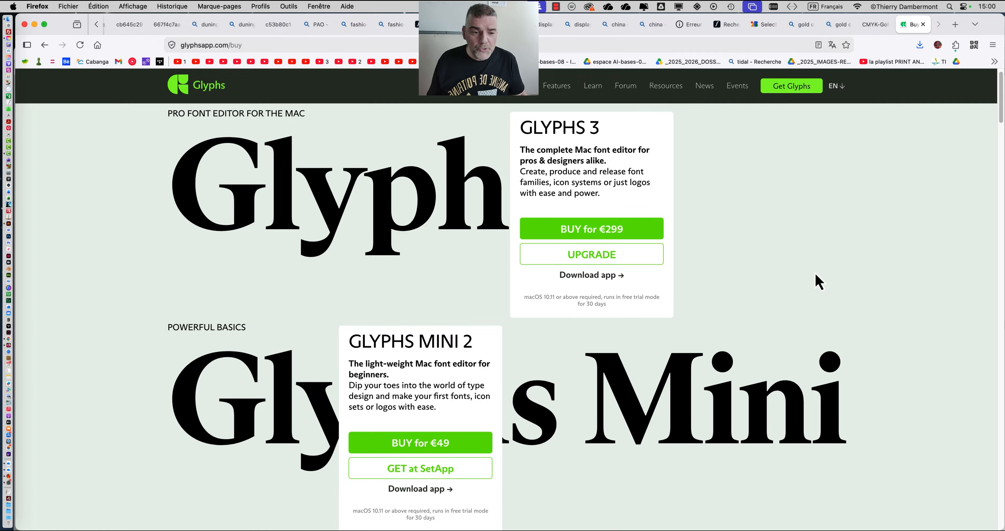
{"action": "scroll", "coordinate": [779, 286], "scroll_direction": "down", "scroll_amount": 3}
{"action": "scroll", "coordinate": [671, 425], "scroll_direction": "down", "scroll_amount": 4}
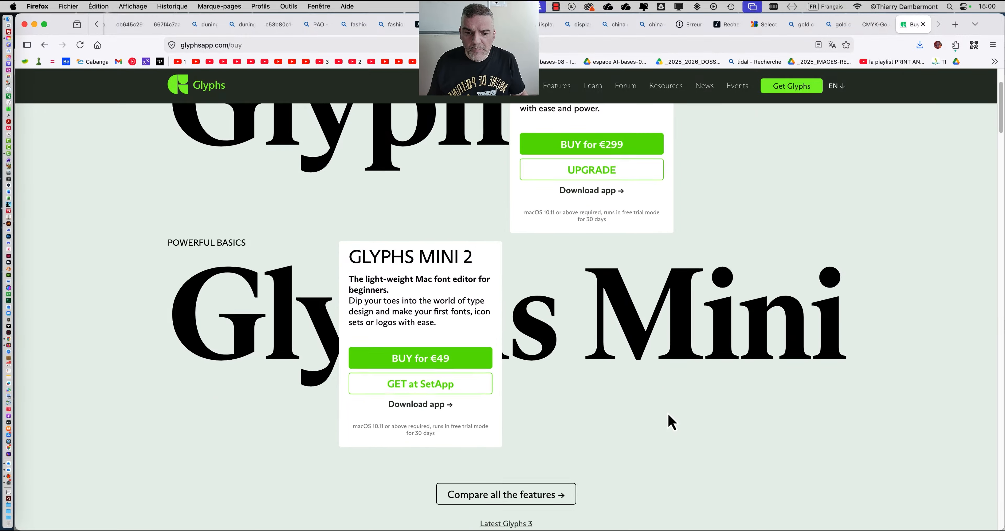
- Check the version links and system requirements at the end of the Get Glyphs page, and switch back to Illustrator
{"action": "scroll", "coordinate": [671, 421], "scroll_direction": "down", "scroll_amount": 3}
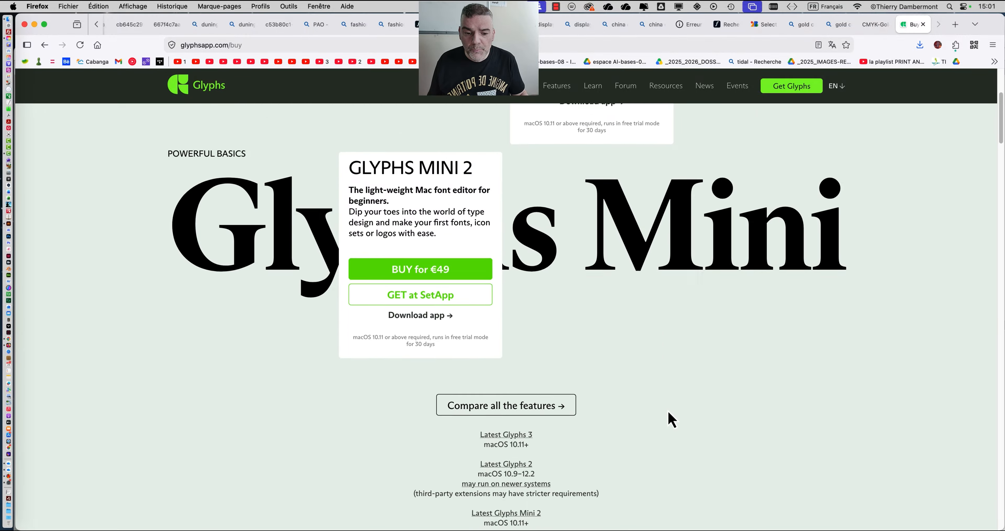
{"action": "scroll", "coordinate": [670, 420], "scroll_direction": "down", "scroll_amount": 1}
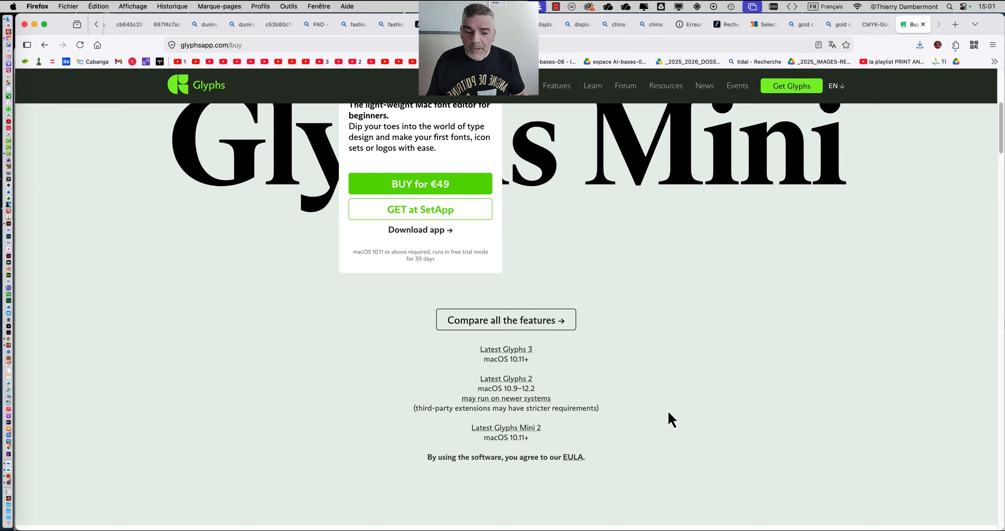
{"action": "scroll", "coordinate": [668, 416], "scroll_direction": "up", "scroll_amount": 12}
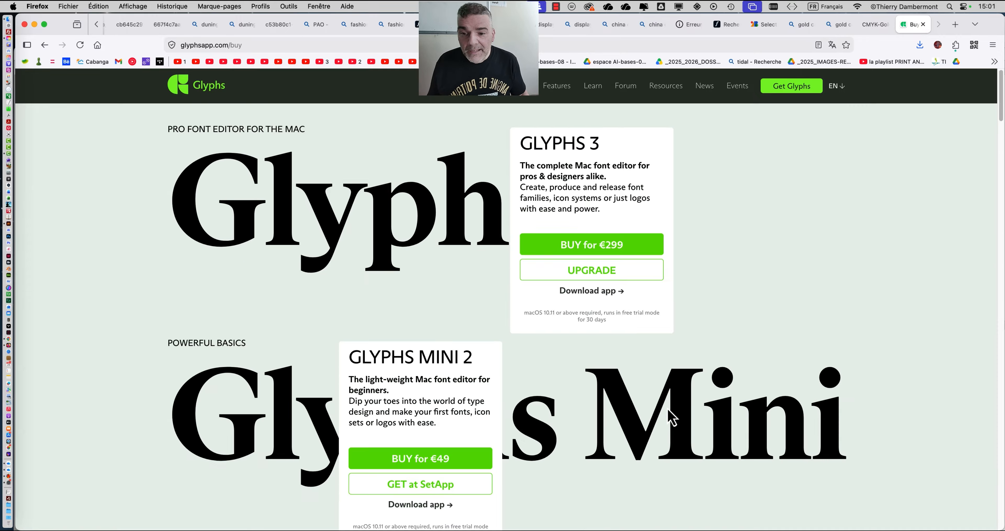
{"action": "left_click", "coordinate": [34, 25]}
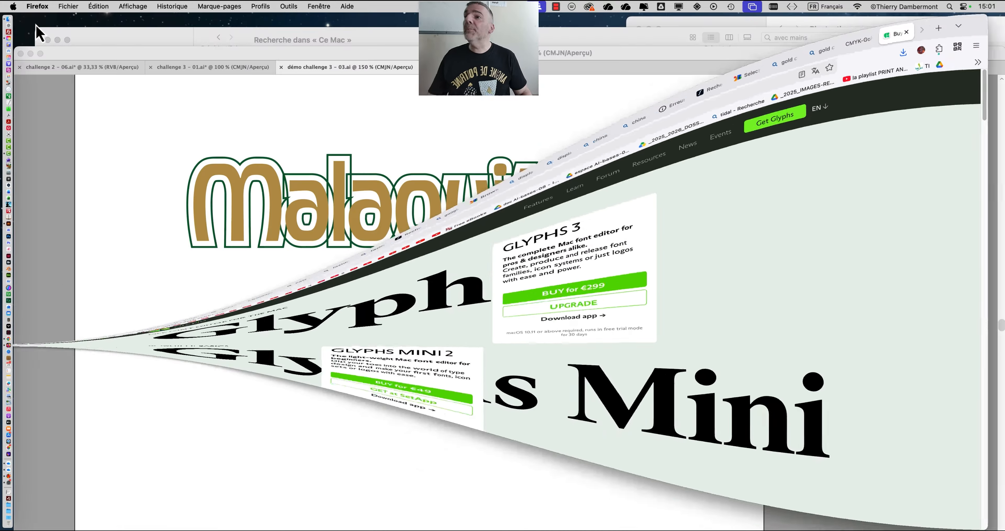
{"action": "left_click", "coordinate": [237, 113]}
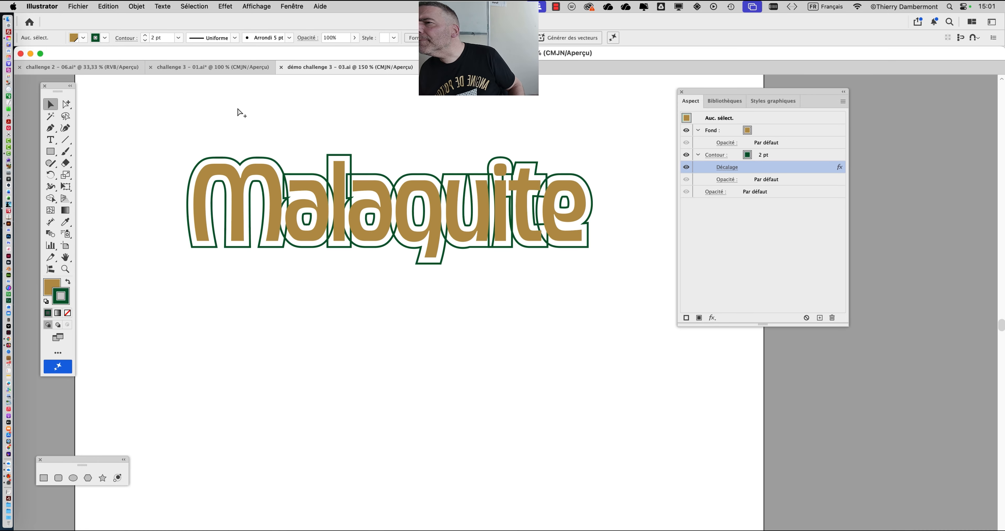
- Move the "Malaquite" text about 12 mm left and 6 mm up, and target its Contour attribute in Aspect
{"action": "left_click", "coordinate": [246, 206]}
{"action": "left_click_drag", "start_coordinate": [243, 217], "coordinate": [217, 198]}
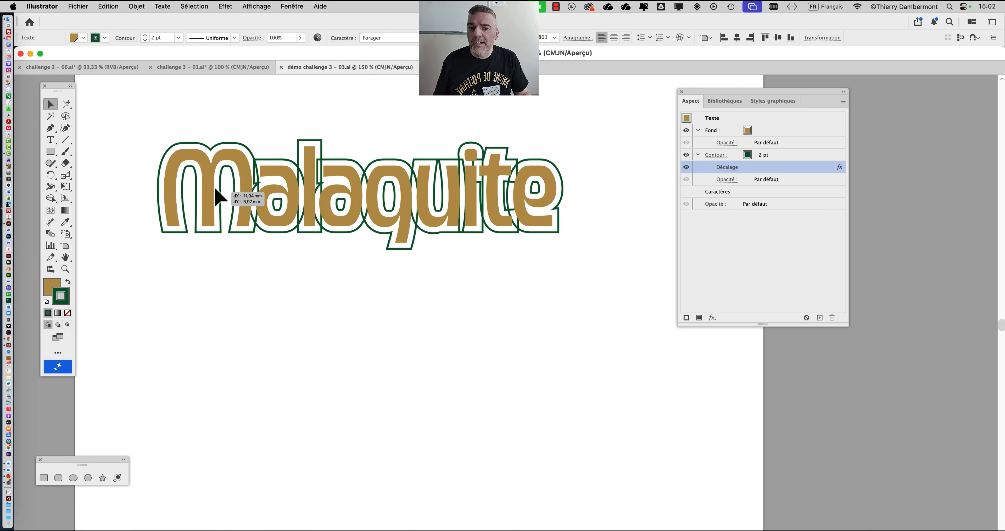
{"action": "scroll", "coordinate": [303, 175], "scroll_direction": "up", "scroll_amount": 1}
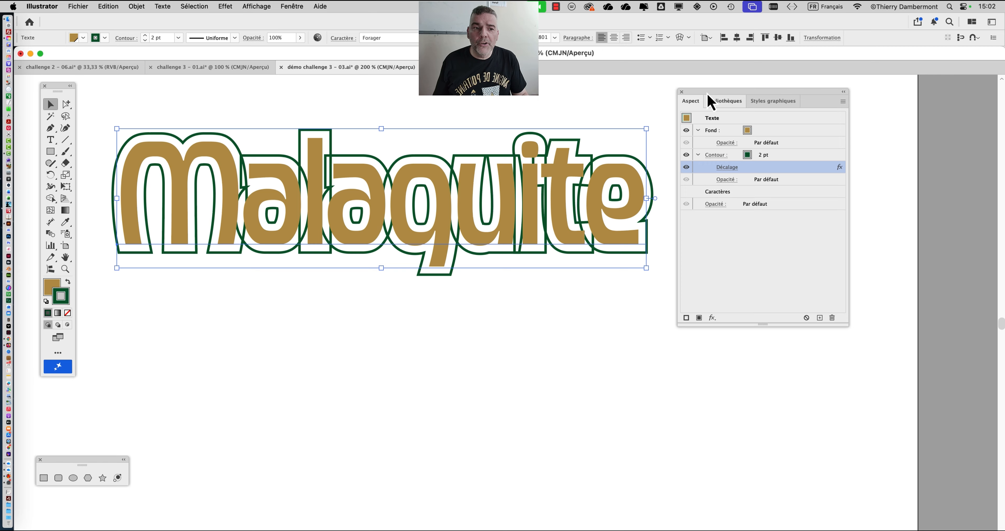
{"action": "left_click_drag", "start_coordinate": [724, 101], "coordinate": [790, 115]}
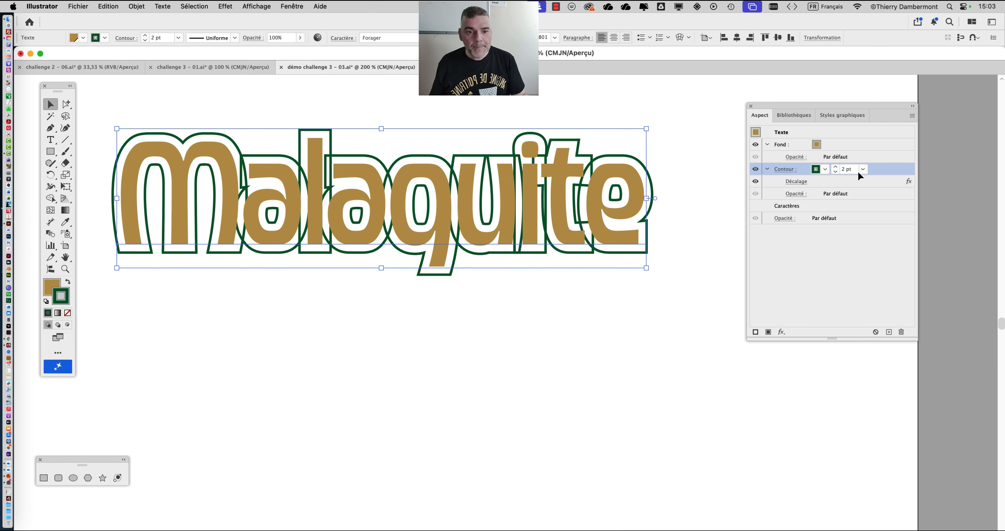
- Examine the available Pathfinder effects and the overlapping contours between the letters of "Malaquite"
{"action": "scroll", "coordinate": [536, 211], "scroll_direction": "down", "scroll_amount": 1}
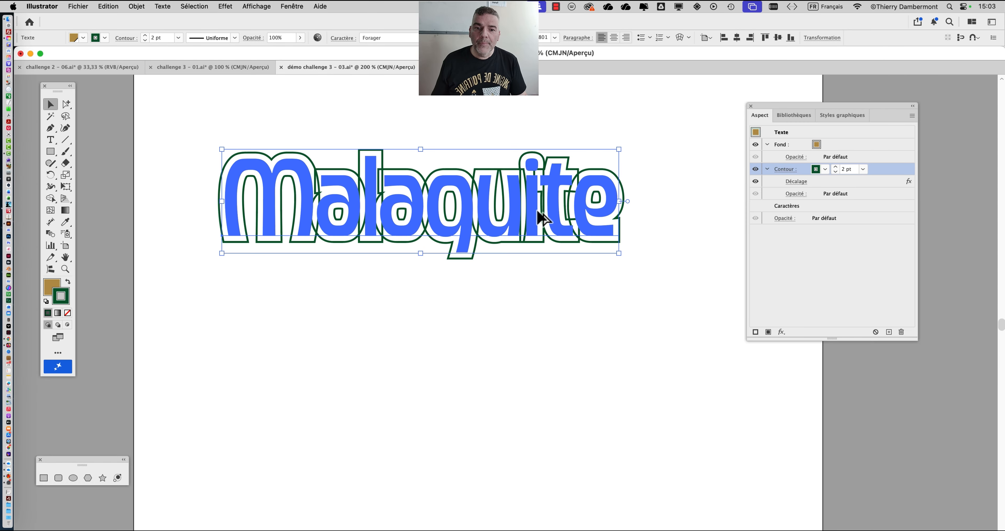
{"action": "left_click_drag", "start_coordinate": [265, 196], "coordinate": [189, 159]}
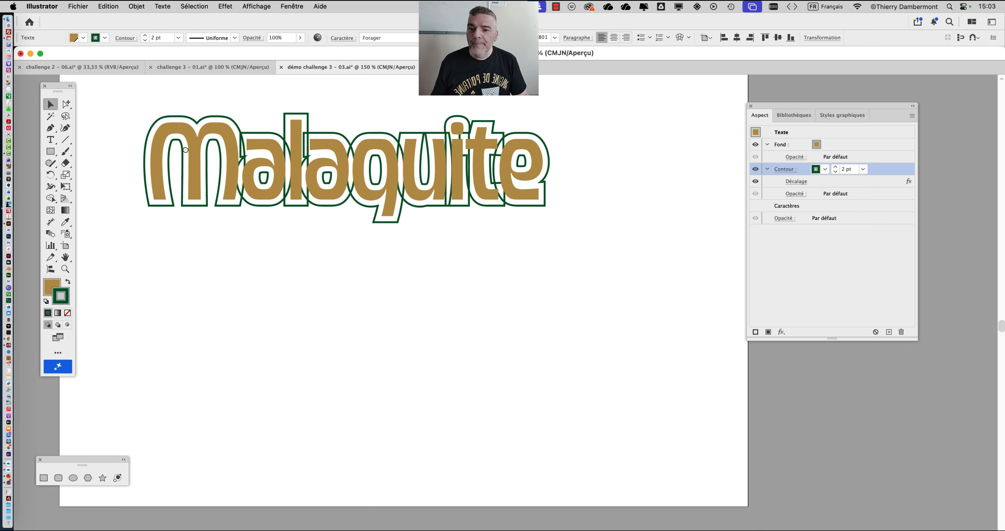
{"action": "left_click", "coordinate": [226, 7]}
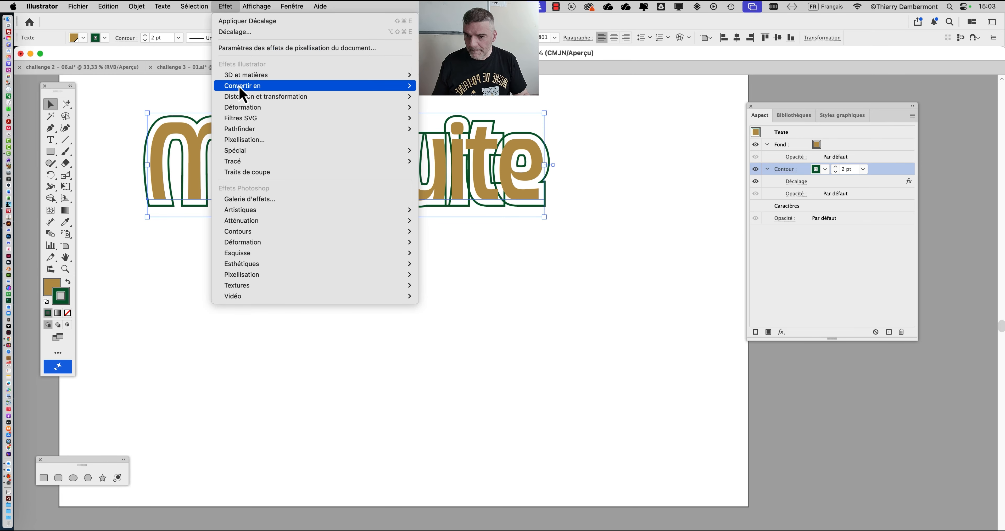
{"action": "mouse_move", "coordinate": [249, 130]}
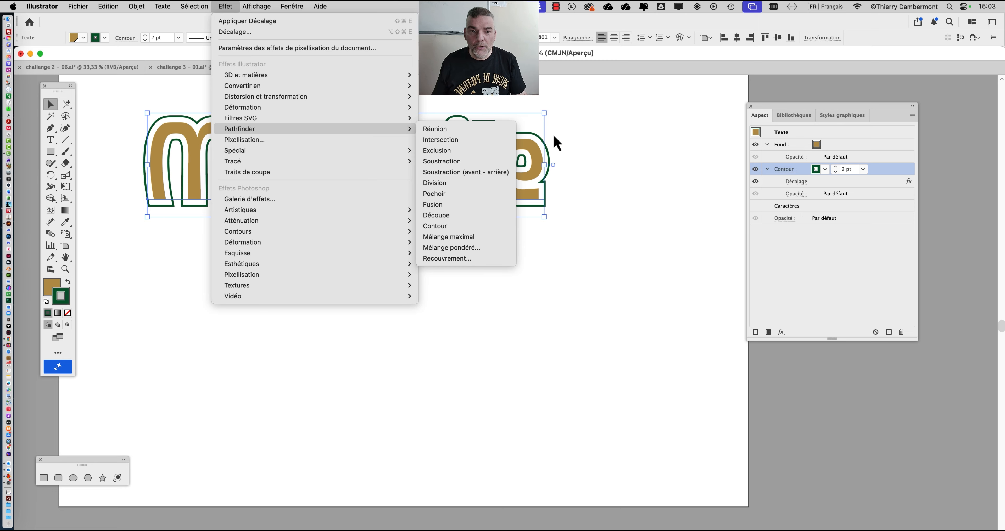
{"action": "left_click", "coordinate": [931, 152]}
{"action": "left_click_drag", "start_coordinate": [237, 197], "coordinate": [256, 223]}
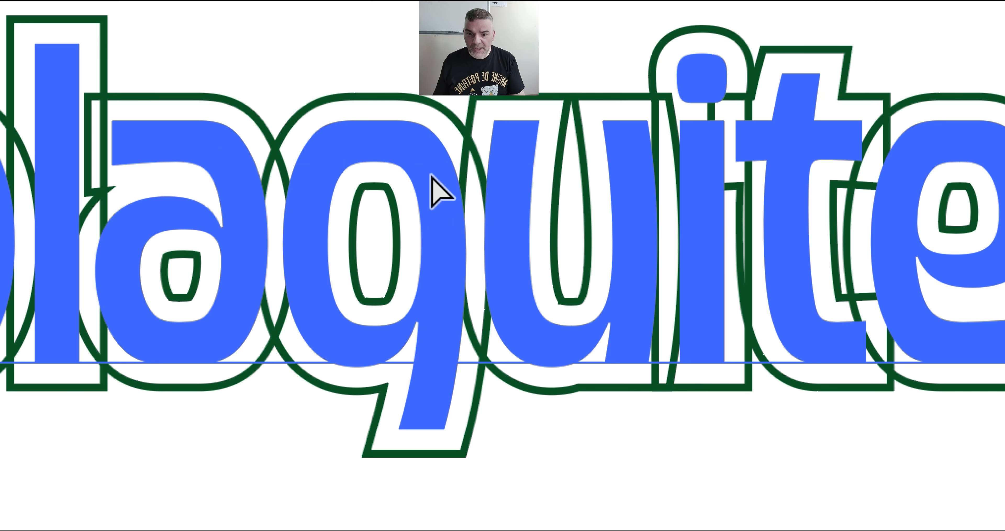
{"action": "left_click", "coordinate": [433, 180]}
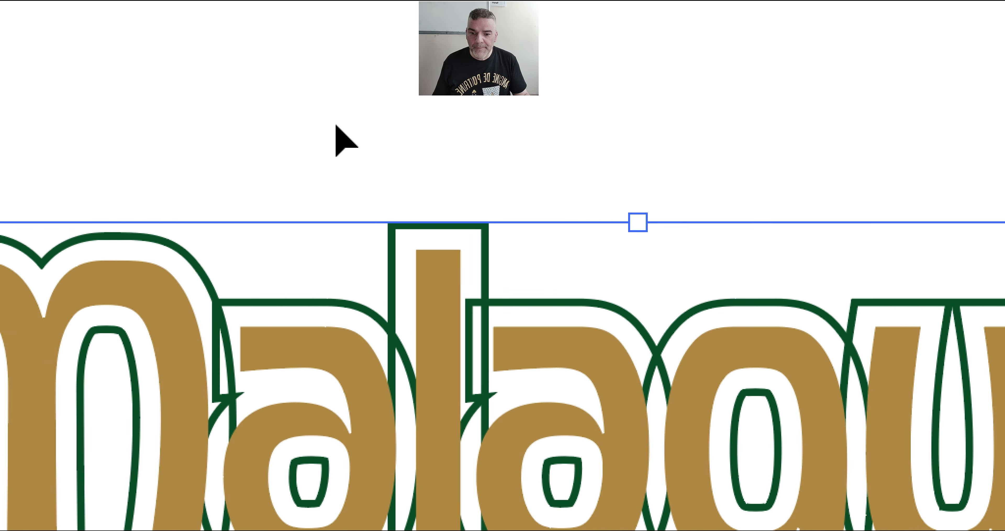
{"action": "key", "text": "alt+super+8"}
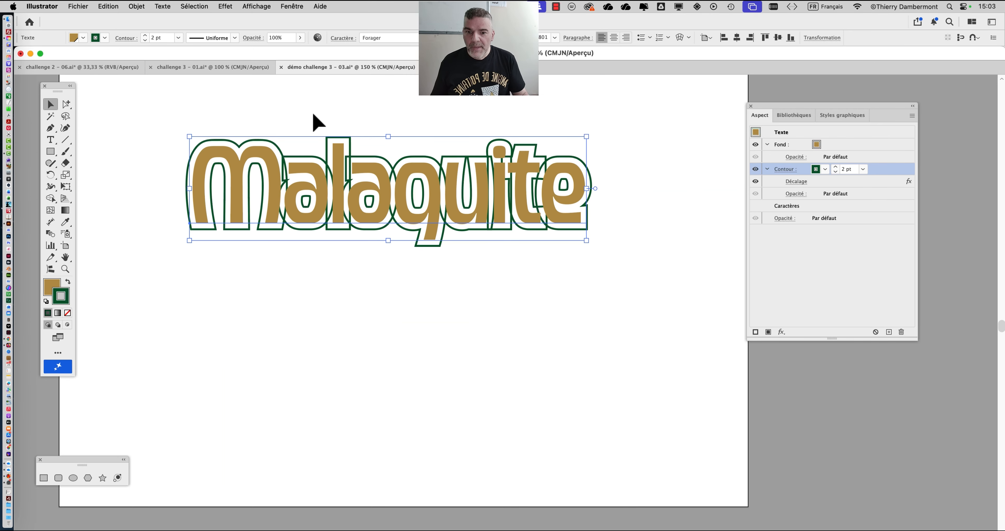
- Apply the Pathfinder effect Réunion to the contour of the "Malaquite" text
{"action": "left_click", "coordinate": [225, 6]}
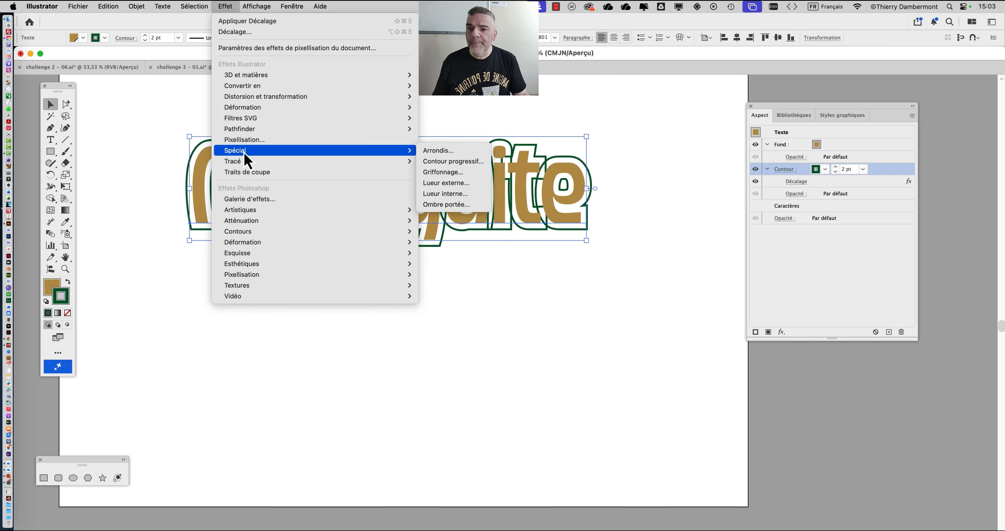
{"action": "mouse_move", "coordinate": [250, 131]}
{"action": "left_click", "coordinate": [441, 129]}
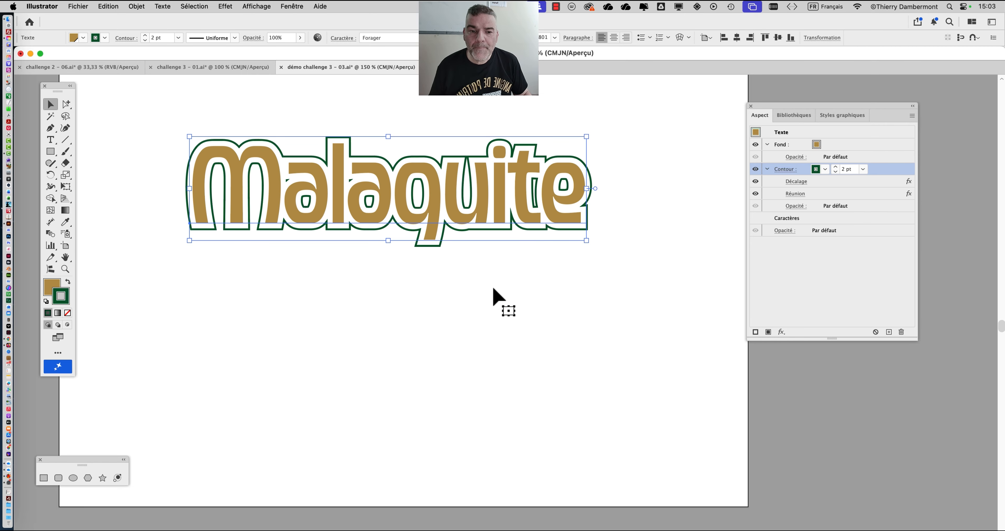
- Save the document as a new version named "démo challenge 3 - 04.ai" with the Illustrator options accepted
{"action": "left_click", "coordinate": [74, 11]}
{"action": "left_click", "coordinate": [117, 112]}
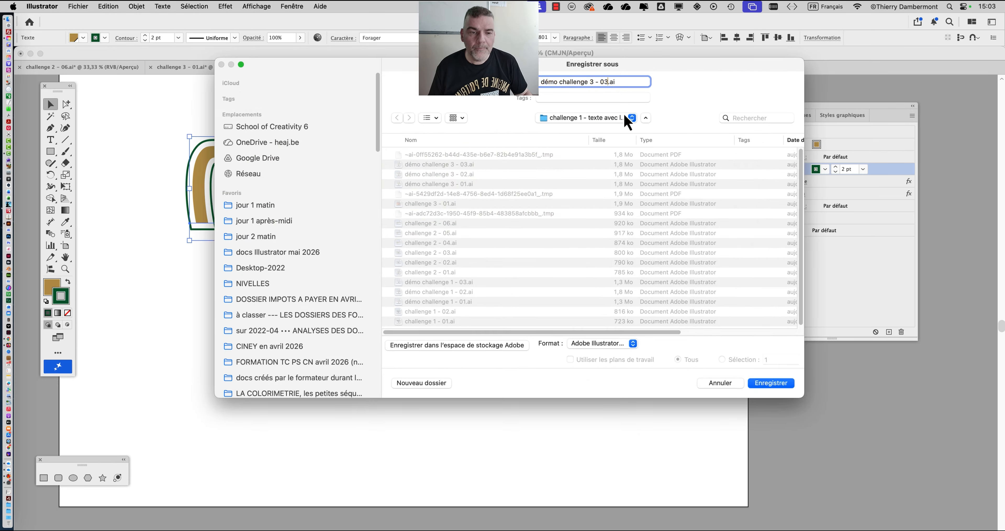
{"action": "left_click", "coordinate": [770, 384]}
{"action": "left_click", "coordinate": [663, 399]}
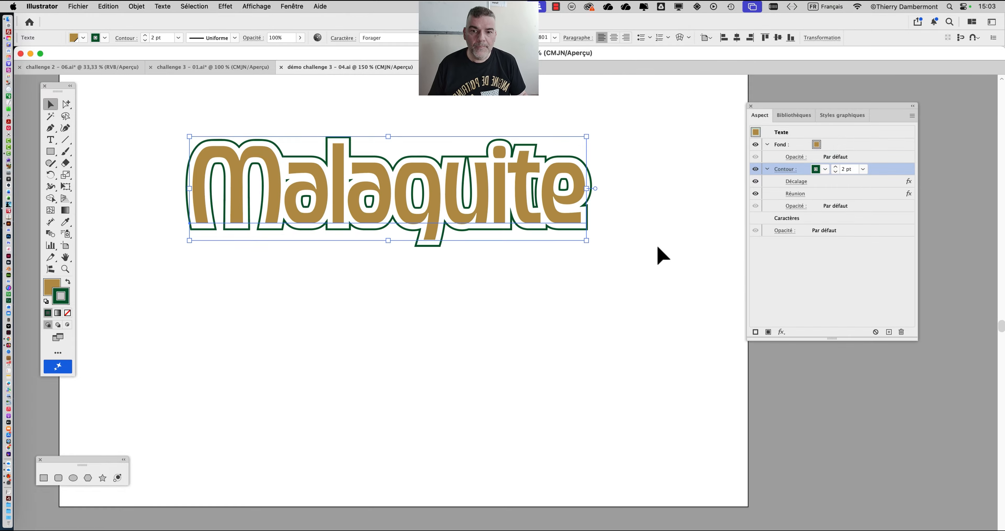
- Deselect the text and draw a circle about 56 mm in diameter with the Ellipse tool below "Malaquite"
{"action": "left_click", "coordinate": [608, 261]}
{"action": "left_click_drag", "start_coordinate": [607, 290], "coordinate": [584, 220]}
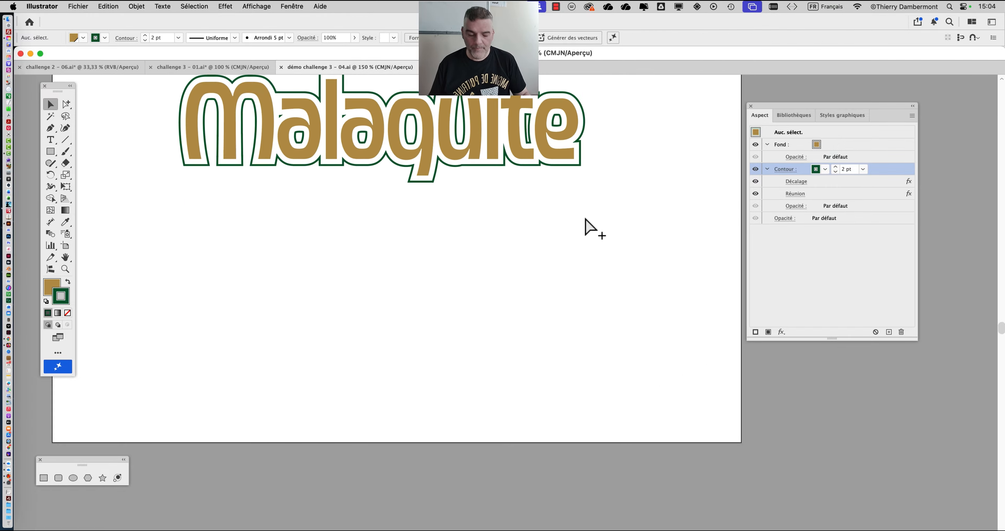
{"action": "left_click", "coordinate": [54, 152]}
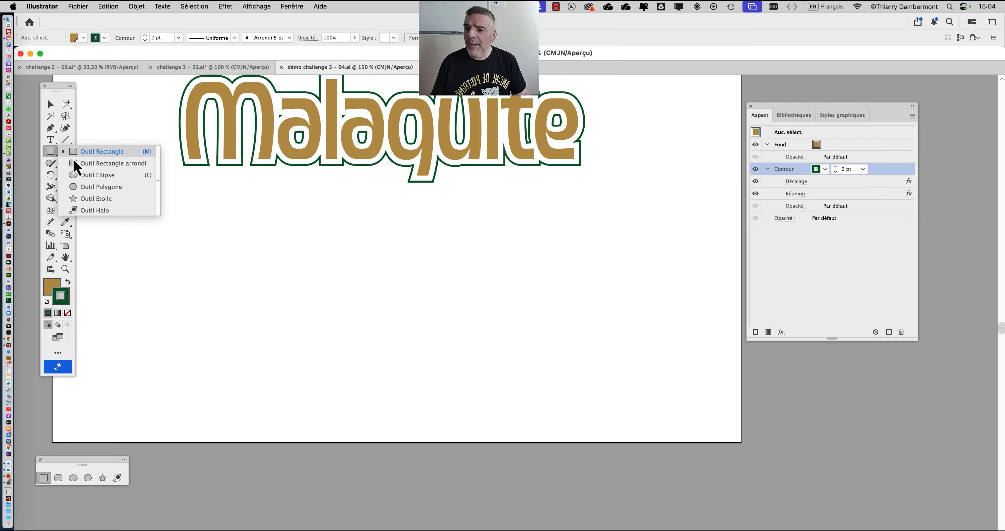
{"action": "left_click", "coordinate": [91, 175]}
{"action": "left_click_drag", "start_coordinate": [195, 313], "coordinate": [238, 351]}
{"action": "left_click", "coordinate": [51, 106]}
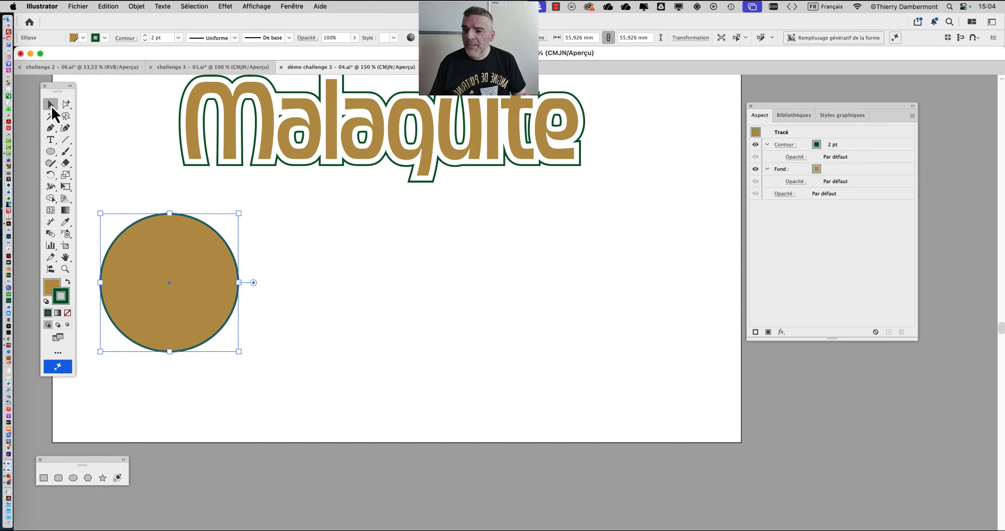
- Display the Nuancier swatches and load the TRUMATCH colour catalogue
{"action": "left_click", "coordinate": [296, 7]}
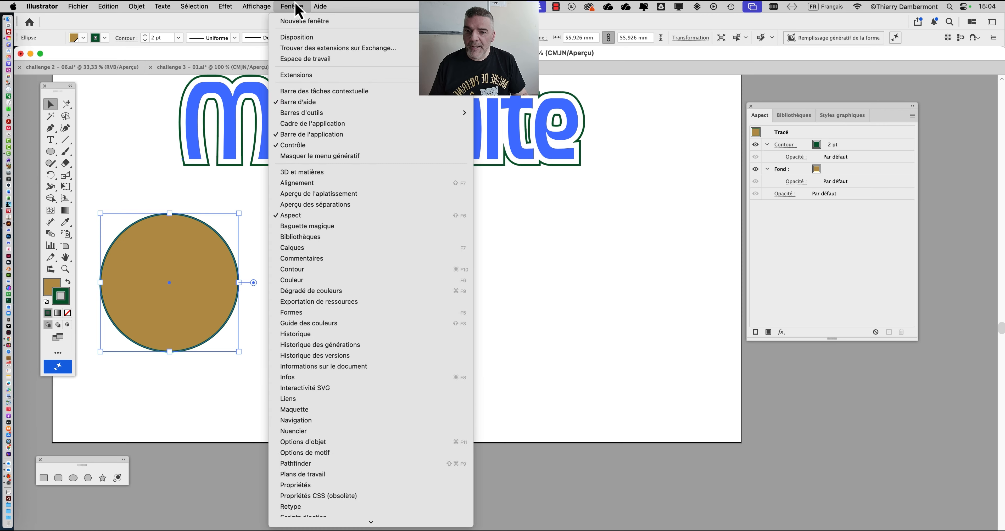
{"action": "left_click", "coordinate": [330, 431]}
{"action": "left_click_drag", "start_coordinate": [834, 72], "coordinate": [609, 152]}
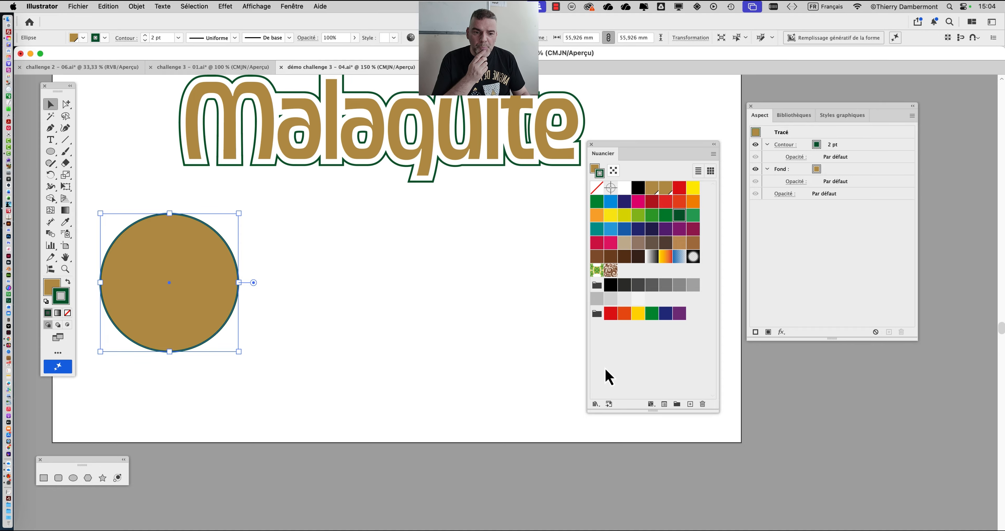
{"action": "left_click", "coordinate": [594, 405]}
{"action": "mouse_move", "coordinate": [639, 299]}
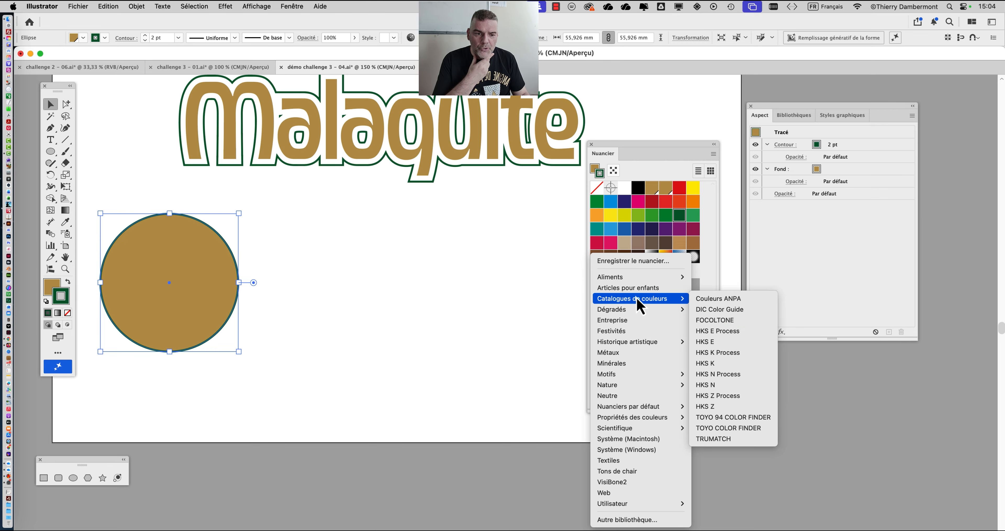
{"action": "left_click", "coordinate": [746, 439]}
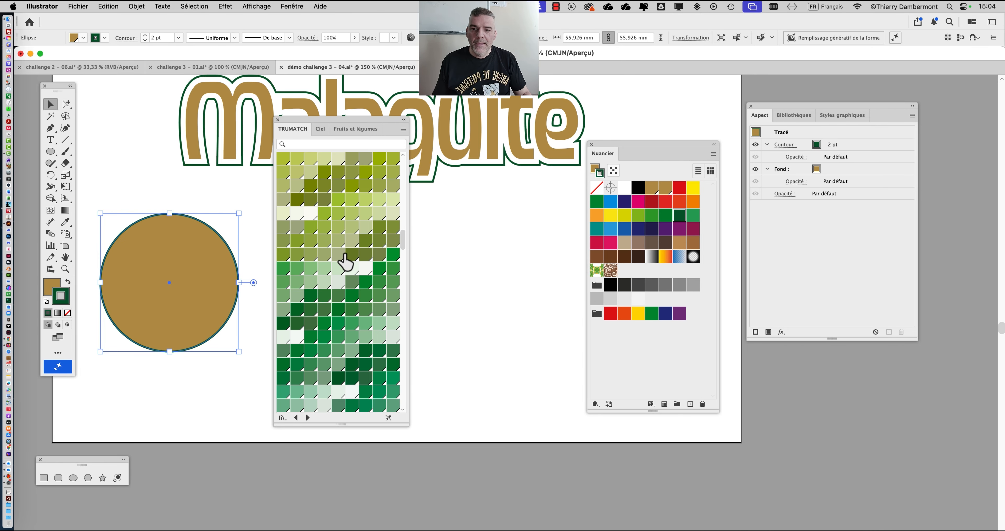
- Give the circle a medium blue TRUMATCH contour and a light blue TRUMATCH 30-f fill, and deselect it
{"action": "scroll", "coordinate": [345, 262], "scroll_direction": "down", "scroll_amount": 5}
{"action": "left_click", "coordinate": [297, 196]}
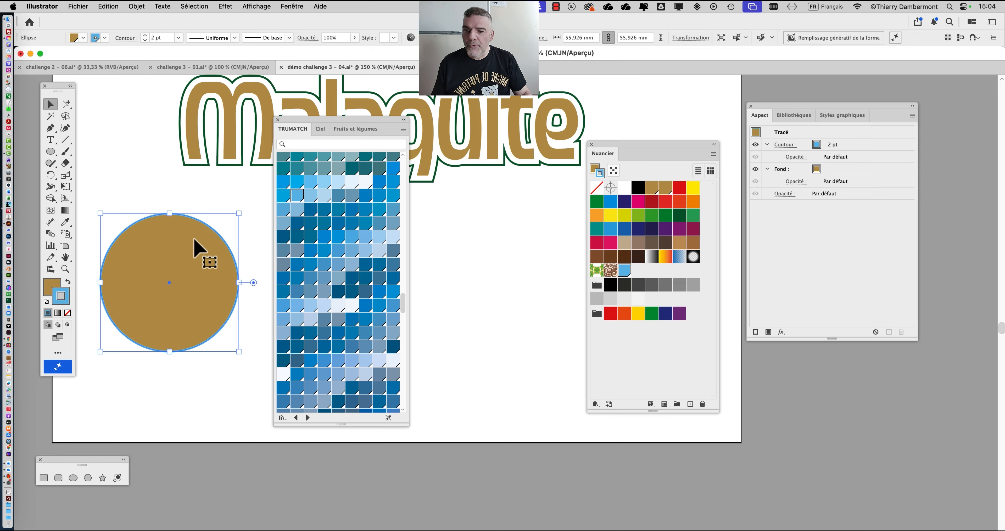
{"action": "left_click", "coordinate": [50, 290]}
{"action": "left_click", "coordinate": [338, 182]}
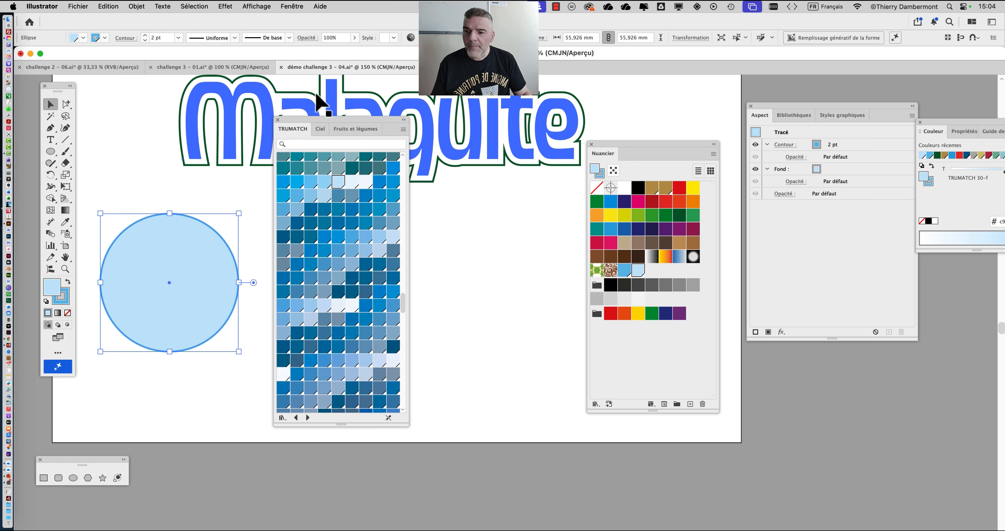
{"action": "left_click_drag", "start_coordinate": [320, 128], "coordinate": [473, 350]}
{"action": "left_click", "coordinate": [281, 345]}
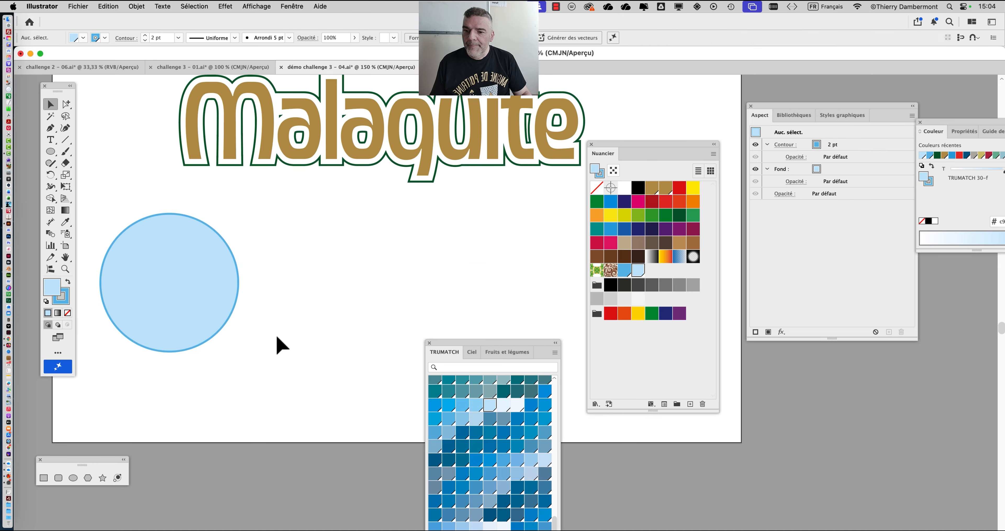
- Duplicate the blue circle sideways so both overlap, select the two circles and bring up the Pathfinder operations beside them
{"action": "left_click_drag", "start_coordinate": [203, 307], "coordinate": [232, 324]}
{"action": "left_click_drag", "start_coordinate": [109, 194], "coordinate": [234, 351]}
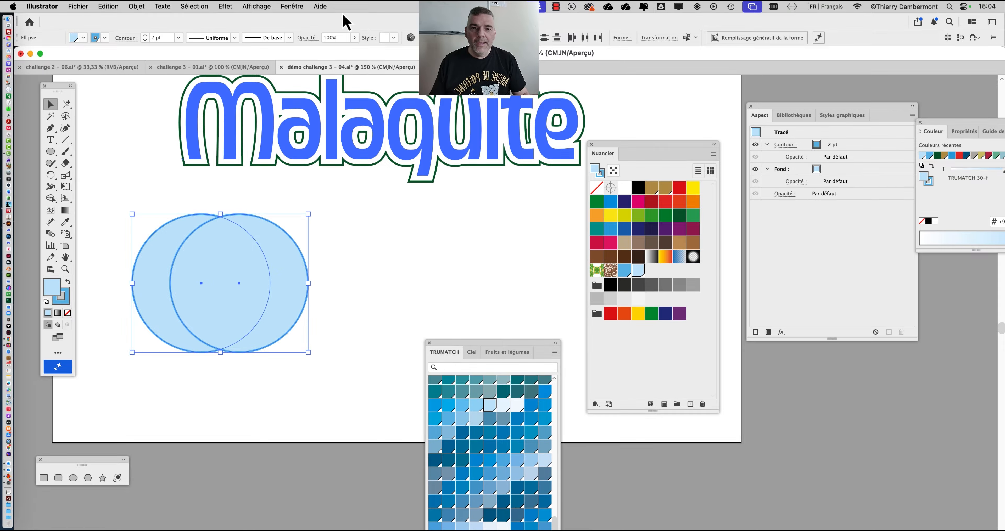
{"action": "left_click", "coordinate": [300, 6]}
{"action": "scroll", "coordinate": [318, 402], "scroll_direction": "down", "scroll_amount": 2}
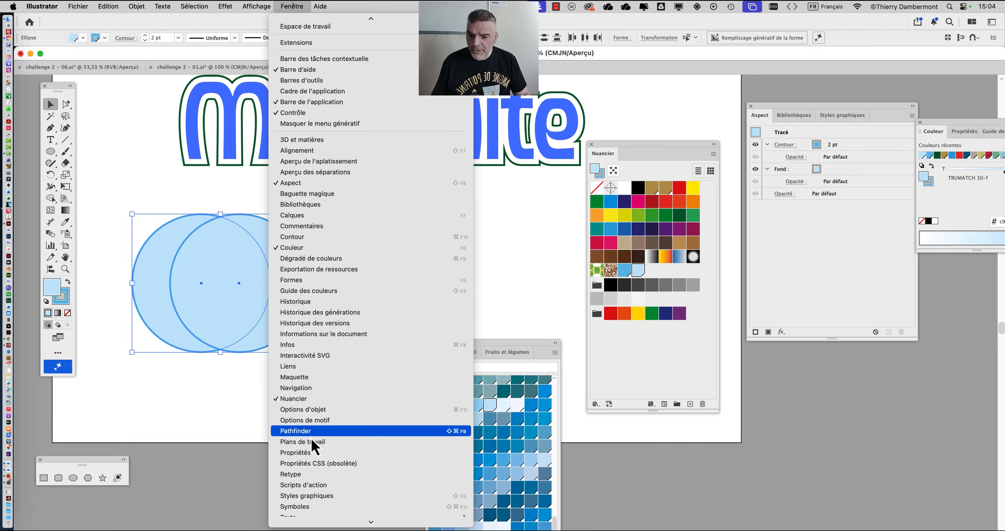
{"action": "left_click", "coordinate": [312, 429]}
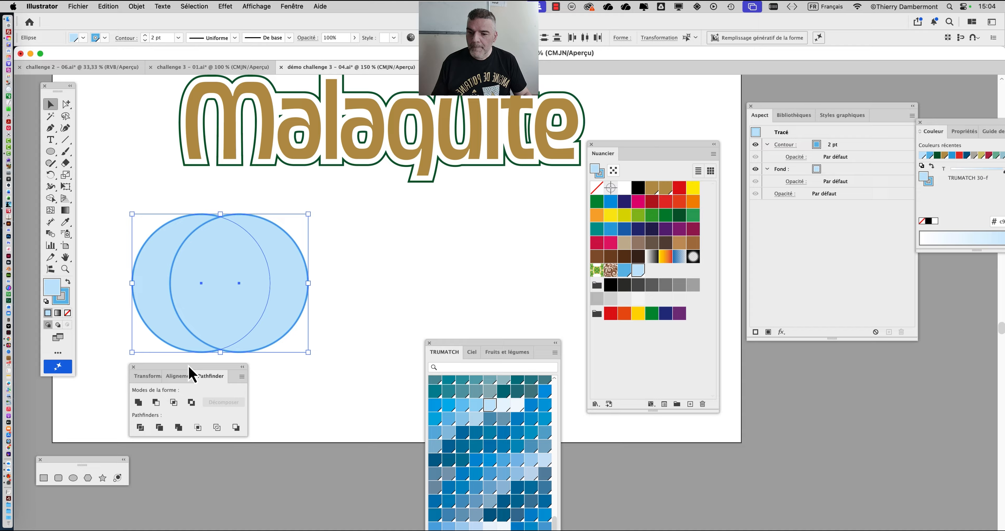
{"action": "left_click_drag", "start_coordinate": [189, 374], "coordinate": [397, 226]}
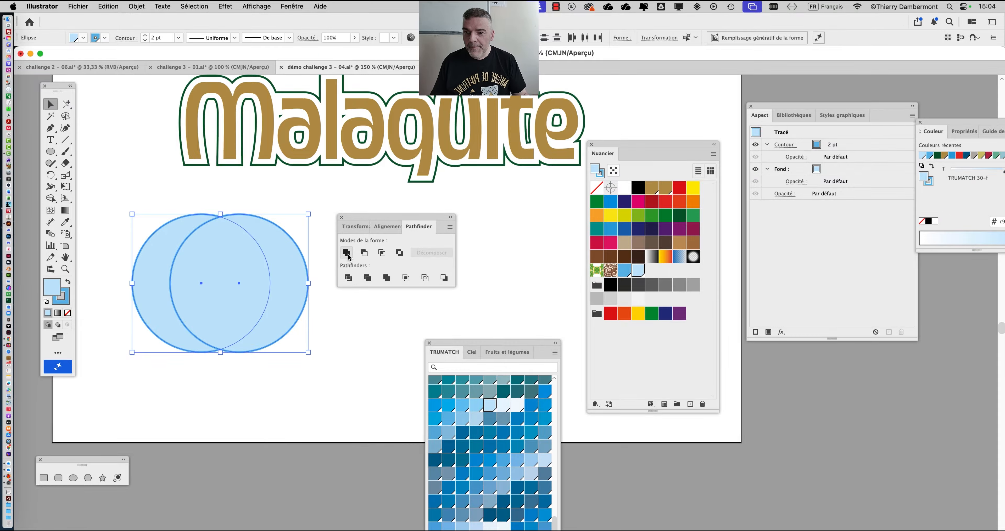
- Try uniting the two overlapping circles with the Réunion shape mode, and undo the union
{"action": "left_click", "coordinate": [341, 247]}
{"action": "left_click", "coordinate": [390, 328]}
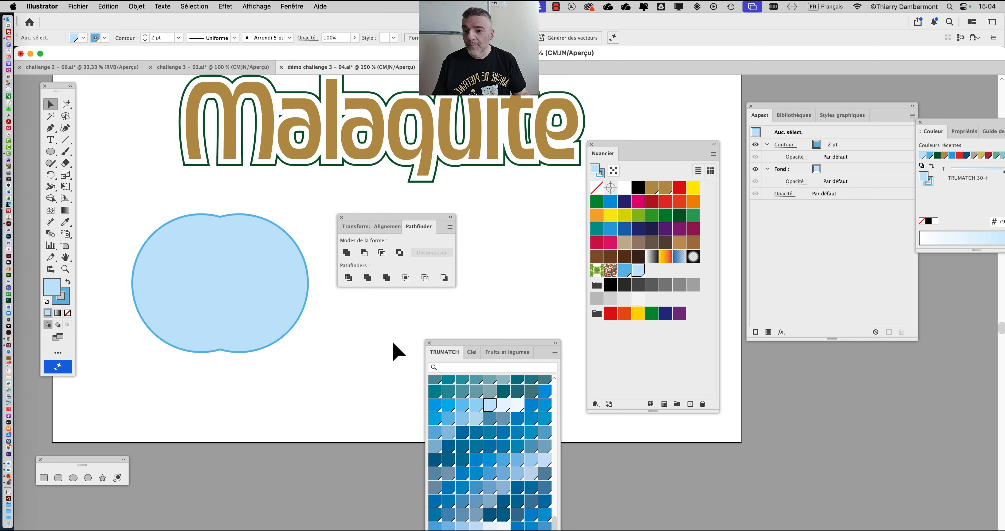
{"action": "key", "text": "super+z"}
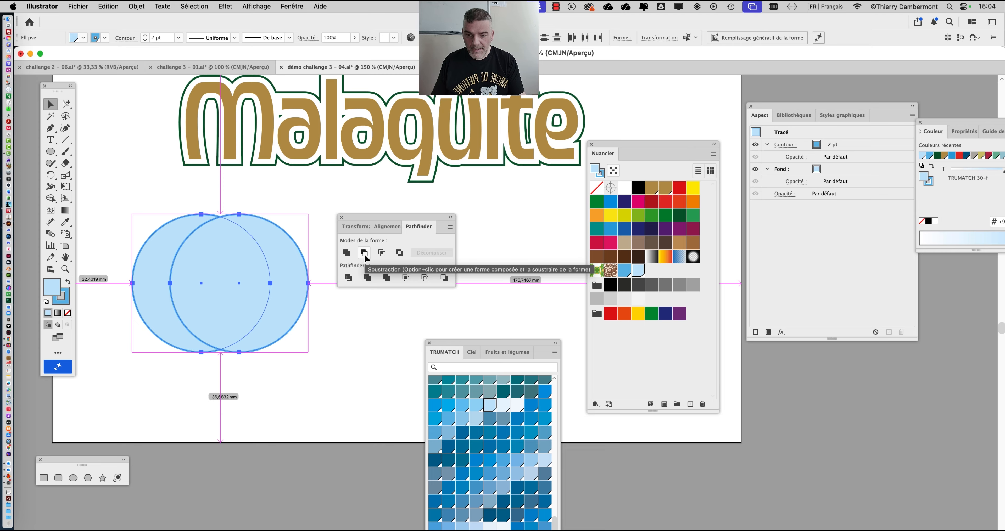
- Try subtracting the front circle from the back one with the Soustraction shape mode, and undo the subtraction
{"action": "left_click", "coordinate": [365, 259]}
{"action": "left_click", "coordinate": [327, 383]}
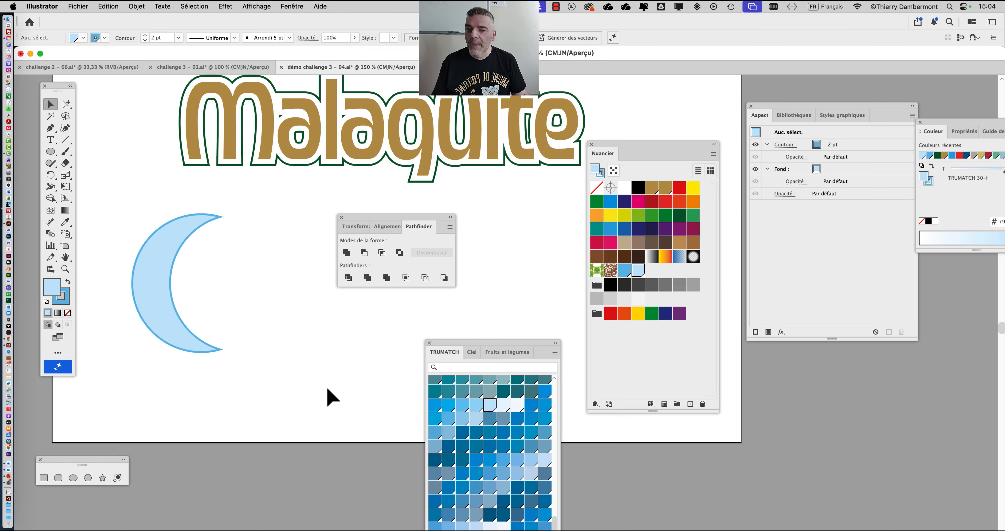
{"action": "key", "text": "super+z"}
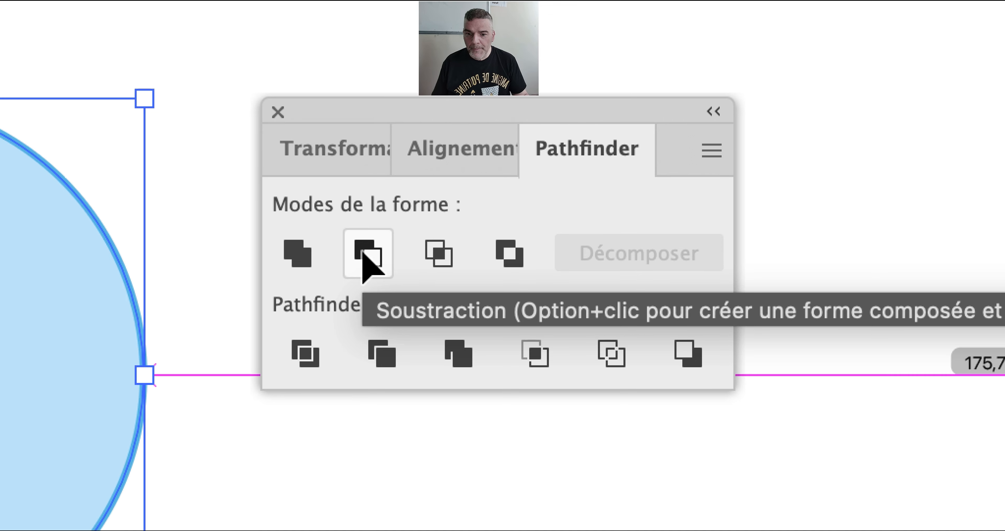
- Subtract the front circle from the back one as an editable compound shape, and move the Pathfinder palette out of the way
{"action": "left_click", "coordinate": [363, 252], "text": "alt"}
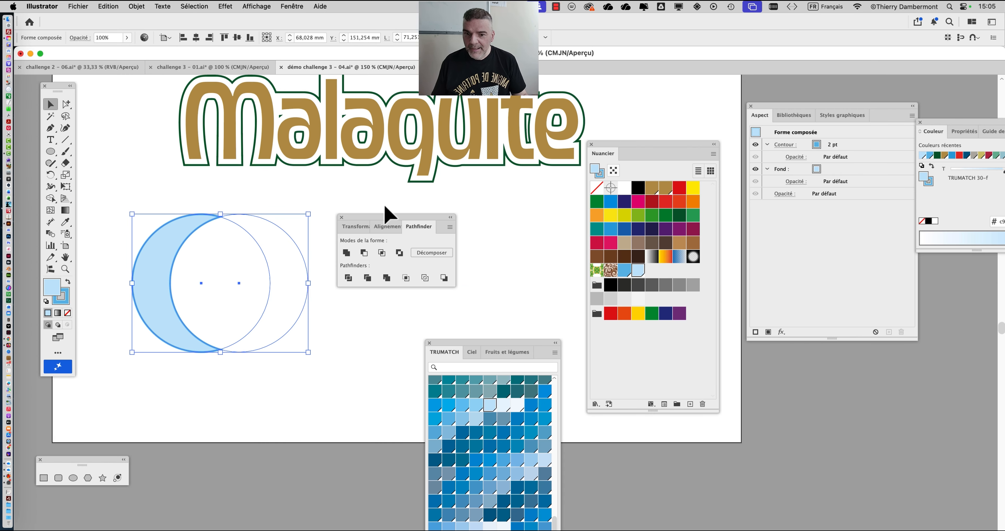
{"action": "left_click_drag", "start_coordinate": [384, 218], "coordinate": [365, 385]}
- Move only the subtracting circle inside the compound shape downward and slightly left, deselect it, and bring the Pathfinder palette back beside the crescent
{"action": "left_click", "coordinate": [66, 104]}
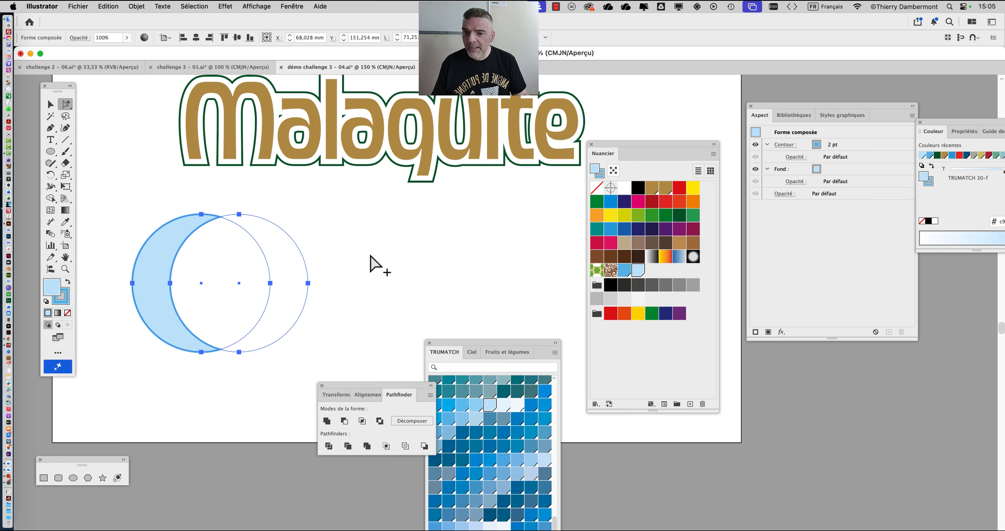
{"action": "left_click", "coordinate": [277, 223]}
{"action": "left_click_drag", "start_coordinate": [275, 224], "coordinate": [292, 274]}
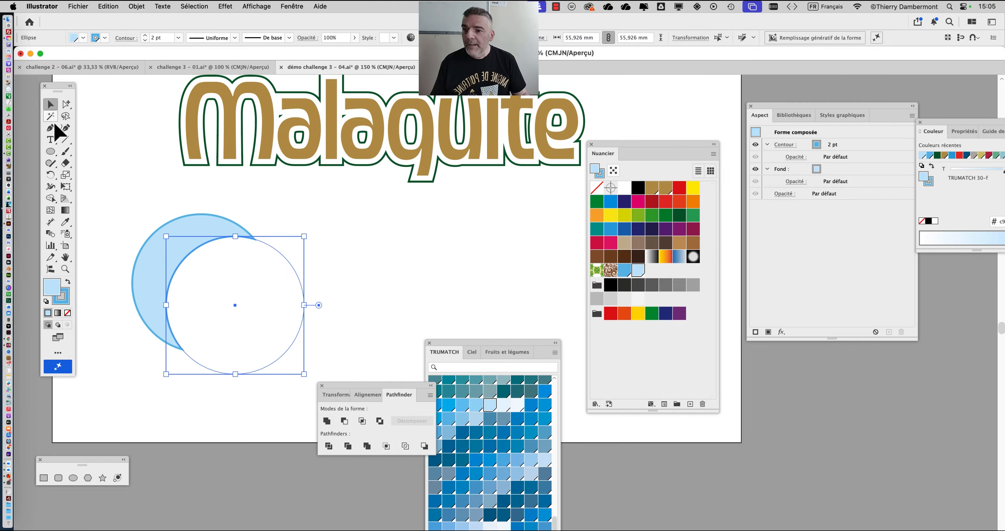
{"action": "left_click", "coordinate": [51, 103]}
{"action": "left_click", "coordinate": [219, 206]}
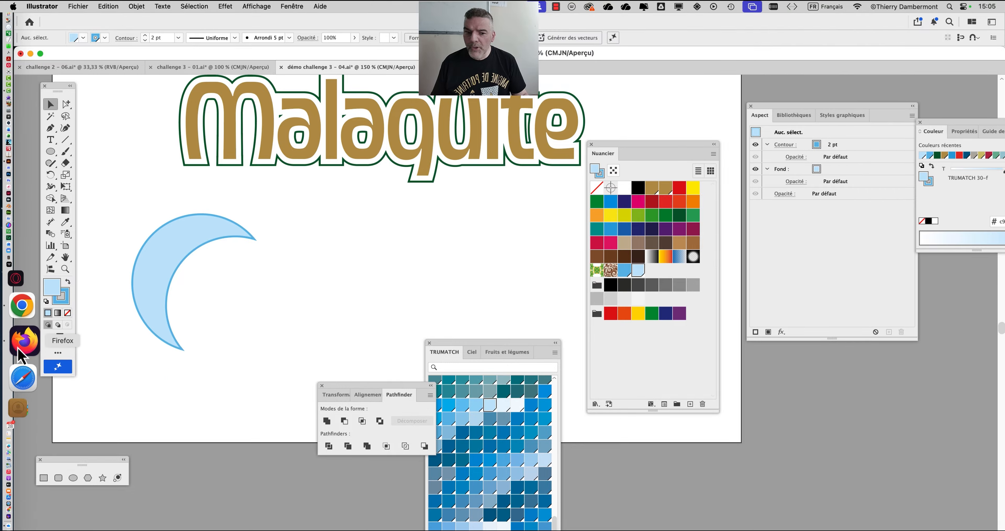
{"action": "left_click_drag", "start_coordinate": [351, 394], "coordinate": [349, 247]}
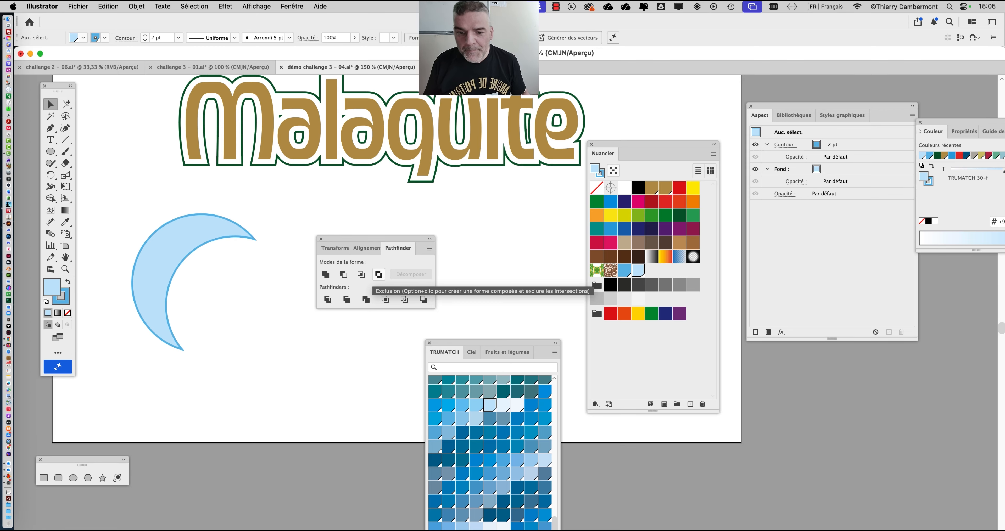
{"action": "left_click_drag", "start_coordinate": [389, 237], "coordinate": [461, 244]}
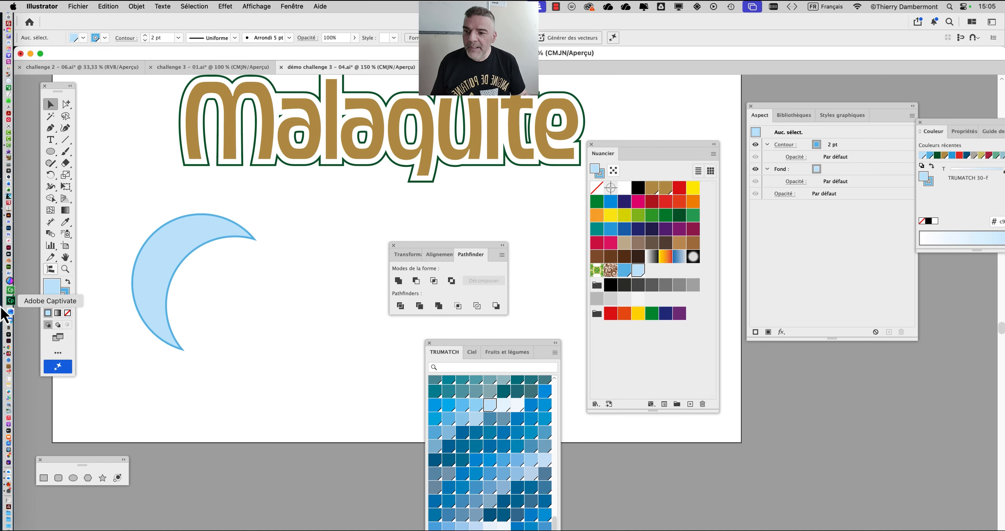
- Switch to Firefox and search the web for "opération booléennes" in a new tab
{"action": "left_click", "coordinate": [22, 383]}
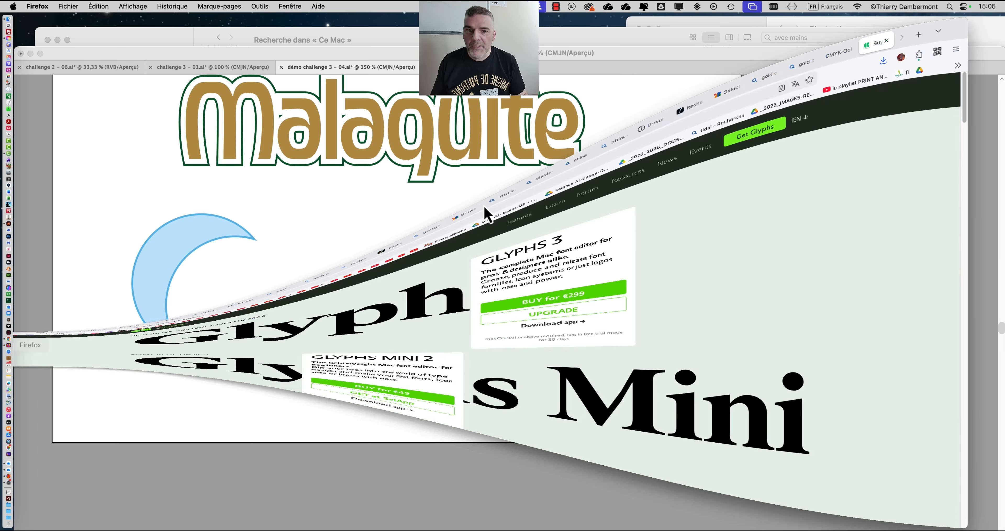
{"action": "left_click", "coordinate": [954, 24]}
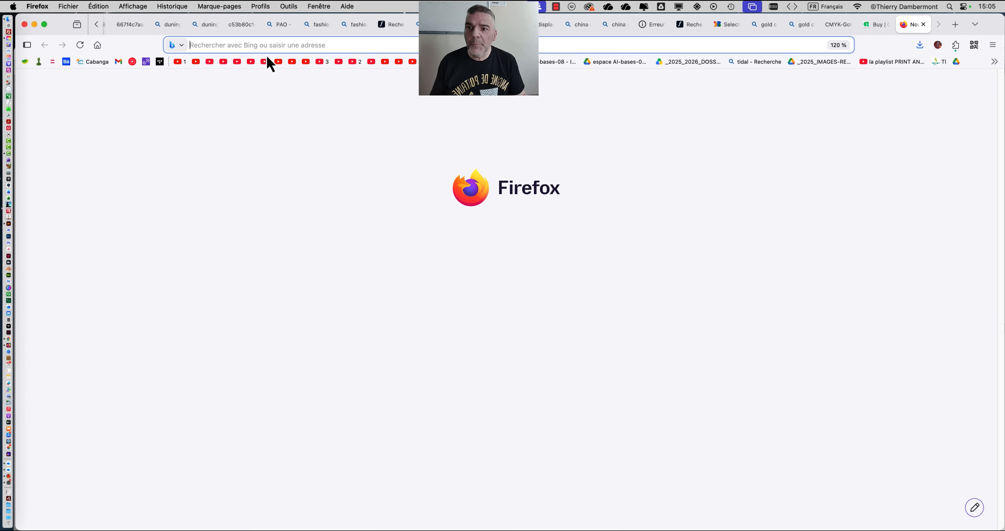
{"action": "type", "text": "opéra"}
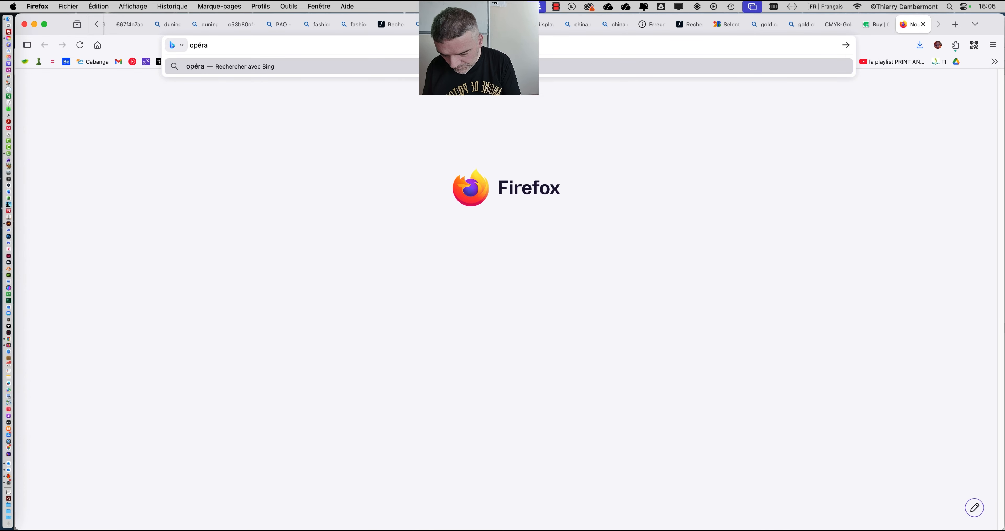
{"action": "type", "text": "tion booléen"}
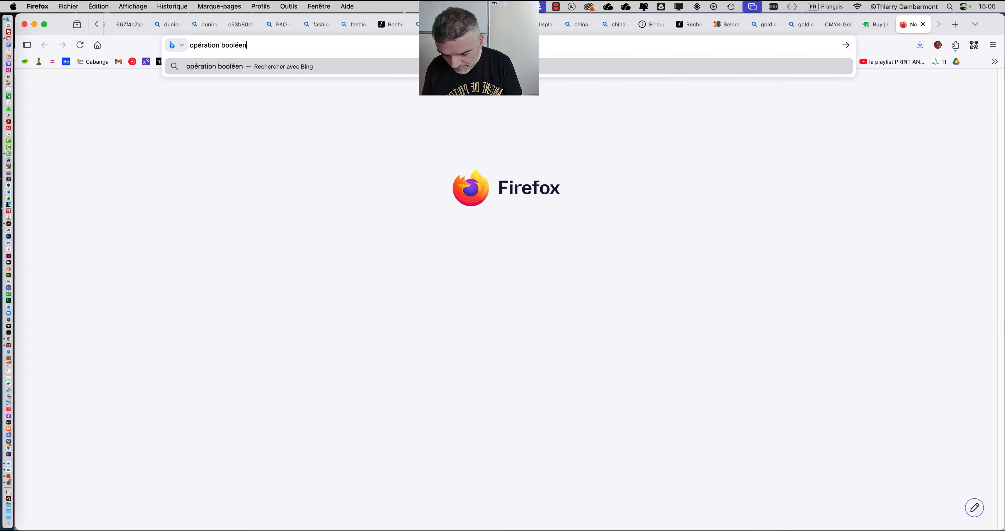
{"action": "type", "text": "nes"}
{"action": "key", "text": "Return"}
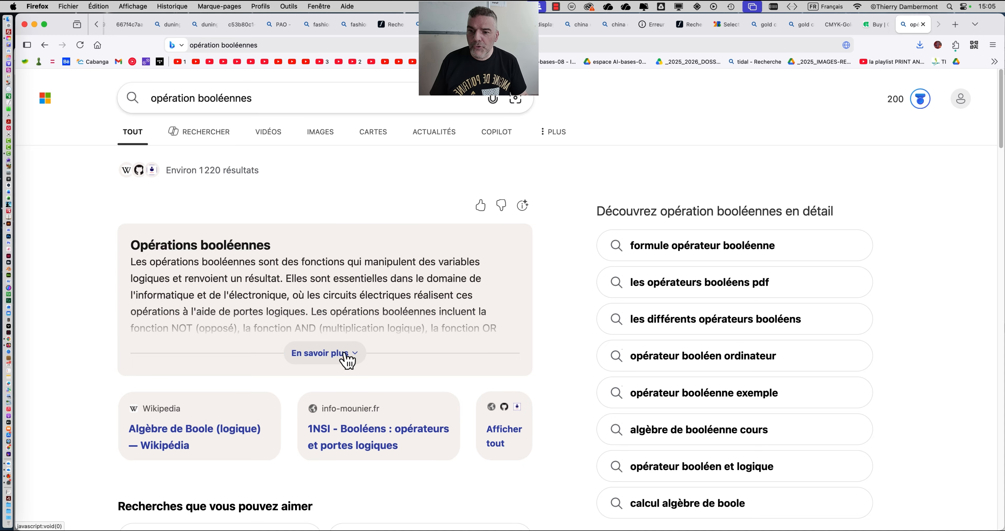
- Show the image results and open the picture "Réussir des opérations booléennes sur Rhino" at full size
{"action": "left_click", "coordinate": [317, 131]}
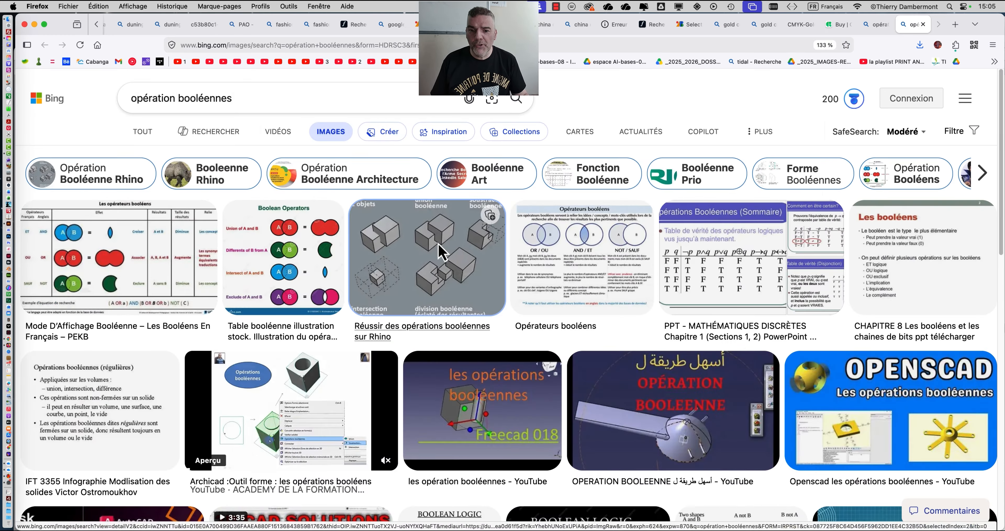
{"action": "left_click", "coordinate": [441, 252]}
{"action": "left_click", "coordinate": [423, 365]}
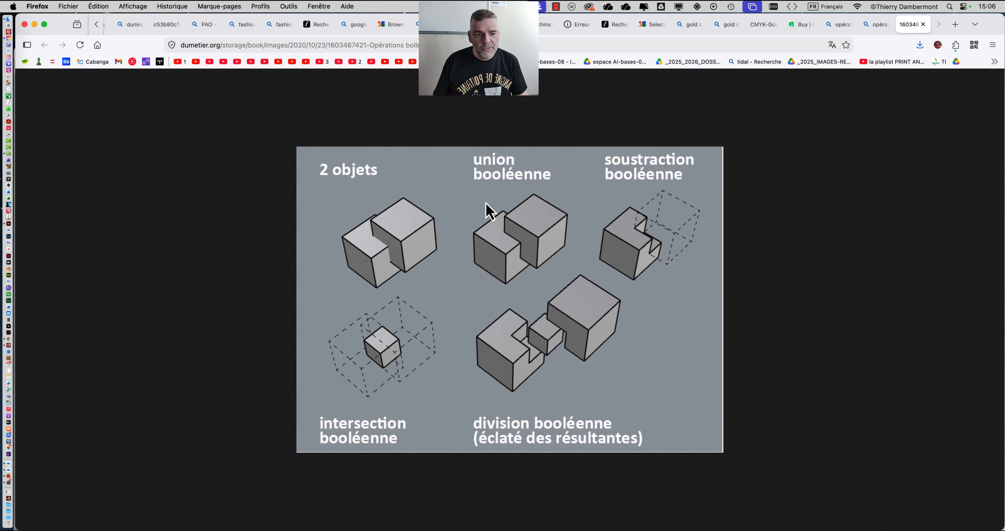
- Return to the image results, browse further down, and open the Blender Boolean Modifier picture at full size
{"action": "left_click", "coordinate": [878, 24]}
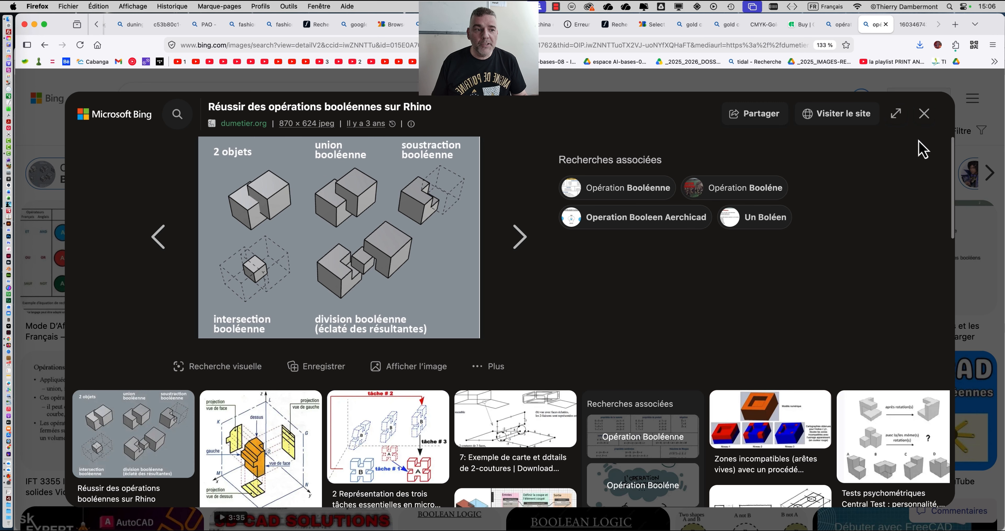
{"action": "left_click", "coordinate": [923, 114]}
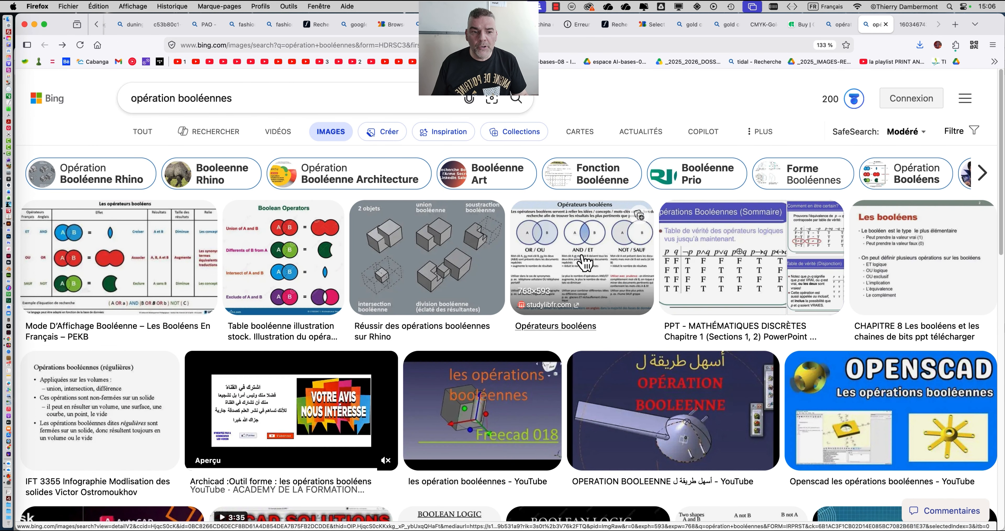
{"action": "scroll", "coordinate": [608, 292], "scroll_direction": "down", "scroll_amount": 10}
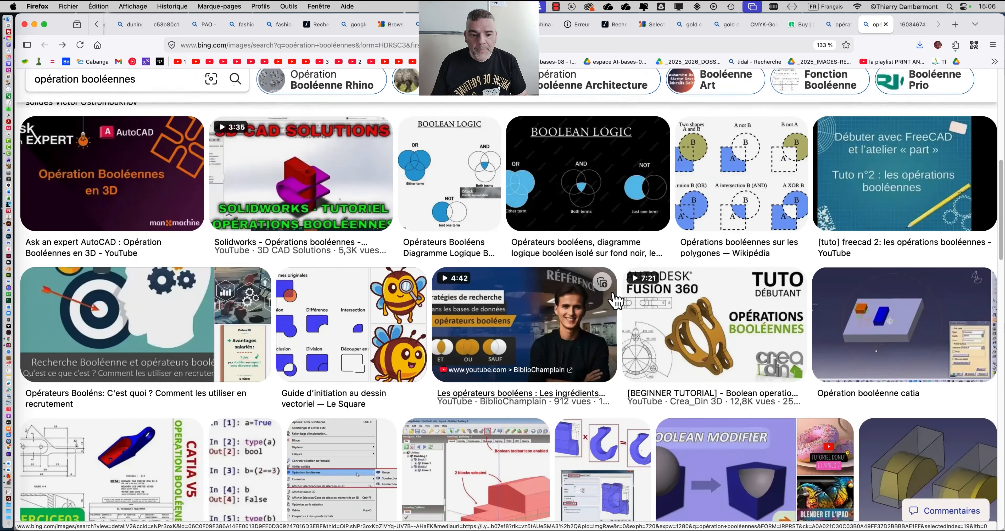
{"action": "scroll", "coordinate": [615, 300], "scroll_direction": "down", "scroll_amount": 1}
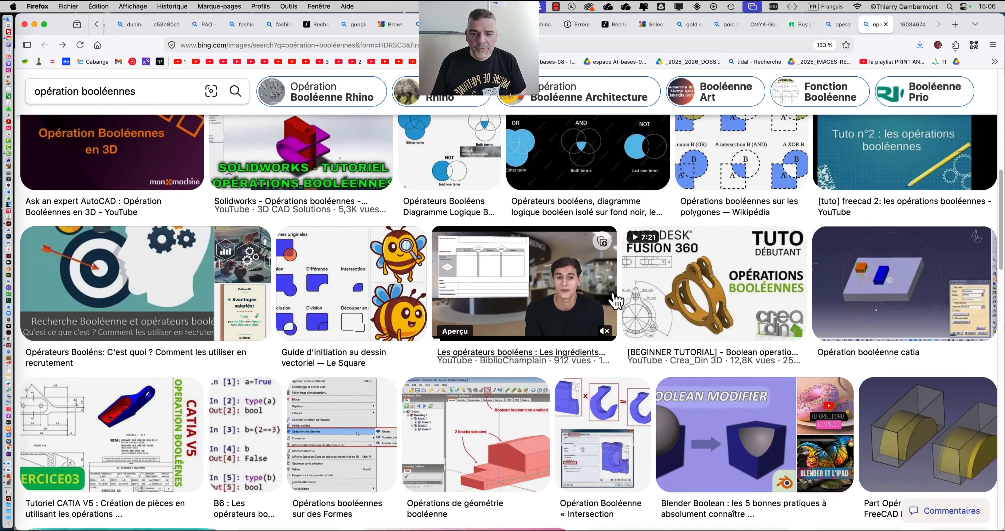
{"action": "scroll", "coordinate": [615, 301], "scroll_direction": "down", "scroll_amount": 6}
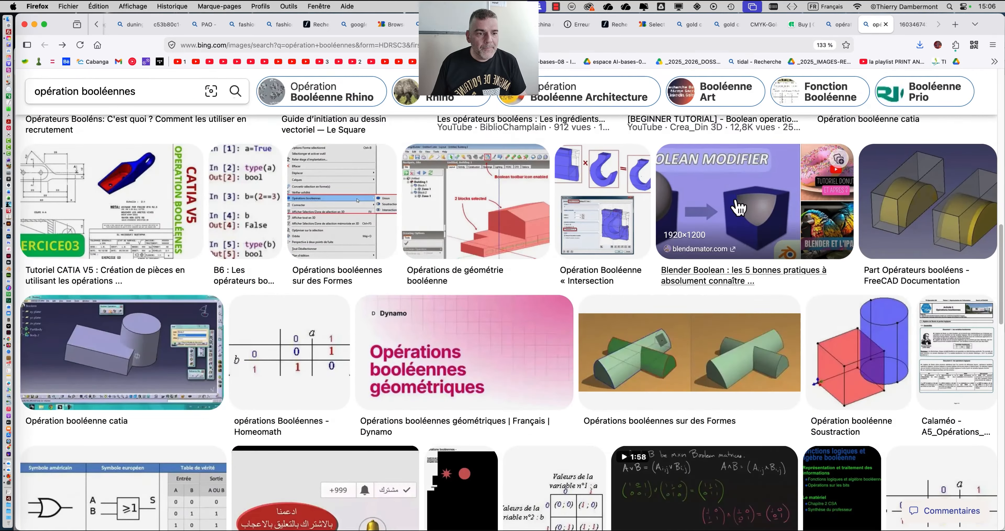
{"action": "left_click", "coordinate": [738, 207]}
{"action": "left_click", "coordinate": [413, 373]}
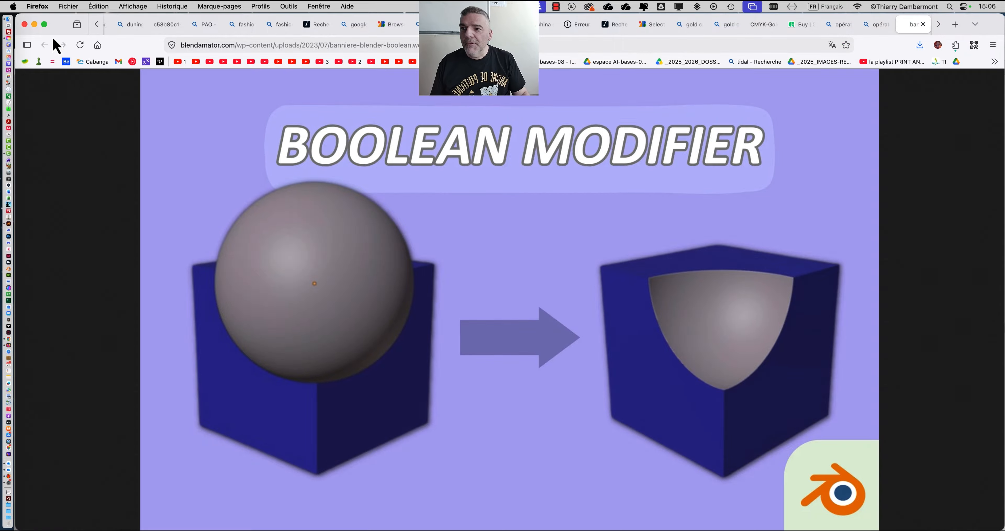
- Return to Illustrator, move the crescent compound shape clear of the tools, and shift the Pathfinder palette aside
{"action": "left_click", "coordinate": [34, 25]}
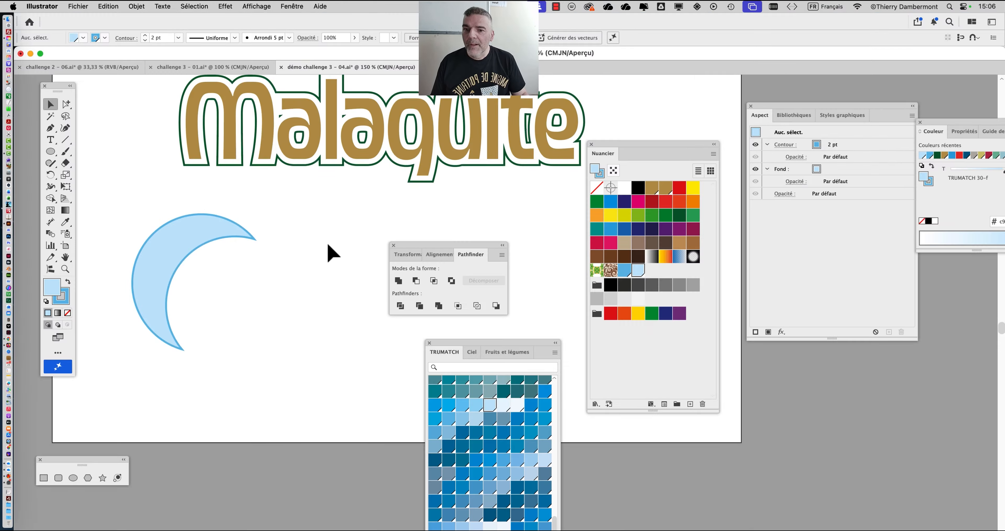
{"action": "mouse_move", "coordinate": [188, 237]}
{"action": "left_mouse_down"}
{"action": "mouse_move", "coordinate": [174, 269]}
{"action": "mouse_move", "coordinate": [185, 240]}
{"action": "left_mouse_up"}
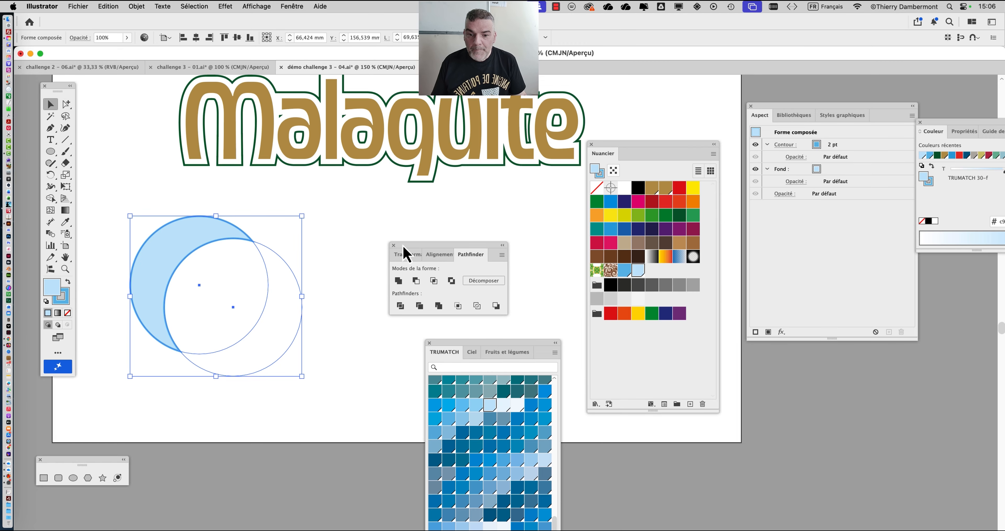
{"action": "left_click_drag", "start_coordinate": [403, 246], "coordinate": [351, 223]}
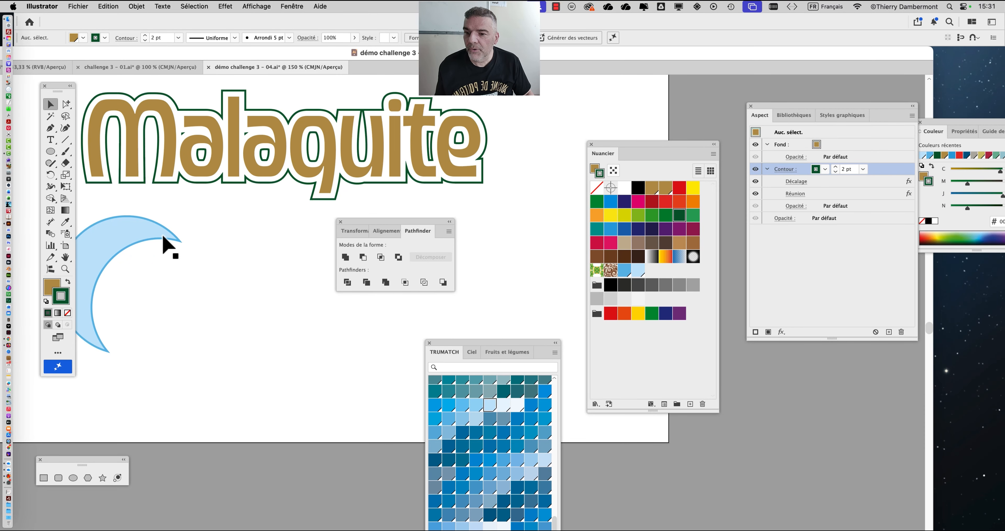
{"action": "left_click_drag", "start_coordinate": [167, 247], "coordinate": [220, 251]}
{"action": "left_click_drag", "start_coordinate": [367, 219], "coordinate": [467, 232]}
- Hide all palettes except the tools, deselect the crescent, and move the tool palette near the empty canvas area
{"action": "key", "text": "shift+Tab"}
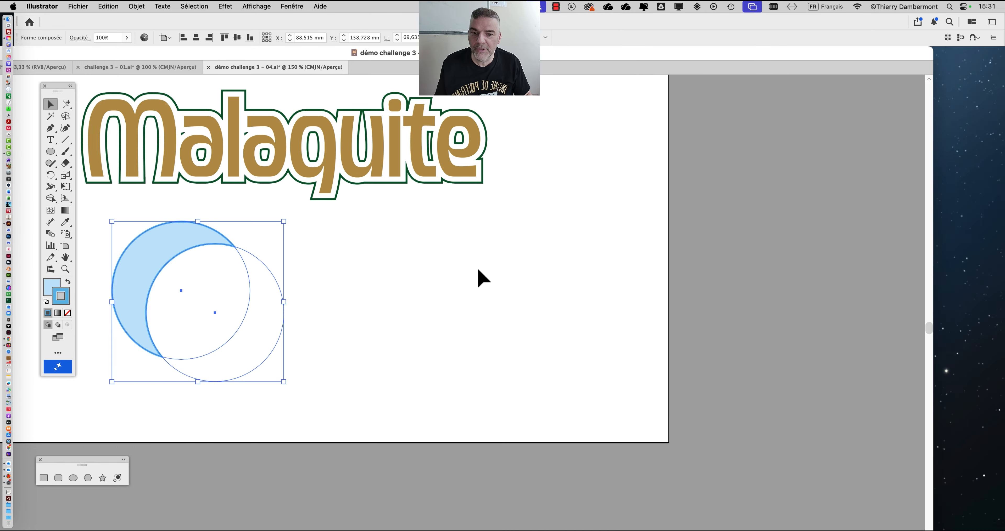
{"action": "left_click", "coordinate": [418, 278]}
{"action": "left_click_drag", "start_coordinate": [60, 93], "coordinate": [283, 142]}
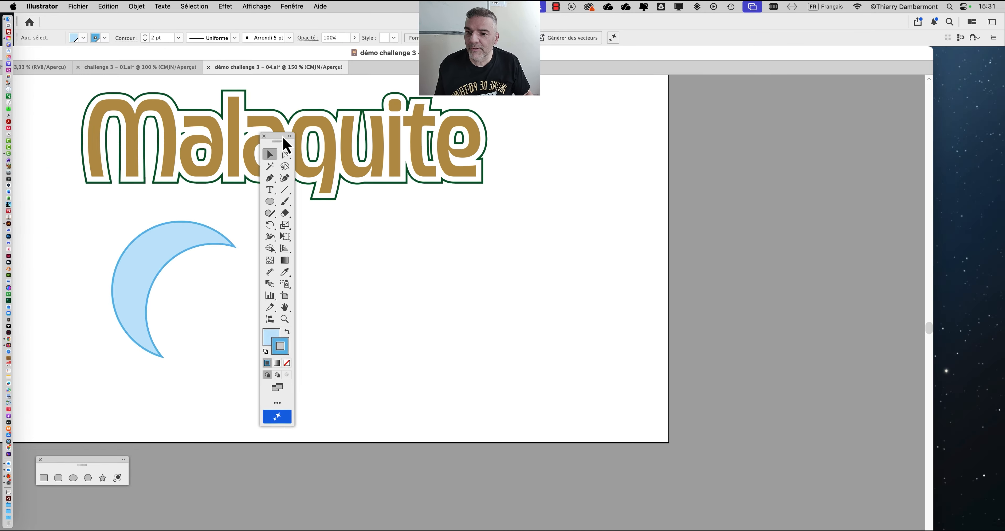
- Draw a circle about 57 mm in diameter on the empty area below the lettering, and move it left, closer to the crescent
{"action": "scroll", "coordinate": [328, 236], "scroll_direction": "up", "scroll_amount": 1}
{"action": "scroll", "coordinate": [329, 237], "scroll_direction": "up", "scroll_amount": 2}
{"action": "left_click", "coordinate": [272, 201]}
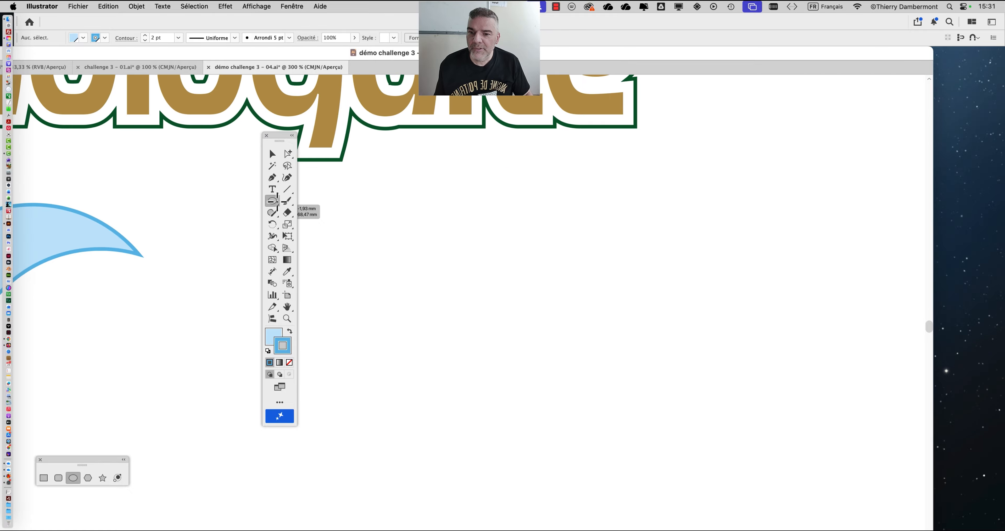
{"action": "left_click_drag", "start_coordinate": [395, 211], "coordinate": [673, 457]}
{"action": "left_click_drag", "start_coordinate": [279, 141], "coordinate": [146, 156]}
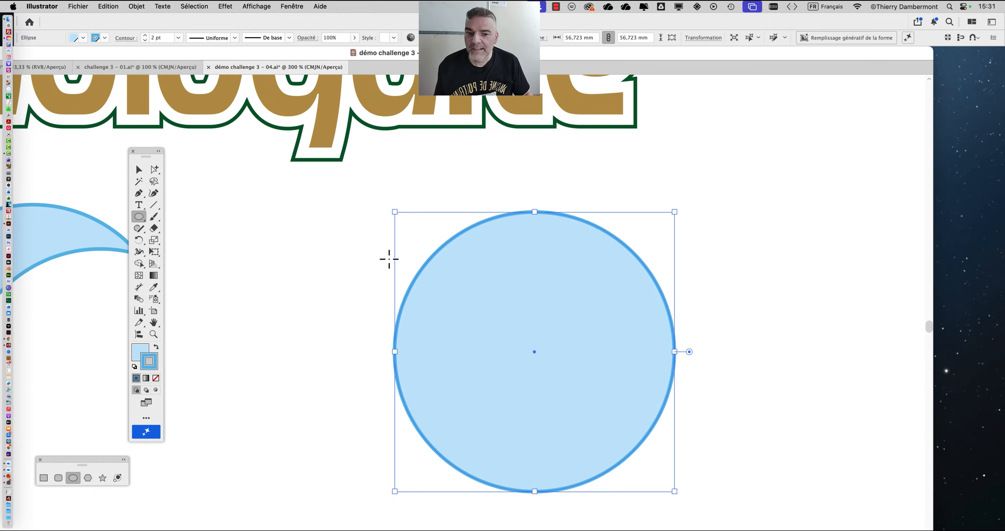
{"action": "left_click", "coordinate": [139, 170]}
{"action": "left_click_drag", "start_coordinate": [540, 286], "coordinate": [390, 273]}
{"action": "scroll", "coordinate": [388, 273], "scroll_direction": "down", "scroll_amount": 1}
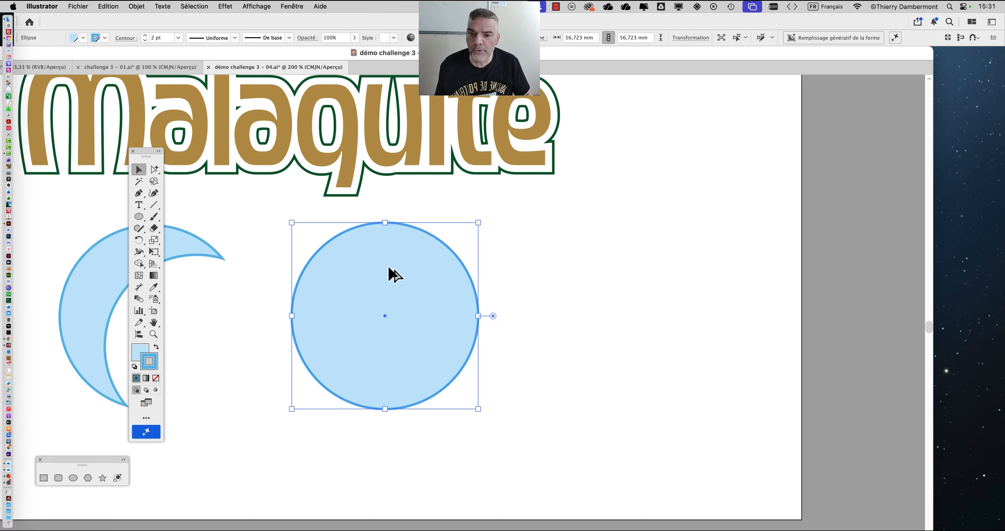
- Display the Styles graphiques palette, place it beside the new circle, and reduce its height
{"action": "left_click", "coordinate": [292, 7]}
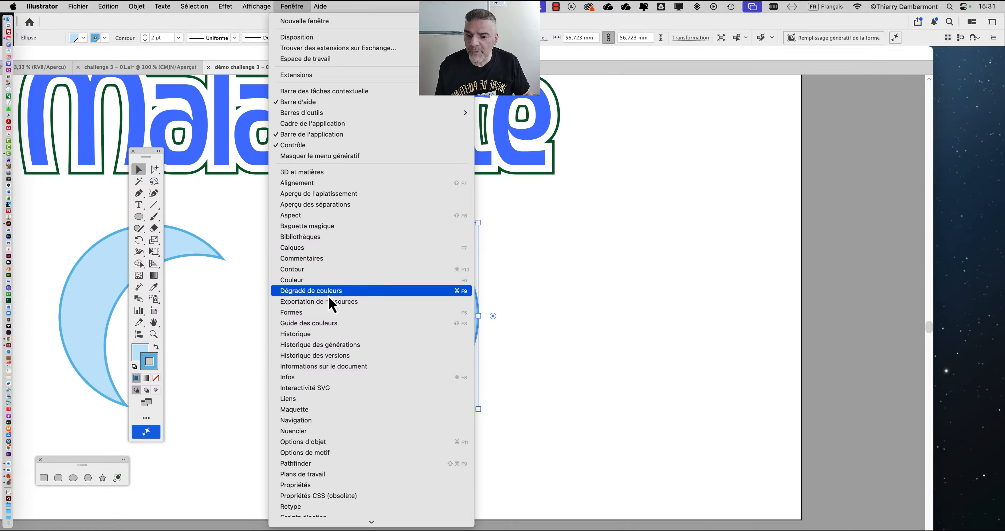
{"action": "scroll", "coordinate": [330, 308], "scroll_direction": "down", "scroll_amount": 3}
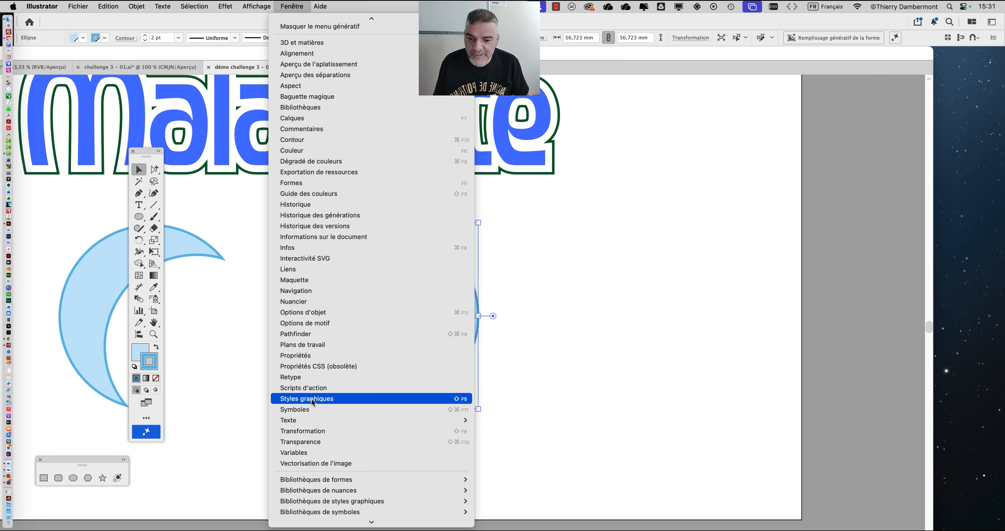
{"action": "left_click", "coordinate": [313, 402]}
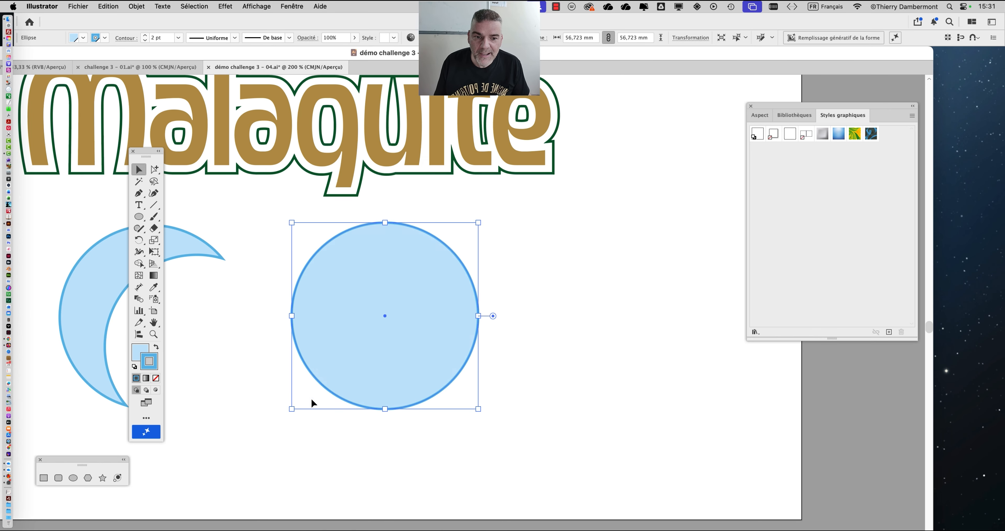
{"action": "left_click_drag", "start_coordinate": [769, 112], "coordinate": [609, 118]}
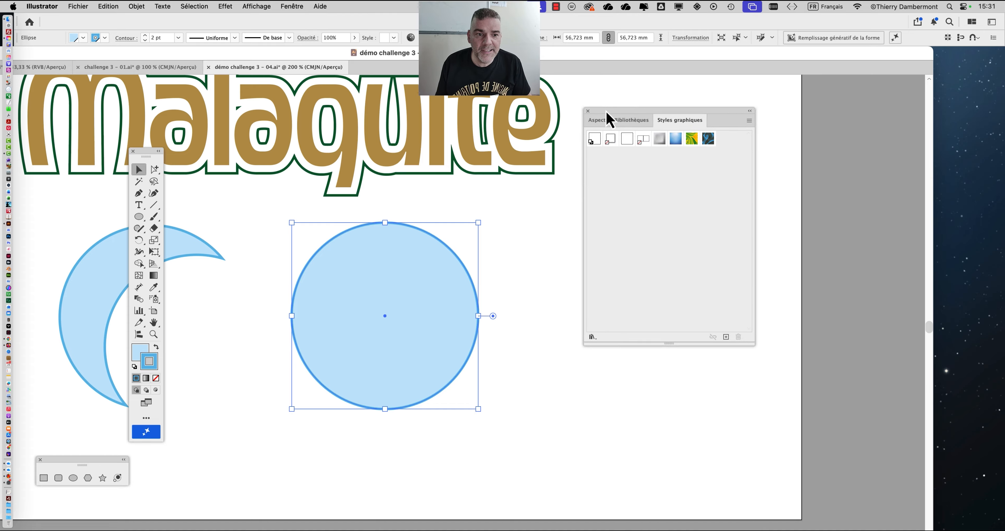
{"action": "left_click_drag", "start_coordinate": [751, 343], "coordinate": [749, 219]}
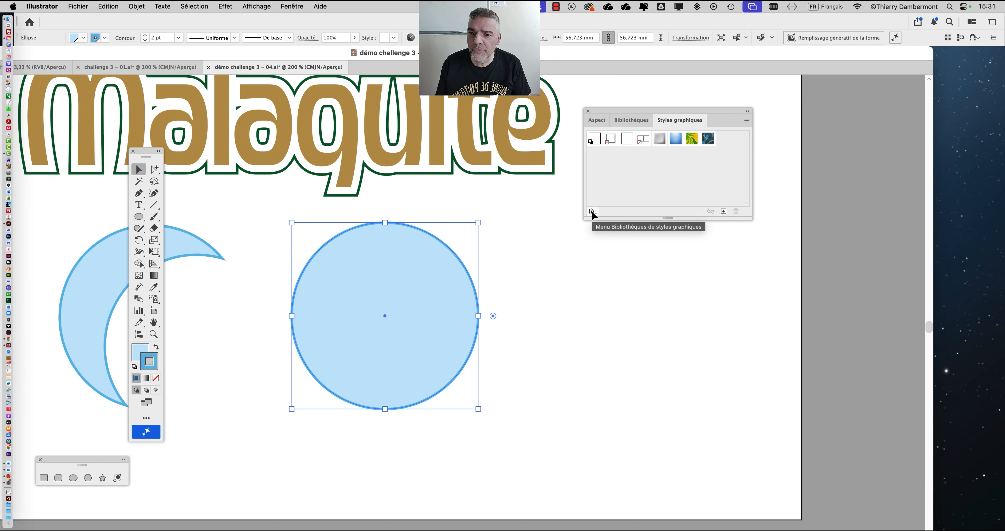
{"action": "key", "text": "super"}
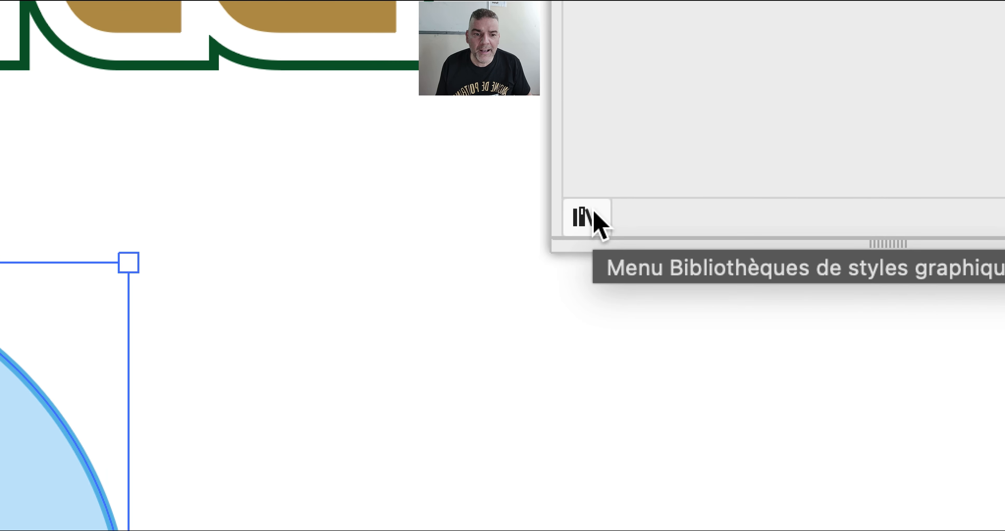
- Open the Boutons et transformations graphic style library, place it beneath the Styles graphiques palette, and enlarge it to show all swatches
{"action": "left_click", "coordinate": [582, 218]}
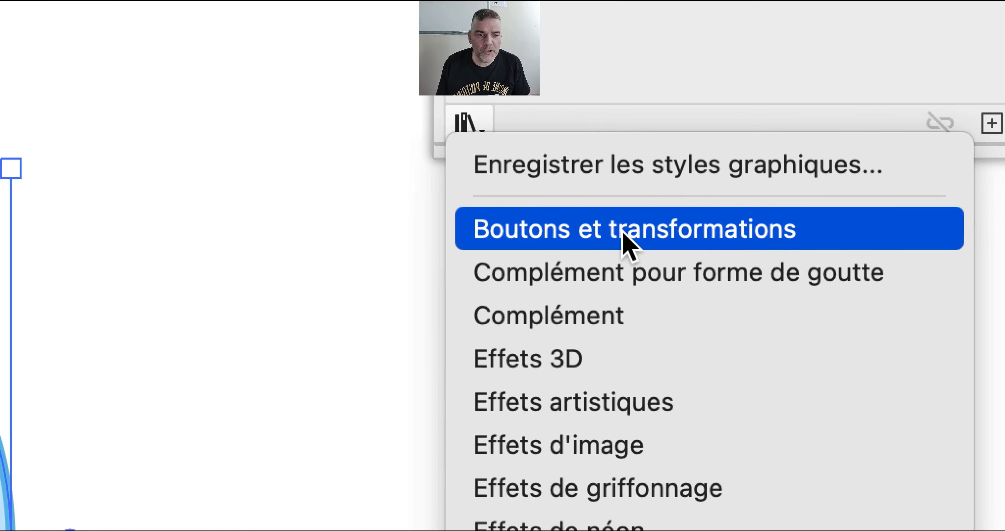
{"action": "left_click", "coordinate": [626, 233]}
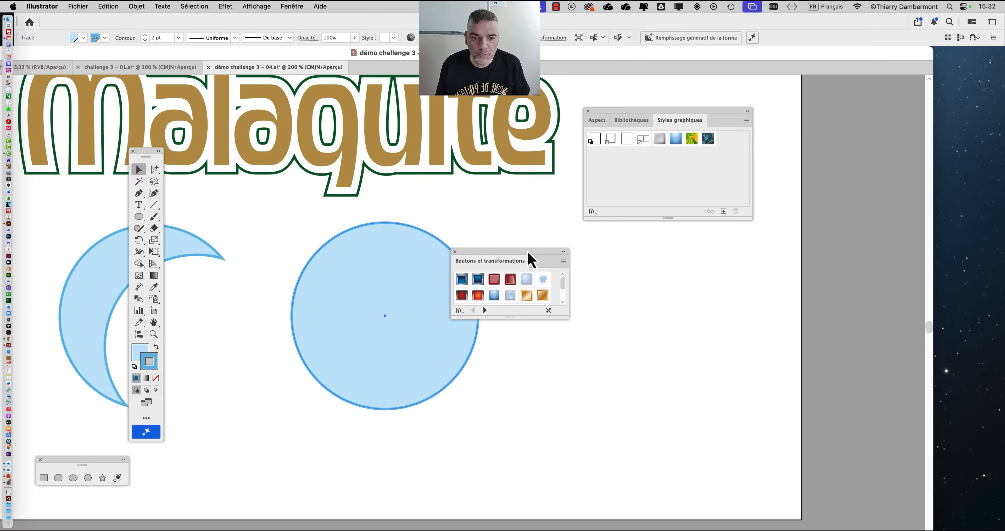
{"action": "left_click_drag", "start_coordinate": [527, 253], "coordinate": [653, 248]}
{"action": "left_click_drag", "start_coordinate": [691, 313], "coordinate": [724, 405]}
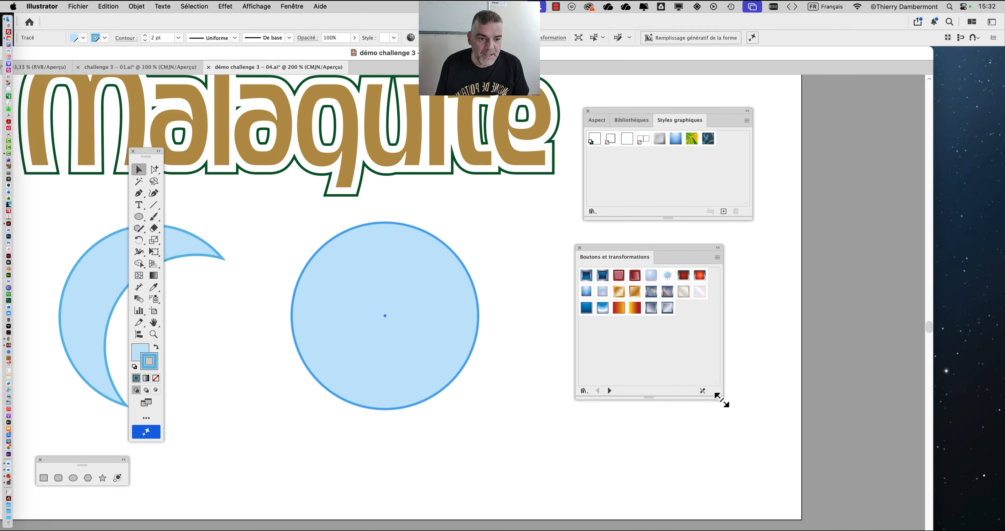
- Try the silver-blue, iridescent, golden and red-orange button styles from the Boutons et transformations library on the selected circle
{"action": "left_click", "coordinate": [650, 308]}
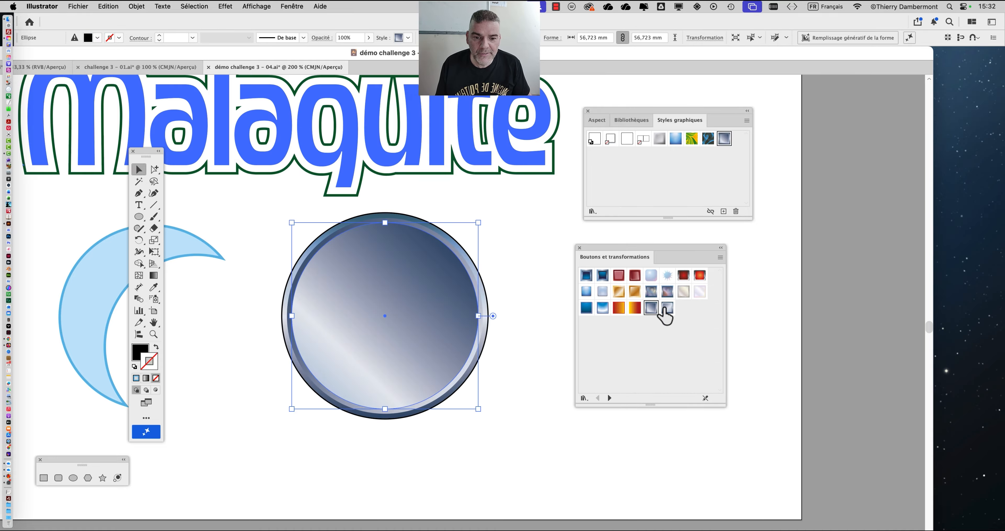
{"action": "left_click", "coordinate": [665, 309]}
{"action": "left_click", "coordinate": [667, 292]}
{"action": "left_click", "coordinate": [650, 292]}
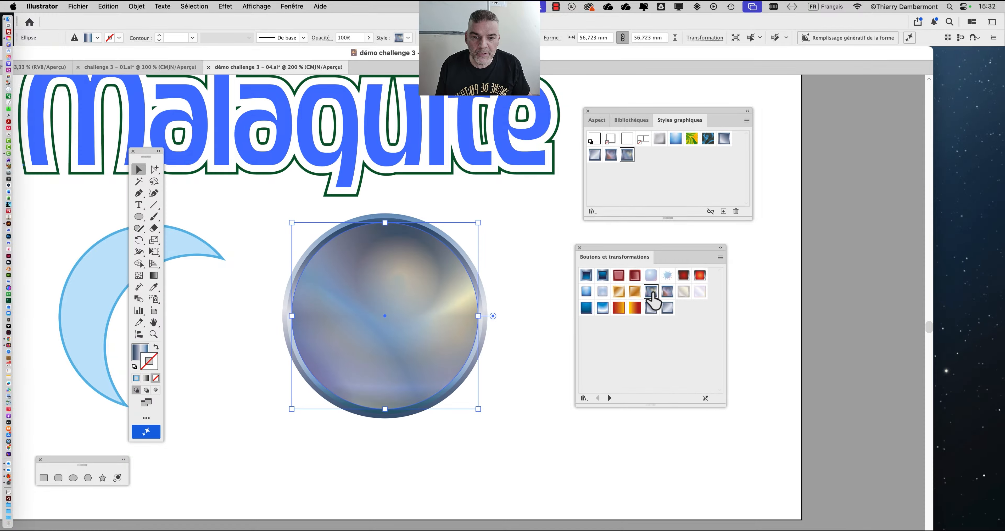
{"action": "left_click", "coordinate": [634, 291]}
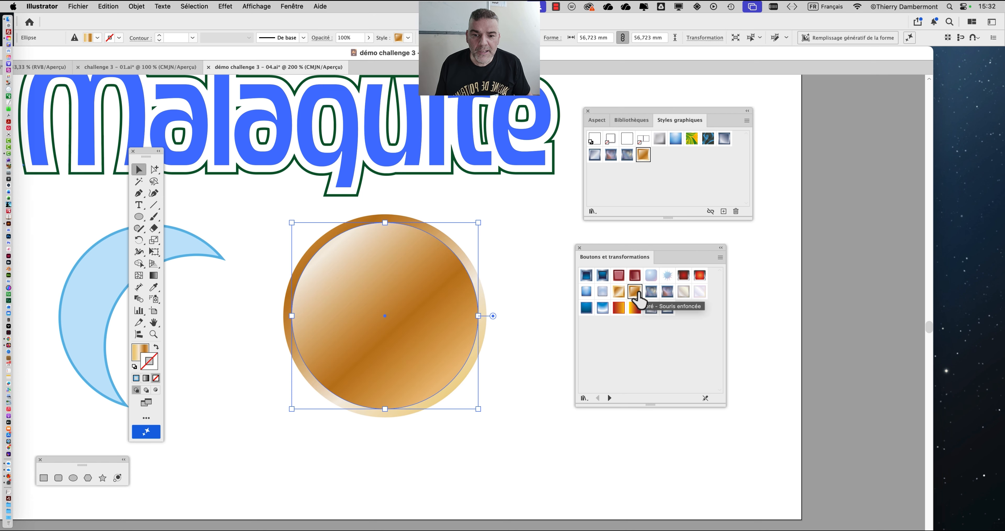
{"action": "left_click", "coordinate": [634, 307]}
{"action": "left_click", "coordinate": [650, 308]}
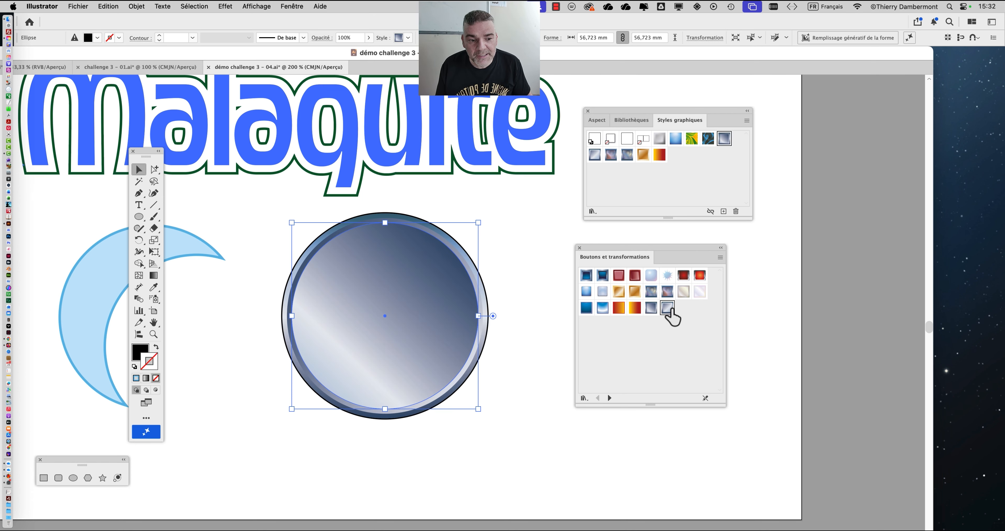
{"action": "left_click", "coordinate": [667, 309]}
- Try two glossy blue bubble styles and the red button style with a metallic rim on the circle
{"action": "left_click", "coordinate": [587, 291]}
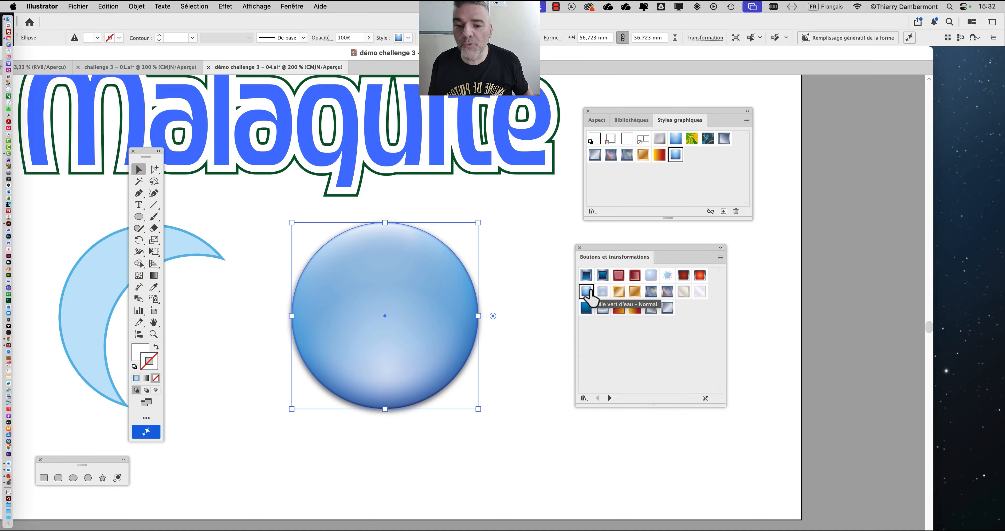
{"action": "left_click", "coordinate": [603, 292]}
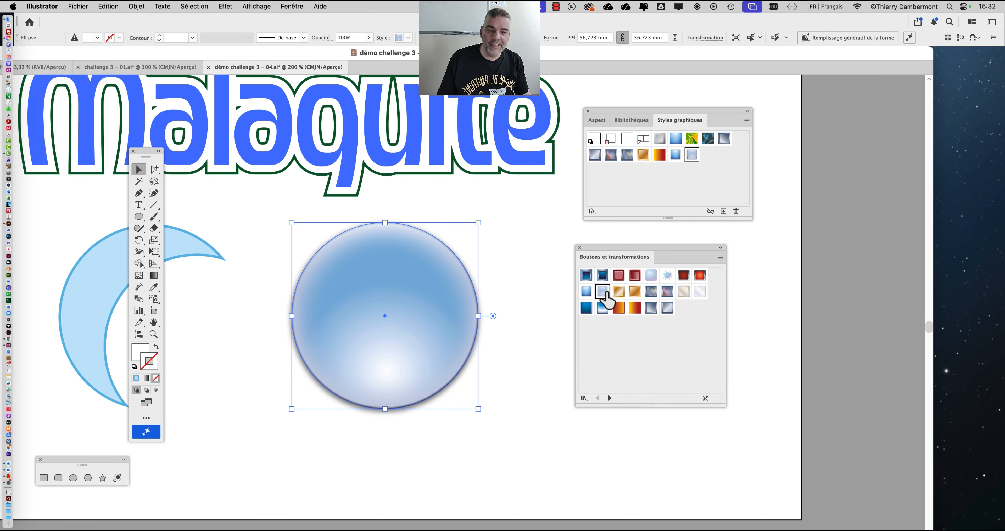
{"action": "left_click", "coordinate": [699, 276]}
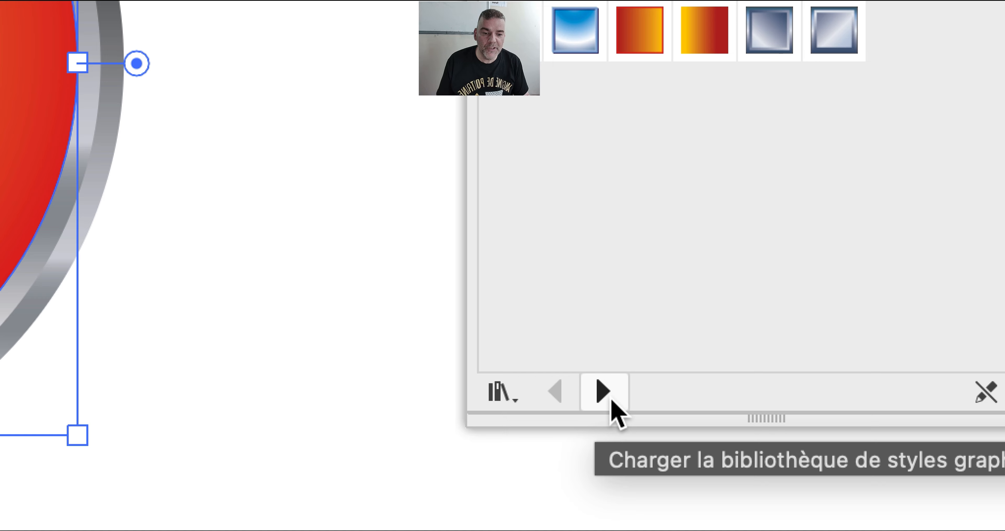
- Advance to the Effets artistiques library and try its scribbled outline, black dot pattern, pink and stained-glass styles on the circle
{"action": "left_click", "coordinate": [611, 401]}
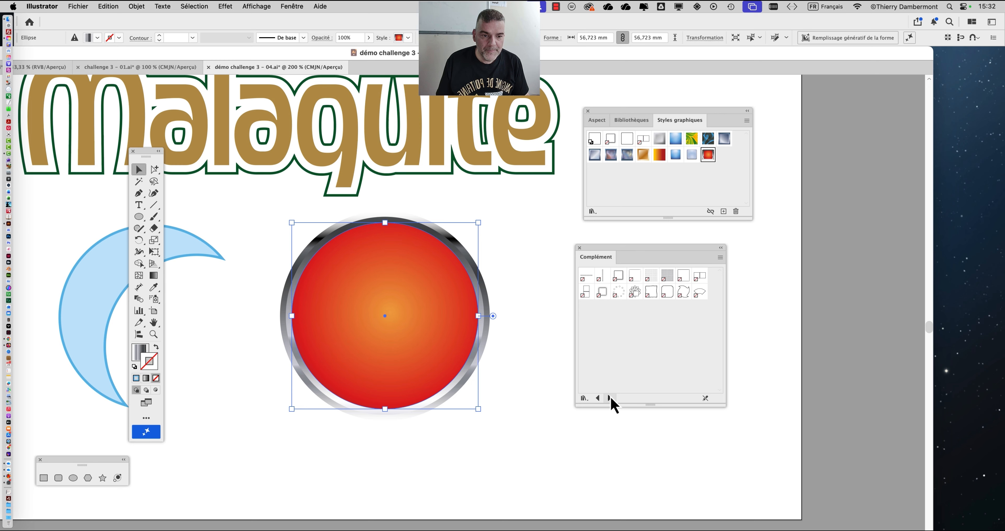
{"action": "left_click", "coordinate": [610, 399]}
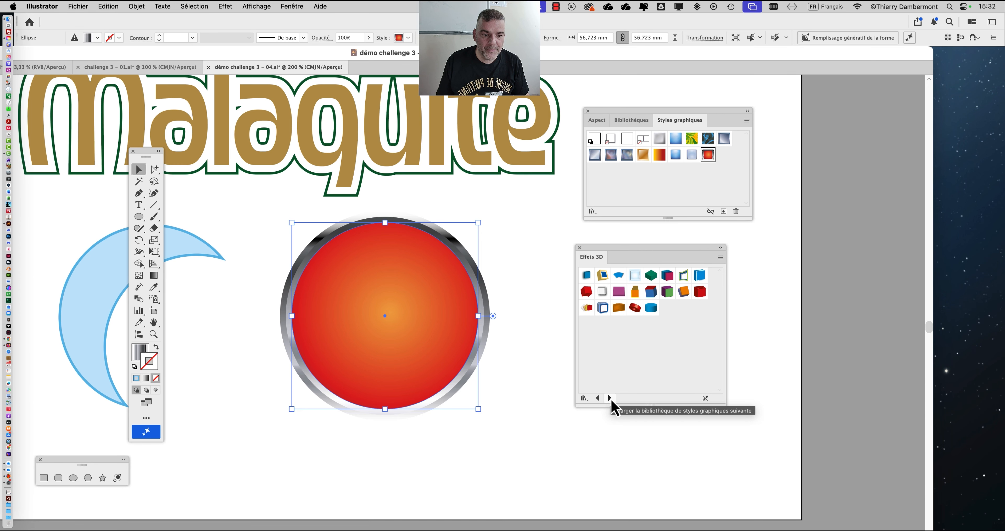
{"action": "left_click", "coordinate": [610, 398]}
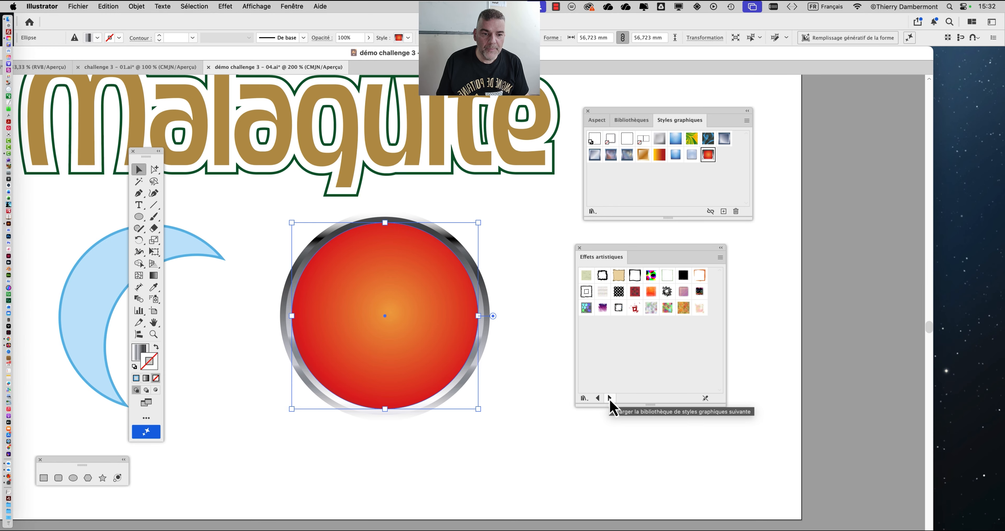
{"action": "left_click", "coordinate": [587, 292]}
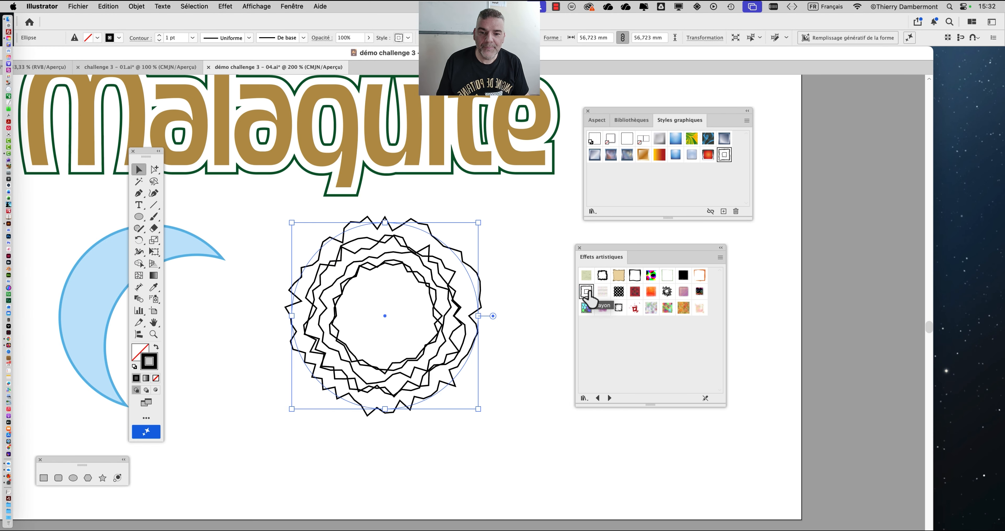
{"action": "left_click", "coordinate": [619, 292]}
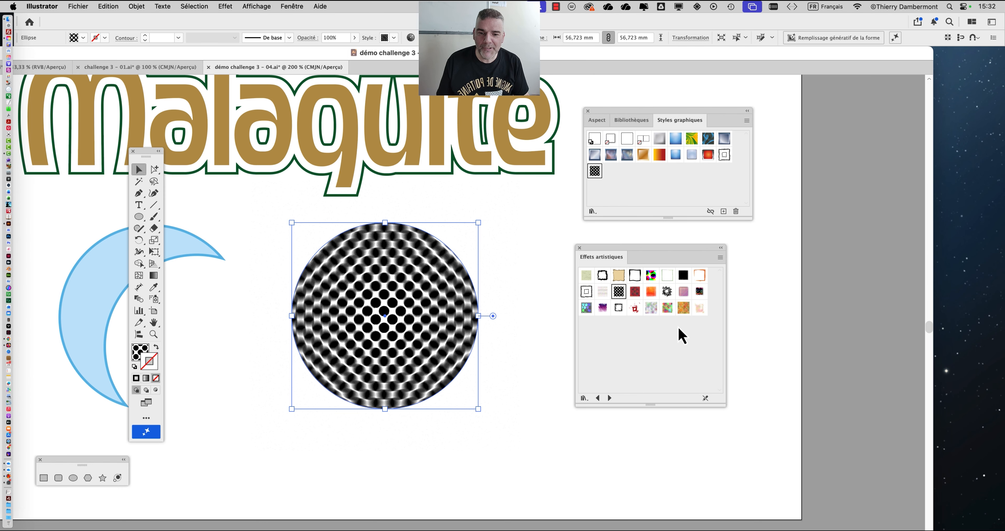
{"action": "left_click", "coordinate": [683, 297]}
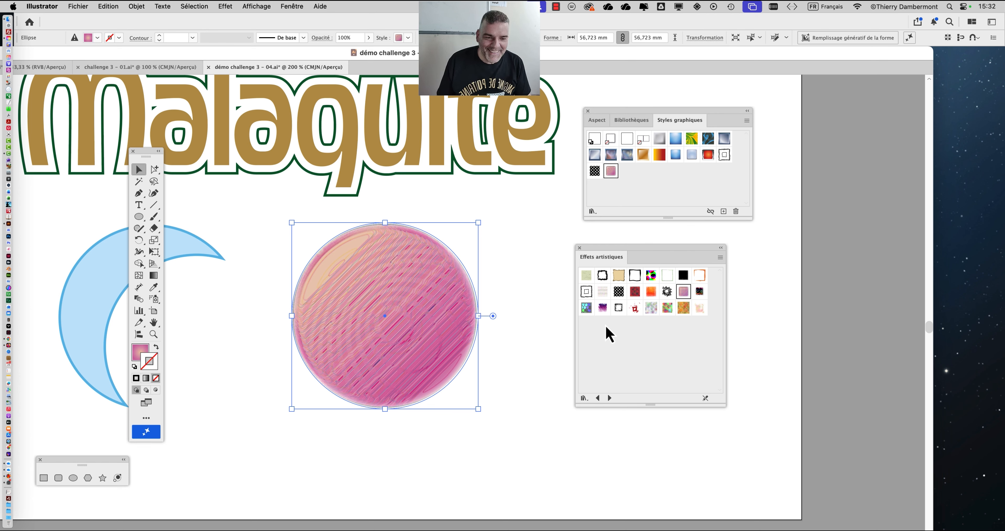
{"action": "left_click", "coordinate": [586, 308]}
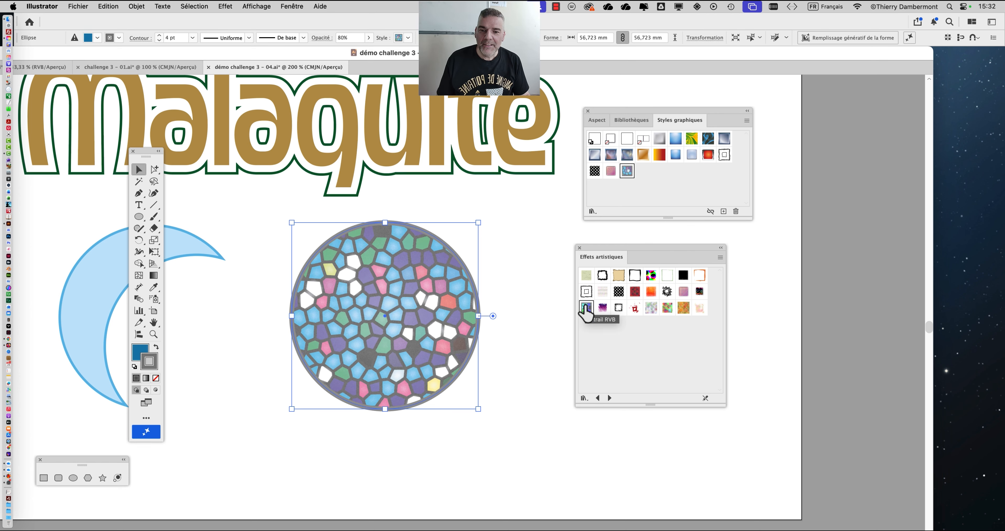
- Load the Effets d'image library, try its green shadowed style, and apply the gold Or métal style to the circle
{"action": "left_click", "coordinate": [609, 399]}
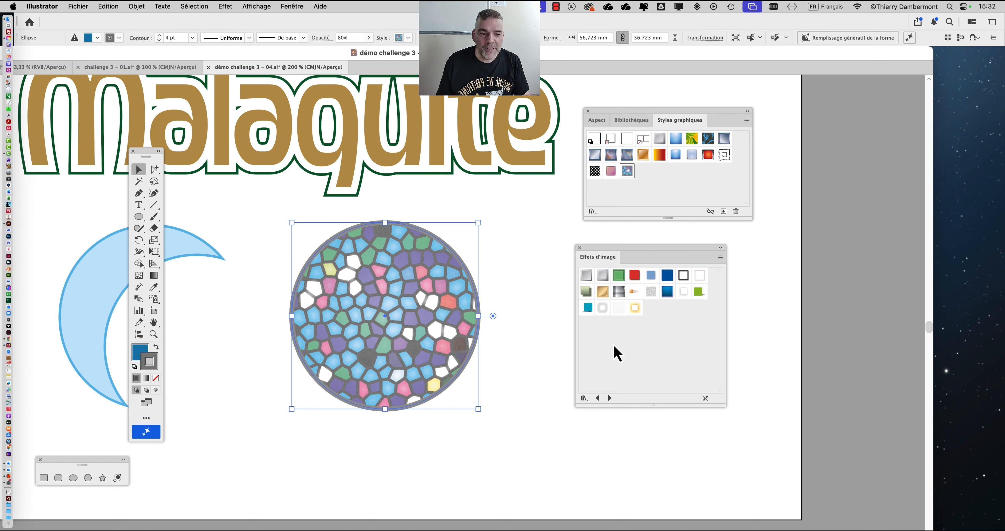
{"action": "left_click", "coordinate": [586, 292]}
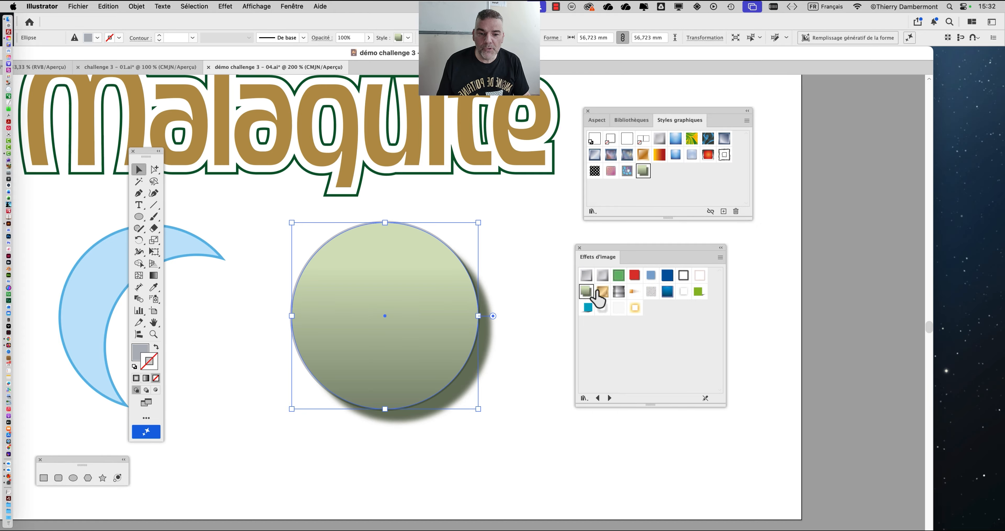
{"action": "left_click", "coordinate": [602, 293]}
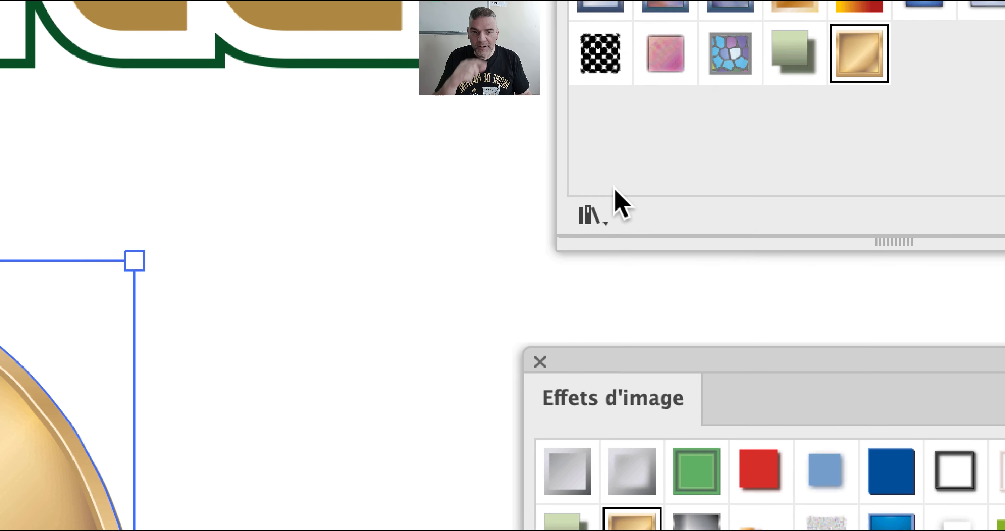
- Review the list of available graphic style libraries and dismiss it without choosing one
{"action": "left_click", "coordinate": [327, 471]}
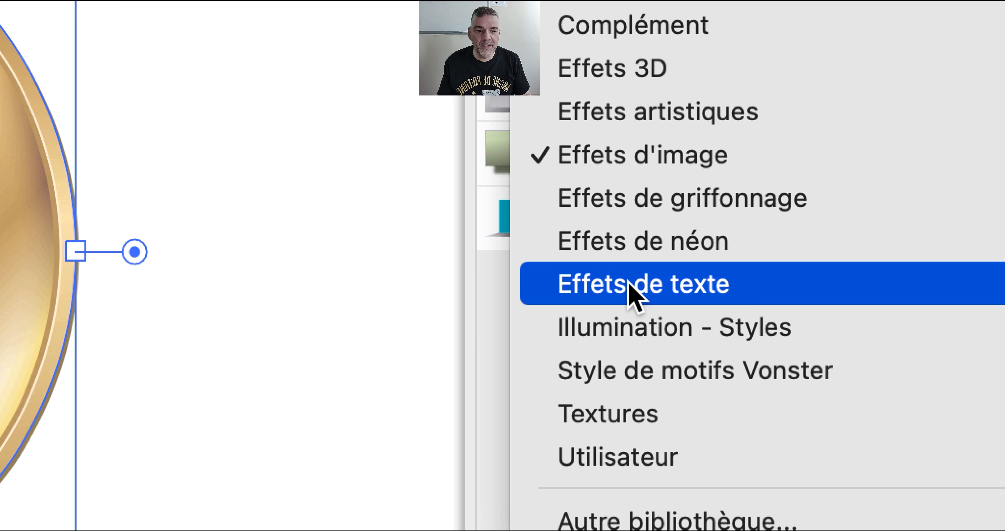
{"action": "left_click", "coordinate": [630, 199]}
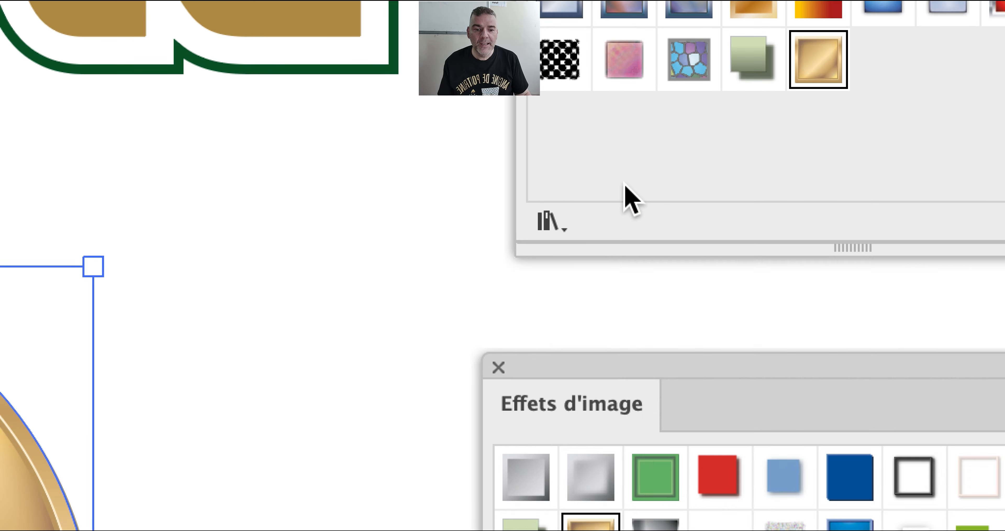
{"action": "key", "text": "super+alt"}
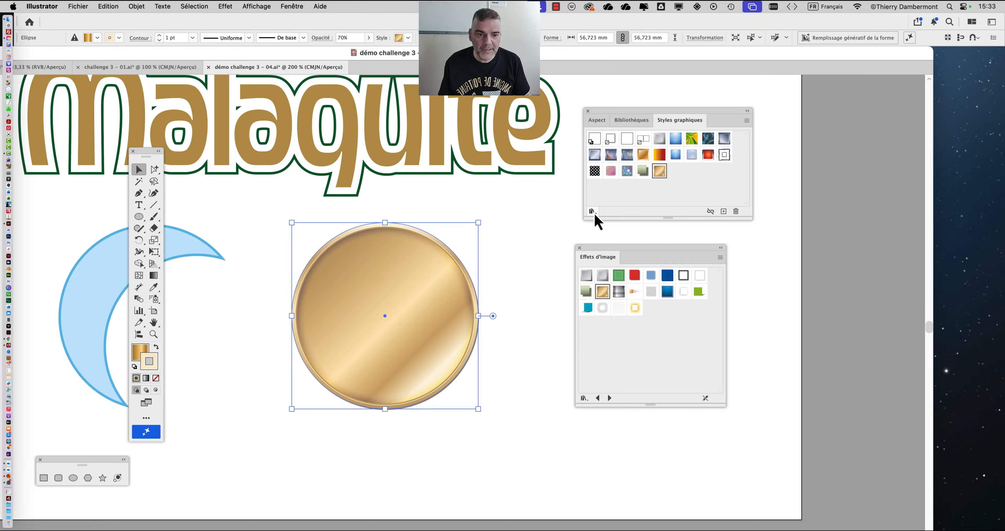
- Move the Effets d'image library aside, display the gold circle's Aspect palette, and extend it to show all attributes
{"action": "left_click_drag", "start_coordinate": [597, 251], "coordinate": [790, 232]}
{"action": "left_click", "coordinate": [300, 4]}
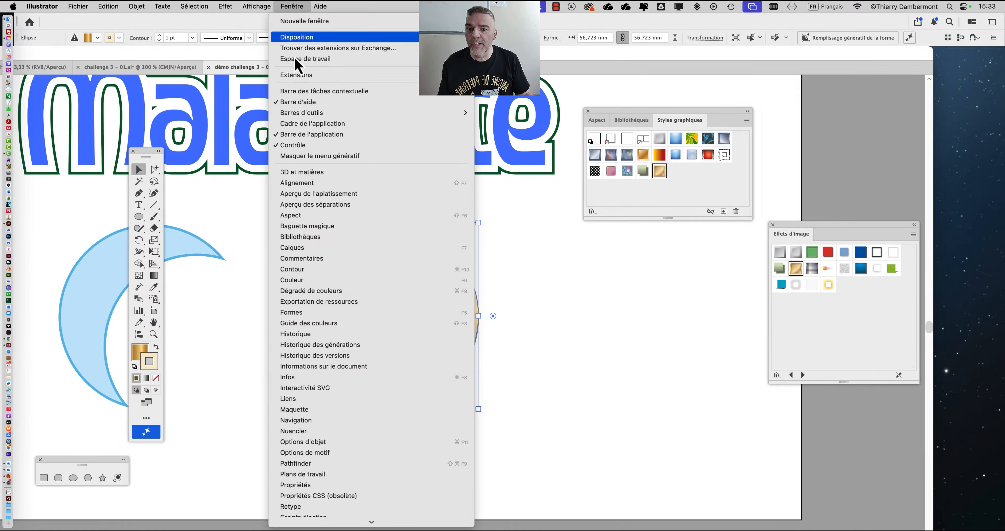
{"action": "left_click", "coordinate": [628, 297]}
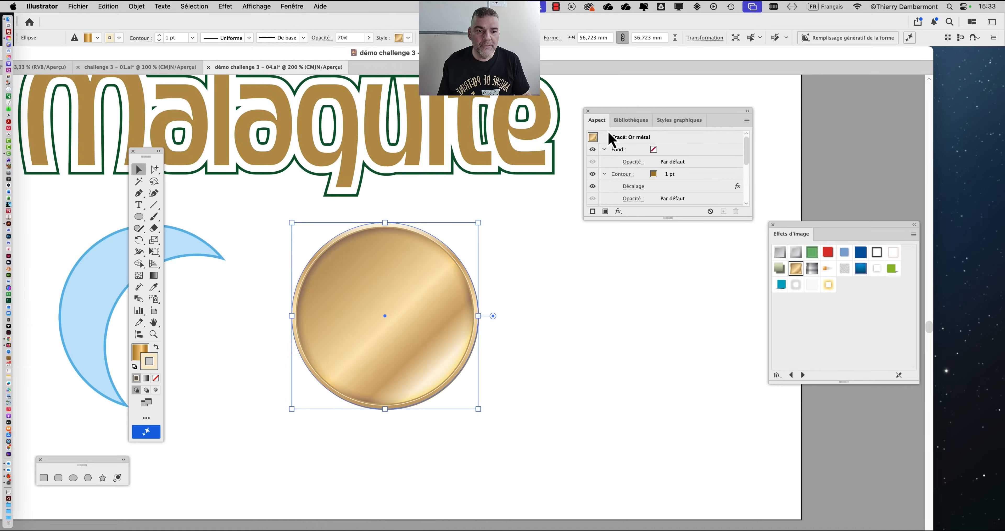
{"action": "left_click_drag", "start_coordinate": [750, 217], "coordinate": [753, 415]}
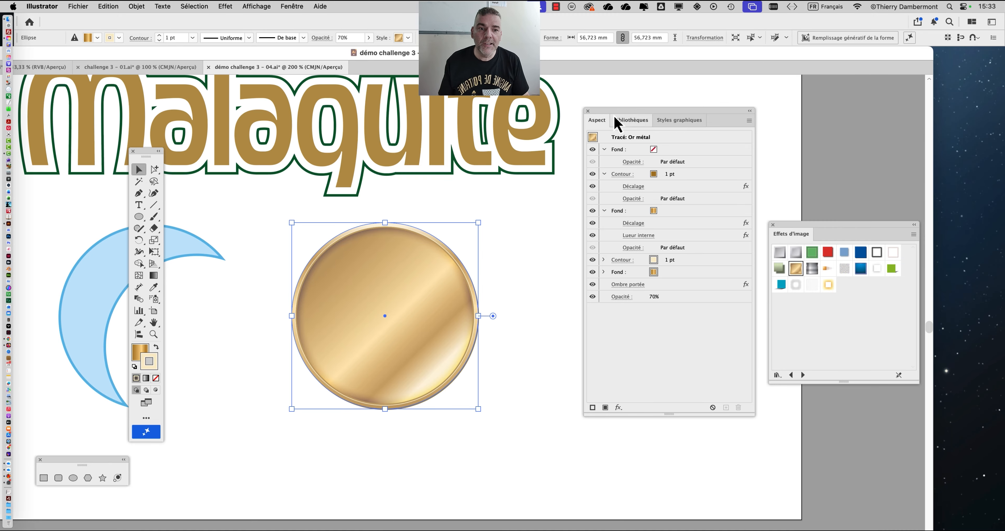
- Move the Effets d'image library below the circle and shift the Aspect palette away from the artwork, beyond the artboard's edge
{"action": "left_click_drag", "start_coordinate": [632, 113], "coordinate": [645, 107]}
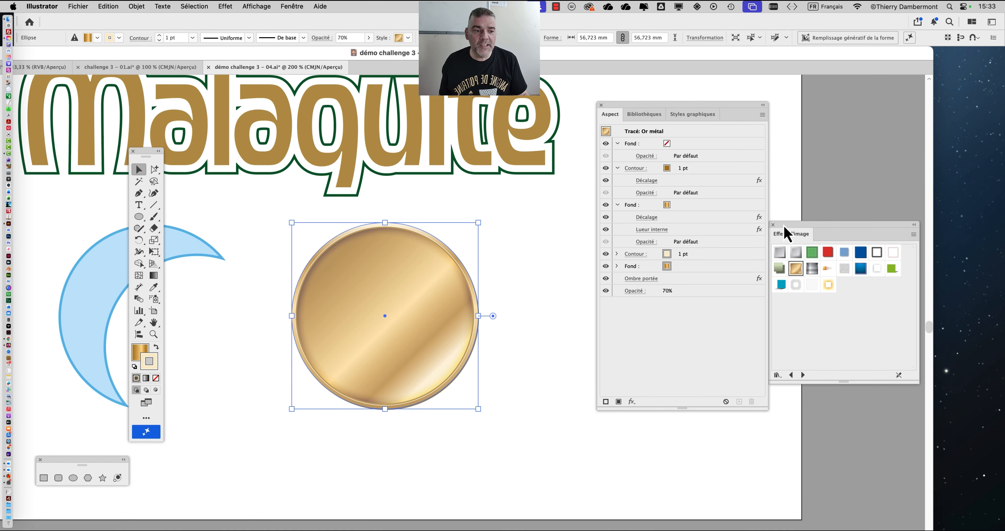
{"action": "left_click_drag", "start_coordinate": [786, 234], "coordinate": [210, 465]}
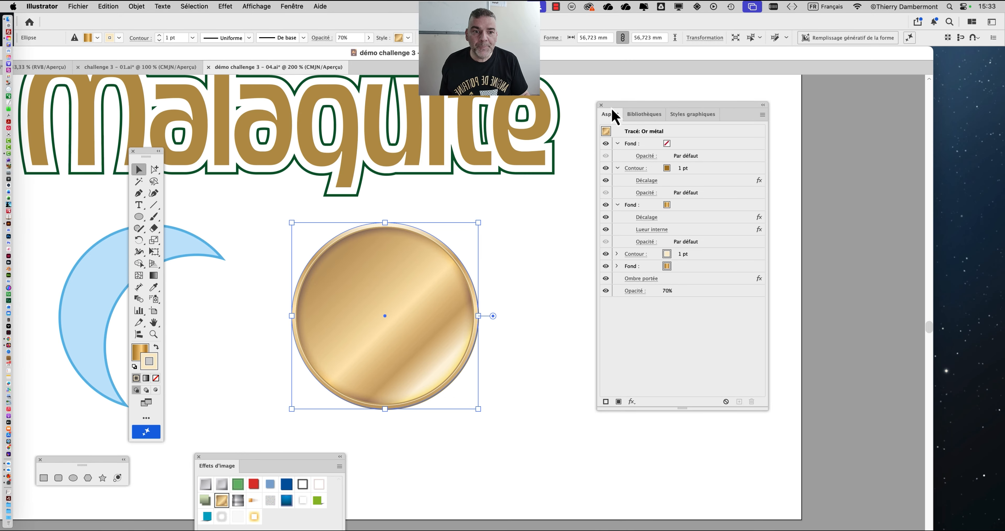
{"action": "left_click_drag", "start_coordinate": [613, 115], "coordinate": [818, 106]}
- Switch to Firefox and search the web for "download illustrator styles" in a new tab
{"action": "mouse_move", "coordinate": [7, 257]}
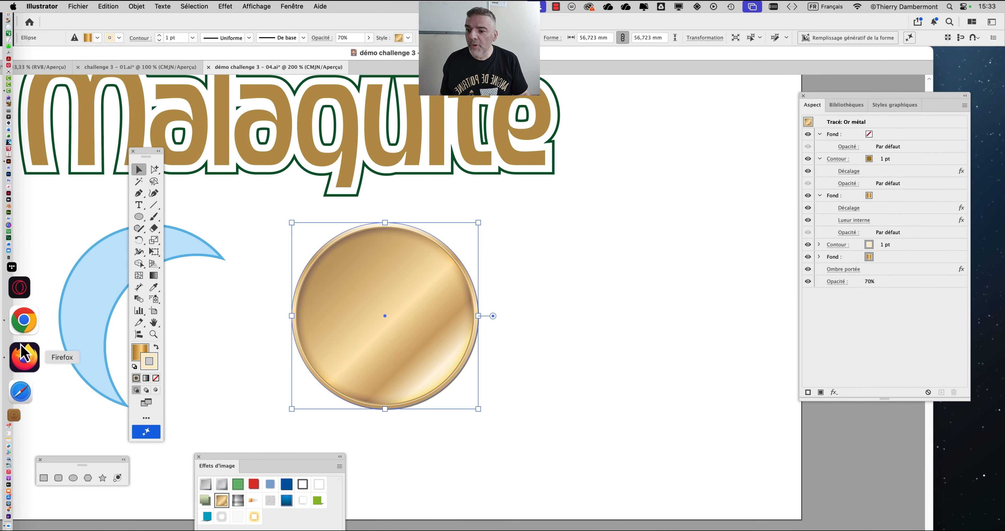
{"action": "left_click", "coordinate": [22, 353]}
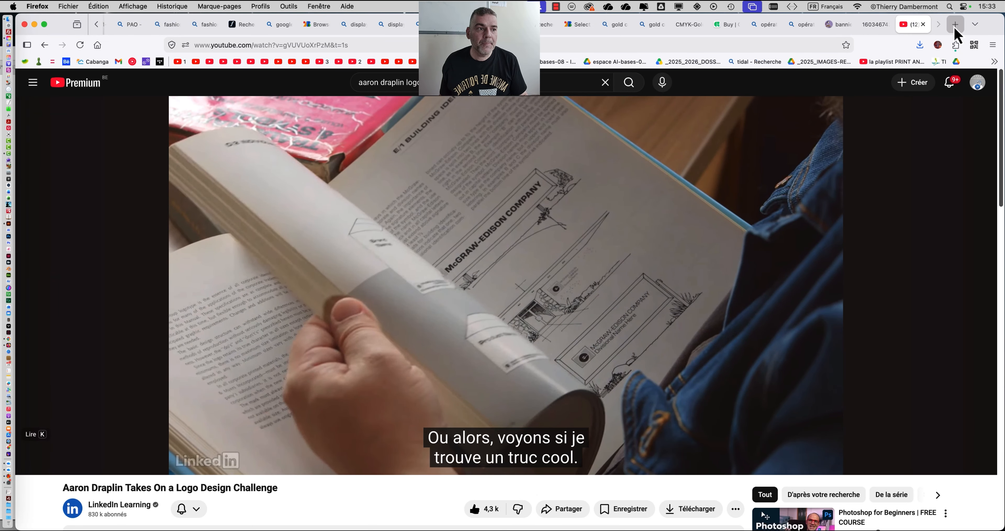
{"action": "left_click", "coordinate": [954, 25]}
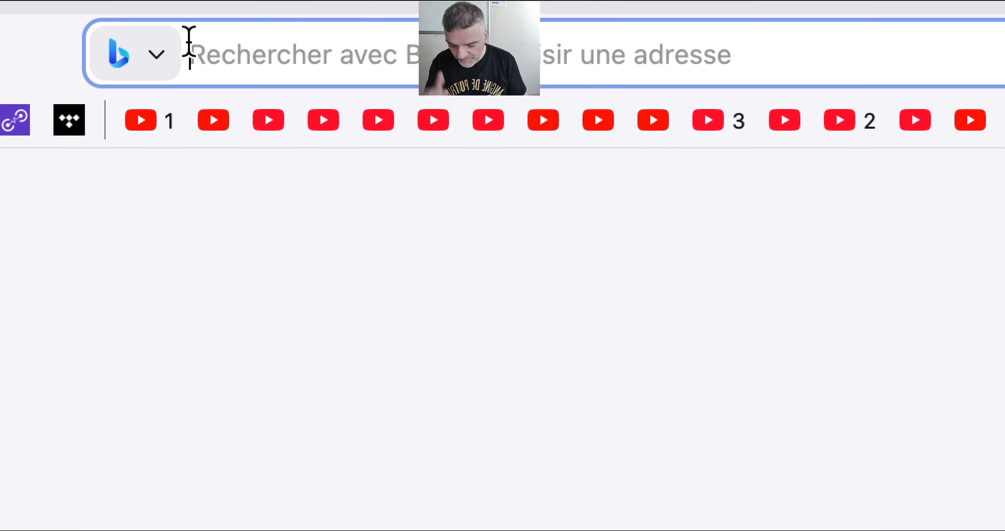
{"action": "type", "text": "download "}
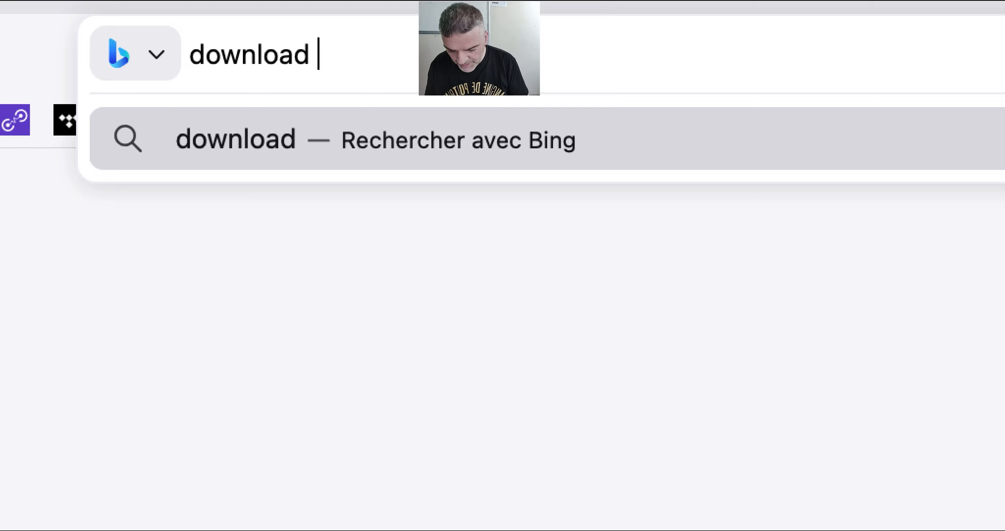
{"action": "type", "text": "ill"}
{"action": "key", "text": "BackSpace"}
{"action": "key", "text": "BackSpace"}
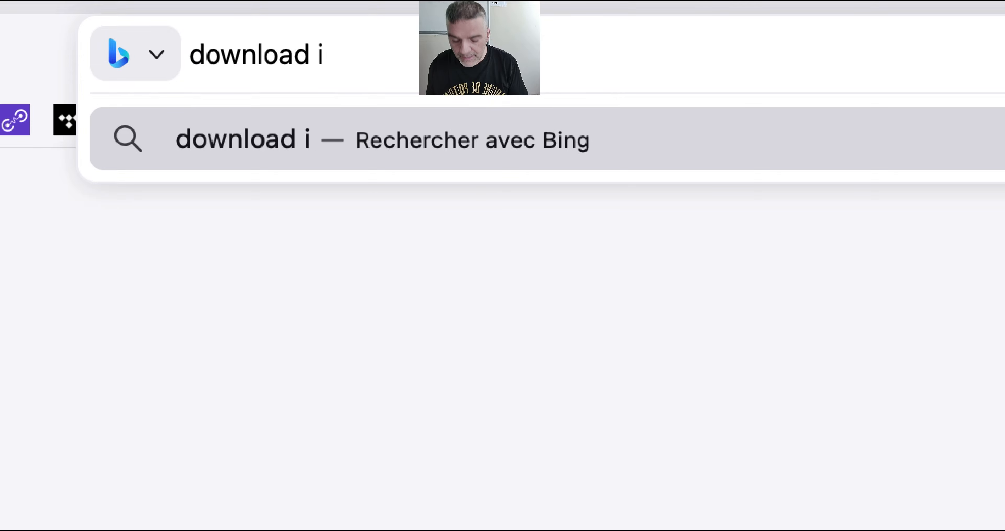
{"action": "type", "text": "m"}
{"action": "key", "text": "BackSpace"}
{"action": "type", "text": "ll"}
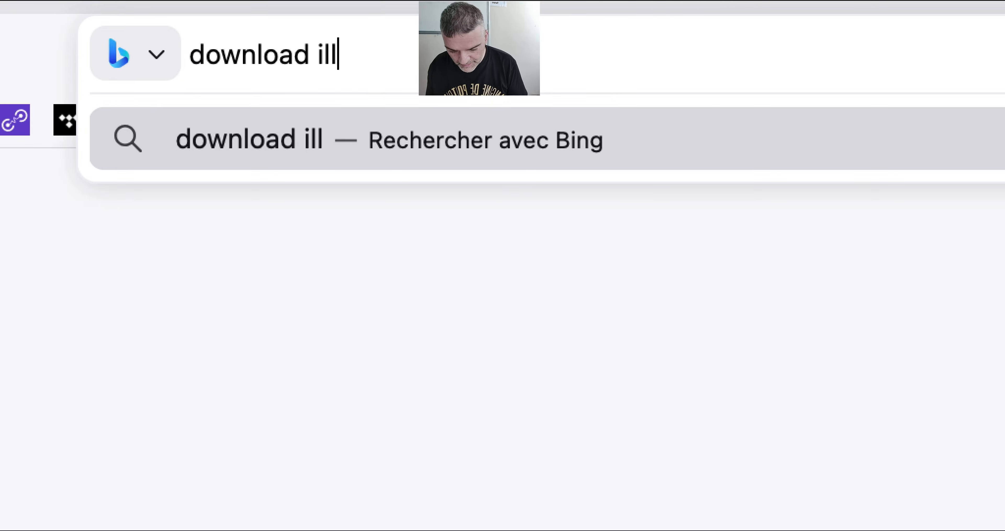
{"action": "type", "text": "ustrator styles"}
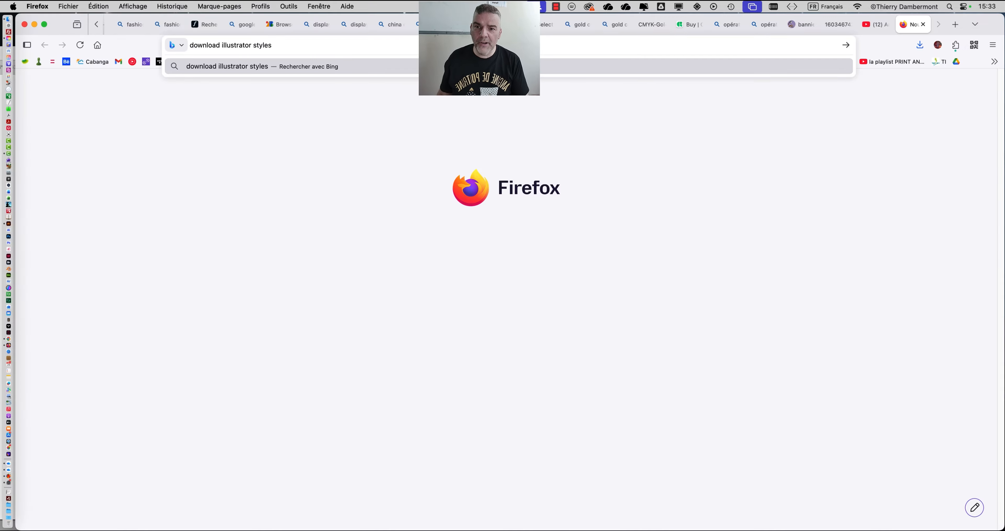
{"action": "key", "text": "Return"}
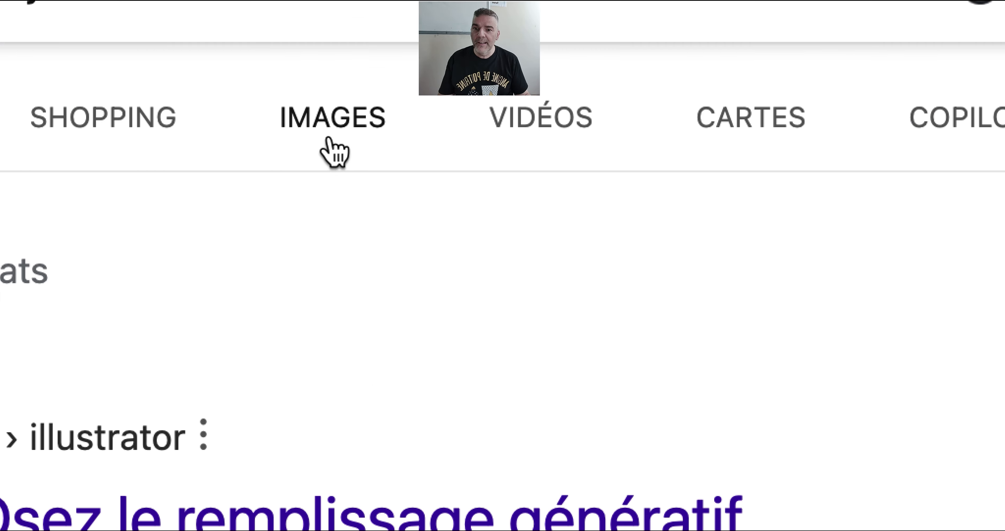
- Show the image results for the search and browse through the previews of downloadable Illustrator graphic styles
{"action": "left_click", "coordinate": [335, 152]}
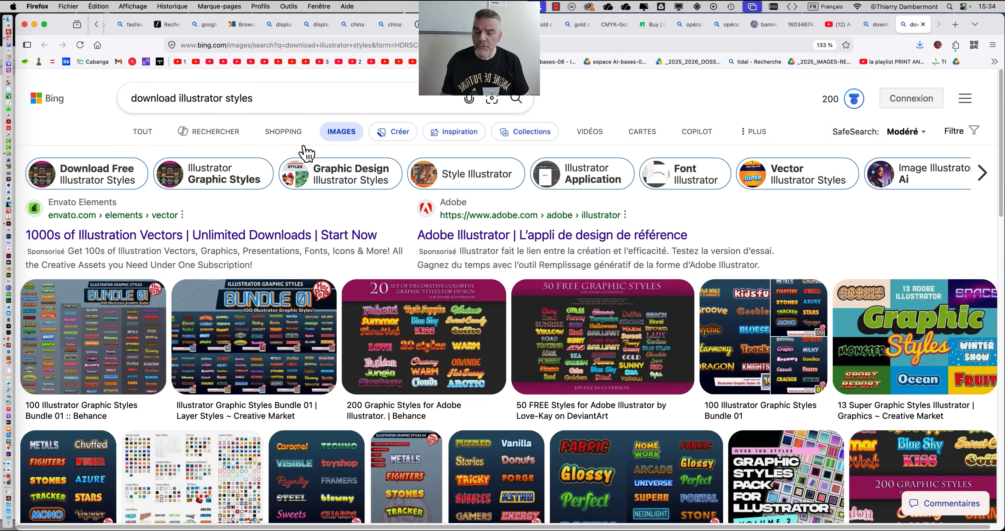
{"action": "scroll", "coordinate": [427, 284], "scroll_direction": "down", "scroll_amount": 10}
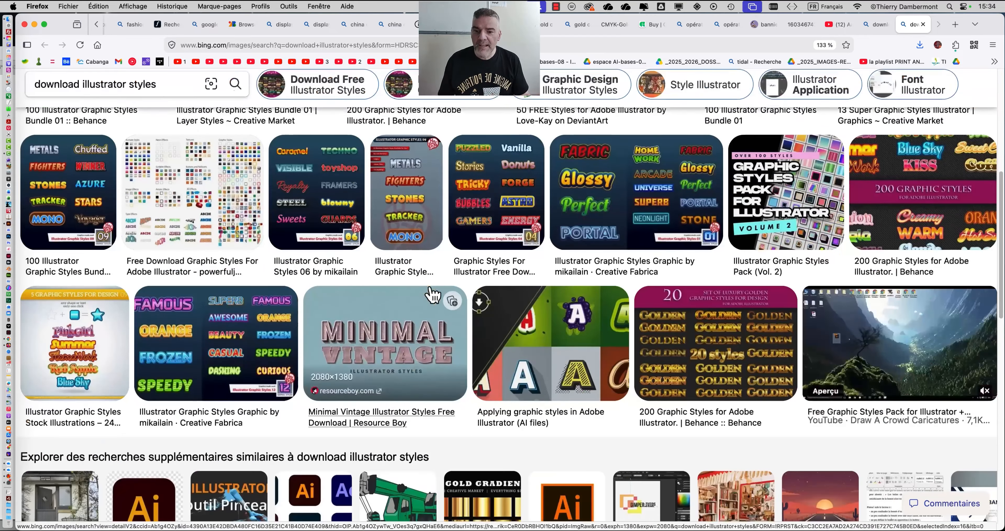
{"action": "scroll", "coordinate": [417, 288], "scroll_direction": "down", "scroll_amount": 4}
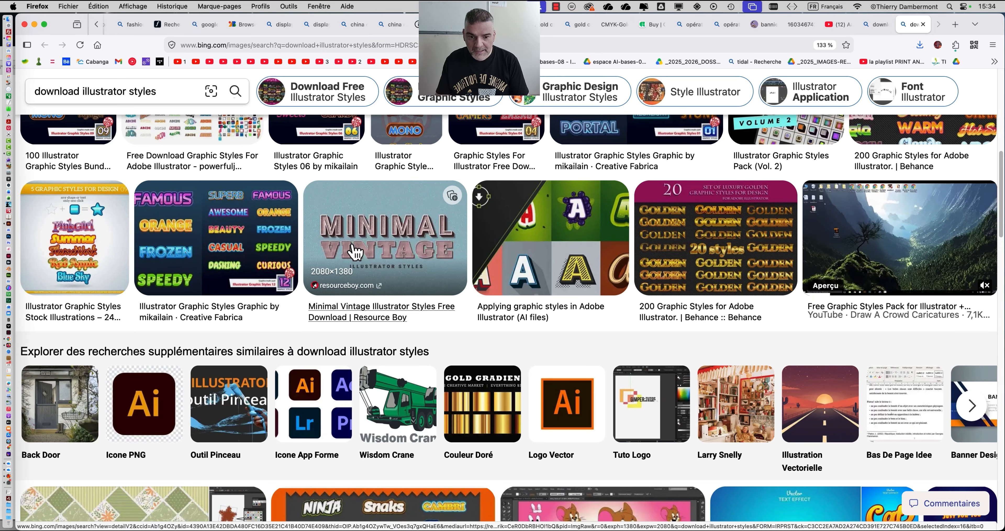
{"action": "scroll", "coordinate": [356, 252], "scroll_direction": "down", "scroll_amount": 15}
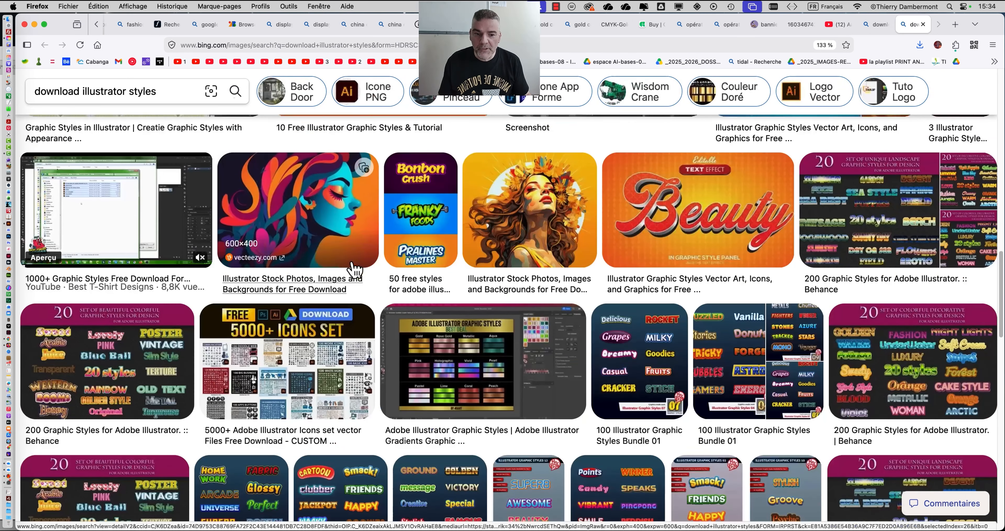
{"action": "scroll", "coordinate": [353, 269], "scroll_direction": "down", "scroll_amount": 10}
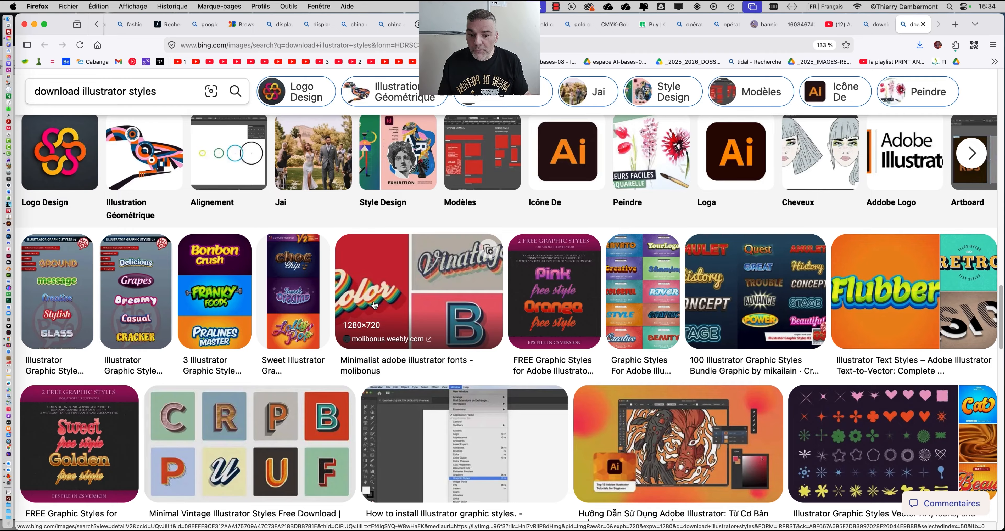
{"action": "scroll", "coordinate": [373, 305], "scroll_direction": "down", "scroll_amount": 15}
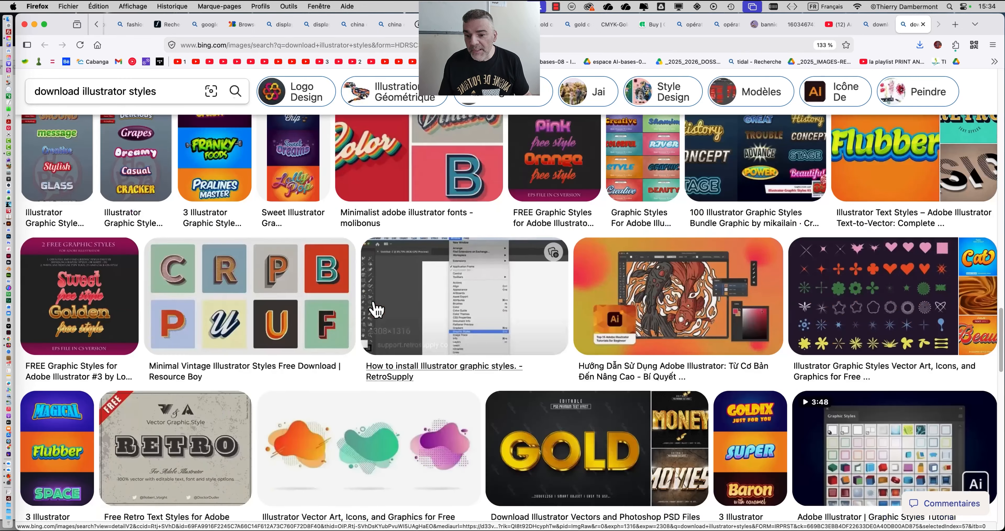
- Search images for "download illustrator styles psychedelic" and look through the results
{"action": "scroll", "coordinate": [376, 310], "scroll_direction": "up", "scroll_amount": 15}
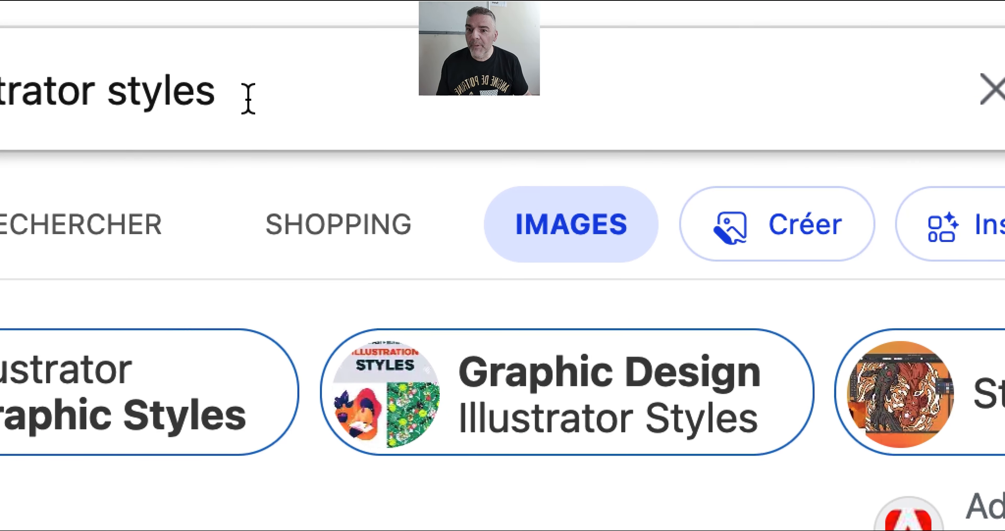
{"action": "left_click", "coordinate": [547, 106]}
{"action": "type", "text": "p"}
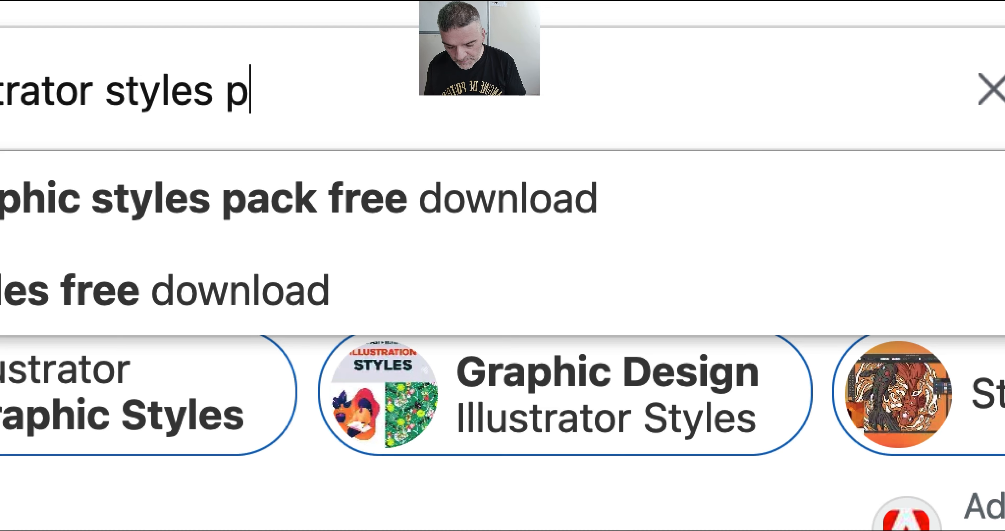
{"action": "type", "text": "sychedelic"}
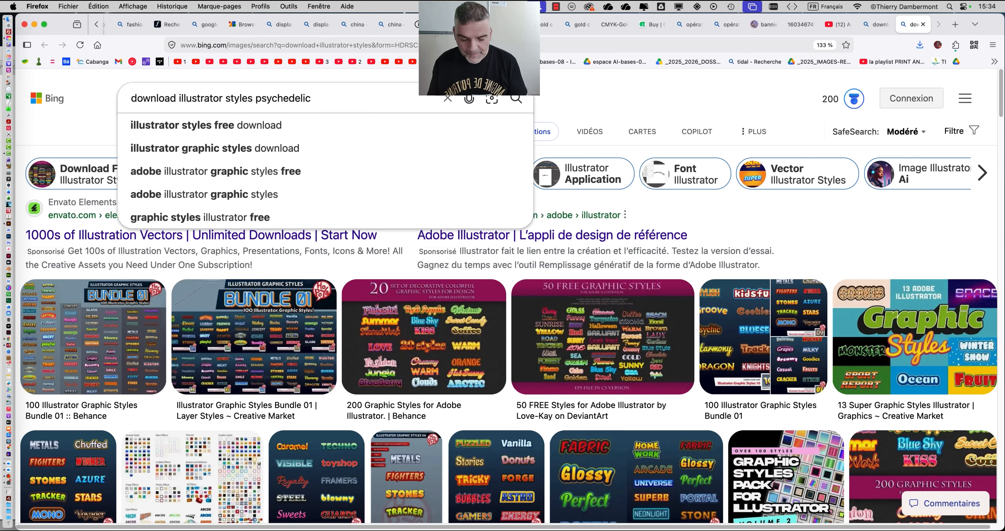
{"action": "key", "text": "Return"}
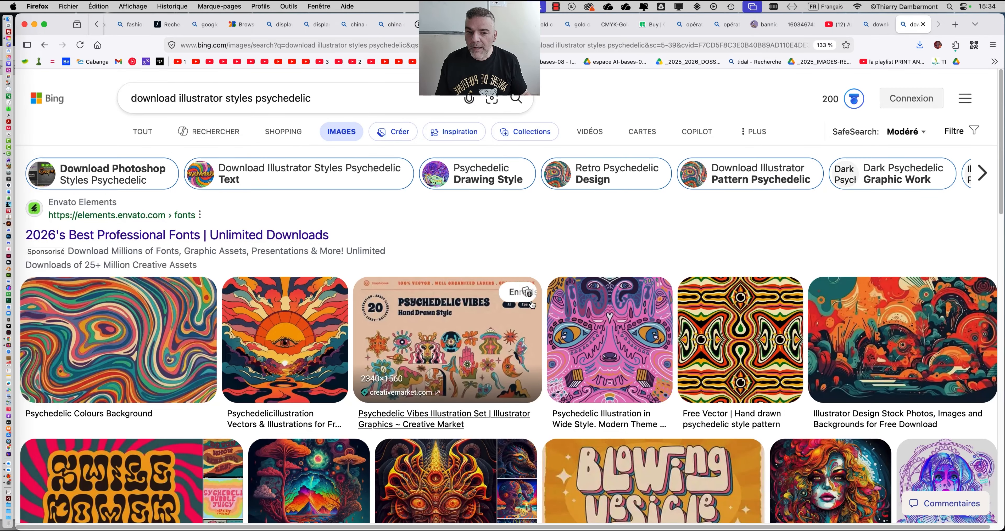
{"action": "scroll", "coordinate": [531, 305], "scroll_direction": "down", "scroll_amount": 6}
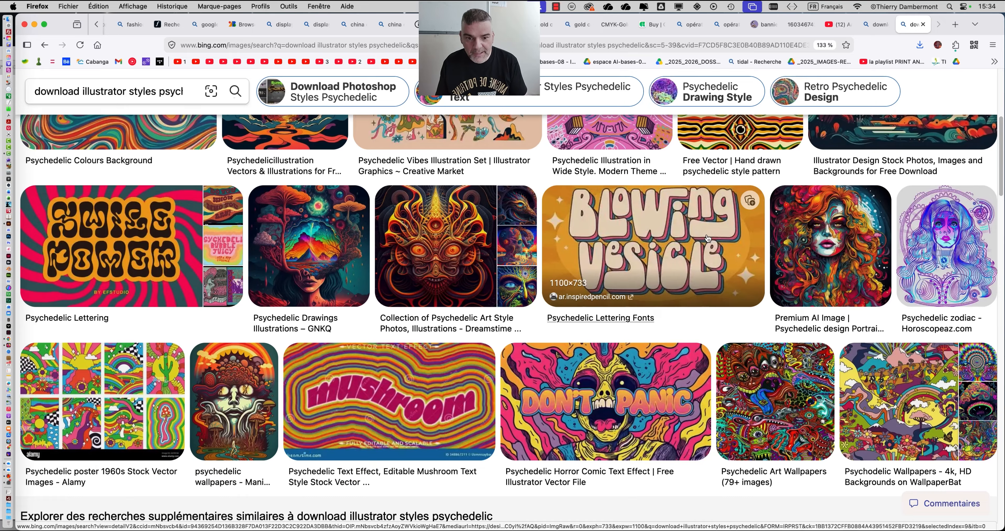
{"action": "scroll", "coordinate": [696, 245], "scroll_direction": "down", "scroll_amount": 7}
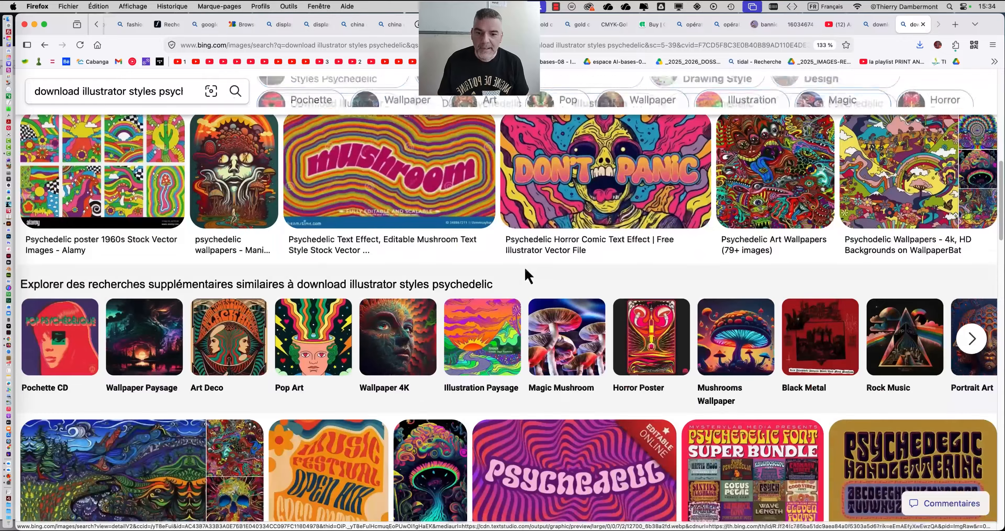
{"action": "scroll", "coordinate": [519, 279], "scroll_direction": "down", "scroll_amount": 4}
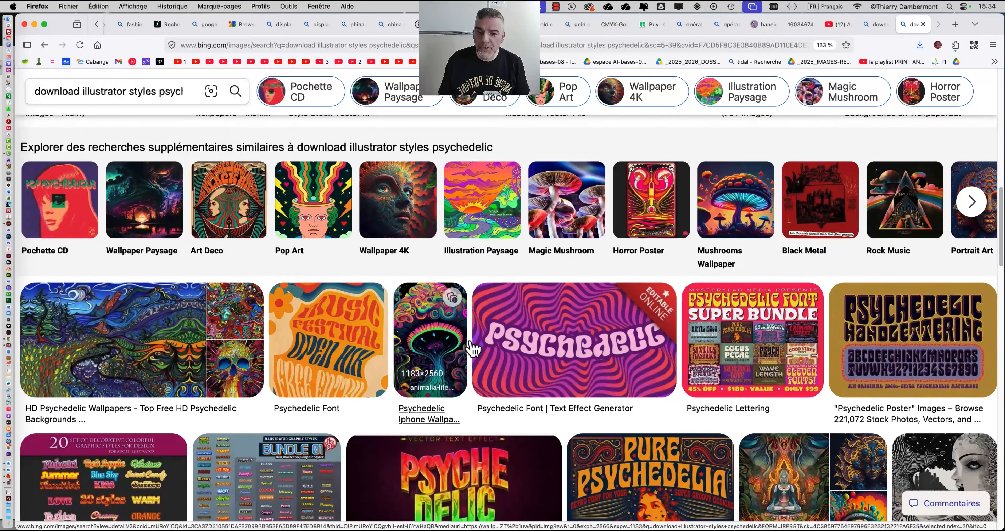
{"action": "scroll", "coordinate": [474, 349], "scroll_direction": "down", "scroll_amount": 6}
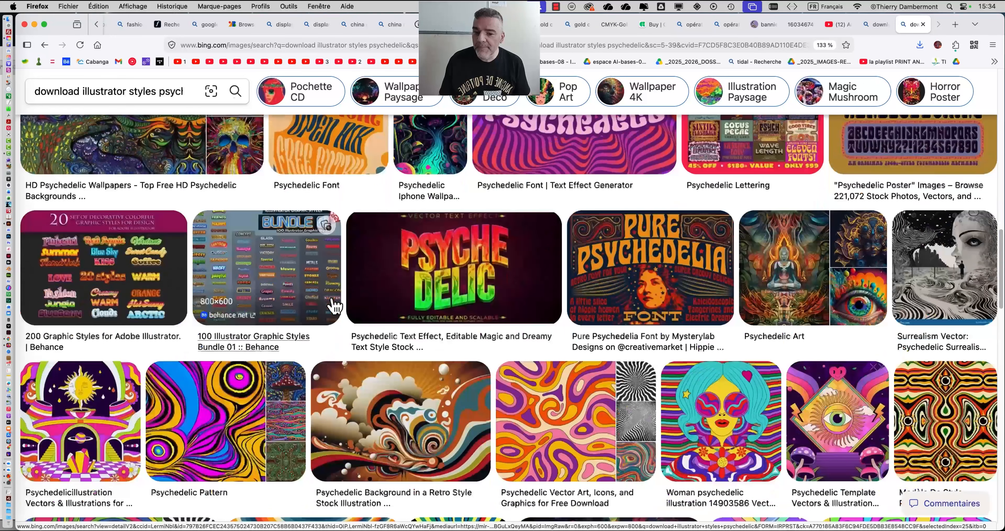
{"action": "scroll", "coordinate": [639, 226], "scroll_direction": "down", "scroll_amount": 8}
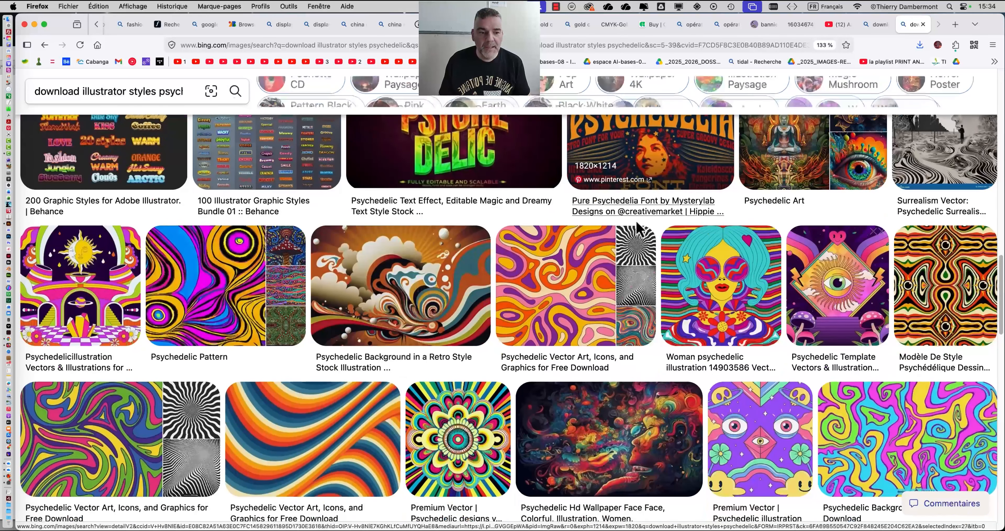
{"action": "scroll", "coordinate": [639, 228], "scroll_direction": "down", "scroll_amount": 15}
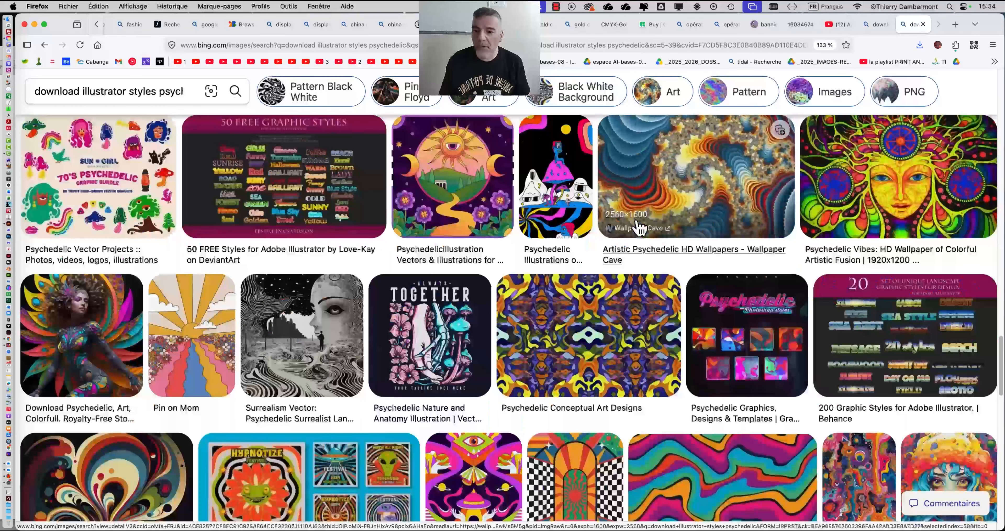
- Replace "psychedelic" with "art deco" in the image search and look through the new results
{"action": "scroll", "coordinate": [639, 225], "scroll_direction": "up", "scroll_amount": 20}
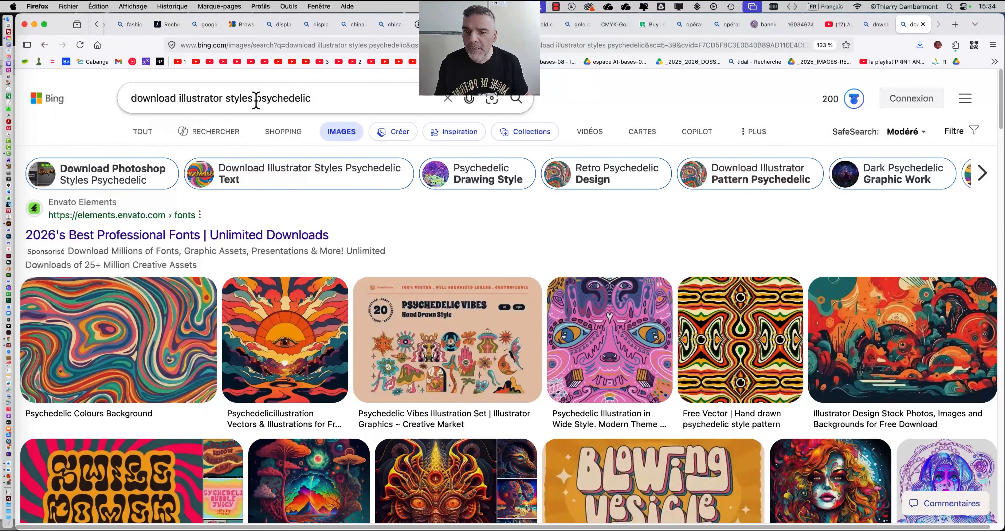
{"action": "left_click_drag", "start_coordinate": [254, 100], "coordinate": [345, 96]}
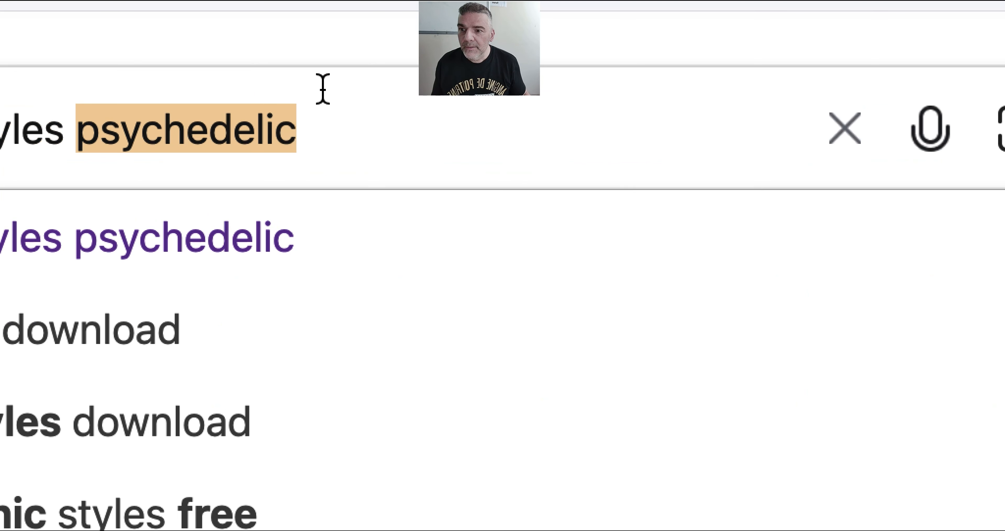
{"action": "type", "text": "art deco"}
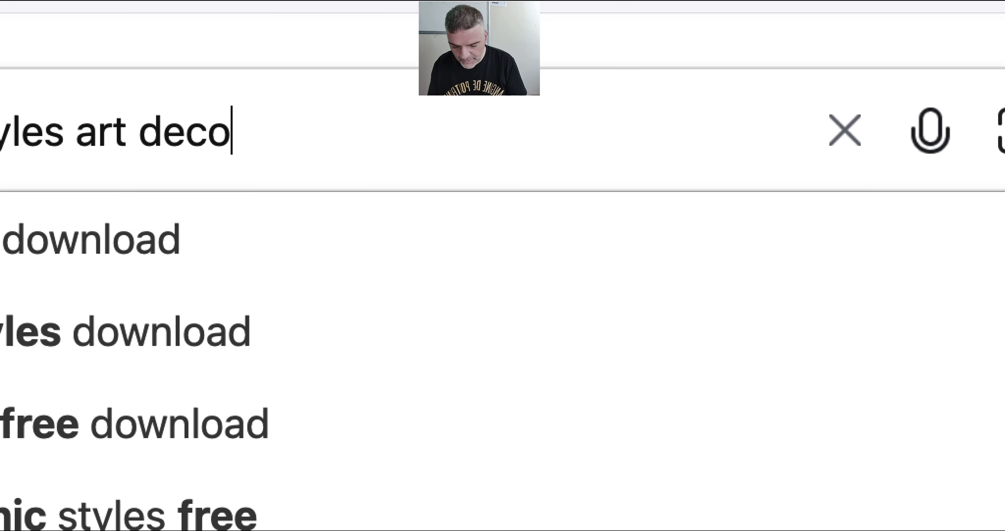
{"action": "key", "text": "Return"}
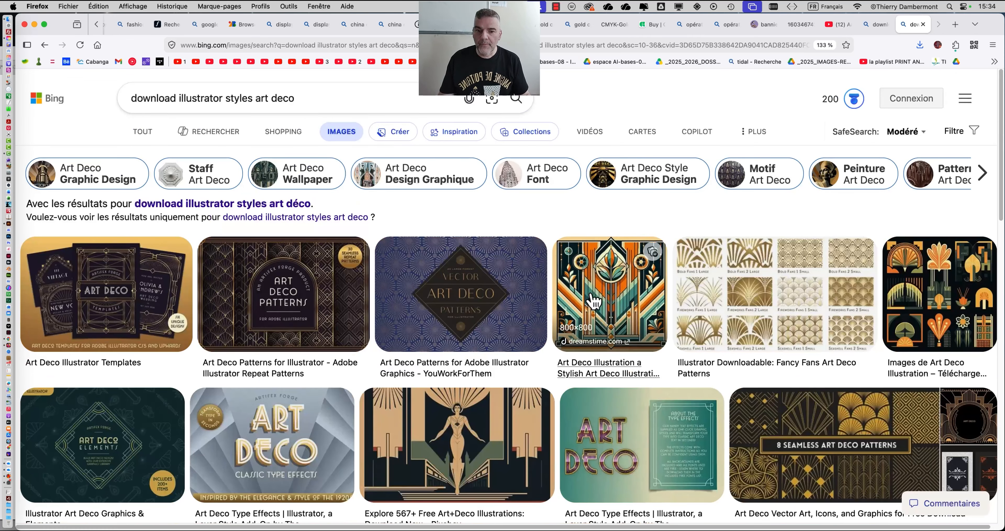
{"action": "scroll", "coordinate": [624, 312], "scroll_direction": "down", "scroll_amount": 5}
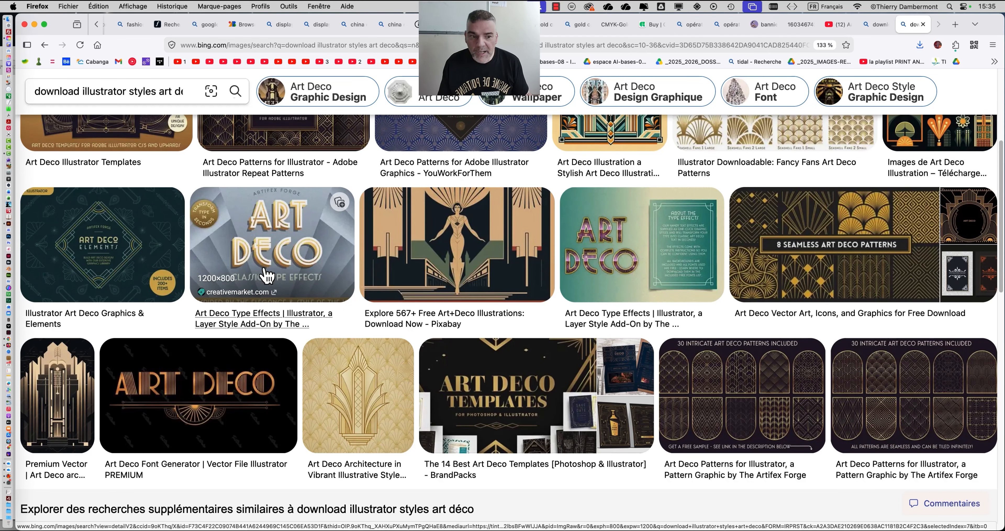
{"action": "scroll", "coordinate": [270, 272], "scroll_direction": "down", "scroll_amount": 8}
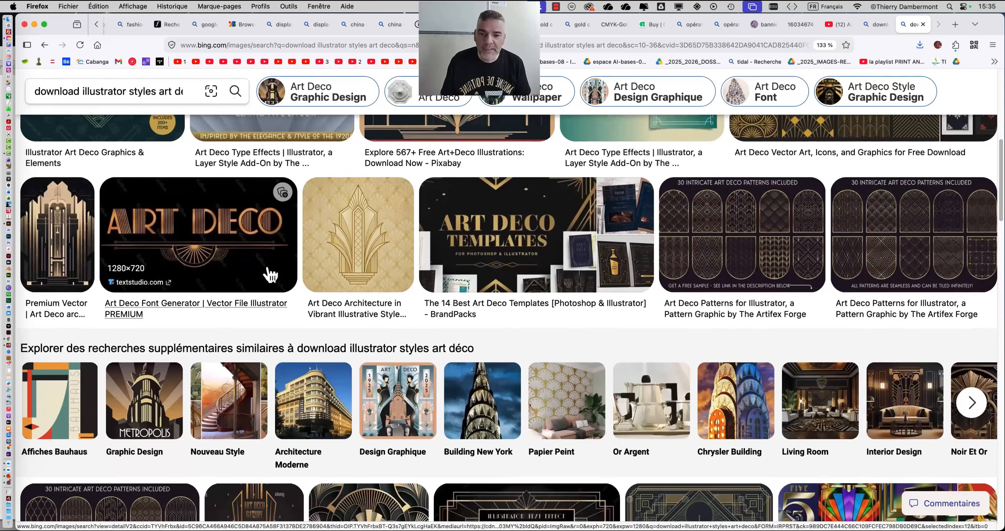
{"action": "scroll", "coordinate": [269, 275], "scroll_direction": "down", "scroll_amount": 13}
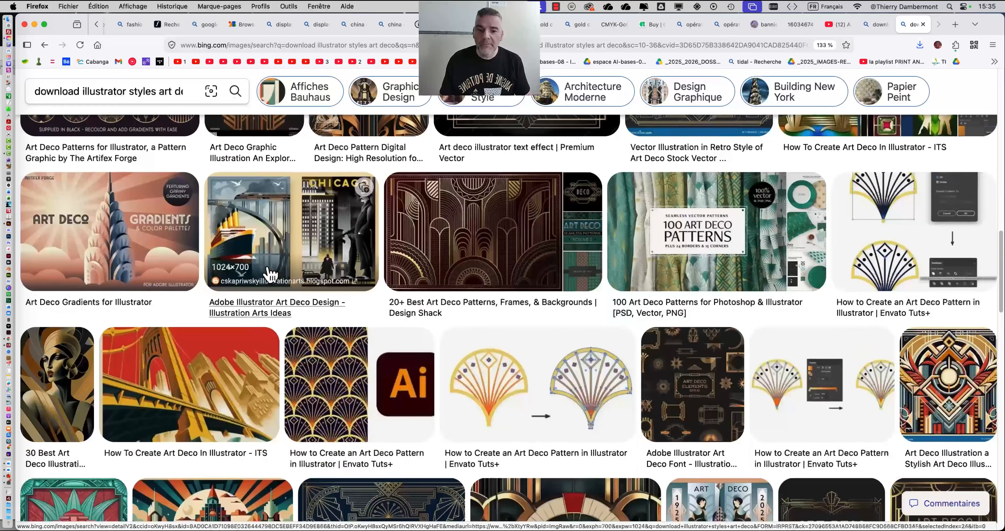
{"action": "scroll", "coordinate": [269, 275], "scroll_direction": "down", "scroll_amount": 9}
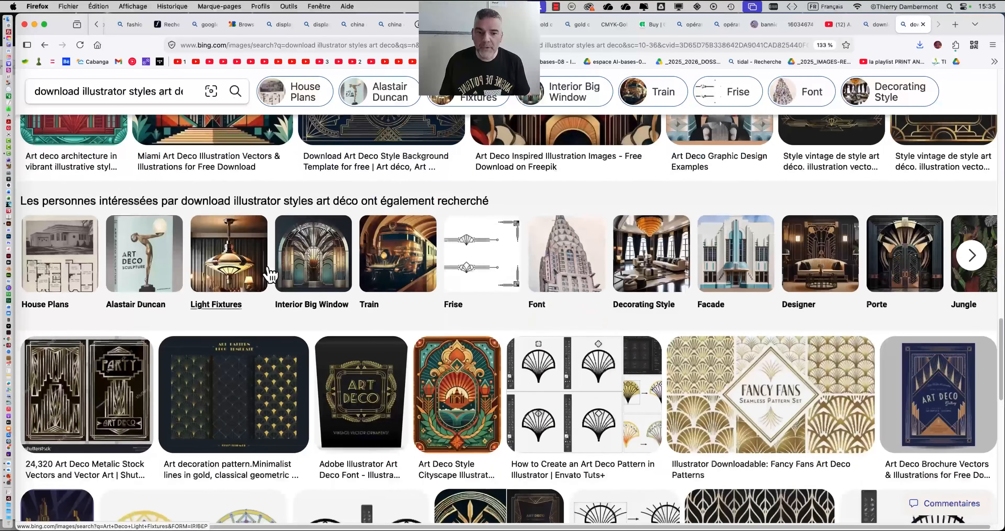
{"action": "scroll", "coordinate": [269, 275], "scroll_direction": "down", "scroll_amount": 15}
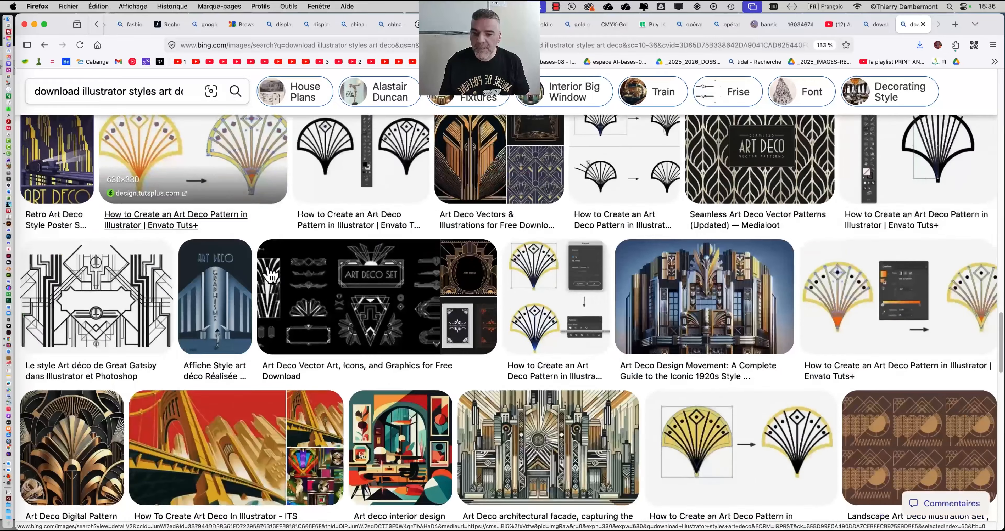
{"action": "scroll", "coordinate": [269, 275], "scroll_direction": "down", "scroll_amount": 8}
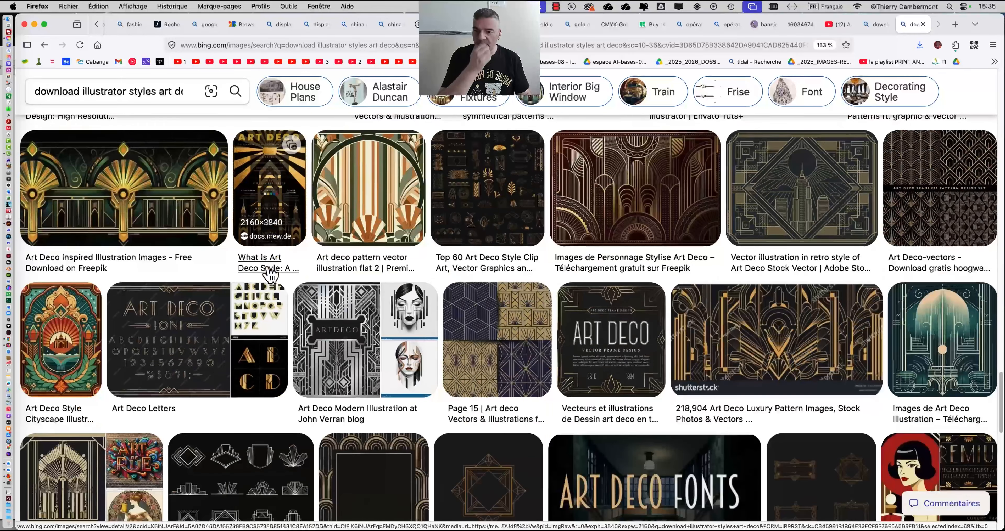
- Switch to Illustrator and free up space around the artwork by moving the tools and Aspect panels outward and widening the document window
{"action": "left_click", "coordinate": [34, 25]}
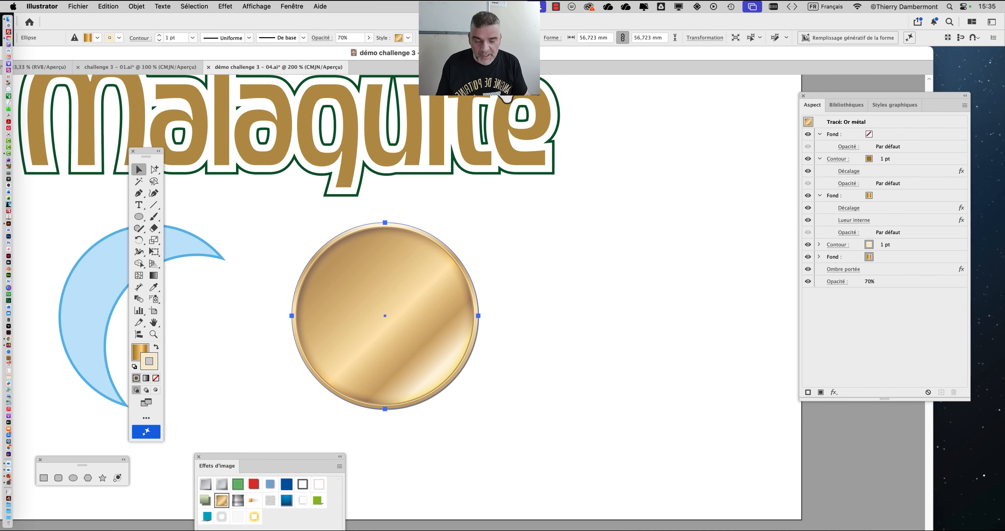
{"action": "key", "text": "super+shift+a"}
{"action": "left_click_drag", "start_coordinate": [533, 118], "coordinate": [673, 173]}
{"action": "key", "text": "super+z"}
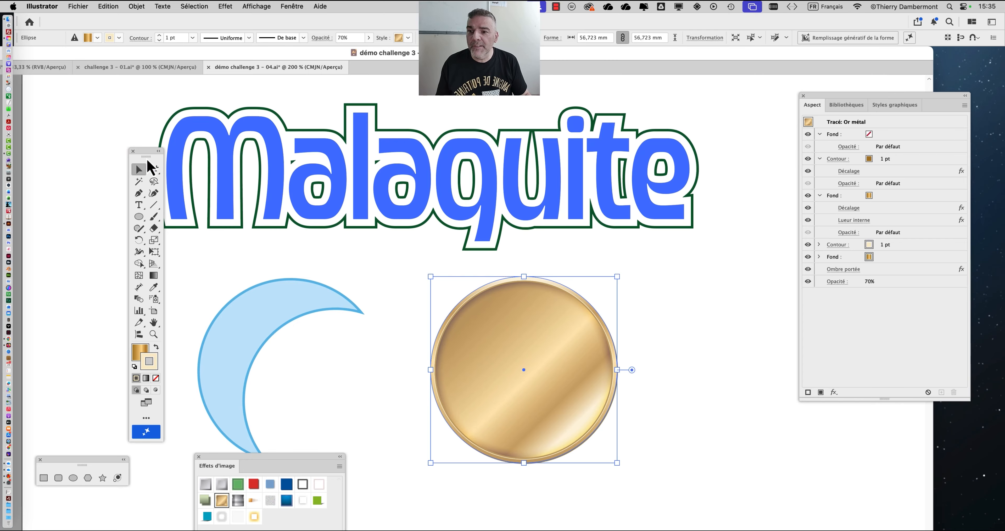
{"action": "left_click_drag", "start_coordinate": [143, 154], "coordinate": [45, 101]}
{"action": "key", "text": "super+shift+z"}
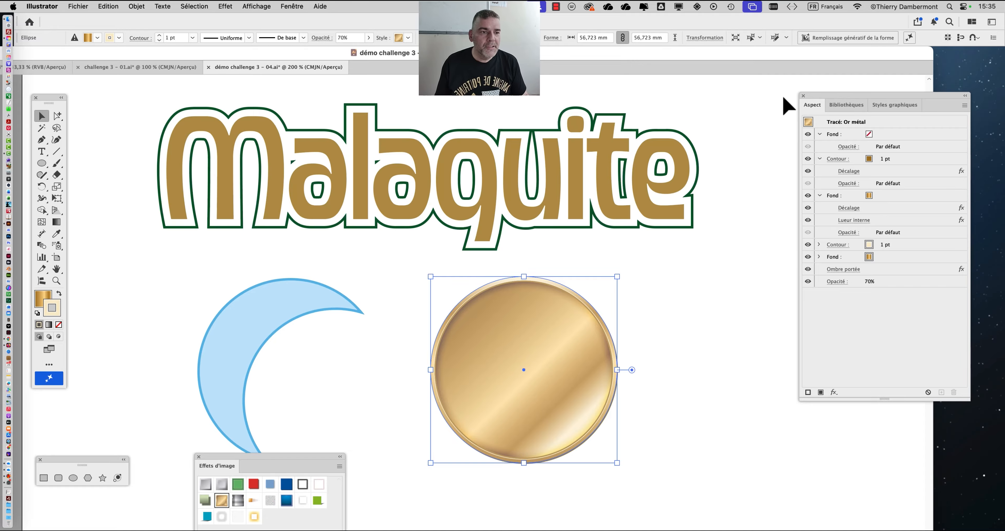
{"action": "left_click_drag", "start_coordinate": [817, 105], "coordinate": [833, 108]}
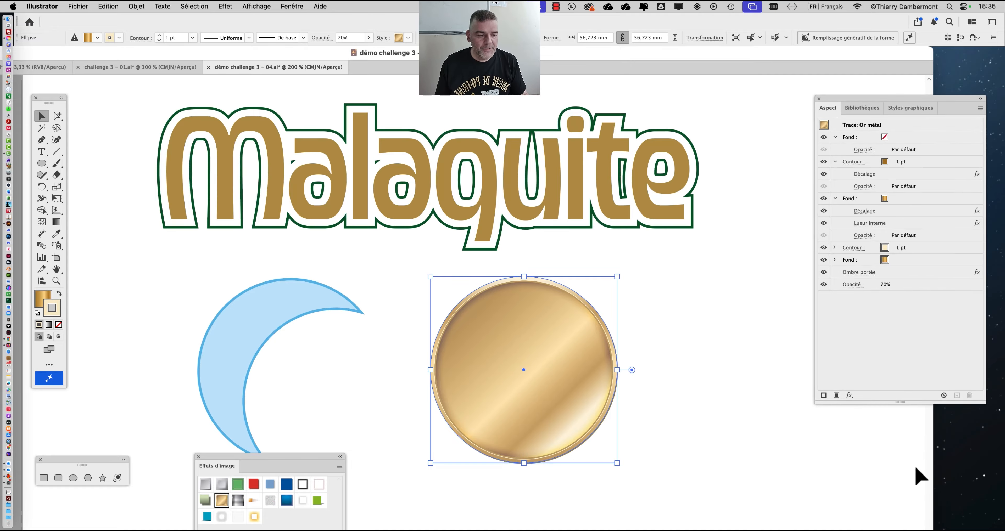
{"action": "left_click_drag", "start_coordinate": [934, 524], "coordinate": [992, 518]}
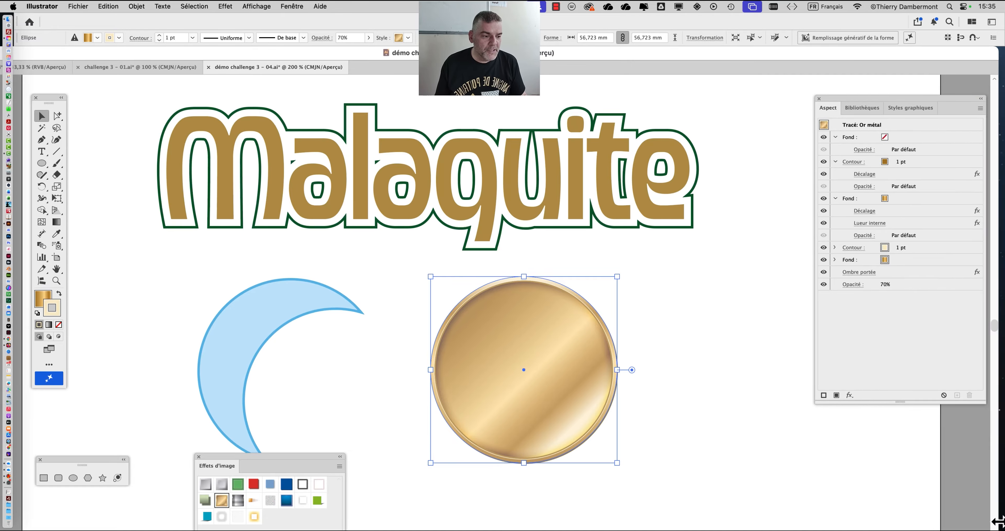
- Shift the gold disc slightly up and right, and duplicate it a little down and right so the copy overlaps the original
{"action": "scroll", "coordinate": [698, 335], "scroll_direction": "down", "scroll_amount": 2}
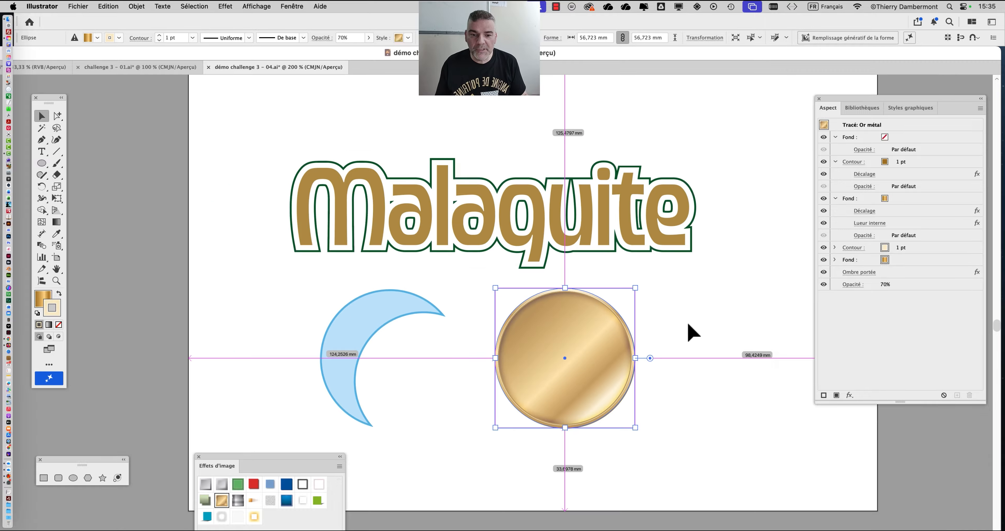
{"action": "left_click_drag", "start_coordinate": [505, 268], "coordinate": [272, 147]}
{"action": "left_click_drag", "start_coordinate": [314, 203], "coordinate": [289, 195]}
{"action": "scroll", "coordinate": [341, 224], "scroll_direction": "up", "scroll_amount": 2}
{"action": "scroll", "coordinate": [341, 224], "scroll_direction": "up", "scroll_amount": 2}
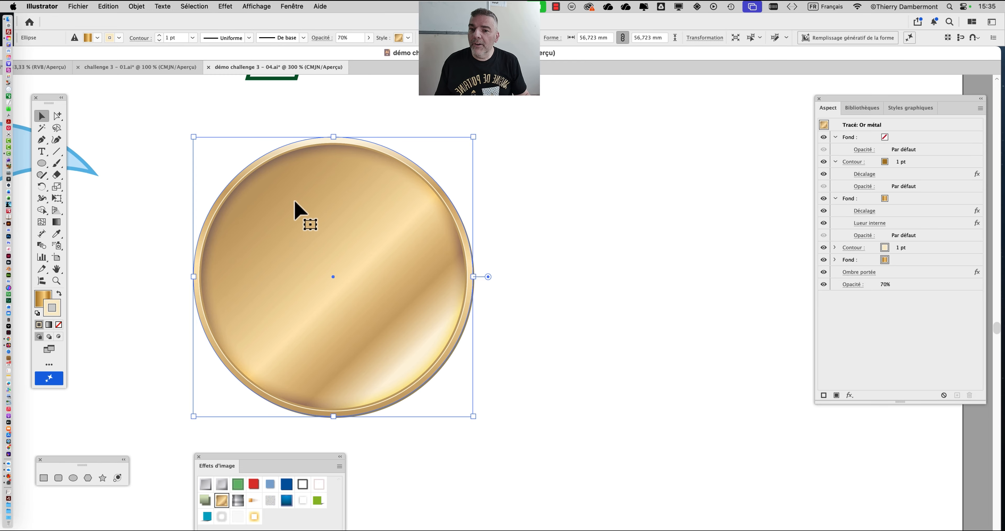
{"action": "left_click_drag", "start_coordinate": [300, 194], "coordinate": [321, 183]}
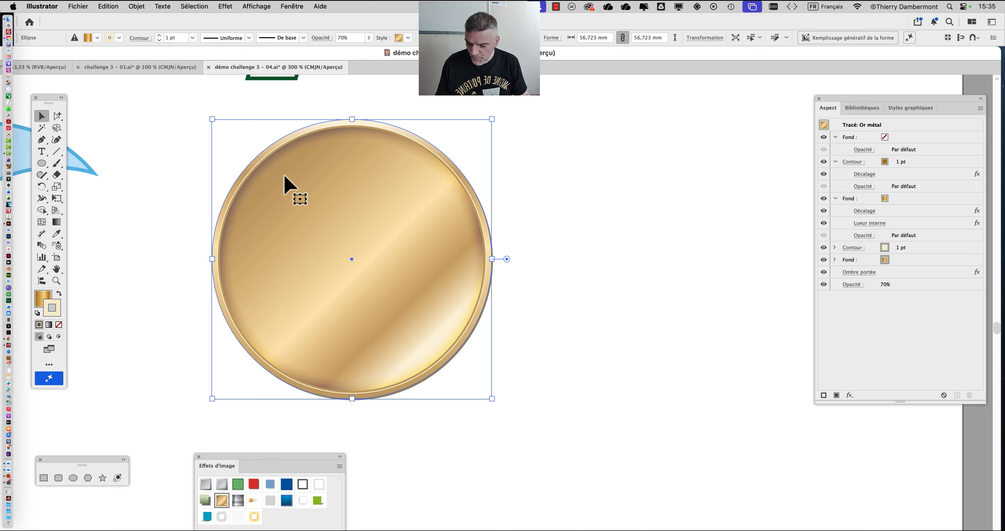
{"action": "left_click_drag", "start_coordinate": [293, 184], "coordinate": [414, 202]}
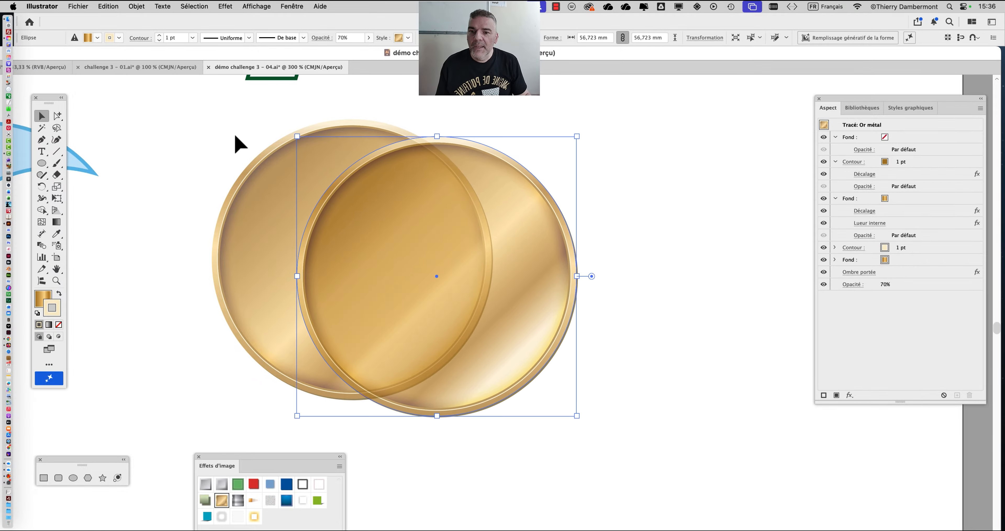
- Select only the two overlapping gold discs and move them together slightly toward the blue crescent
{"action": "left_click", "coordinate": [219, 139]}
{"action": "left_click_drag", "start_coordinate": [220, 138], "coordinate": [376, 236]}
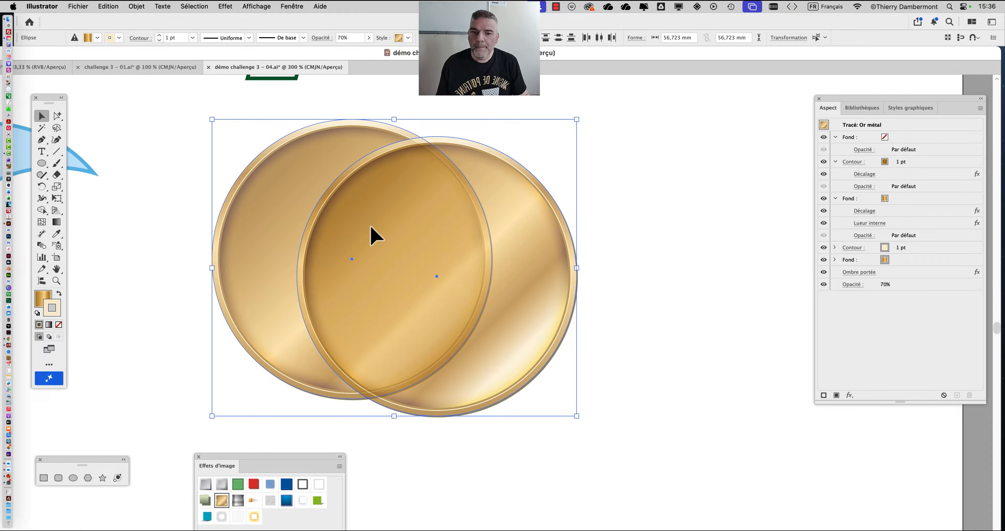
{"action": "left_click_drag", "start_coordinate": [184, 134], "coordinate": [398, 256]}
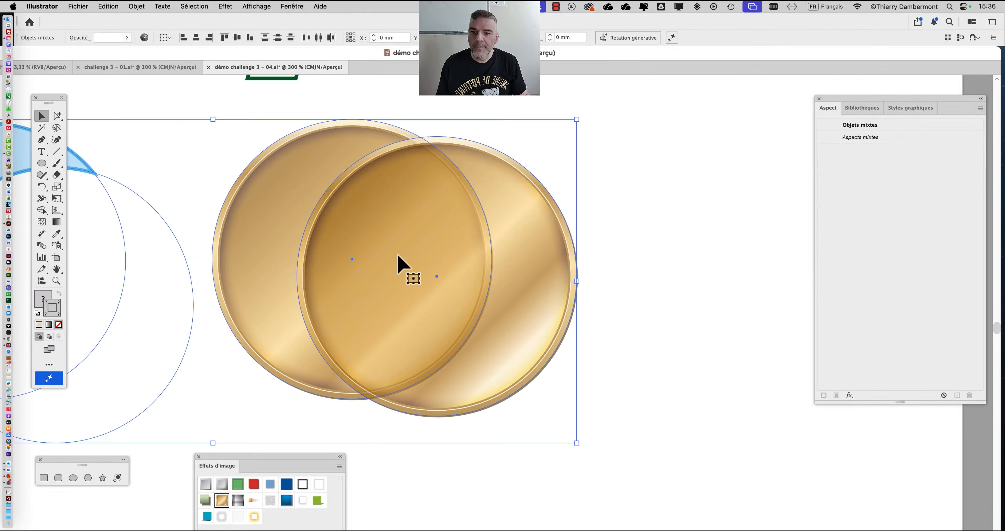
{"action": "left_click", "coordinate": [641, 240]}
{"action": "left_click_drag", "start_coordinate": [575, 119], "coordinate": [520, 203]}
{"action": "scroll", "coordinate": [532, 238], "scroll_direction": "down", "scroll_amount": 1}
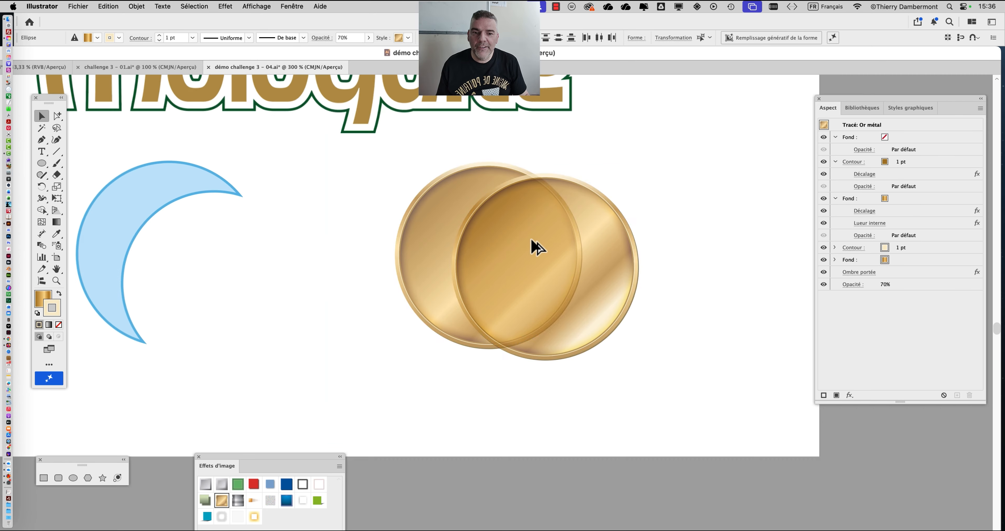
{"action": "left_click", "coordinate": [683, 218]}
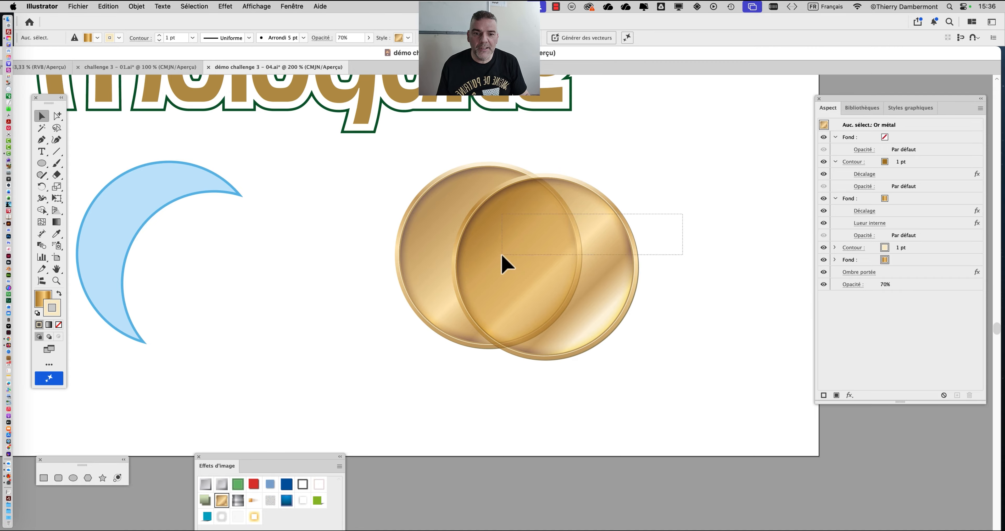
{"action": "left_click_drag", "start_coordinate": [501, 254], "coordinate": [484, 263]}
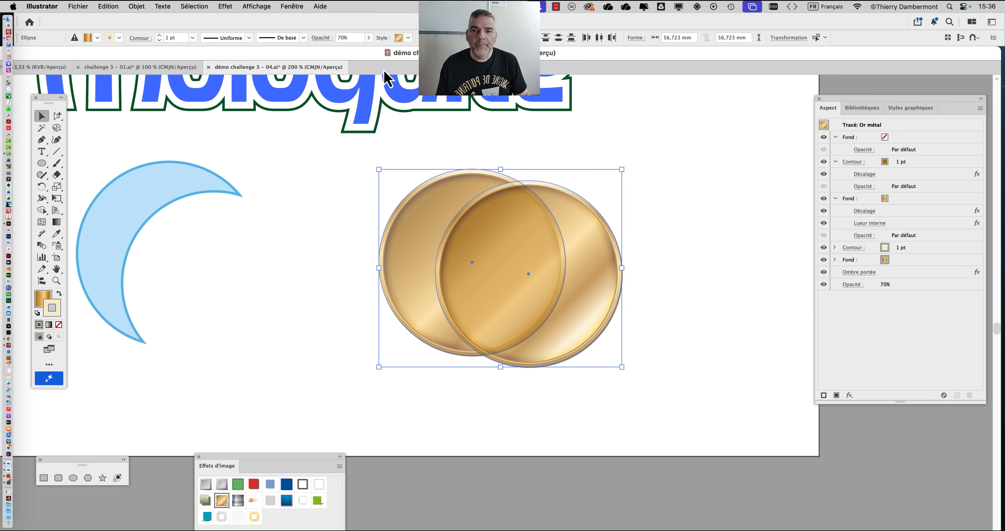
- Open Pathfinder and place it beside the two selected gold discs
{"action": "left_click", "coordinate": [297, 7]}
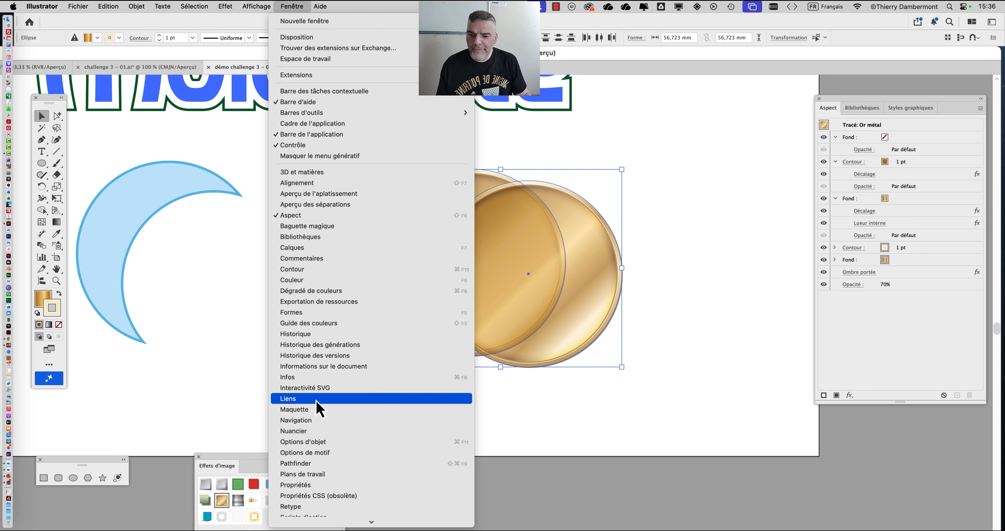
{"action": "scroll", "coordinate": [320, 429], "scroll_direction": "down", "scroll_amount": 1}
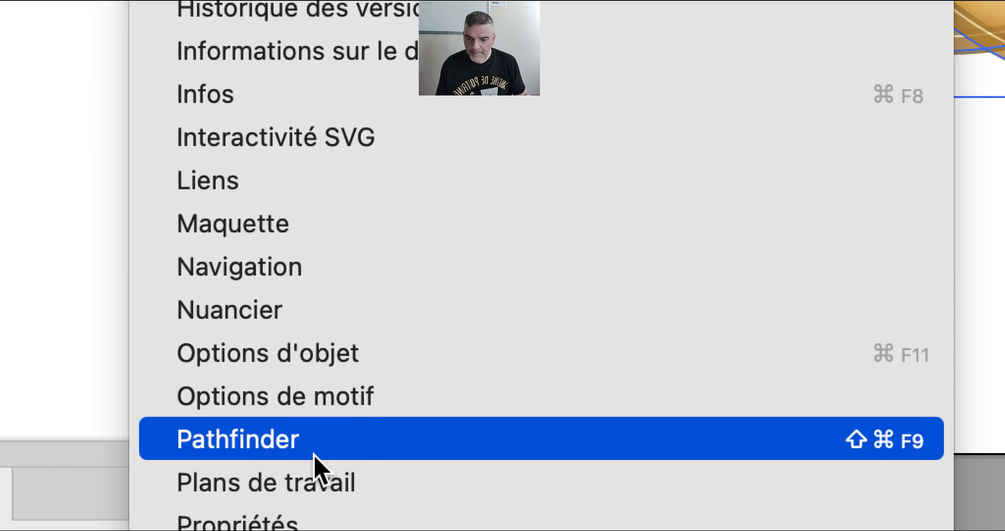
{"action": "left_click", "coordinate": [314, 453]}
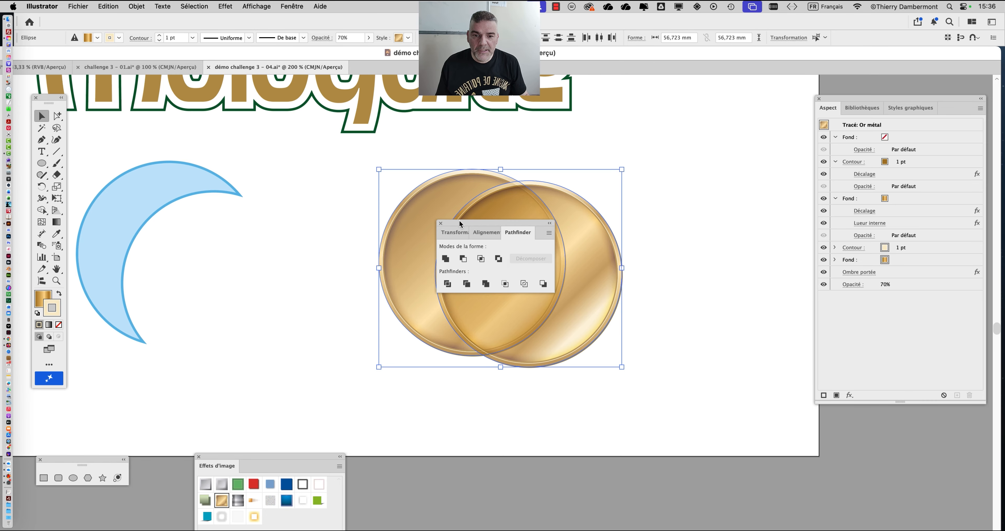
{"action": "left_click_drag", "start_coordinate": [460, 224], "coordinate": [697, 213]}
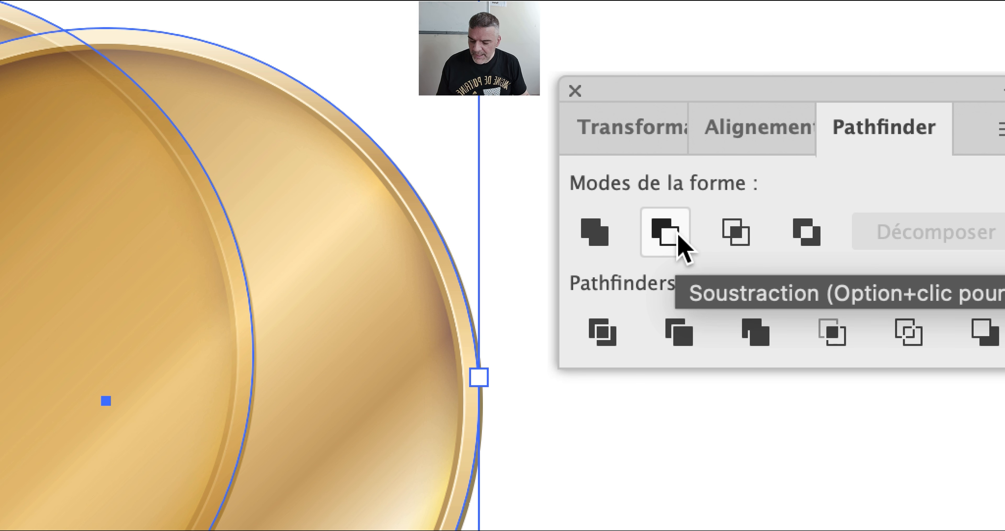
- Try subtracting the front gold disc from the rear one as an editable compound shape, and undo the subtraction
{"action": "key", "text": "alt"}
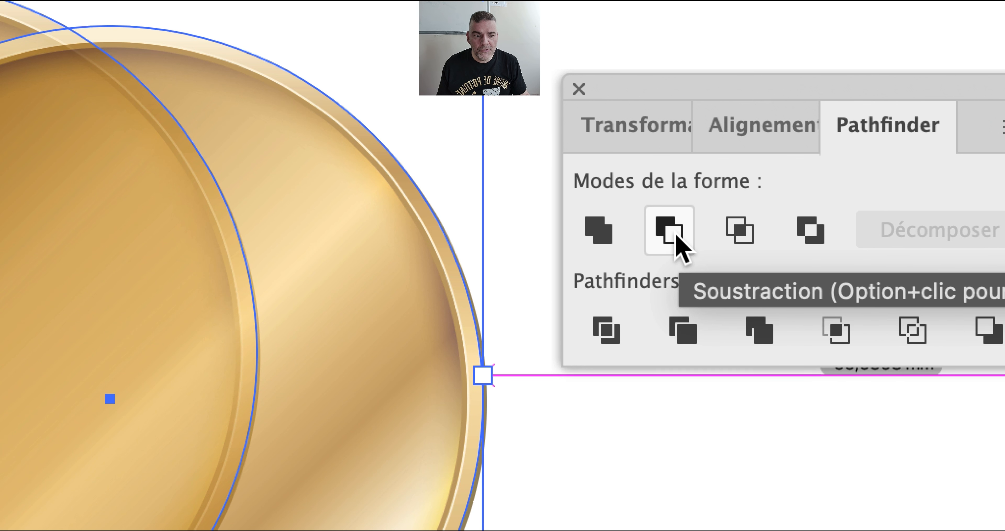
{"action": "left_click", "coordinate": [678, 238], "text": "alt"}
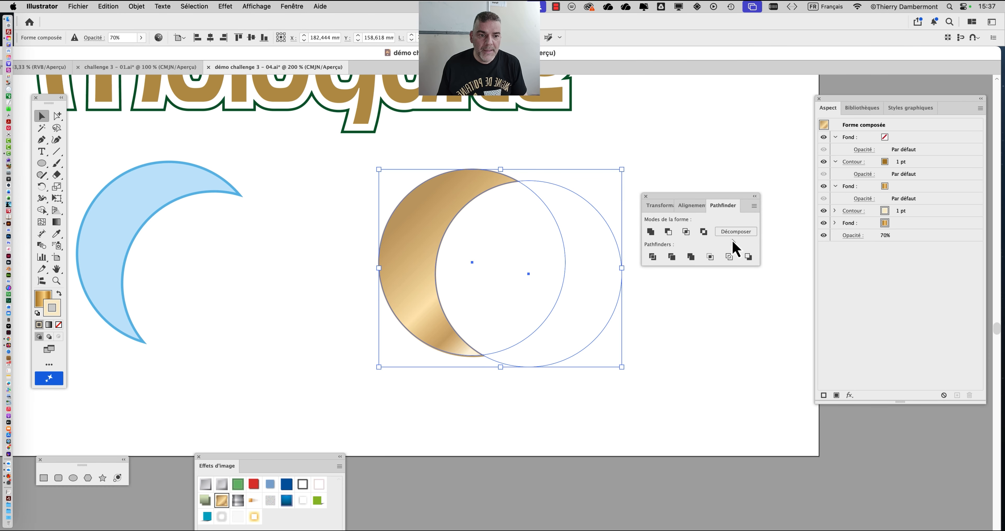
{"action": "left_click_drag", "start_coordinate": [707, 203], "coordinate": [768, 241]}
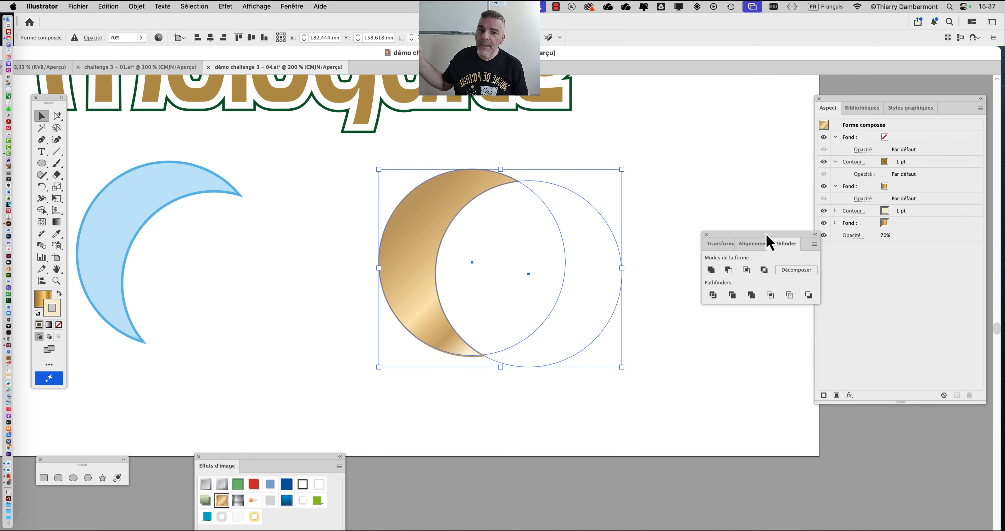
{"action": "left_click", "coordinate": [106, 6]}
{"action": "left_click", "coordinate": [111, 28]}
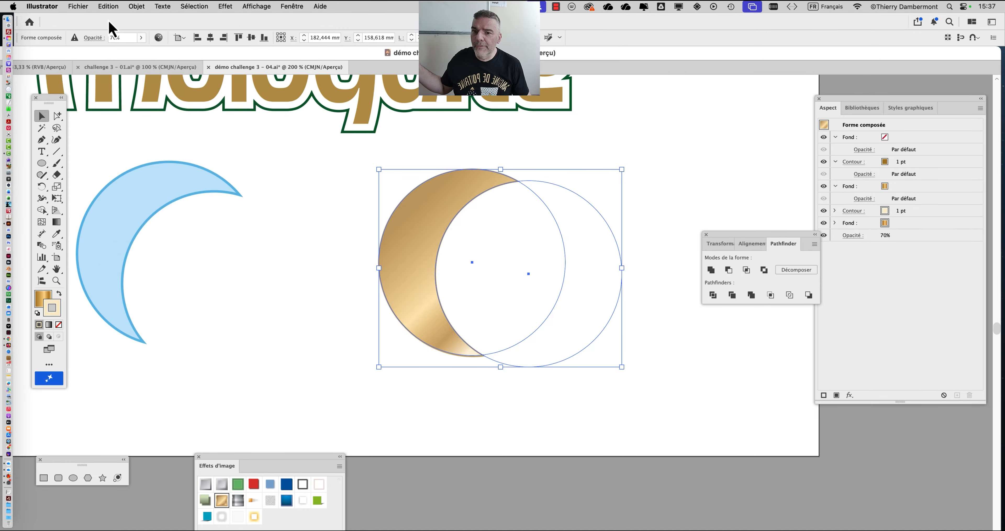
- Try a permanent Pathfinder subtraction of the front gold disc, check the resulting path's anchor points, and undo it
{"action": "left_click", "coordinate": [726, 268]}
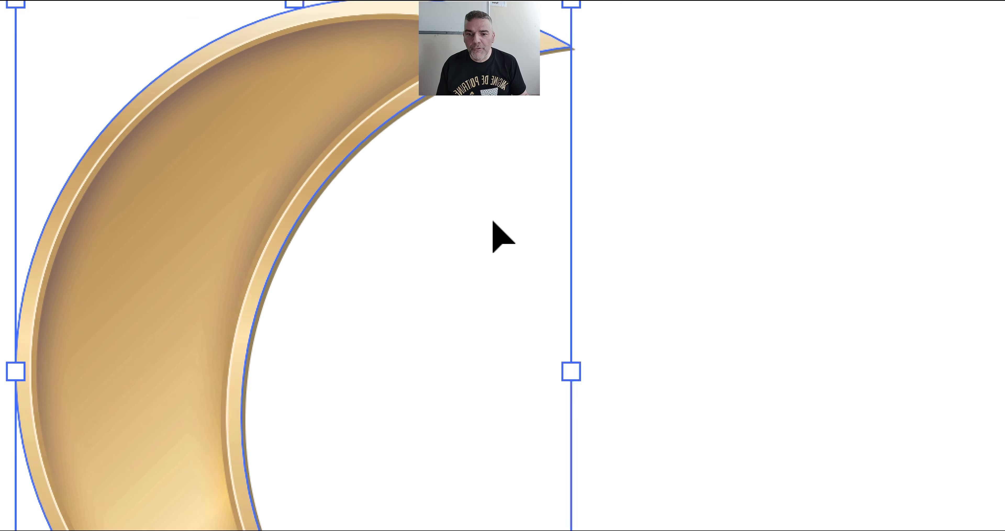
{"action": "key", "text": "a"}
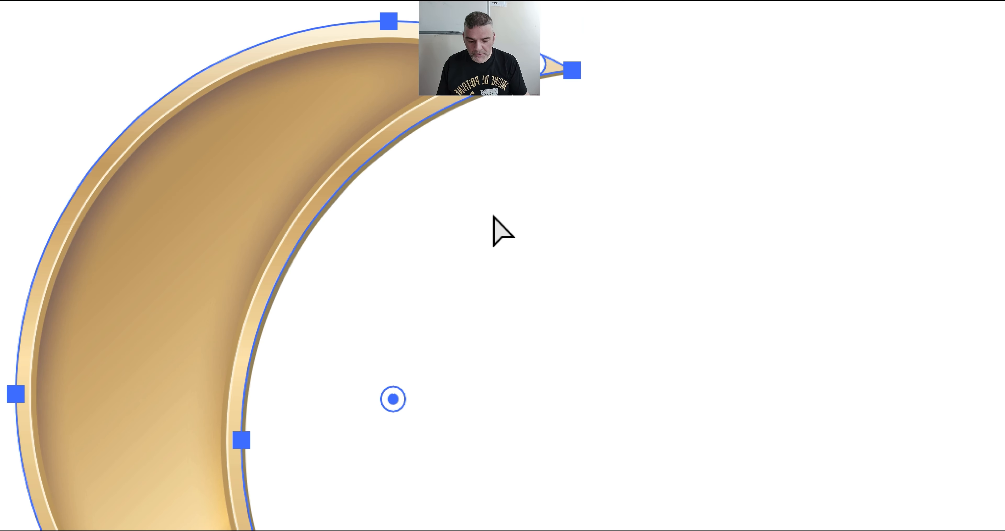
{"action": "key", "text": "v"}
{"action": "left_click", "coordinate": [109, 6]}
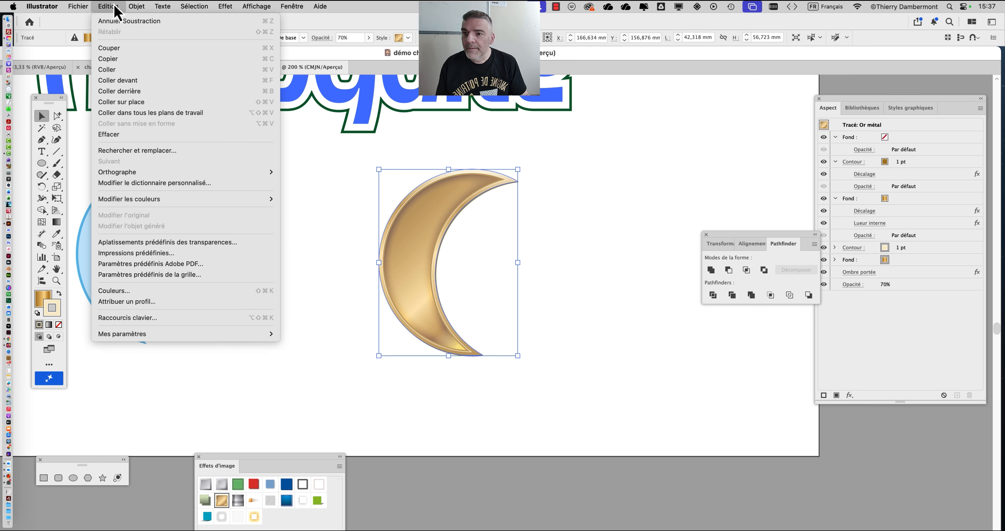
{"action": "left_click", "coordinate": [115, 23]}
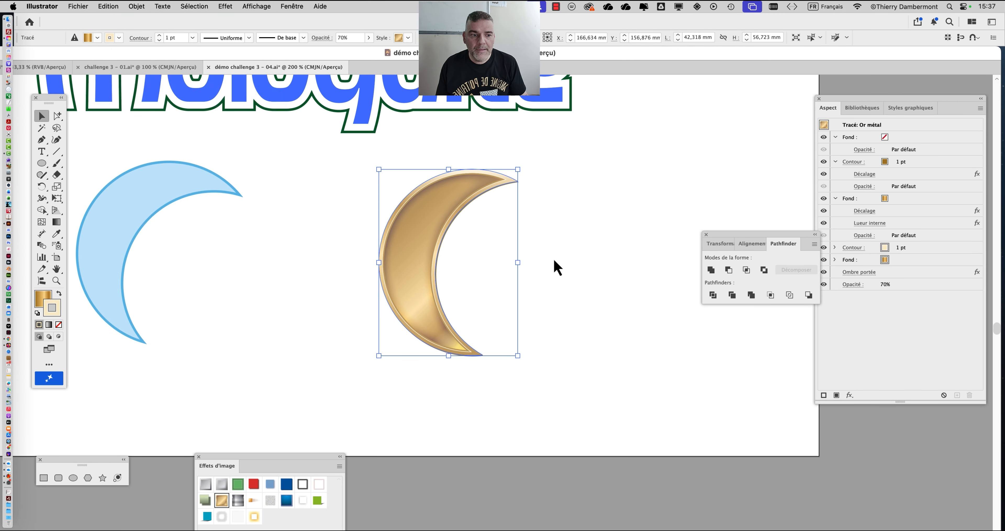
- Subtract the front gold disc as an editable compound shape and bring the tools next to the crescent
{"action": "left_click", "coordinate": [728, 270], "text": "alt"}
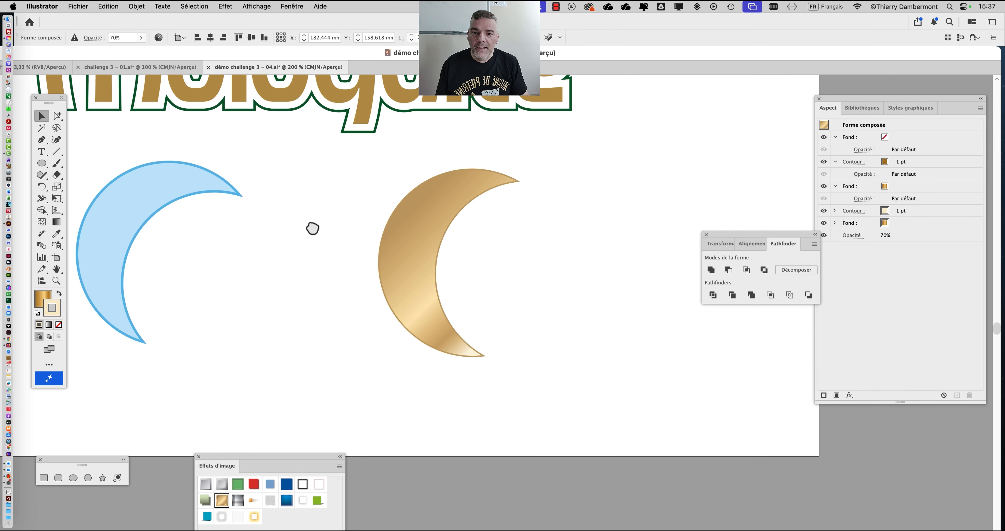
{"action": "left_click_drag", "start_coordinate": [312, 226], "coordinate": [224, 199]}
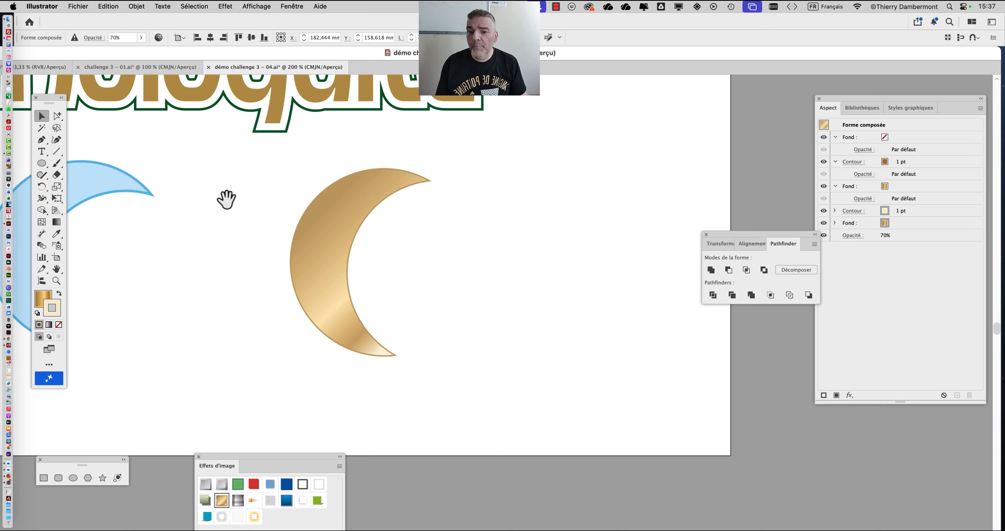
{"action": "left_click_drag", "start_coordinate": [49, 103], "coordinate": [52, 103]}
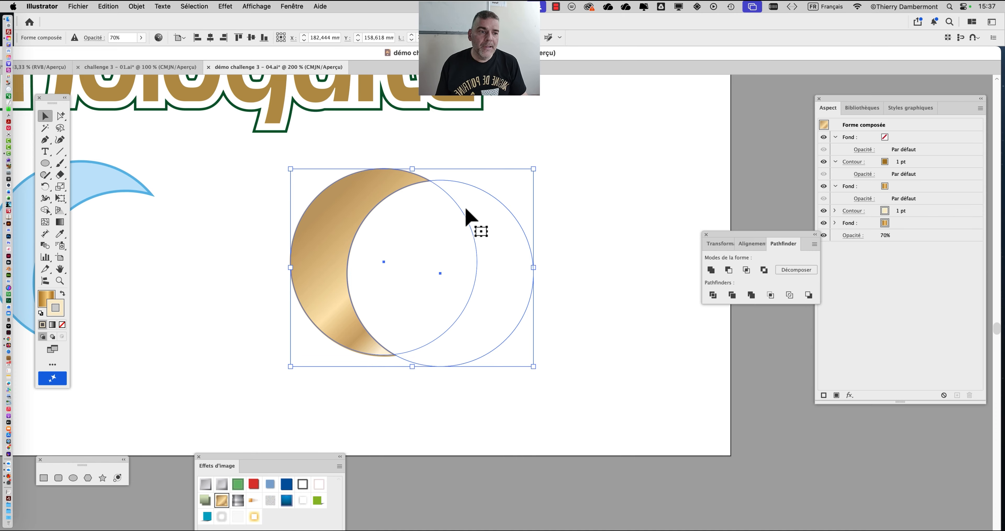
{"action": "left_click_drag", "start_coordinate": [52, 103], "coordinate": [208, 146]}
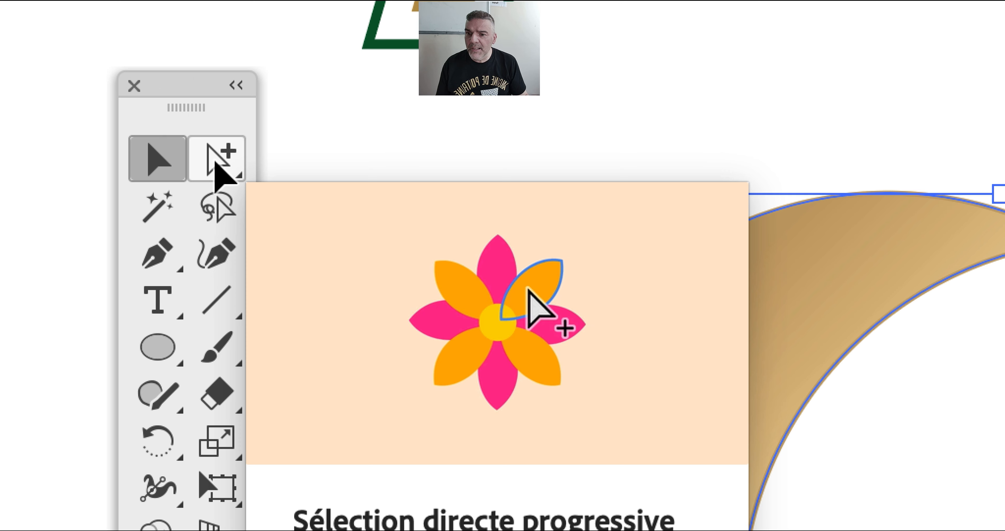
- Reposition only the cutting circle inside the compound shape with Group Selection, level with the gold disc and closer to it, for a slimmer crescent
{"action": "left_click", "coordinate": [215, 162]}
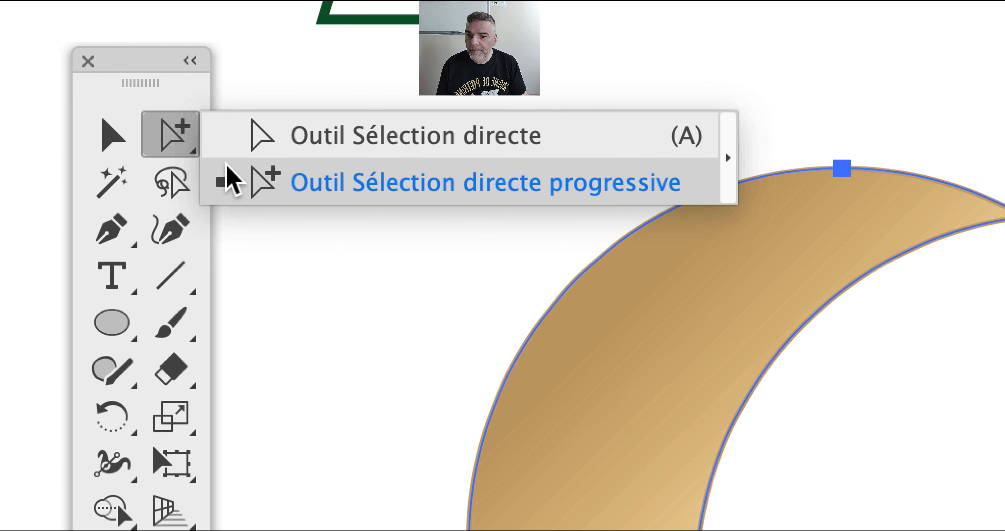
{"action": "left_click", "coordinate": [230, 168]}
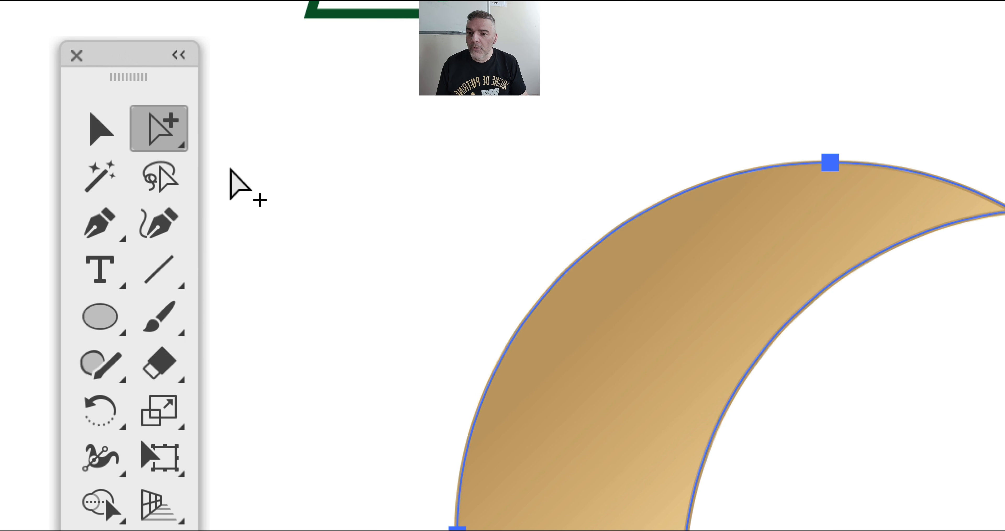
{"action": "left_click", "coordinate": [453, 170]}
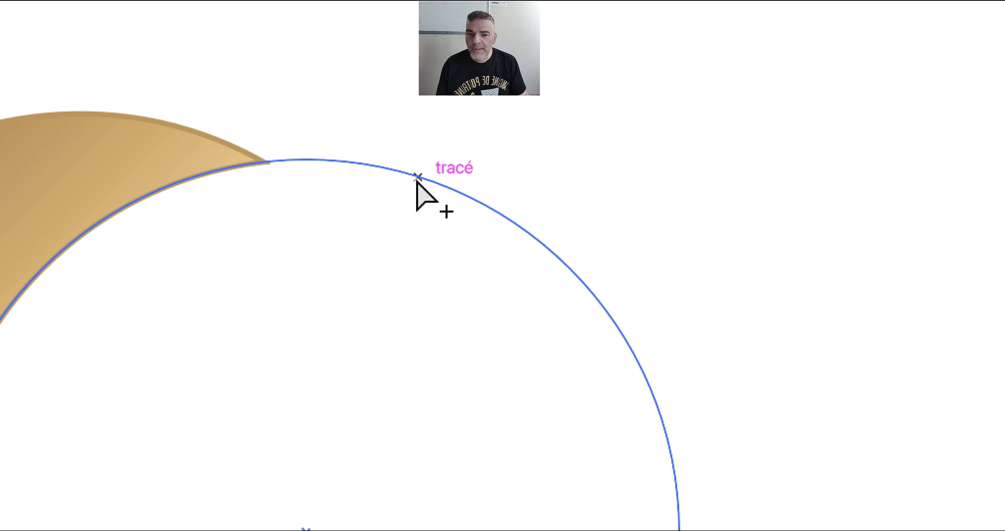
{"action": "left_click", "coordinate": [417, 180]}
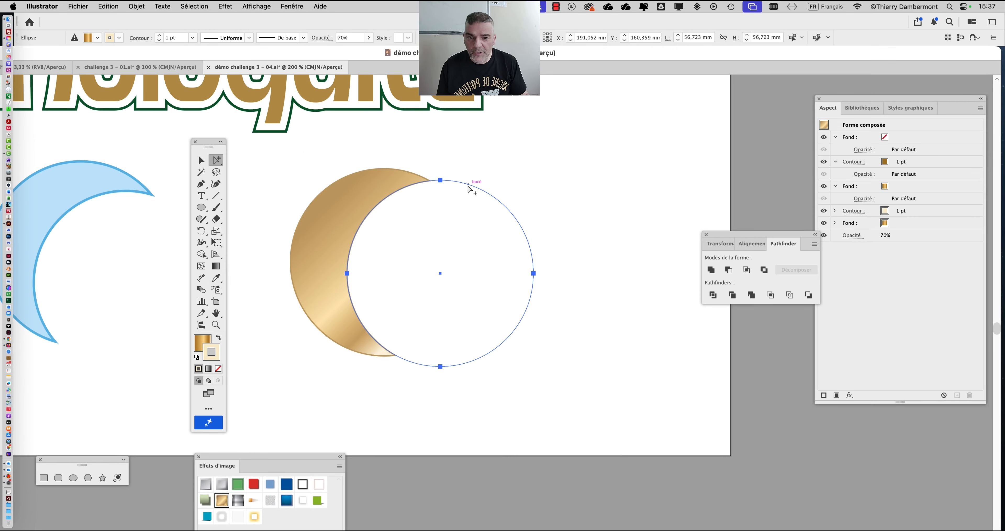
{"action": "mouse_move", "coordinate": [468, 188]}
{"action": "left_mouse_down"}
{"action": "mouse_move", "coordinate": [516, 203]}
{"action": "mouse_move", "coordinate": [449, 184]}
{"action": "mouse_move", "coordinate": [440, 156]}
{"action": "mouse_move", "coordinate": [408, 130]}
{"action": "mouse_move", "coordinate": [365, 132]}
{"action": "mouse_move", "coordinate": [348, 161]}
{"action": "mouse_move", "coordinate": [350, 216]}
{"action": "mouse_move", "coordinate": [391, 236]}
{"action": "mouse_move", "coordinate": [443, 214]}
{"action": "mouse_move", "coordinate": [449, 158]}
{"action": "mouse_move", "coordinate": [455, 194]}
{"action": "mouse_move", "coordinate": [437, 247]}
{"action": "mouse_move", "coordinate": [373, 281]}
{"action": "mouse_move", "coordinate": [335, 222]}
{"action": "mouse_move", "coordinate": [390, 124]}
{"action": "mouse_move", "coordinate": [464, 132]}
{"action": "mouse_move", "coordinate": [504, 158]}
{"action": "mouse_move", "coordinate": [481, 190]}
{"action": "mouse_move", "coordinate": [473, 175]}
{"action": "left_mouse_up"}
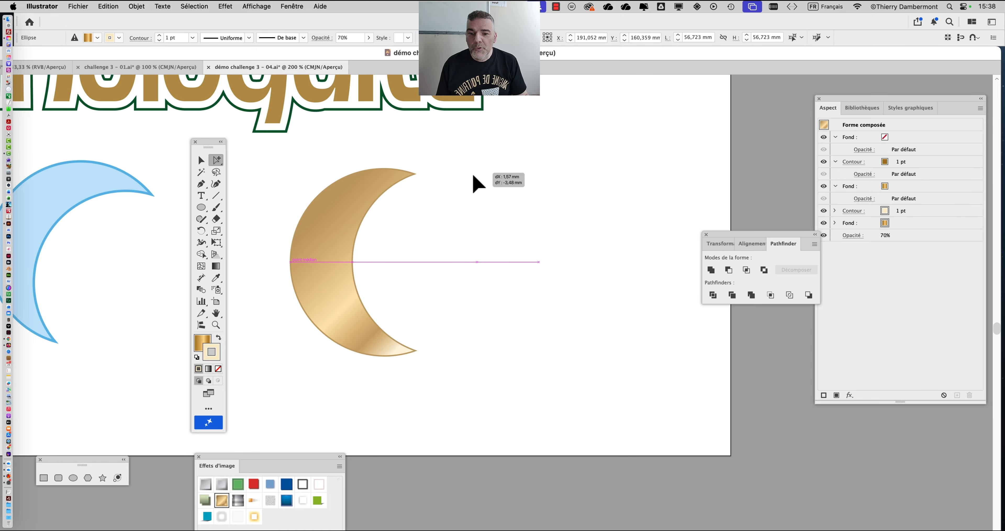
{"action": "left_click_drag", "start_coordinate": [473, 176], "coordinate": [409, 124]}
{"action": "left_click_drag", "start_coordinate": [410, 123], "coordinate": [455, 172]}
{"action": "left_click", "coordinate": [201, 159]}
{"action": "left_click", "coordinate": [589, 263]}
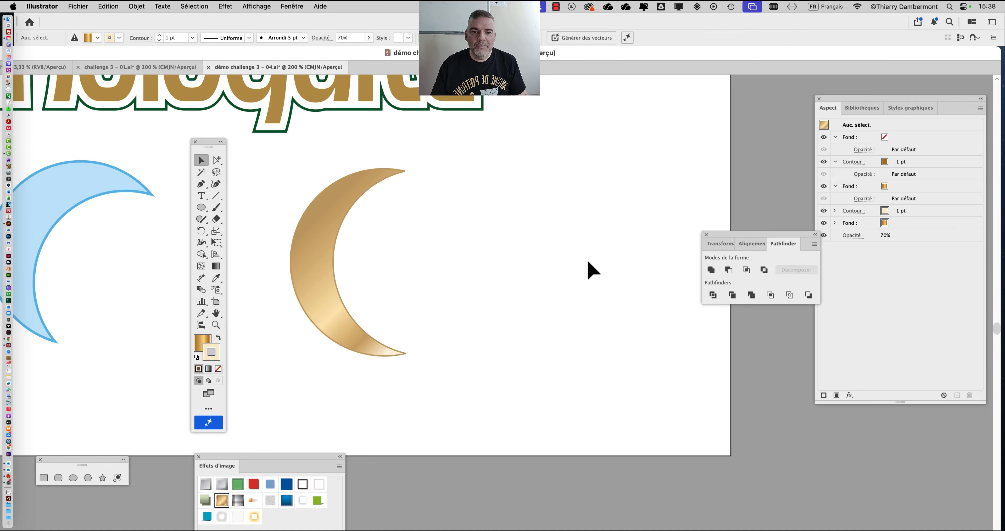
- Bring Pathfinder closer to the crescent and save the document as "démo challenge lune - 01.ai" in the Illustrator 2020 version
{"action": "left_click_drag", "start_coordinate": [732, 236], "coordinate": [558, 148]}
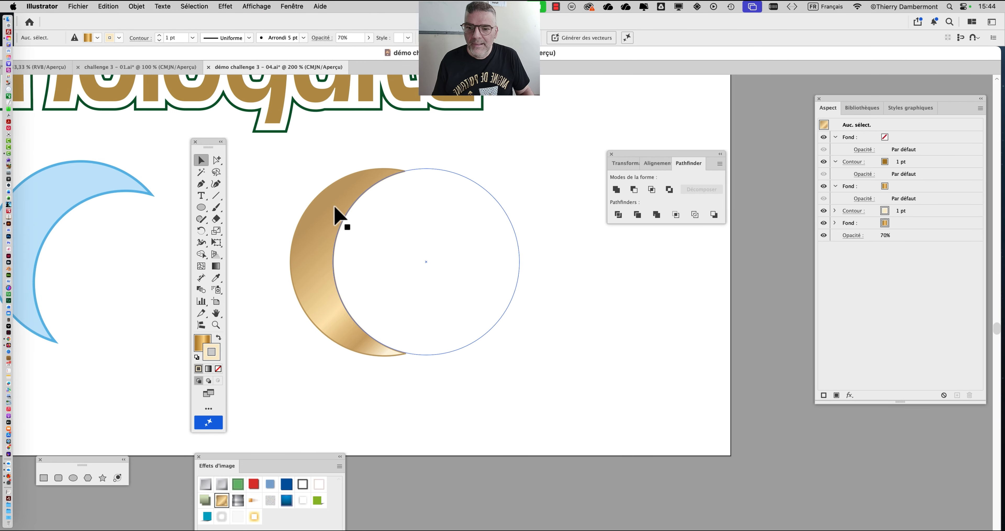
{"action": "left_click", "coordinate": [81, 6]}
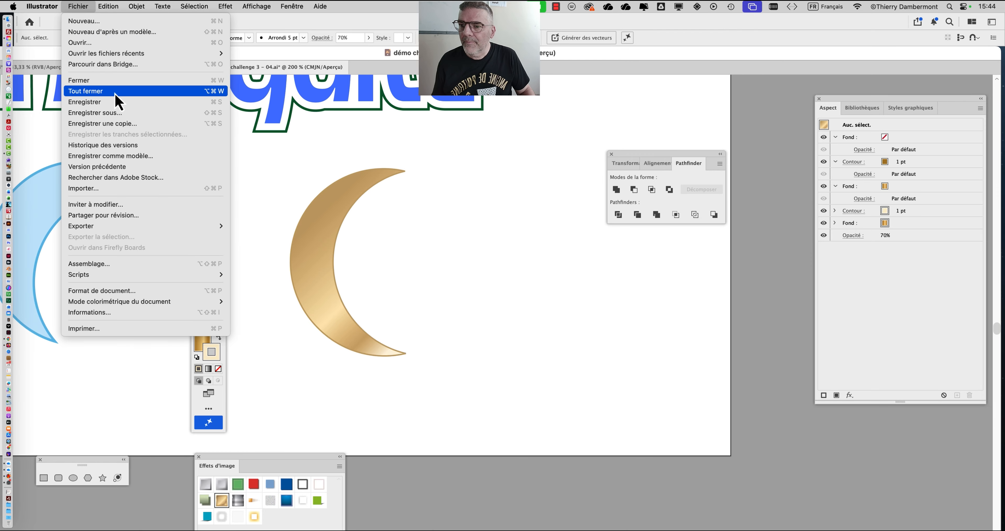
{"action": "left_click", "coordinate": [123, 119]}
{"action": "key", "text": "super+shift+s"}
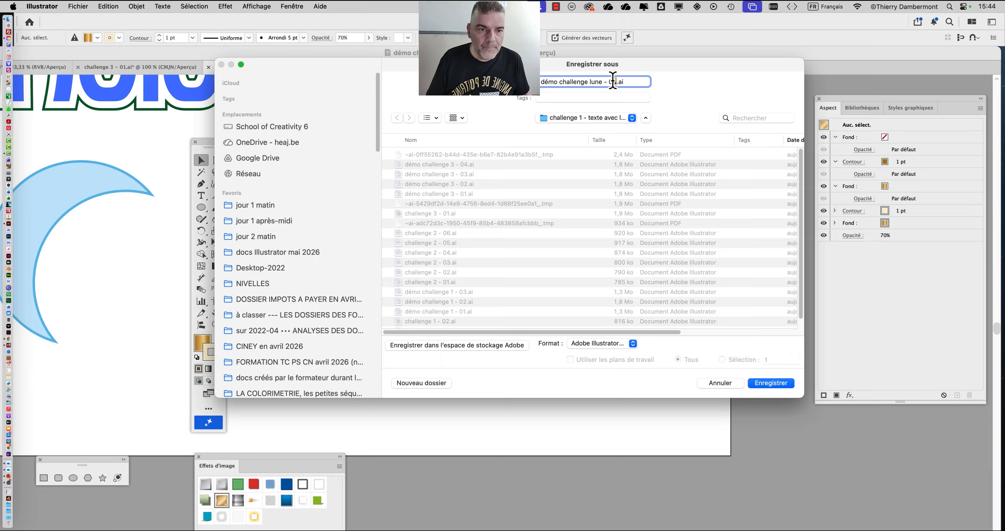
{"action": "key", "text": "Return"}
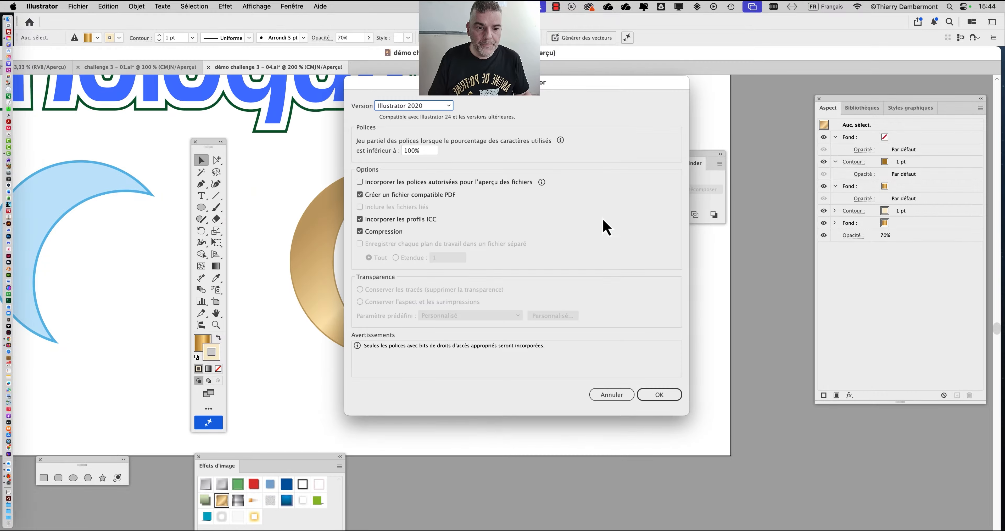
{"action": "left_click", "coordinate": [663, 396]}
- Shift only the crescent's cutting circle slightly down and left with Group Selection, and return to the Selection tool
{"action": "left_click", "coordinate": [328, 214]}
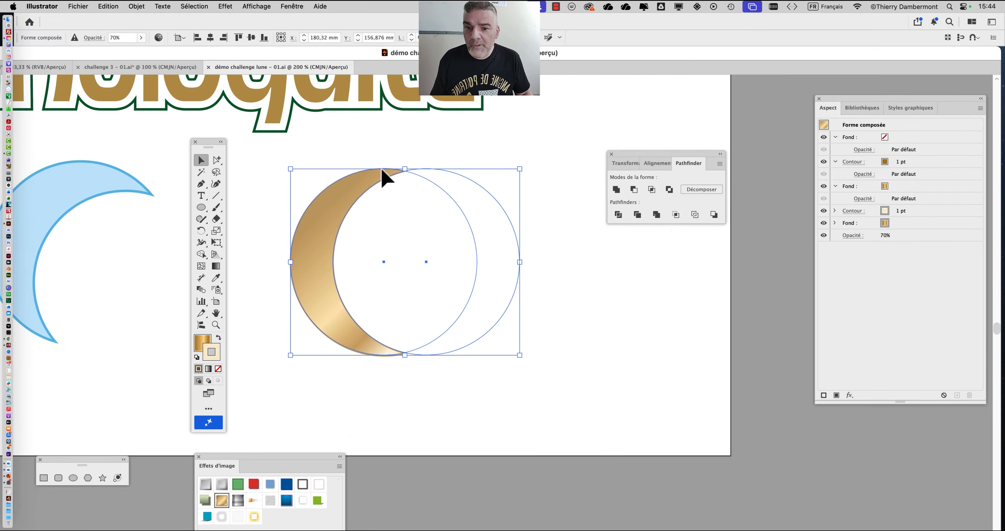
{"action": "left_click", "coordinate": [216, 161]}
{"action": "left_click", "coordinate": [556, 153]}
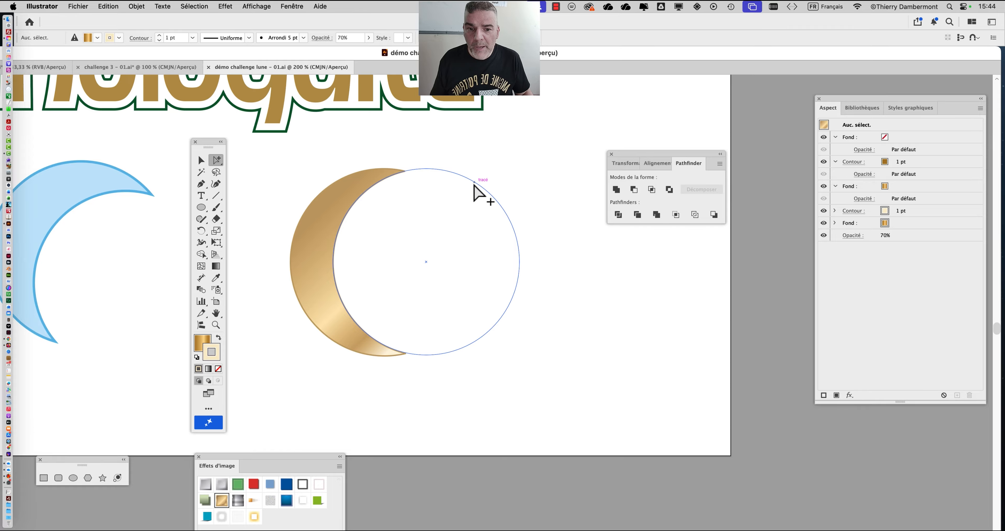
{"action": "mouse_move", "coordinate": [474, 185]}
{"action": "left_mouse_down"}
{"action": "mouse_move", "coordinate": [558, 208]}
{"action": "mouse_move", "coordinate": [468, 191]}
{"action": "left_mouse_up"}
{"action": "left_click", "coordinate": [201, 160]}
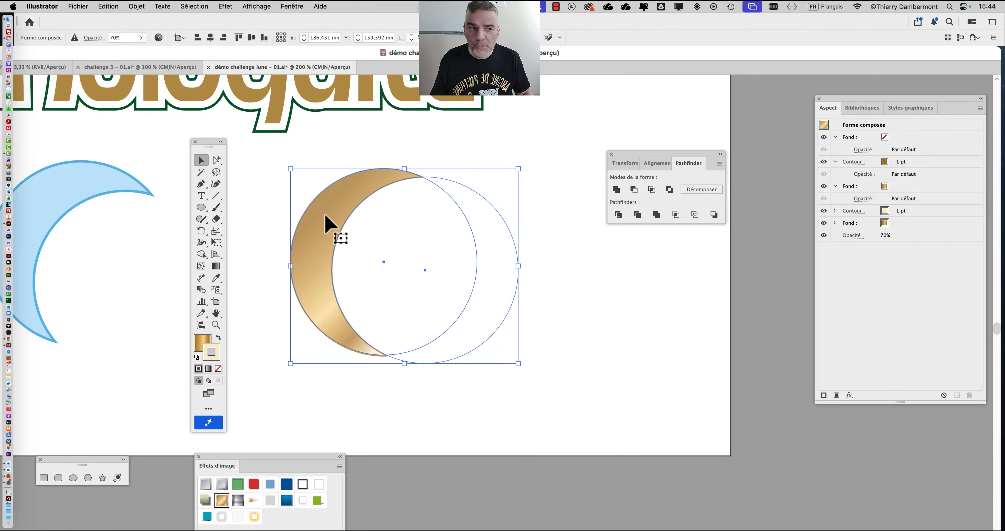
- Move the tools away from the crescent, show the layers beside it, and expand Calque 1
{"action": "left_click_drag", "start_coordinate": [220, 151], "coordinate": [64, 127]}
{"action": "left_click_drag", "start_coordinate": [349, 193], "coordinate": [248, 150]}
{"action": "left_click", "coordinate": [293, 7]}
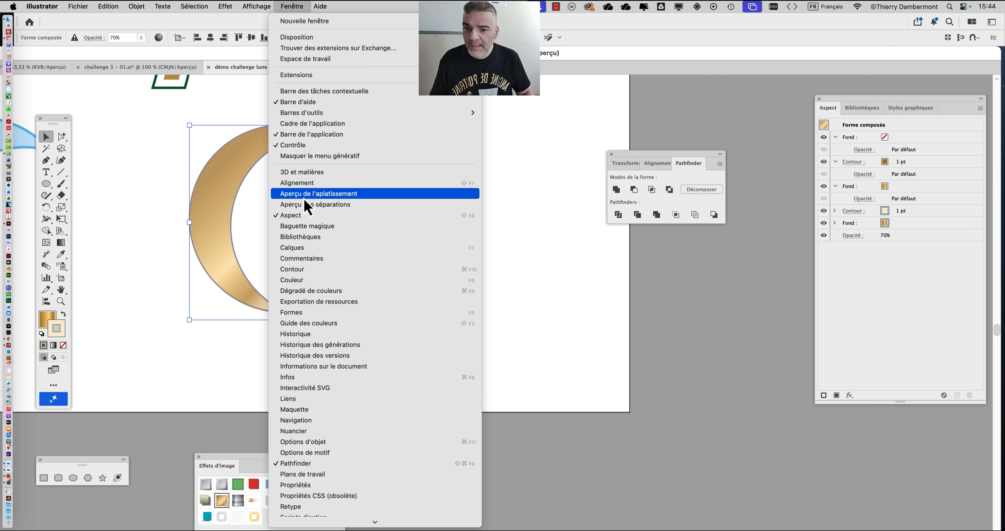
{"action": "left_click", "coordinate": [321, 250]}
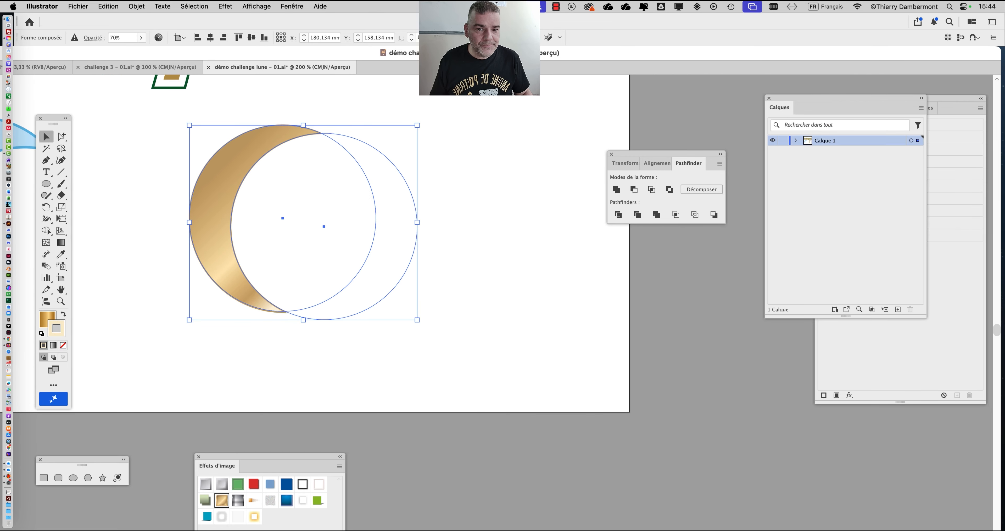
{"action": "left_click_drag", "start_coordinate": [783, 109], "coordinate": [453, 150]}
{"action": "left_click", "coordinate": [465, 180]}
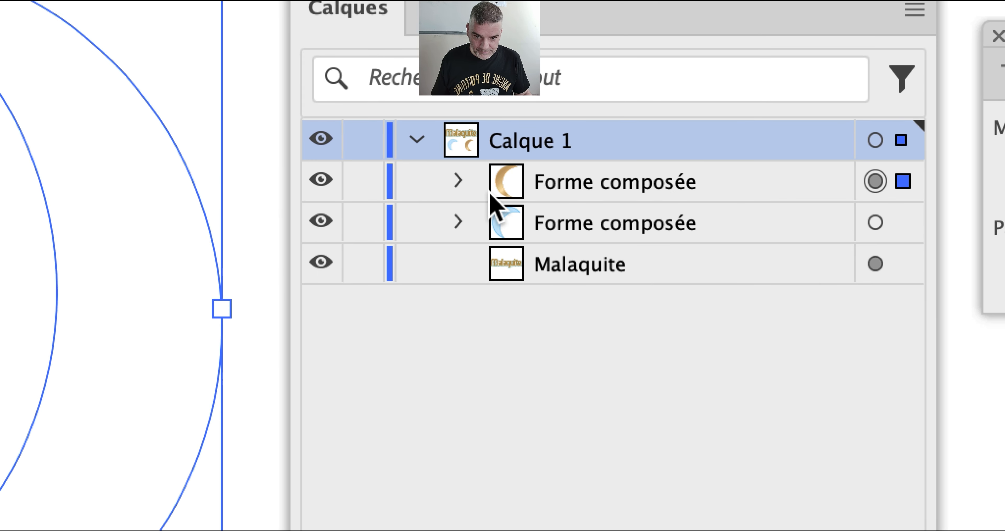
- Inspect the gold compound shape's component ellipses in the layers, and expand the shape into a single plain path
{"action": "left_click", "coordinate": [484, 190]}
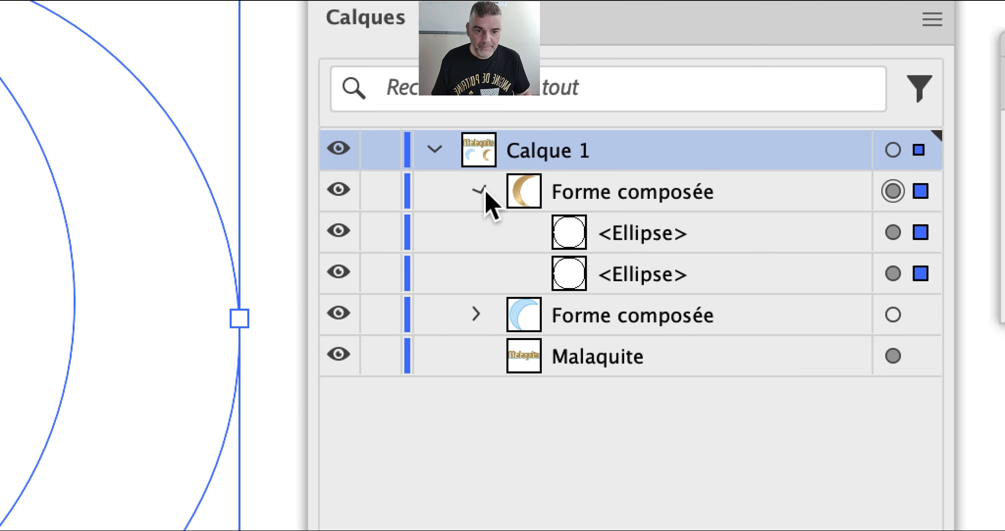
{"action": "left_click", "coordinate": [480, 191]}
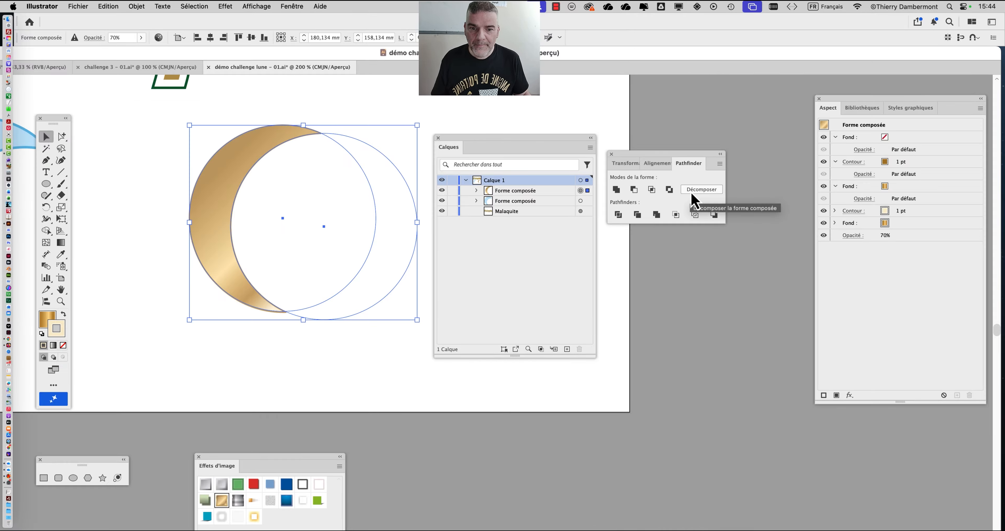
{"action": "left_click", "coordinate": [691, 195]}
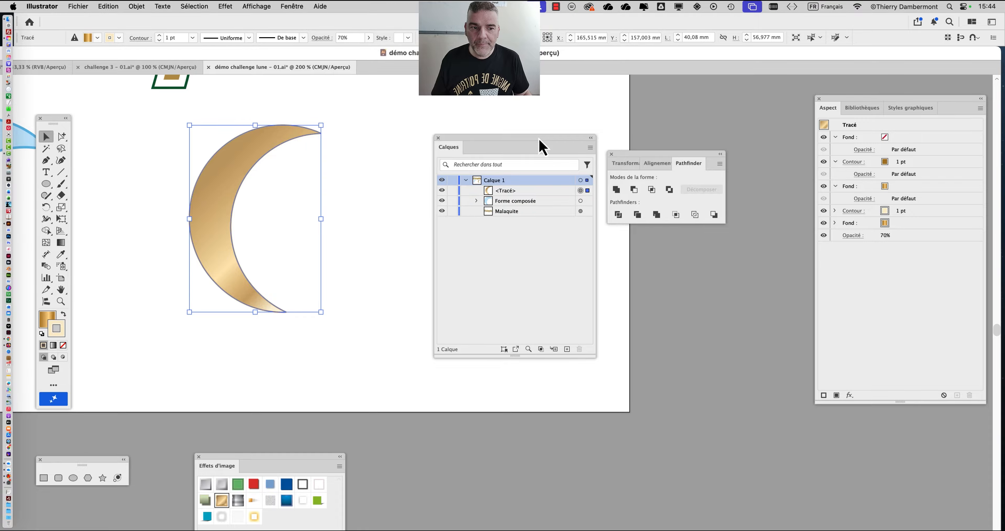
- Apply the Or métal style from the image effects library to the expanded crescent
{"action": "left_click_drag", "start_coordinate": [542, 145], "coordinate": [537, 166]}
{"action": "left_click", "coordinate": [354, 157]}
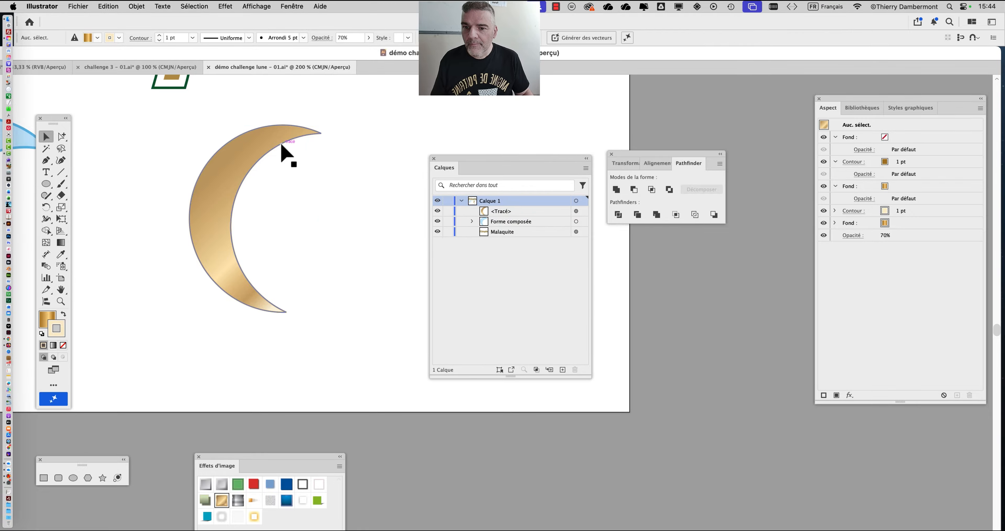
{"action": "left_click", "coordinate": [276, 142]}
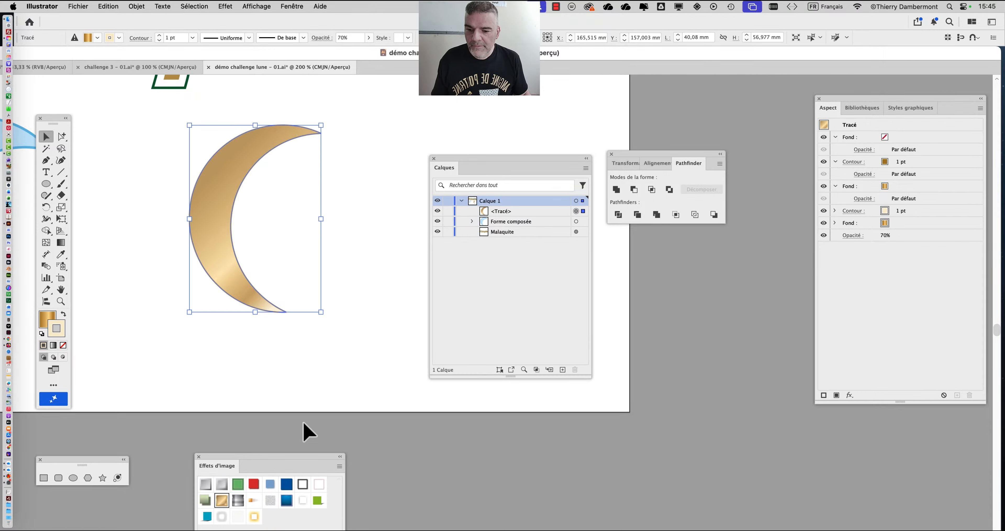
{"action": "left_click_drag", "start_coordinate": [293, 466], "coordinate": [373, 178]}
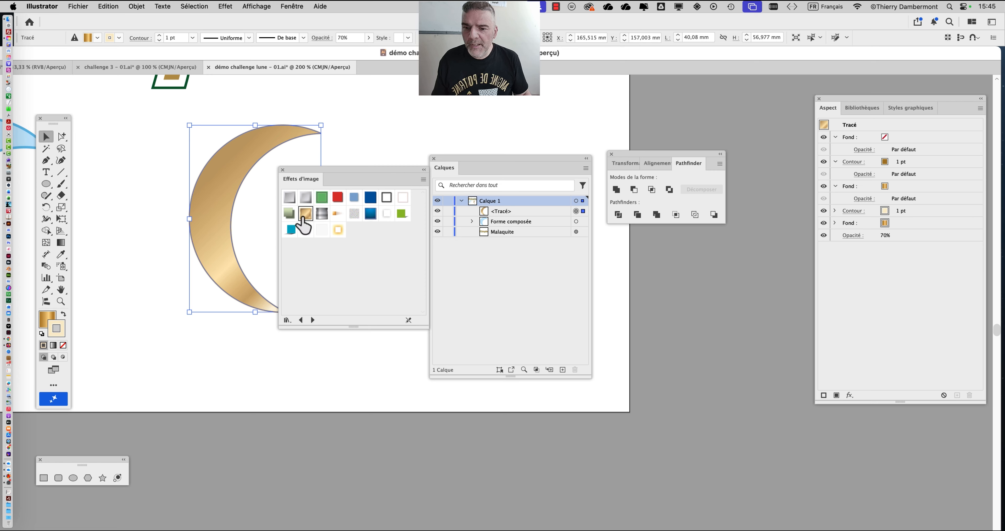
{"action": "key", "text": "alt+super+8"}
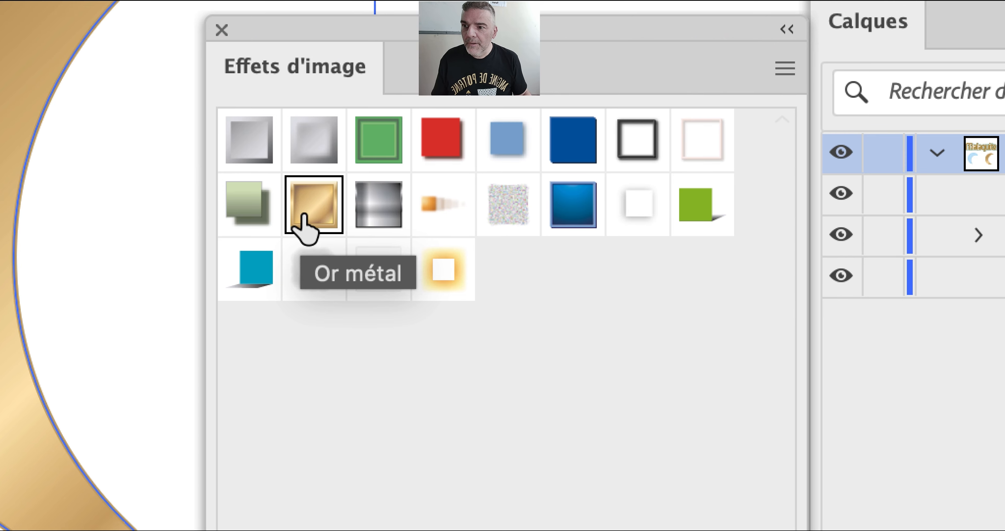
{"action": "left_click", "coordinate": [303, 217]}
{"action": "key", "text": "alt+super+8"}
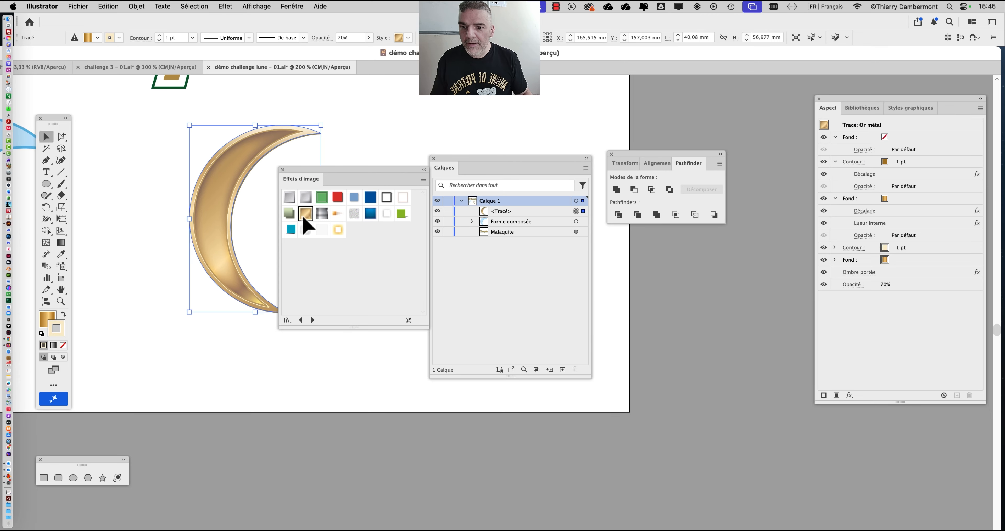
- Deselect the crescent and move the image effects and layers panels clear of it
{"action": "left_click_drag", "start_coordinate": [297, 177], "coordinate": [181, 363]}
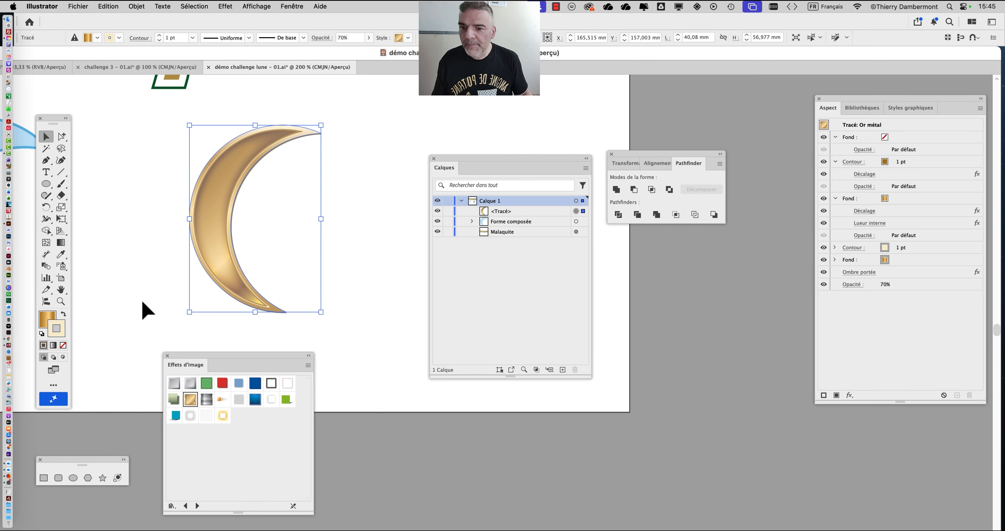
{"action": "left_click", "coordinate": [148, 311]}
{"action": "scroll", "coordinate": [173, 226], "scroll_direction": "up", "scroll_amount": 1}
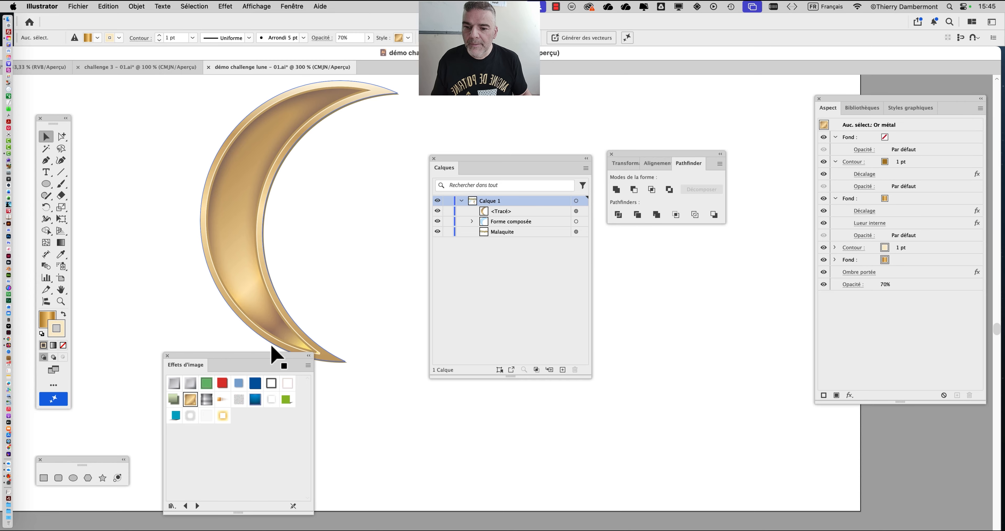
{"action": "left_click_drag", "start_coordinate": [262, 367], "coordinate": [192, 383]}
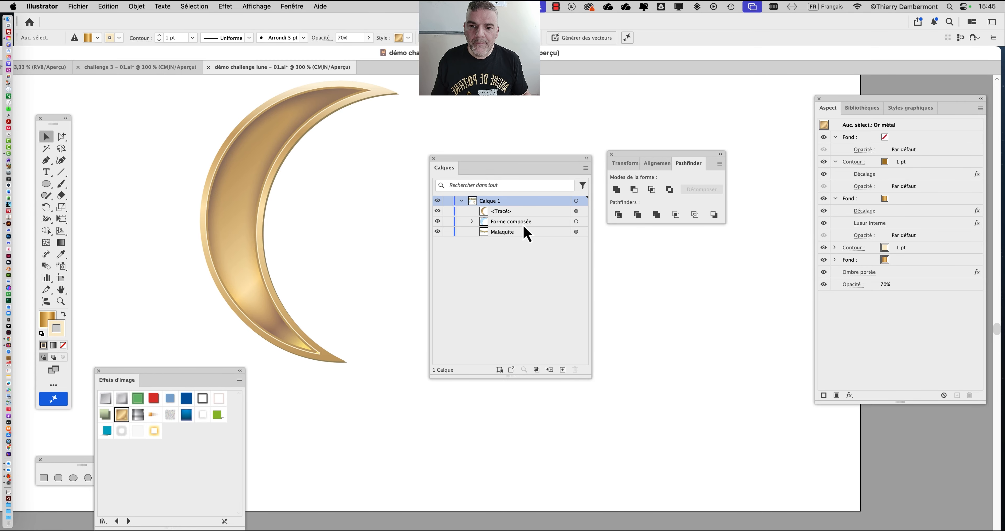
{"action": "scroll", "coordinate": [390, 218], "scroll_direction": "down", "scroll_amount": 2}
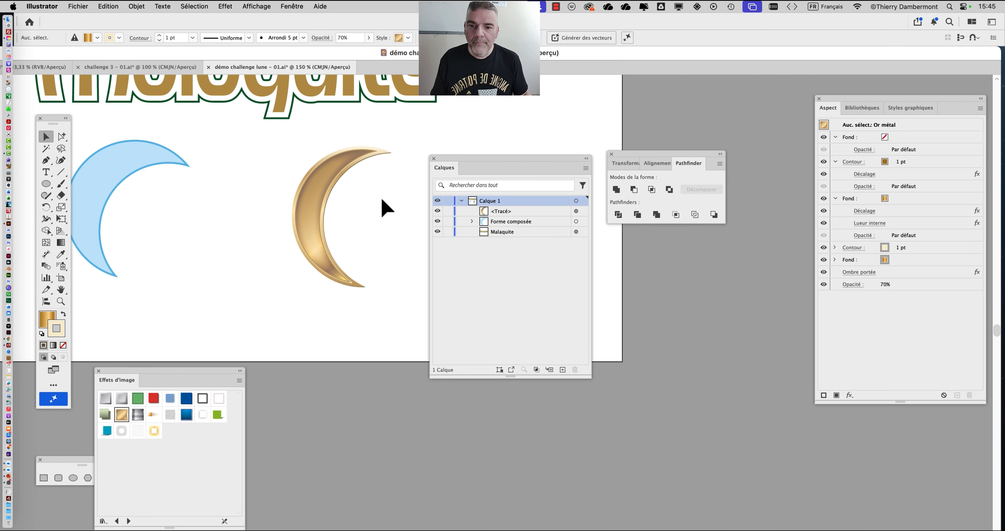
{"action": "left_click_drag", "start_coordinate": [452, 171], "coordinate": [571, 268]}
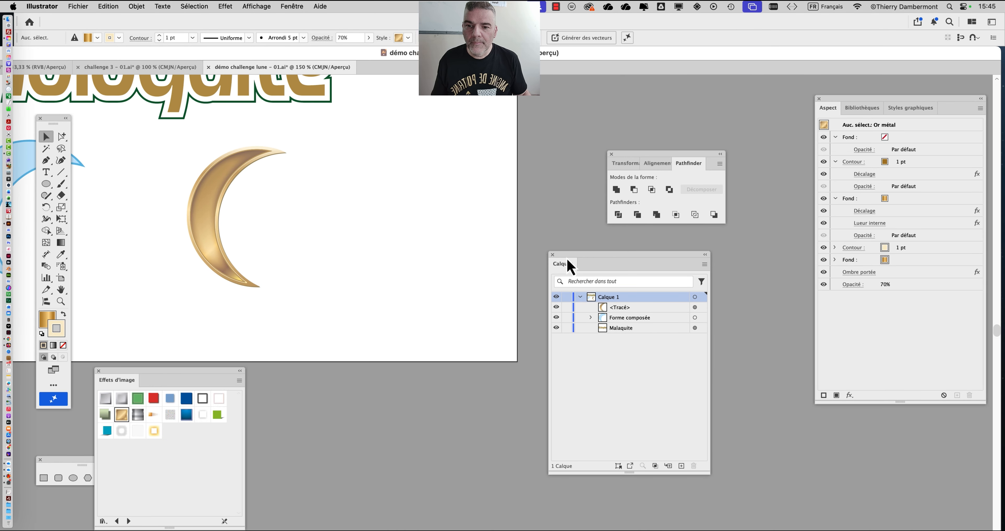
- Draw a circle about 54 mm in diameter to the right of the gold crescent
{"action": "left_click", "coordinate": [46, 184]}
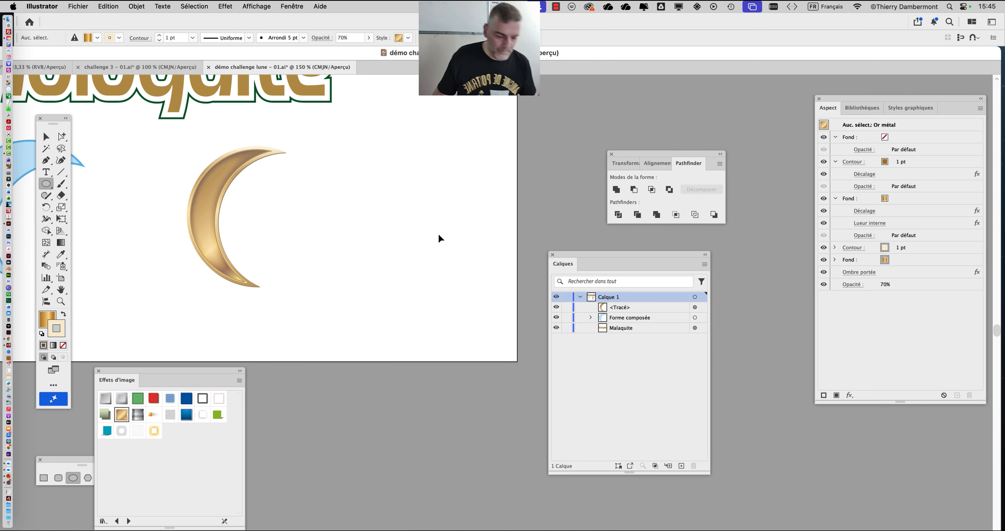
{"action": "left_click_drag", "start_coordinate": [385, 213], "coordinate": [452, 279]}
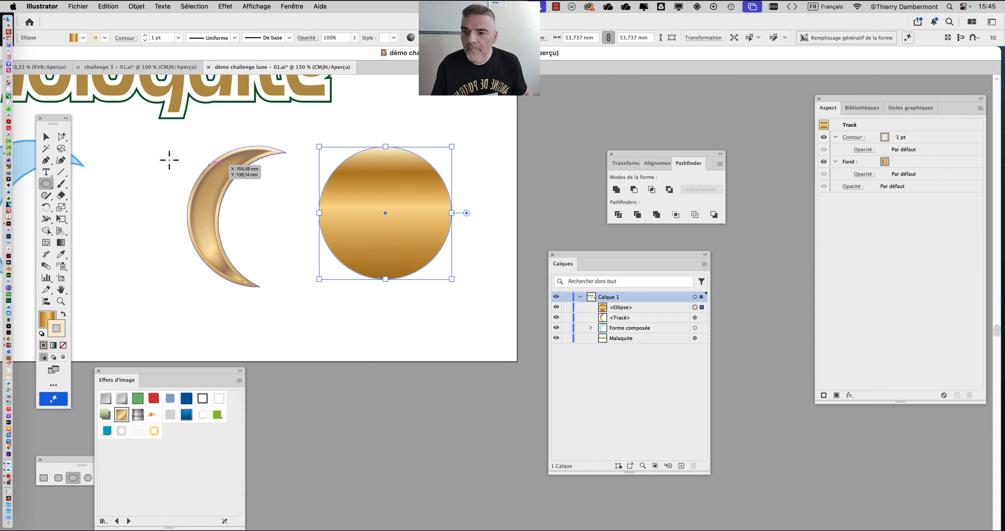
- Detach the shape tools as a floating palette above the circle, and draw a five-pointed star overlapping the circle's right edge
{"action": "left_click", "coordinate": [46, 185]}
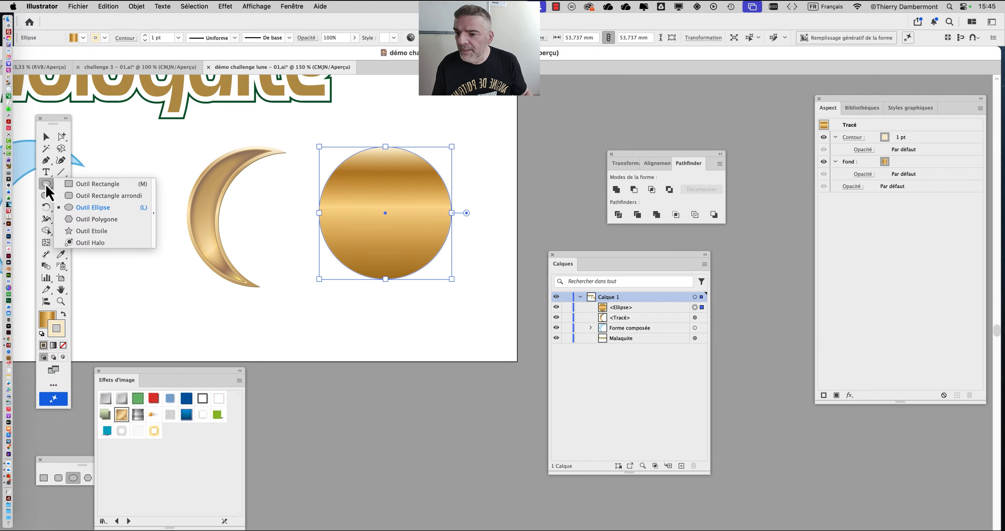
{"action": "left_click", "coordinate": [155, 193]}
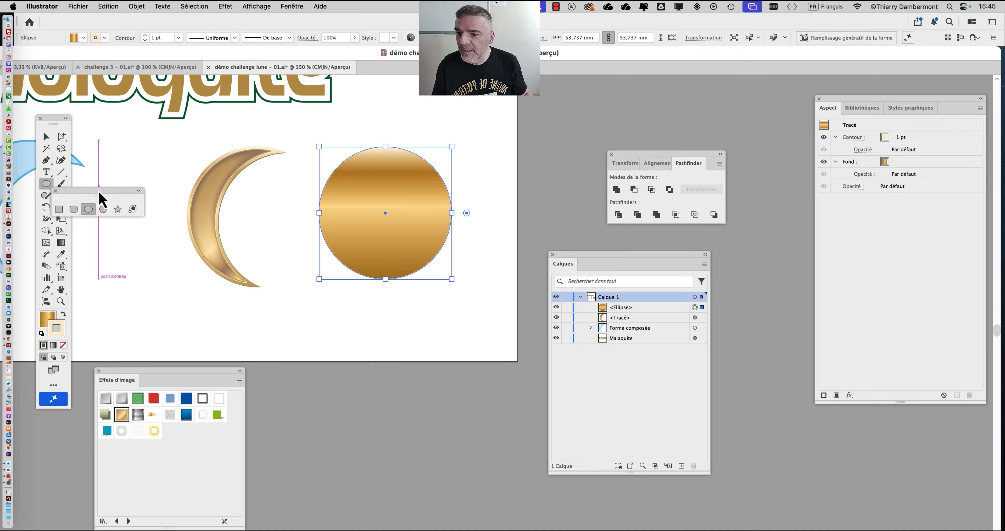
{"action": "left_click_drag", "start_coordinate": [102, 200], "coordinate": [483, 109]}
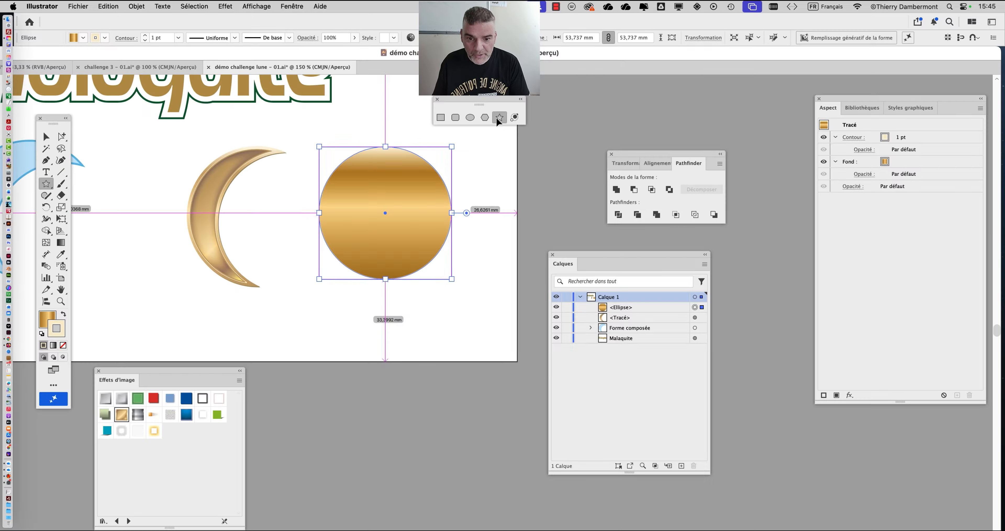
{"action": "left_click_drag", "start_coordinate": [428, 209], "coordinate": [499, 213]}
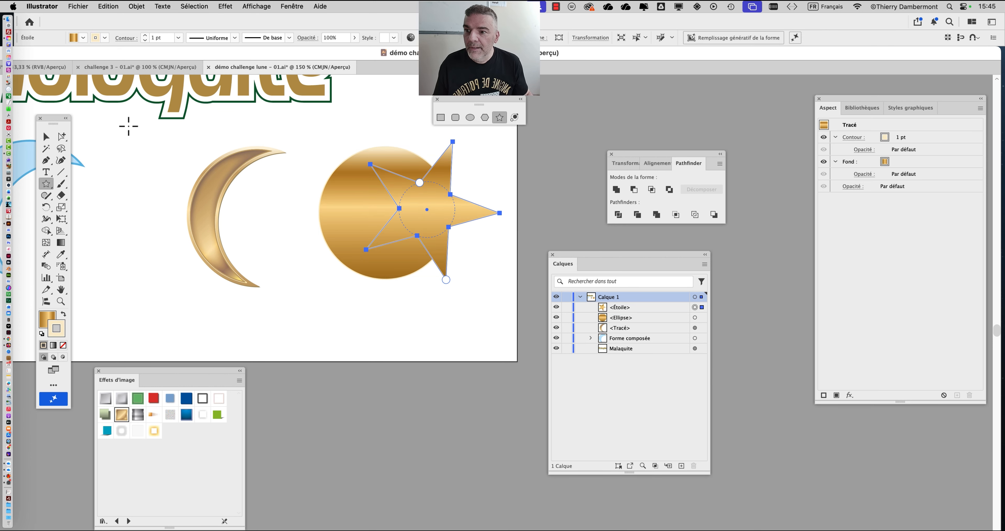
- Select the circle and the overlapping star together
{"action": "left_click", "coordinate": [46, 137]}
{"action": "left_click", "coordinate": [339, 159]}
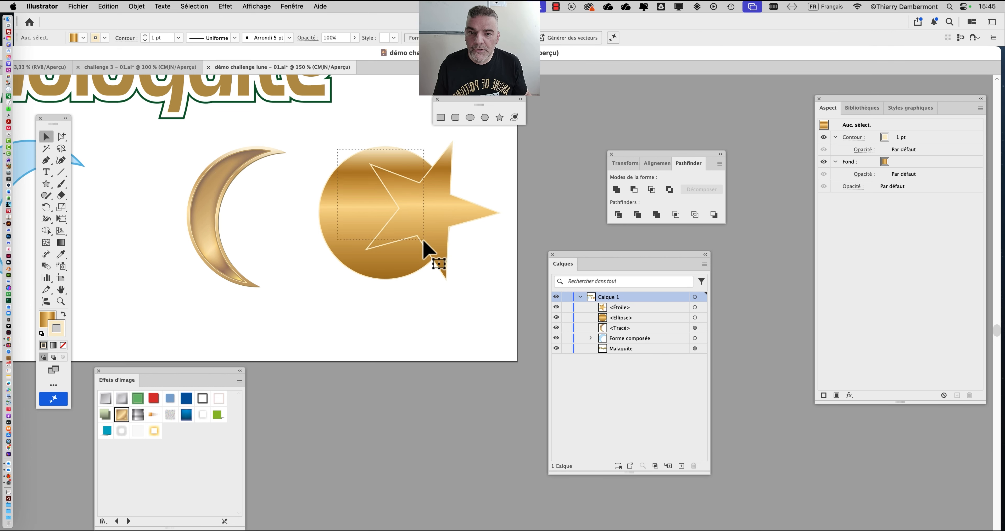
{"action": "left_click_drag", "start_coordinate": [423, 240], "coordinate": [425, 242]}
- Try subtracting the star from the circle as a compound shape, and undo the subtraction
{"action": "left_click", "coordinate": [637, 194]}
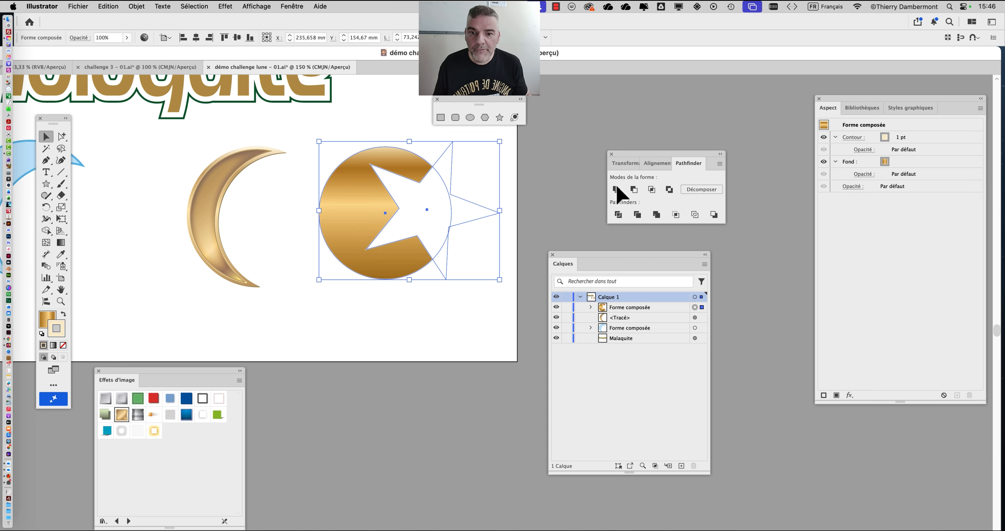
{"action": "left_click", "coordinate": [108, 6]}
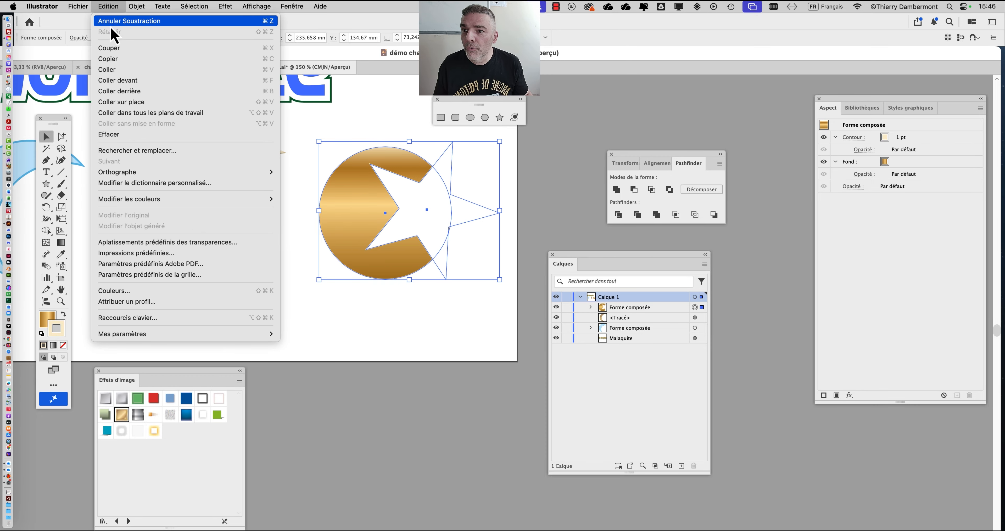
{"action": "left_click", "coordinate": [142, 21]}
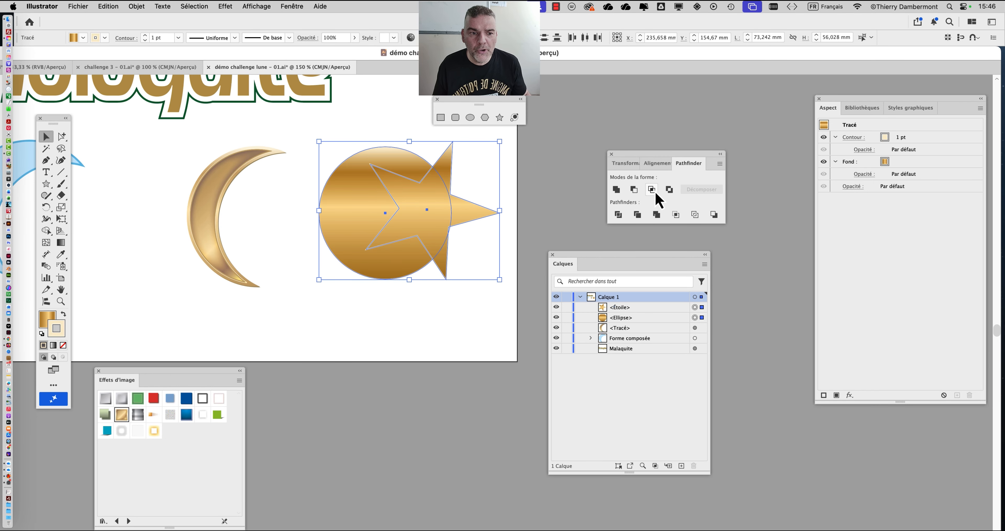
- Exclude the overlap of the circle and star as an editable compound shape, and deselect it
{"action": "left_click", "coordinate": [670, 191]}
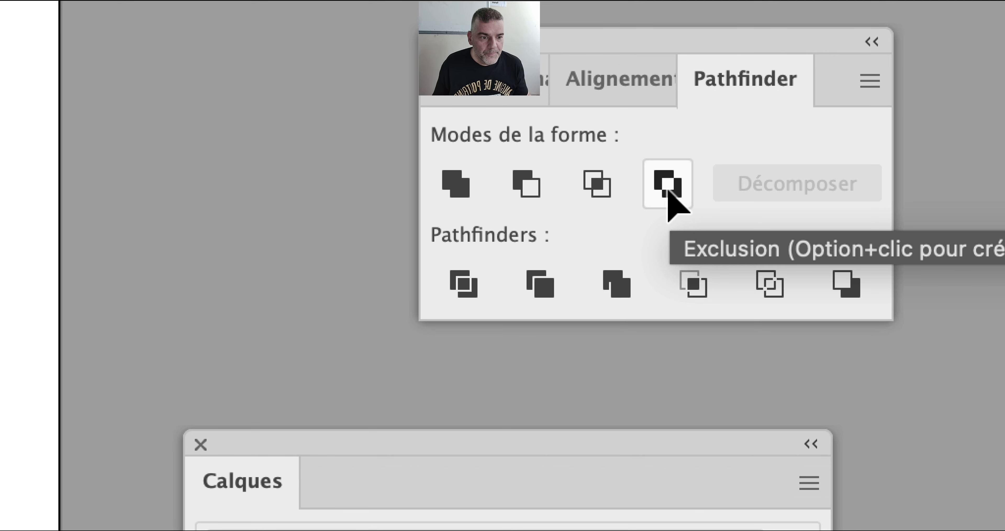
{"action": "key", "text": "super+z"}
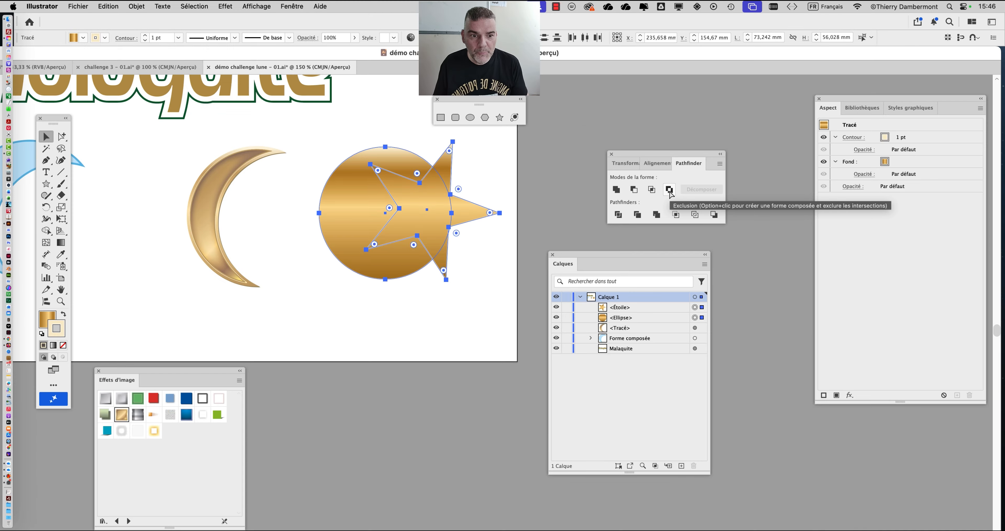
{"action": "left_click", "coordinate": [669, 191], "text": "alt"}
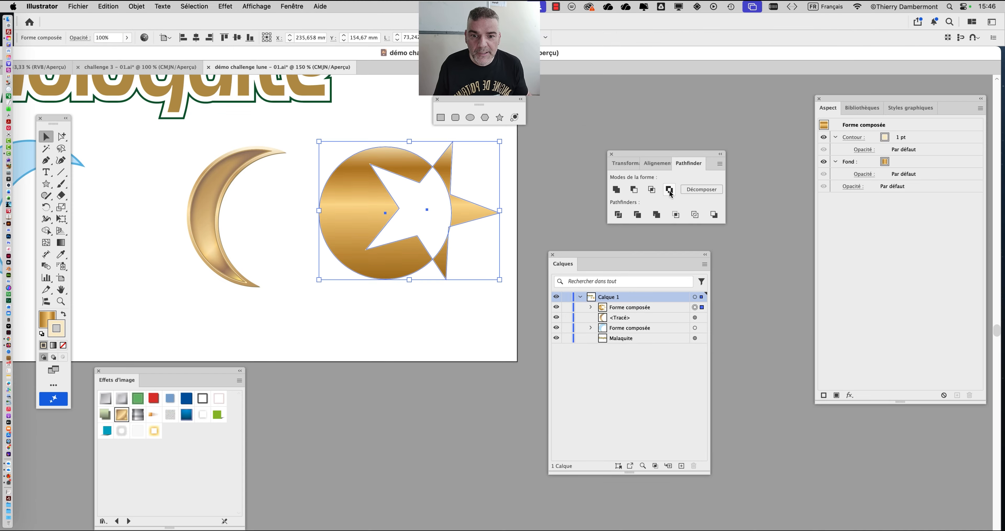
{"action": "left_click", "coordinate": [503, 189]}
- Shrink only the star within the compound shape to about 33 × 35 mm and place it across the circle's right edge
{"action": "scroll", "coordinate": [417, 201], "scroll_direction": "up", "scroll_amount": 2}
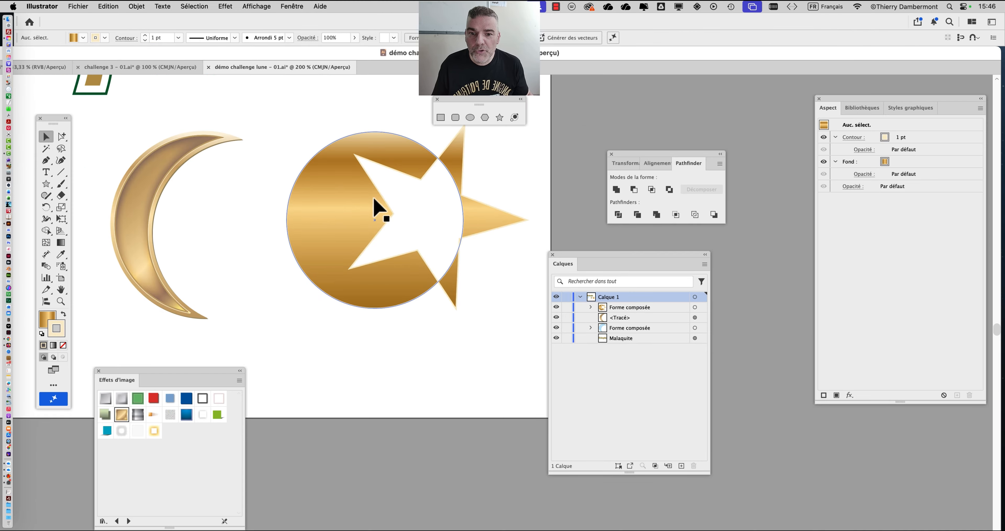
{"action": "scroll", "coordinate": [396, 209], "scroll_direction": "up", "scroll_amount": 2}
{"action": "scroll", "coordinate": [399, 213], "scroll_direction": "down", "scroll_amount": 2}
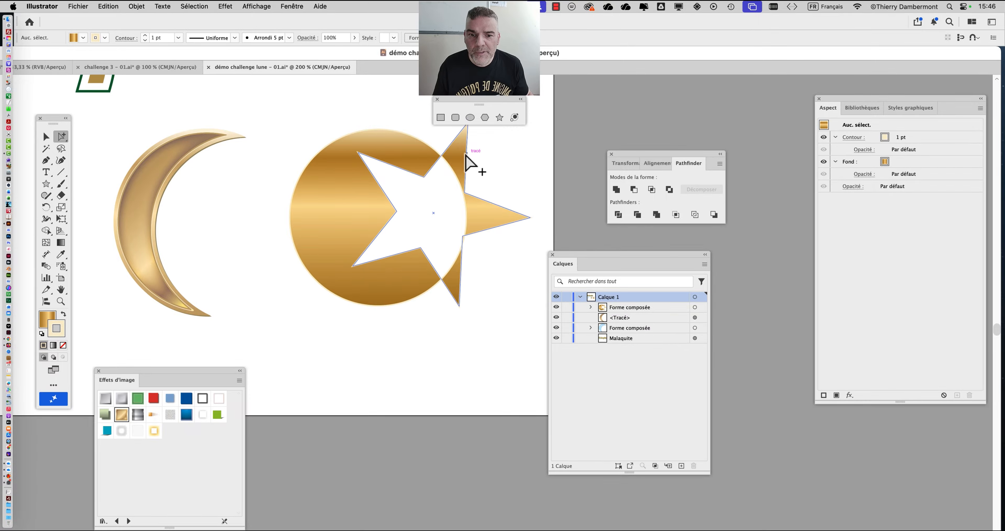
{"action": "mouse_move", "coordinate": [466, 156]}
{"action": "left_mouse_down"}
{"action": "mouse_move", "coordinate": [560, 157]}
{"action": "mouse_move", "coordinate": [498, 191]}
{"action": "mouse_move", "coordinate": [469, 191]}
{"action": "mouse_move", "coordinate": [461, 161]}
{"action": "left_mouse_up"}
{"action": "left_click", "coordinate": [62, 219]}
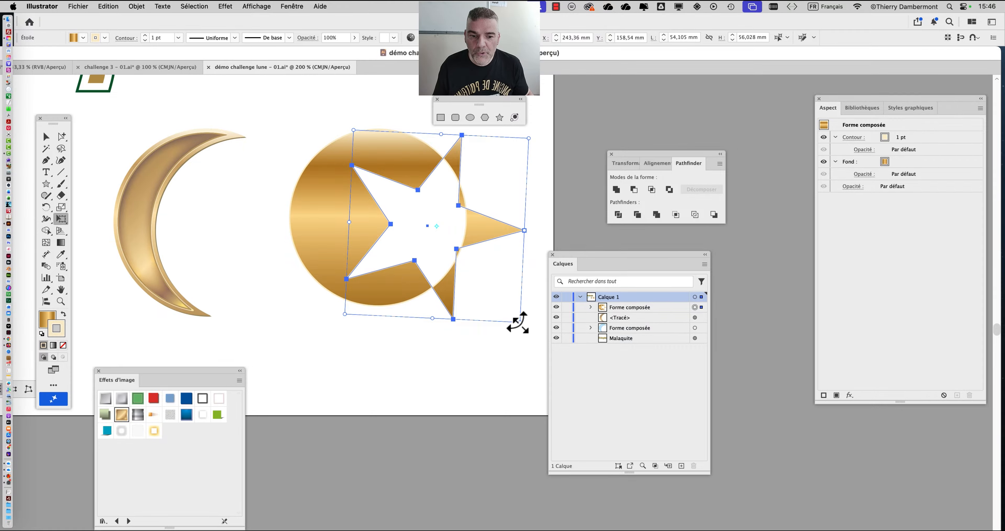
{"action": "left_click_drag", "start_coordinate": [520, 322], "coordinate": [460, 259]}
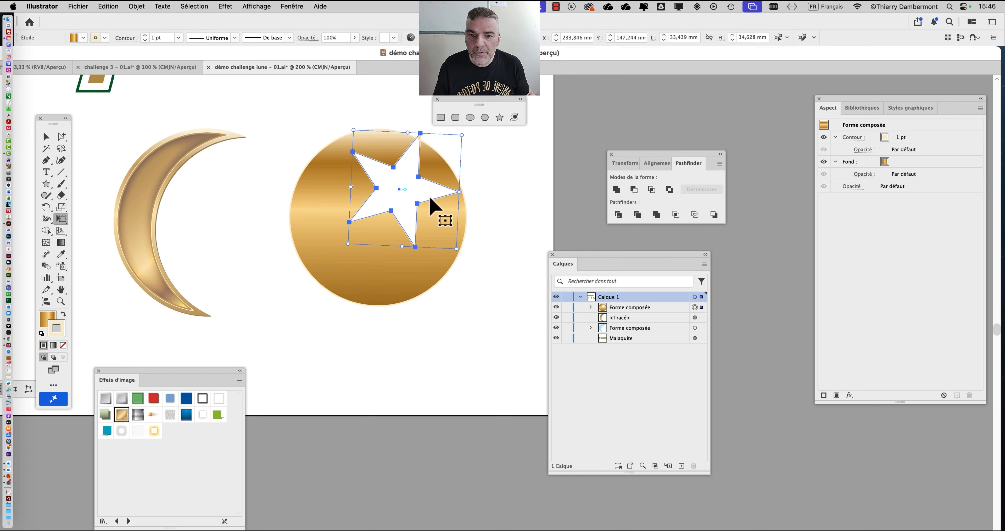
{"action": "left_click_drag", "start_coordinate": [434, 198], "coordinate": [503, 209]}
- Expand the circle-and-star compound shape, apply the Or métal style to it, and deselect it
{"action": "left_click", "coordinate": [46, 136]}
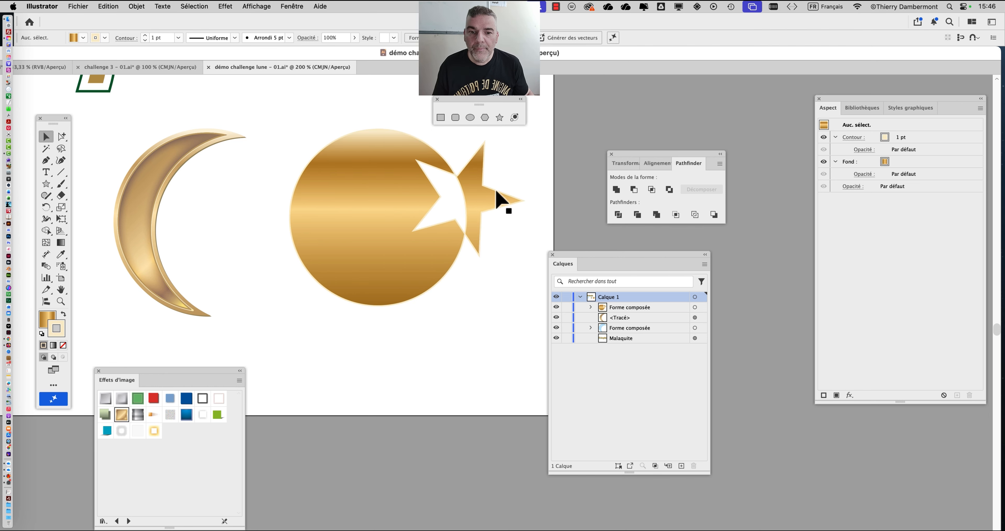
{"action": "left_click", "coordinate": [507, 209]}
{"action": "left_click", "coordinate": [697, 191]}
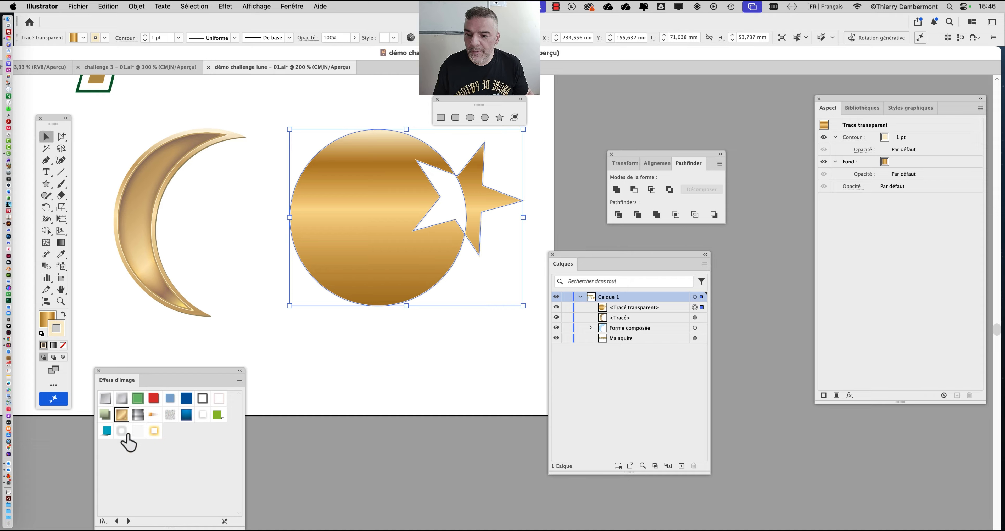
{"action": "left_click", "coordinate": [122, 415]}
{"action": "left_click", "coordinate": [413, 400]}
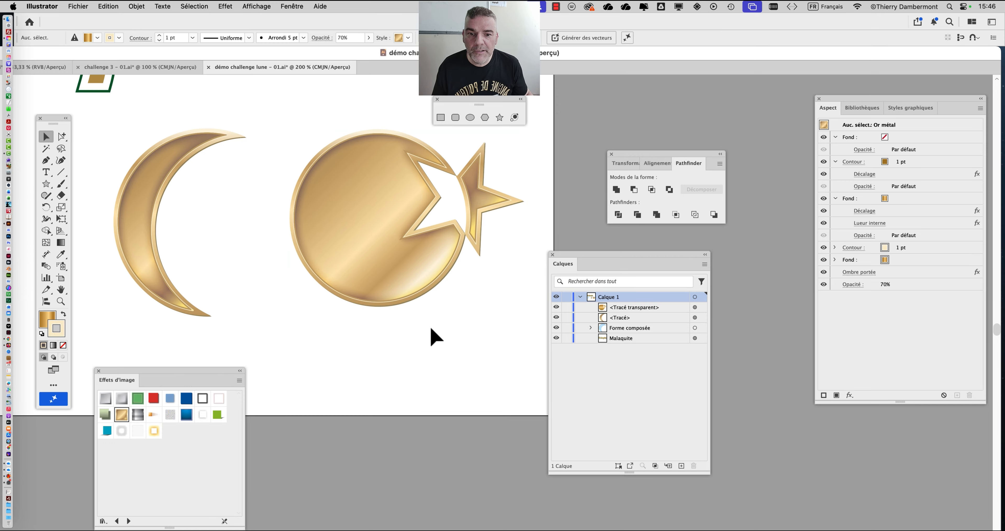
- Bring Pathfinder closer to the artwork, review its Exclusion shape mode, and move it back away from the artboard
{"action": "scroll", "coordinate": [434, 314], "scroll_direction": "down", "scroll_amount": 2}
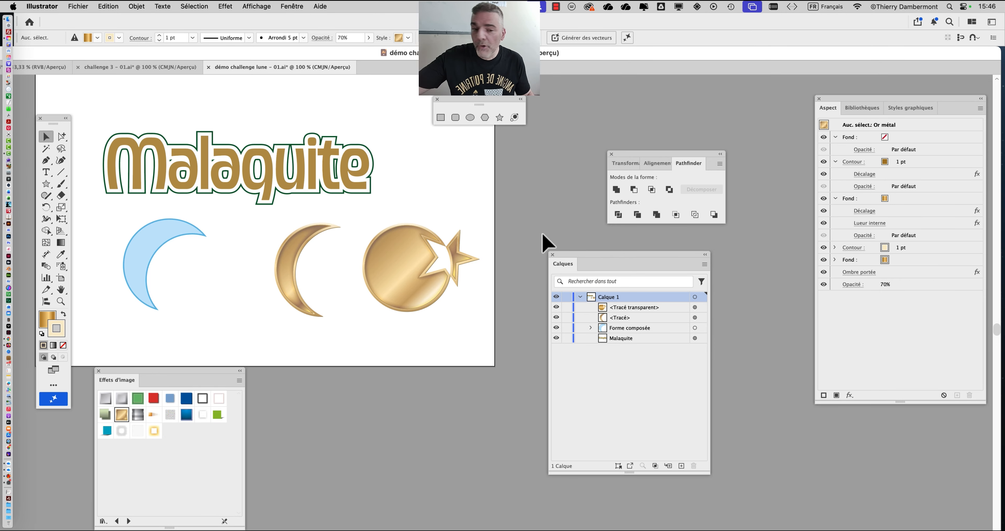
{"action": "left_click_drag", "start_coordinate": [627, 155], "coordinate": [525, 161]}
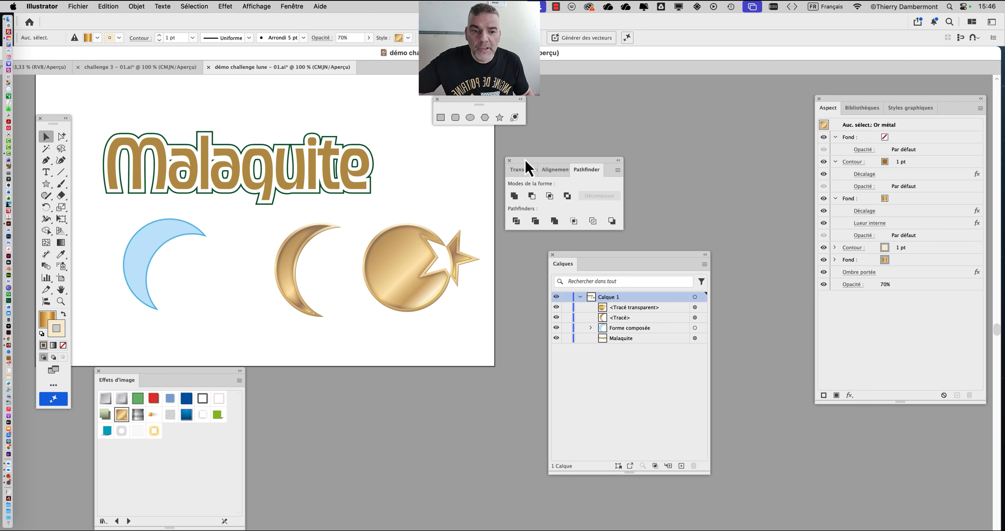
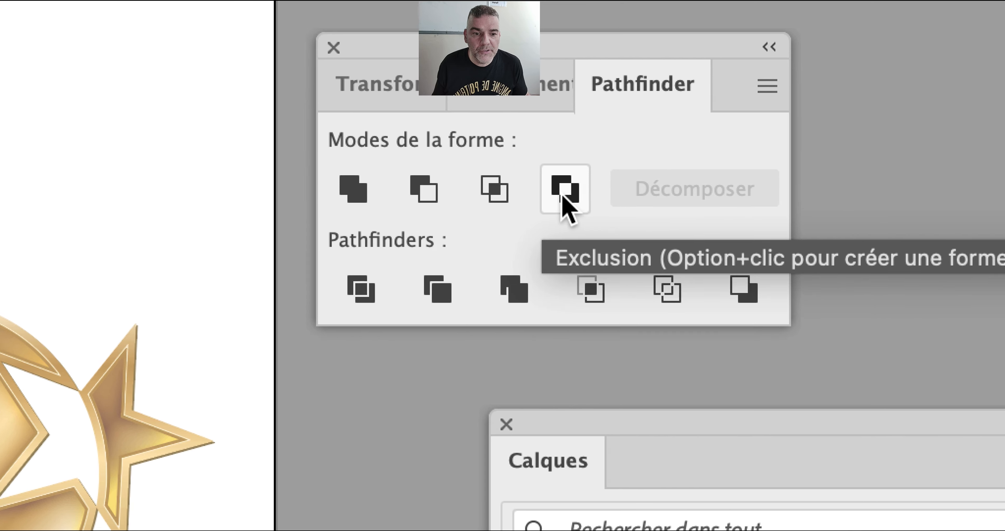
{"action": "left_click", "coordinate": [564, 197]}
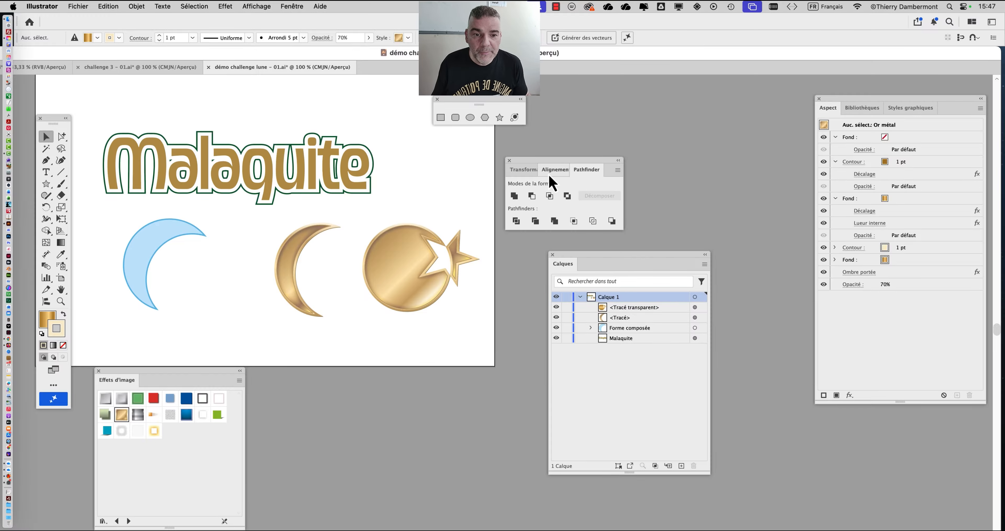
{"action": "left_click_drag", "start_coordinate": [553, 167], "coordinate": [658, 155]}
{"action": "key", "text": "super+minus"}
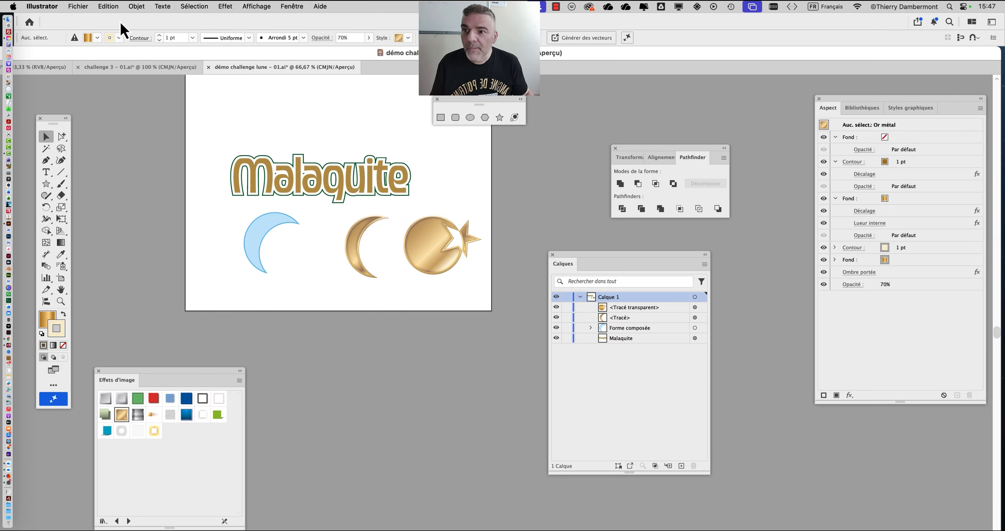
- Save the document as démo challenge lune - 02.ai, keeping the Illustrator 2020 version and its default options
{"action": "left_click", "coordinate": [80, 6]}
{"action": "left_click", "coordinate": [472, 143]}
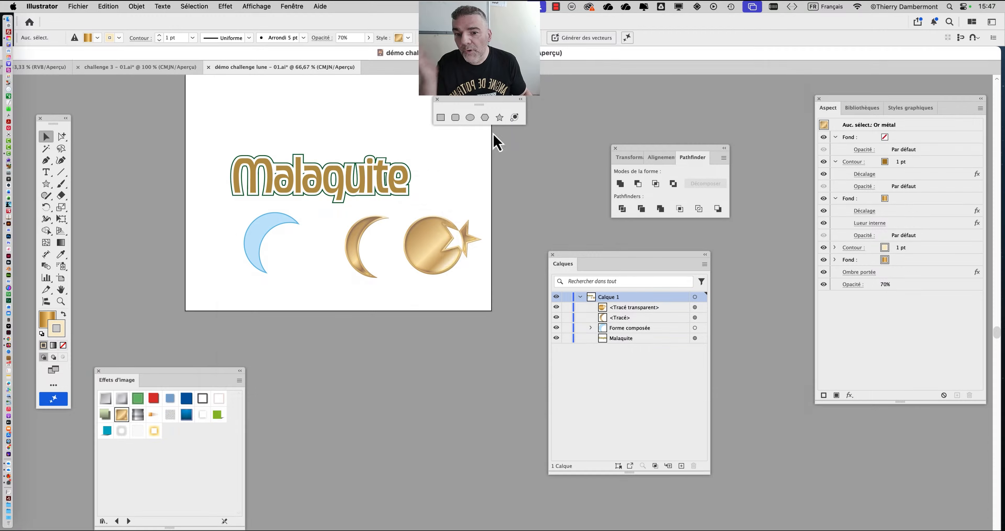
{"action": "left_click", "coordinate": [615, 82]}
{"action": "key", "text": "BackSpace"}
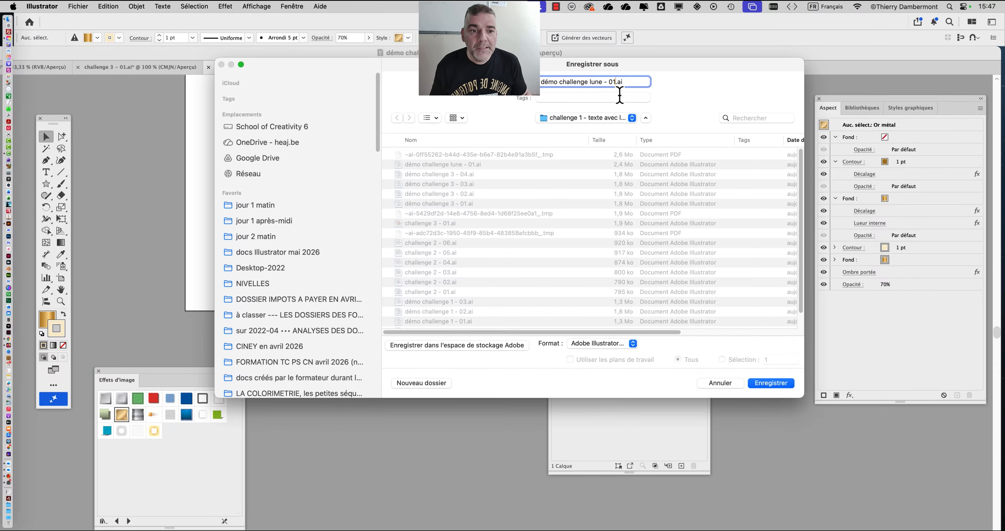
{"action": "type", "text": "2"}
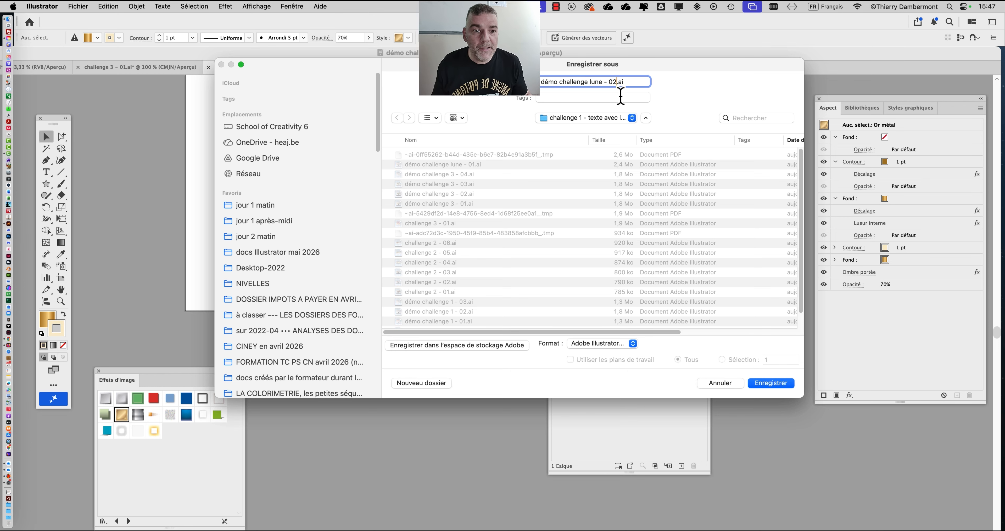
{"action": "left_click", "coordinate": [766, 386]}
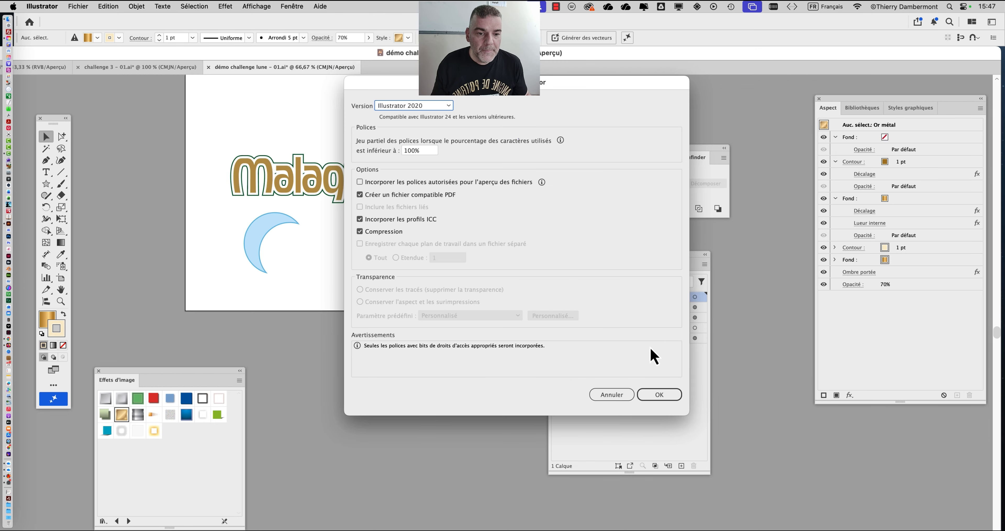
{"action": "left_click", "coordinate": [659, 394]}
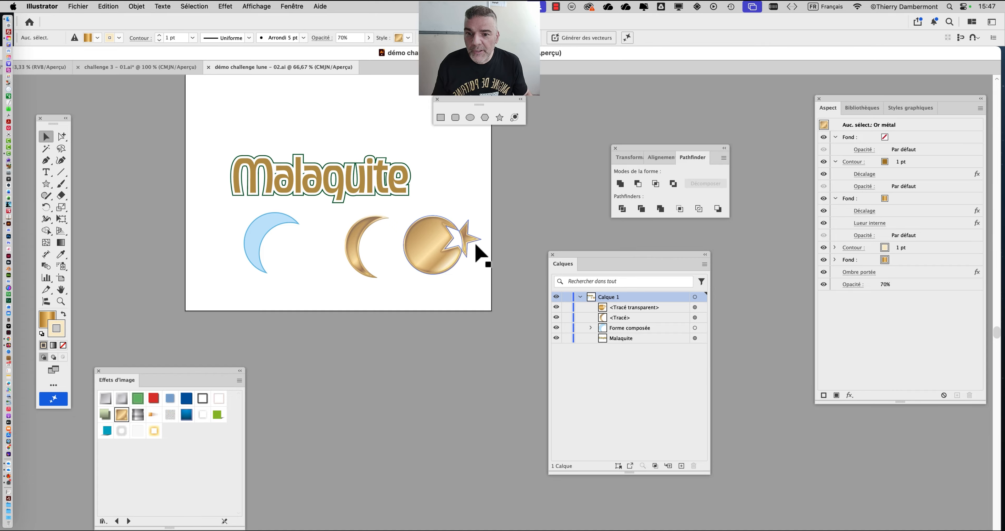
- Move the floating shape tools clear of the Malaquite text and shift the text slightly down
{"action": "left_click", "coordinate": [314, 193]}
{"action": "key", "text": "super+plus"}
{"action": "key", "text": "super+plus"}
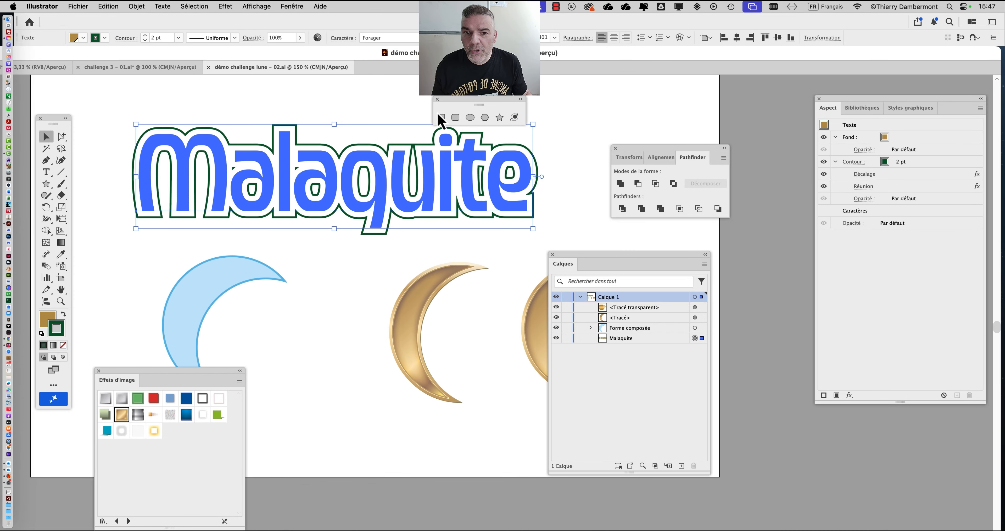
{"action": "left_click_drag", "start_coordinate": [456, 108], "coordinate": [699, 102]}
{"action": "left_click", "coordinate": [400, 101]}
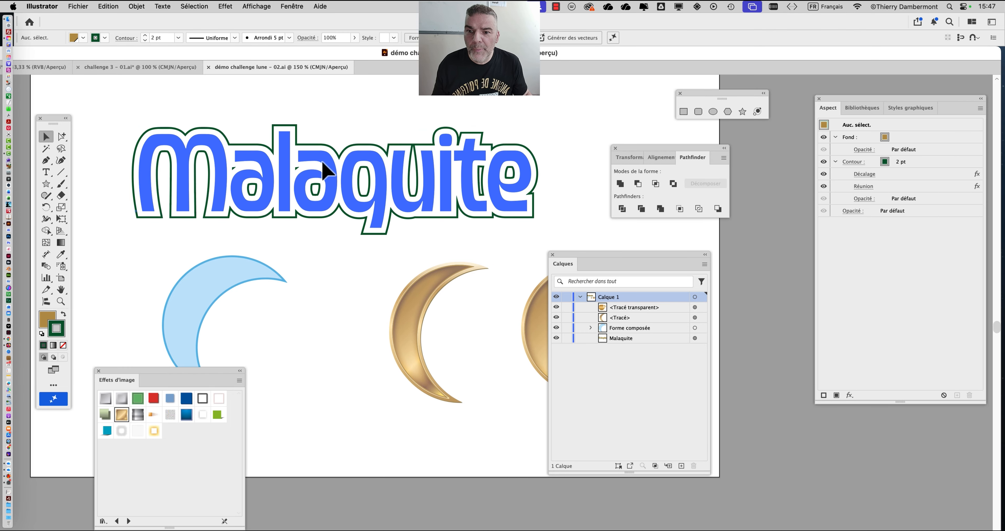
{"action": "left_click_drag", "start_coordinate": [326, 171], "coordinate": [328, 181]}
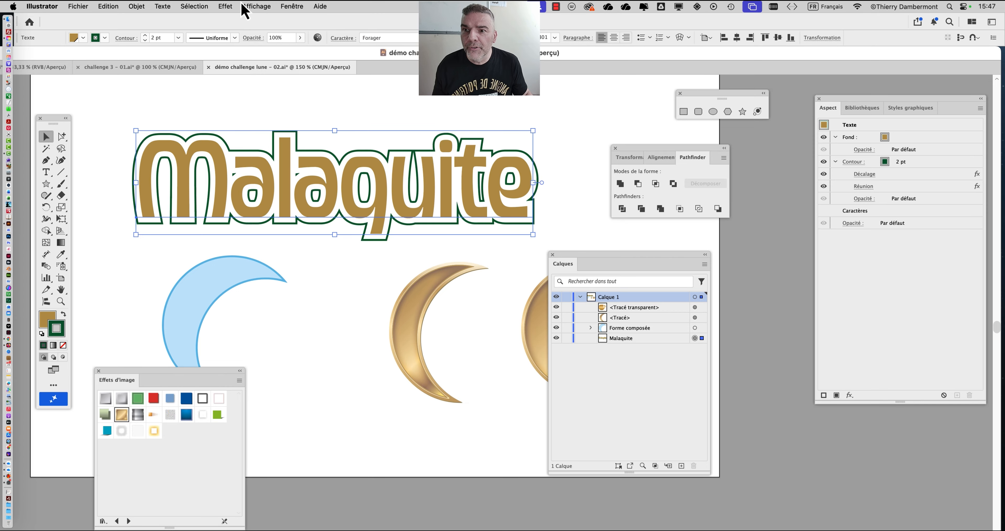
- Review the Pathfinder effects available for the Malaquite text, and deselect it
{"action": "left_click", "coordinate": [226, 6]}
{"action": "mouse_move", "coordinate": [249, 129]}
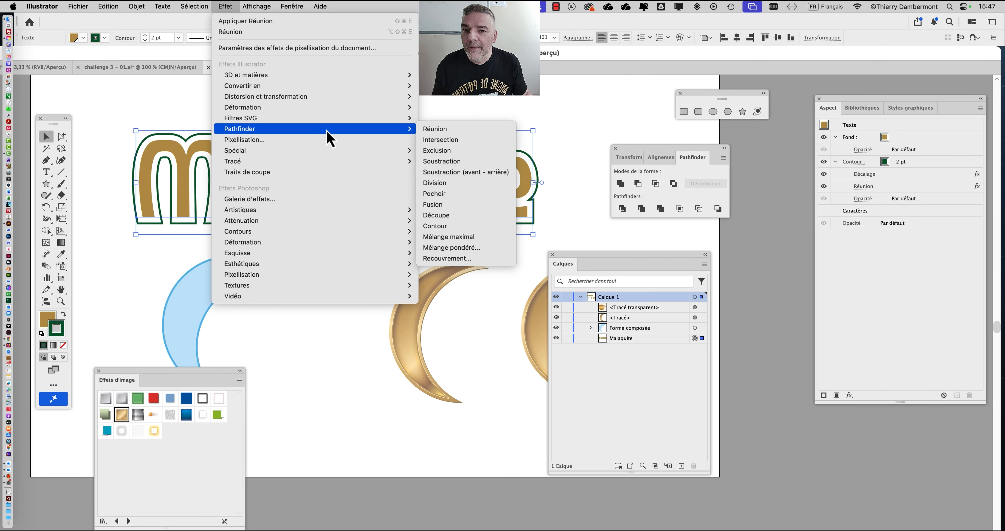
{"action": "left_click", "coordinate": [507, 99]}
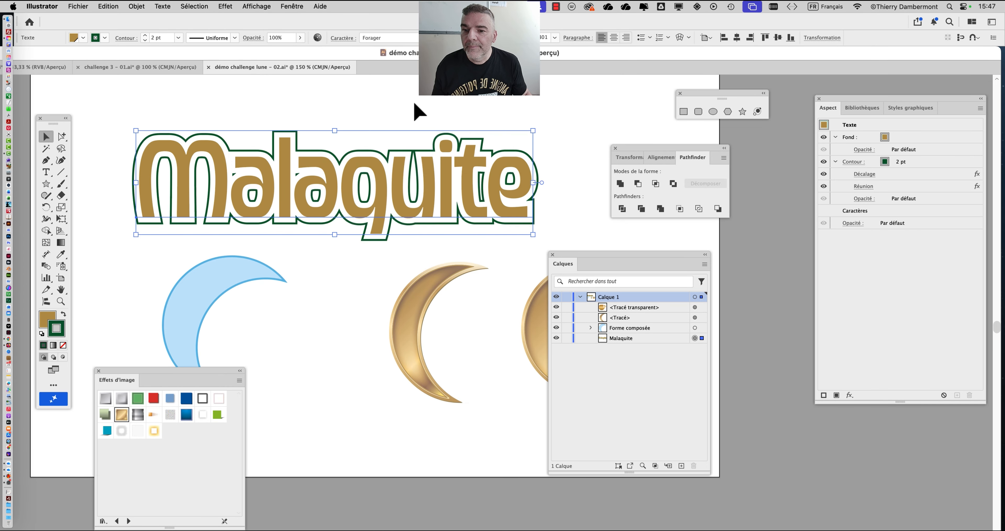
{"action": "left_click", "coordinate": [355, 119]}
{"action": "key", "text": "super+minus"}
{"action": "key", "text": "super+minus"}
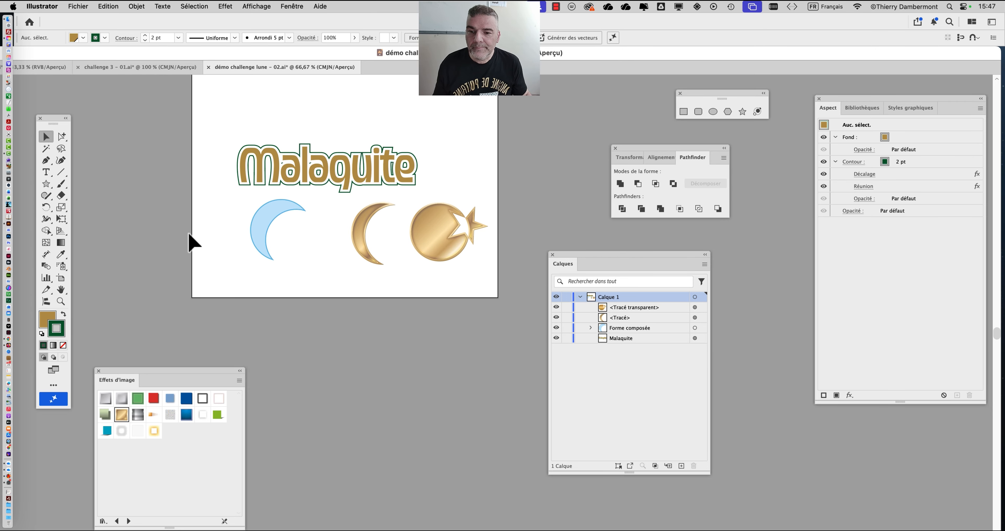
- Save the changes to démo challenge lune - 02.ai and close the document
{"action": "left_click", "coordinate": [79, 6]}
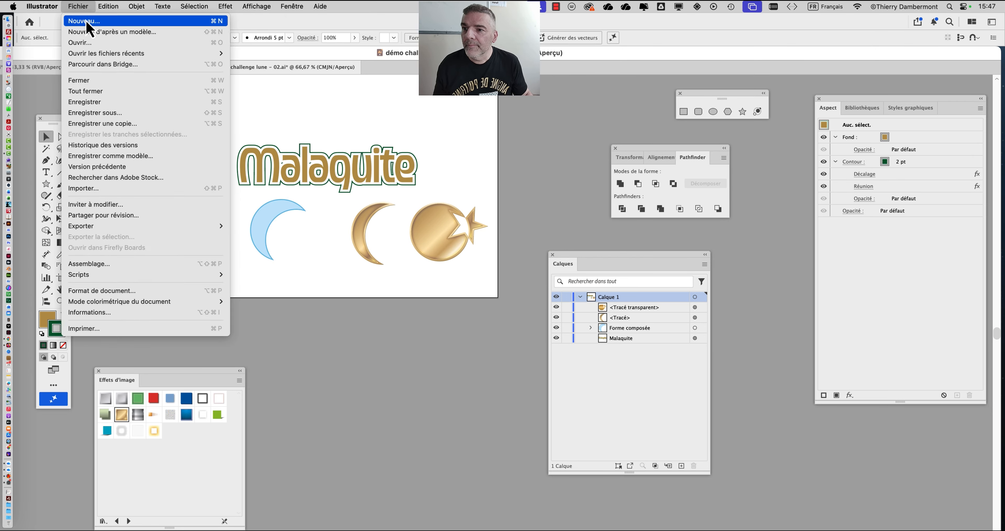
{"action": "left_click", "coordinate": [111, 102]}
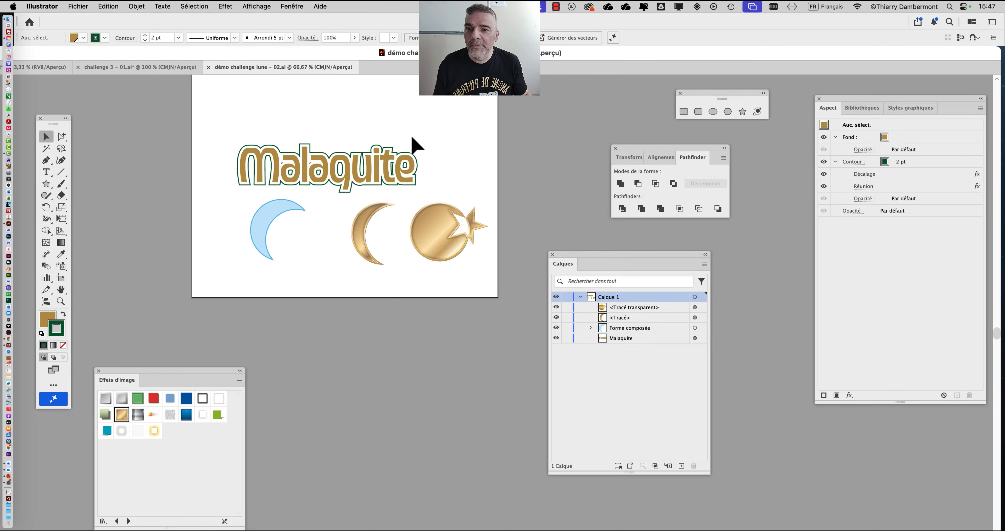
{"action": "key", "text": "super+w"}
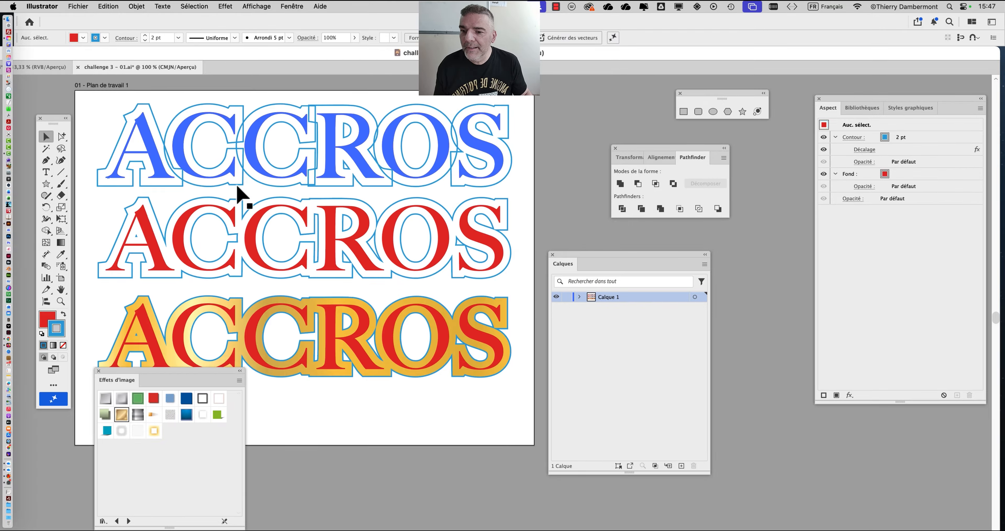
- Open the recent document démo challenge 3 - 04.ai
{"action": "left_click_drag", "start_coordinate": [258, 218], "coordinate": [292, 162]}
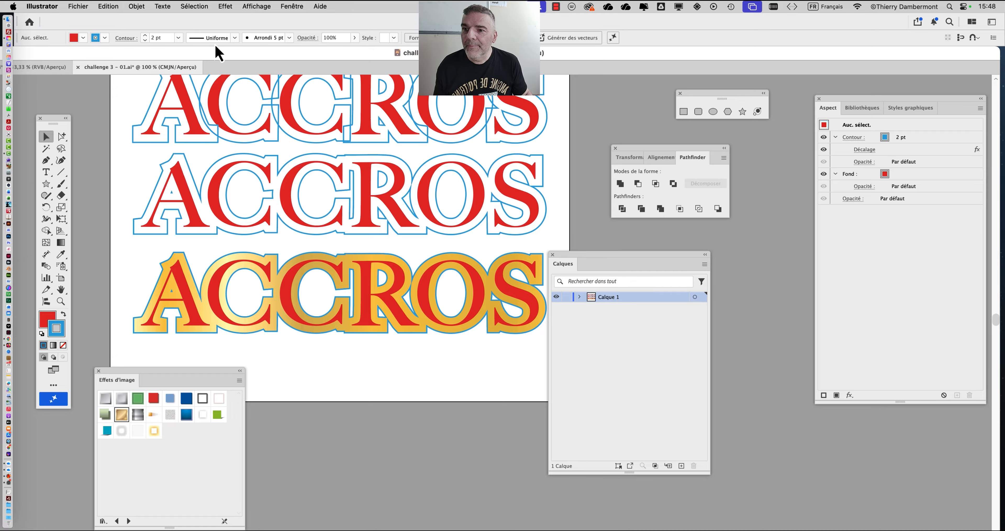
{"action": "left_click", "coordinate": [43, 67]}
{"action": "left_click", "coordinate": [140, 68]}
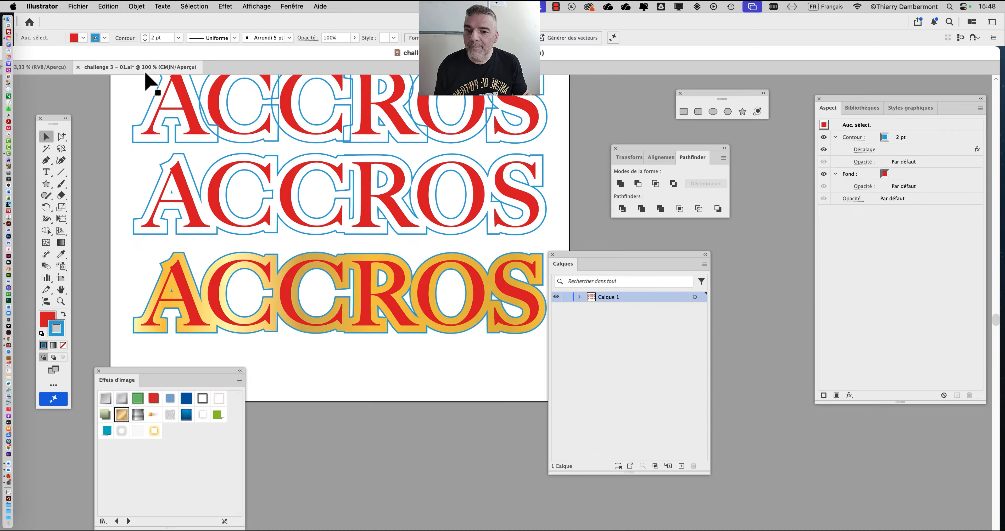
{"action": "left_click", "coordinate": [80, 7]}
{"action": "mouse_move", "coordinate": [107, 54]}
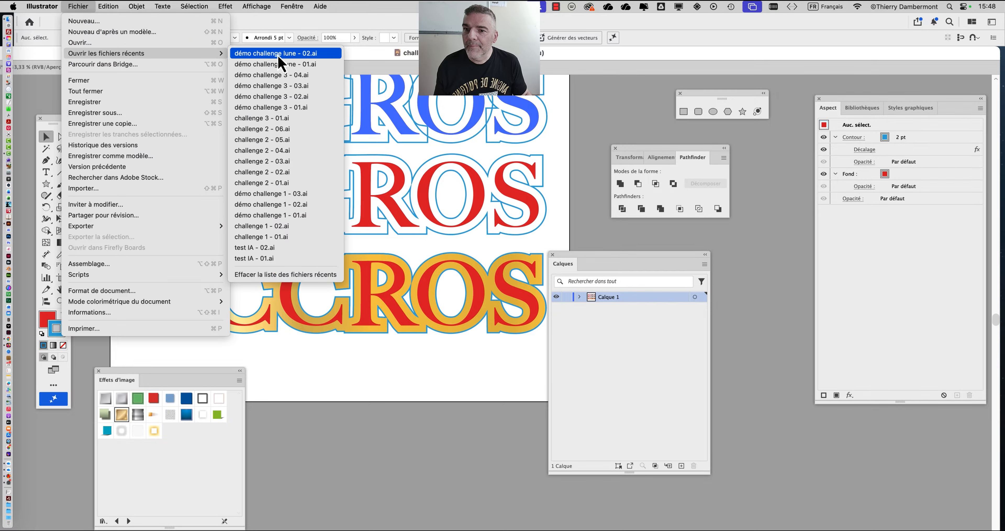
{"action": "left_click", "coordinate": [317, 77]}
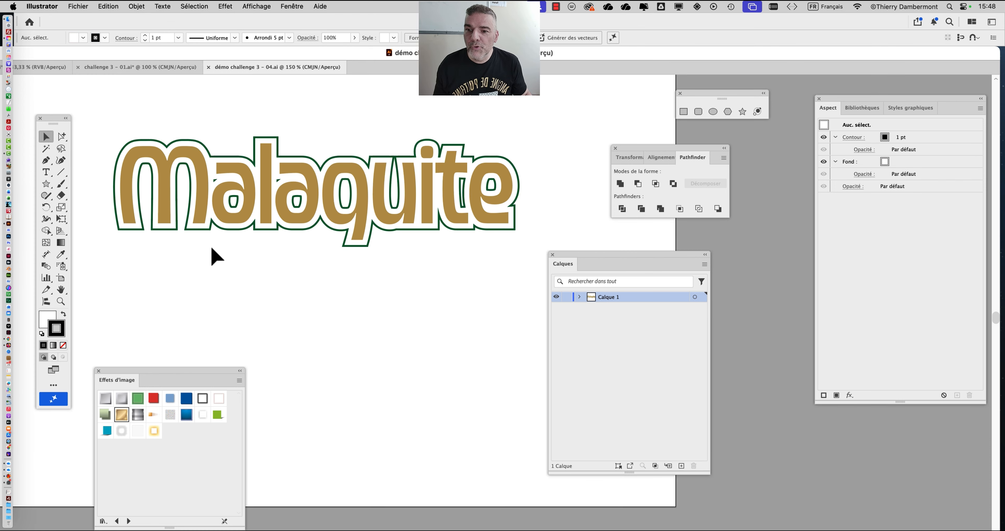
- Move the Pathfinder and Calques panels clear of the Malaquite text, leaving the text deselected and shown at 200%
{"action": "scroll", "coordinate": [208, 246], "scroll_direction": "up", "scroll_amount": 1}
{"action": "left_click_drag", "start_coordinate": [231, 255], "coordinate": [253, 264]}
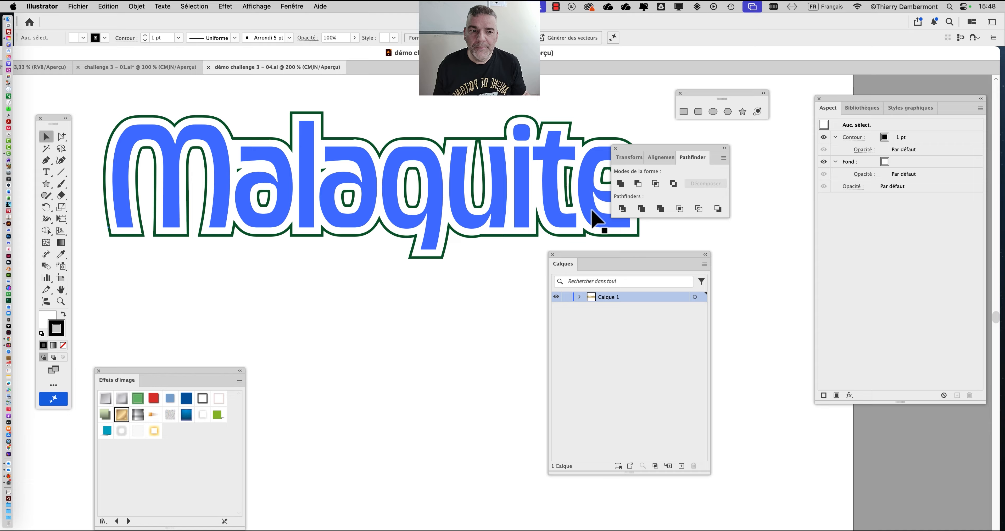
{"action": "left_click_drag", "start_coordinate": [634, 158], "coordinate": [734, 210]}
{"action": "scroll", "coordinate": [440, 306], "scroll_direction": "down", "scroll_amount": 1}
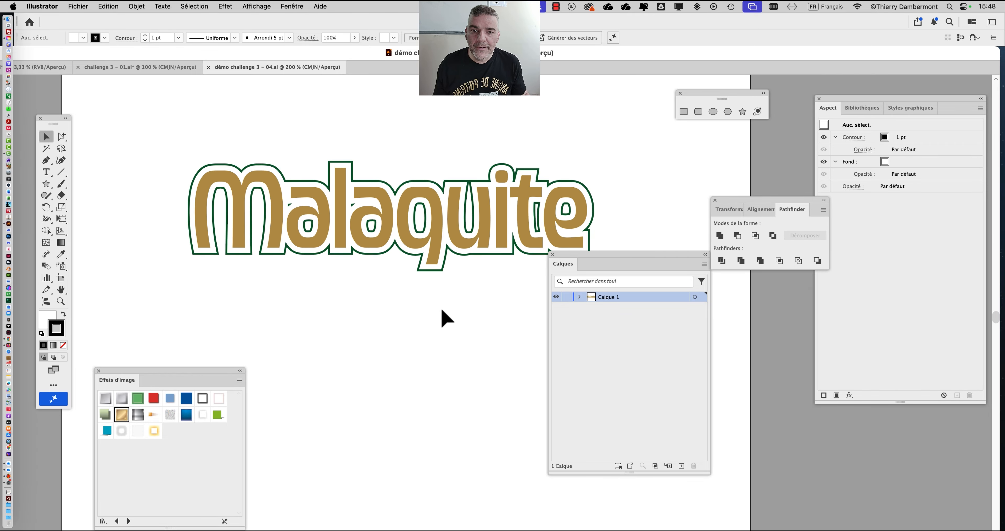
{"action": "left_click_drag", "start_coordinate": [596, 262], "coordinate": [641, 302]}
{"action": "left_click", "coordinate": [448, 244]}
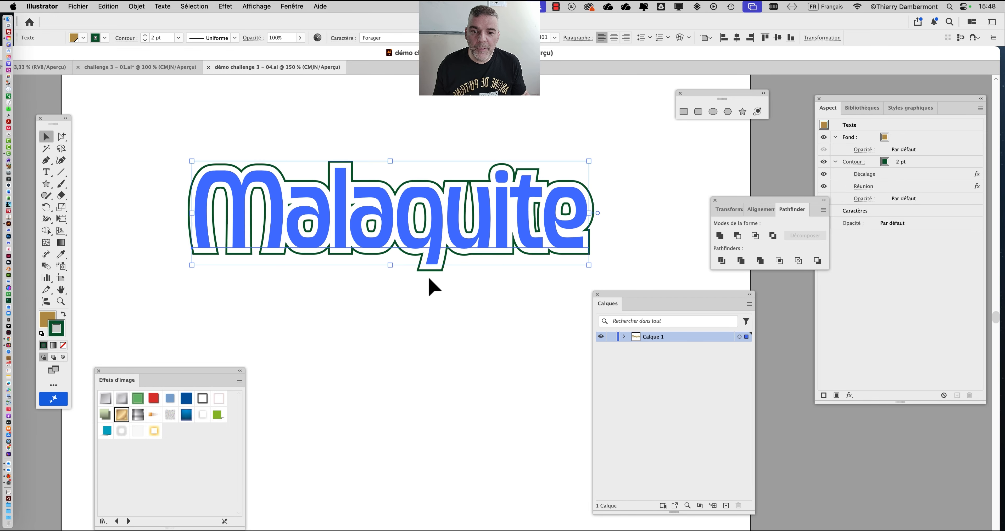
{"action": "scroll", "coordinate": [391, 263], "scroll_direction": "down", "scroll_amount": 3}
{"action": "scroll", "coordinate": [391, 262], "scroll_direction": "right", "scroll_amount": 1}
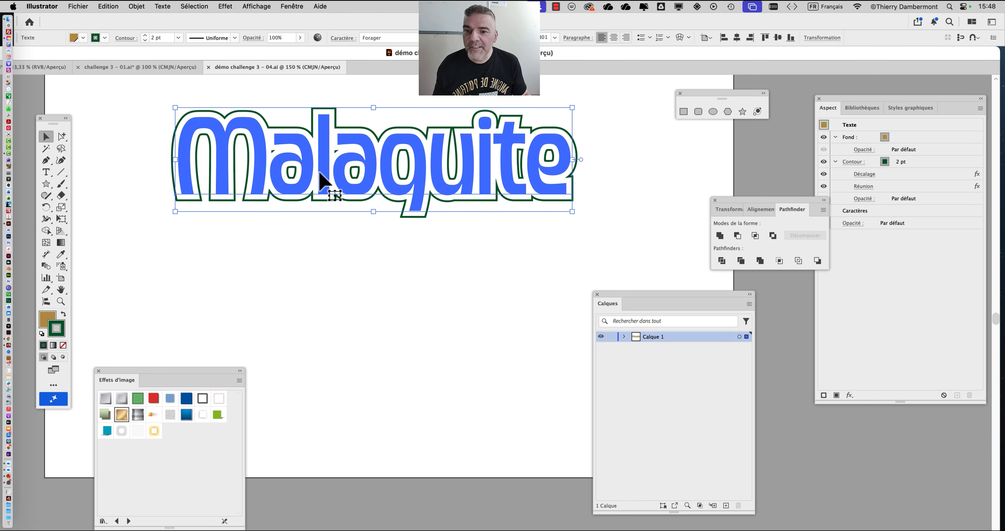
{"action": "left_click", "coordinate": [462, 289]}
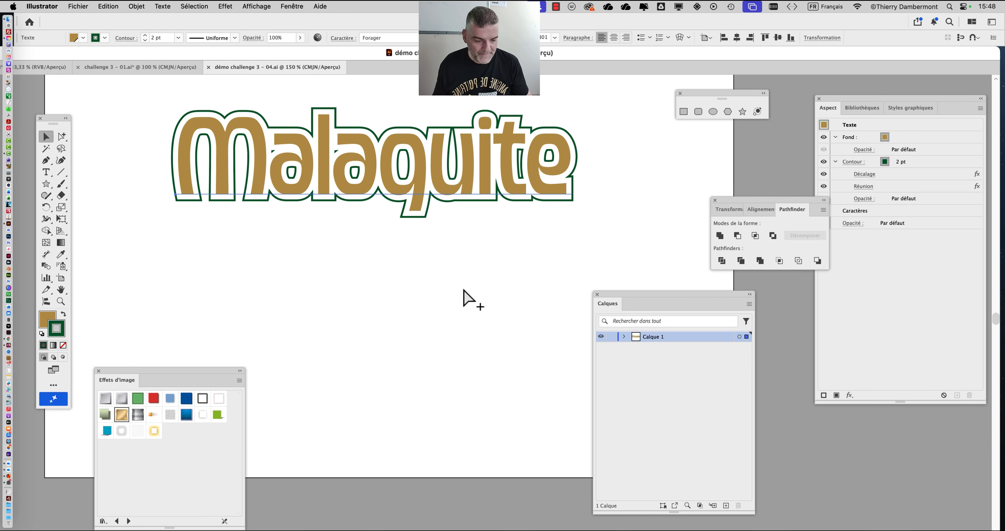
{"action": "key", "text": "super+plus"}
{"action": "left_click", "coordinate": [437, 299]}
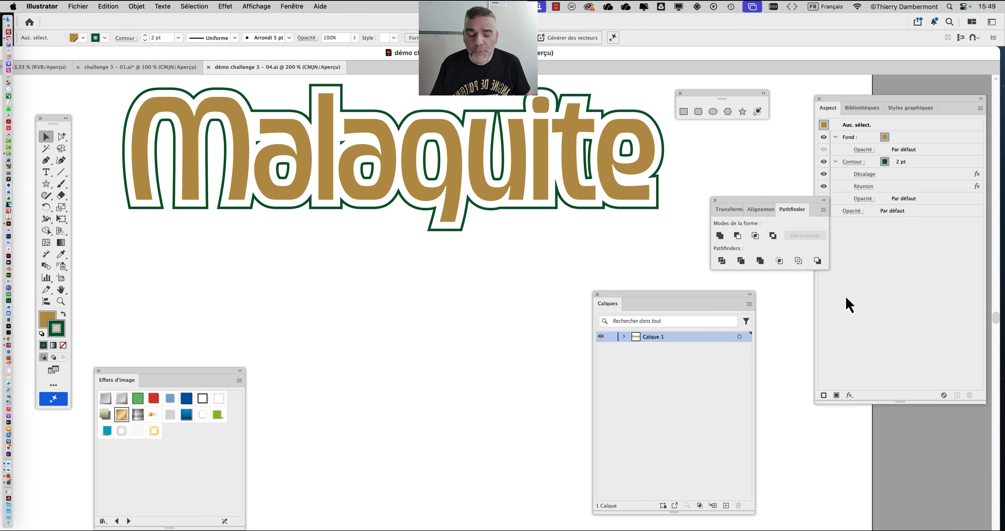
- Hide the floating panels, select the Malaquite text, and bring back only the Aspect panel beside it
{"action": "key", "text": "shift+Tab"}
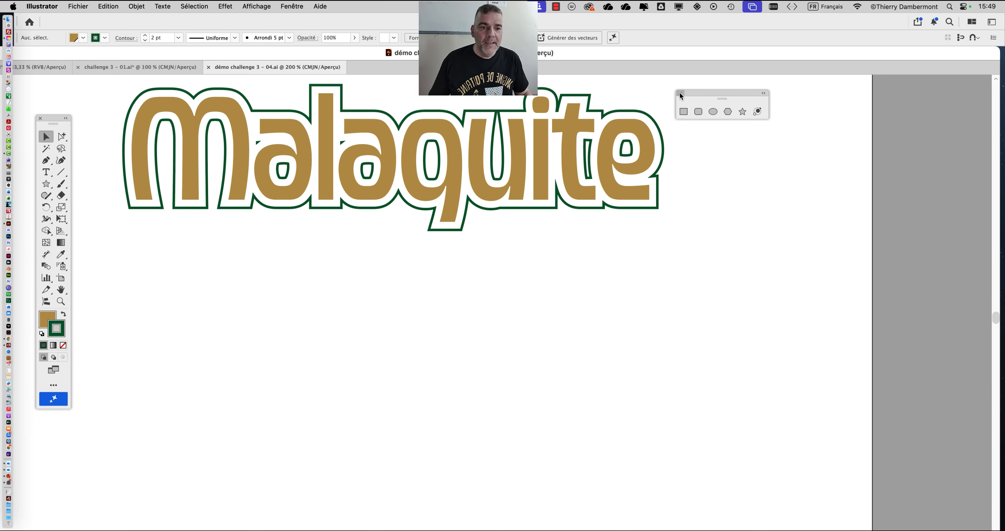
{"action": "scroll", "coordinate": [342, 183], "scroll_direction": "up", "scroll_amount": 2}
{"action": "scroll", "coordinate": [342, 184], "scroll_direction": "right", "scroll_amount": 1}
{"action": "left_click", "coordinate": [342, 184]}
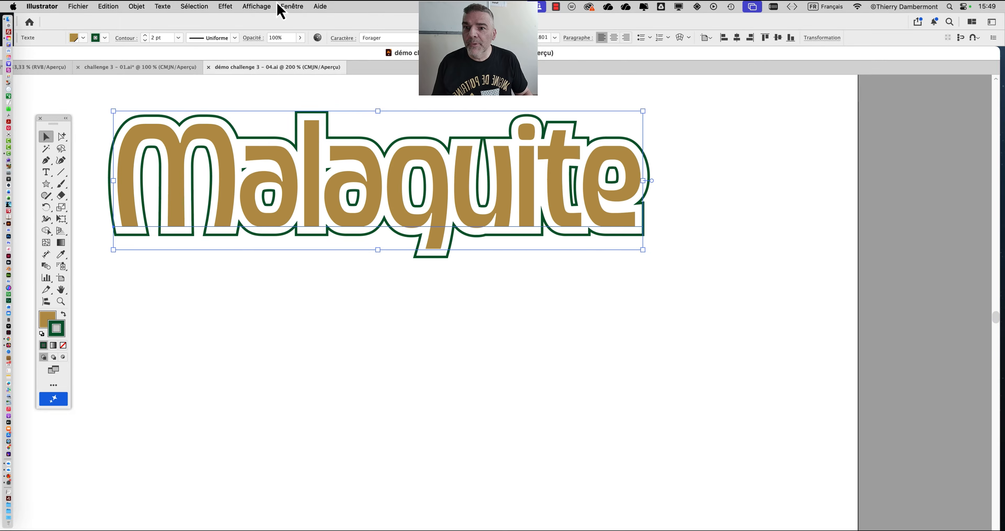
{"action": "left_click", "coordinate": [302, 3]}
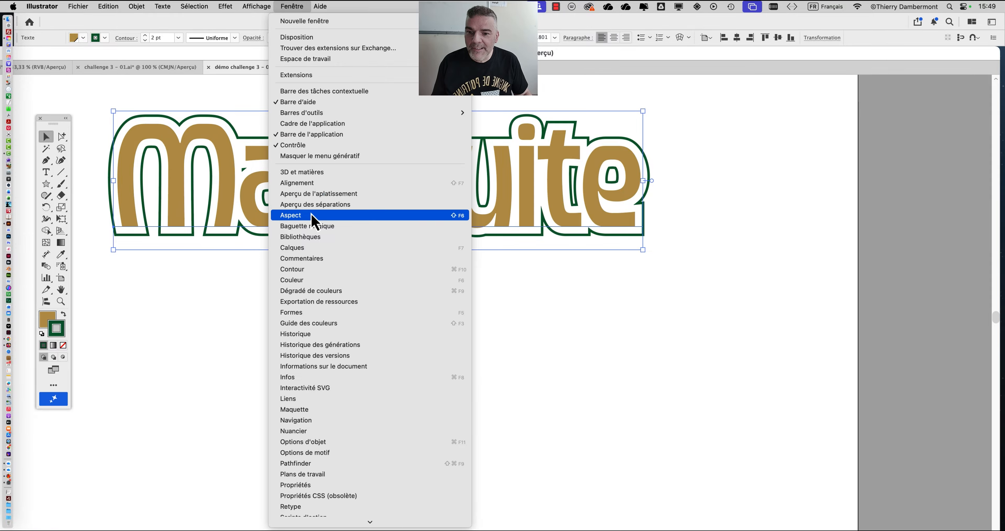
{"action": "left_click", "coordinate": [329, 220]}
{"action": "left_click_drag", "start_coordinate": [837, 105], "coordinate": [692, 111]}
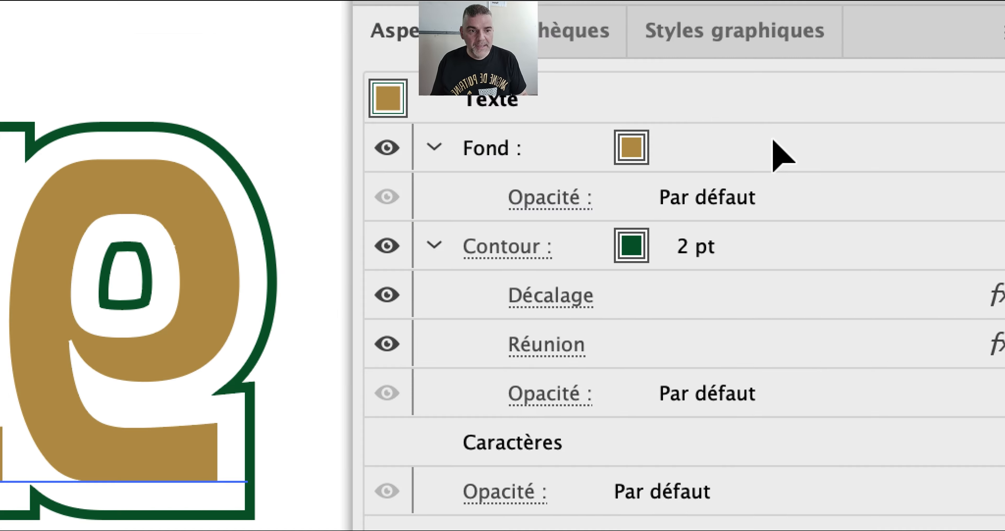
- Examine the text's fill and contour separately by hiding and showing each one again
{"action": "left_click", "coordinate": [774, 142]}
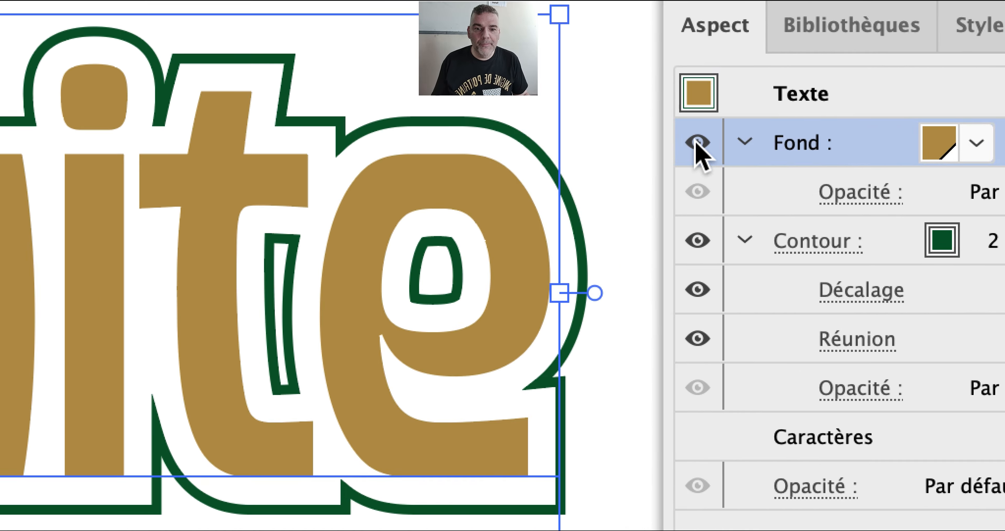
{"action": "left_click", "coordinate": [387, 147]}
{"action": "left_click", "coordinate": [387, 148]}
{"action": "left_click", "coordinate": [697, 245]}
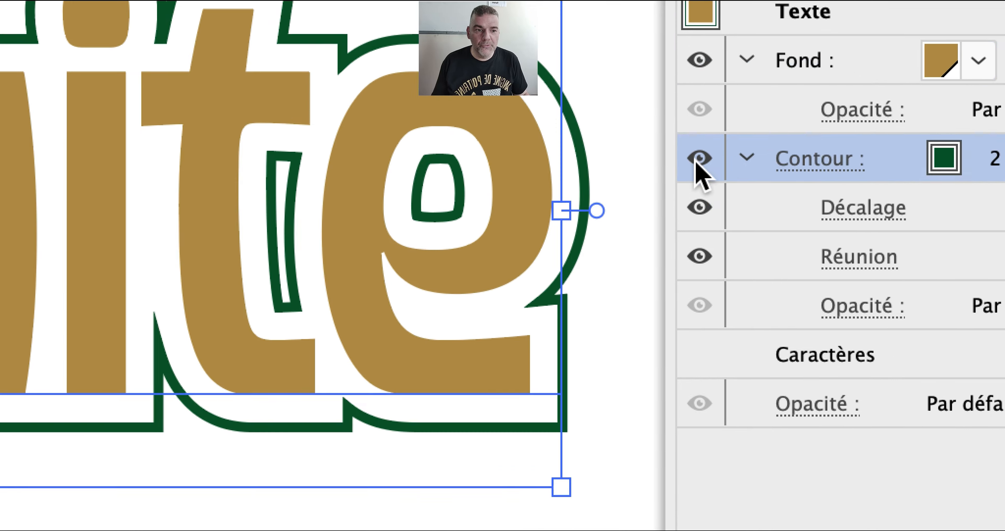
{"action": "left_click", "coordinate": [697, 244]}
{"action": "left_click", "coordinate": [697, 244]}
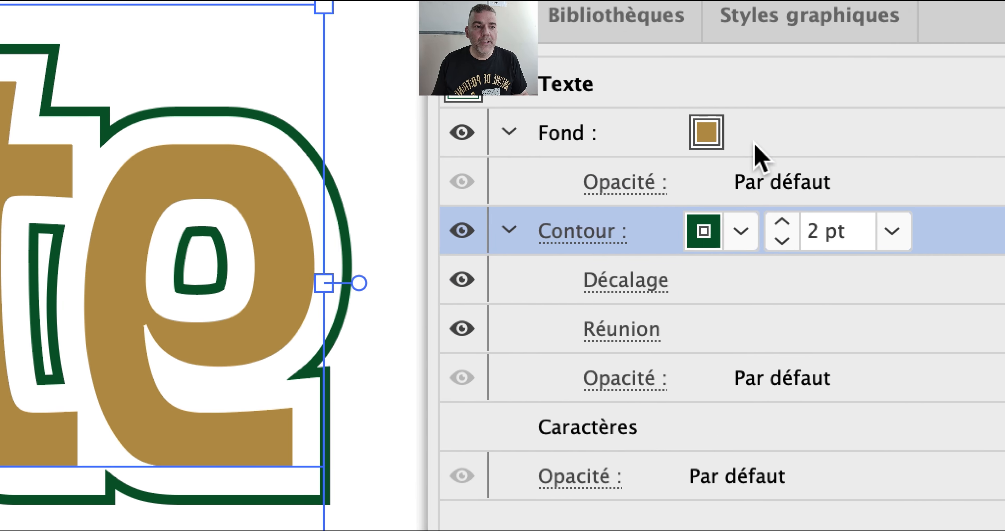
- Duplicate the text's gold fill and recolour the upper copy with a light green swatch
{"action": "left_click", "coordinate": [994, 64]}
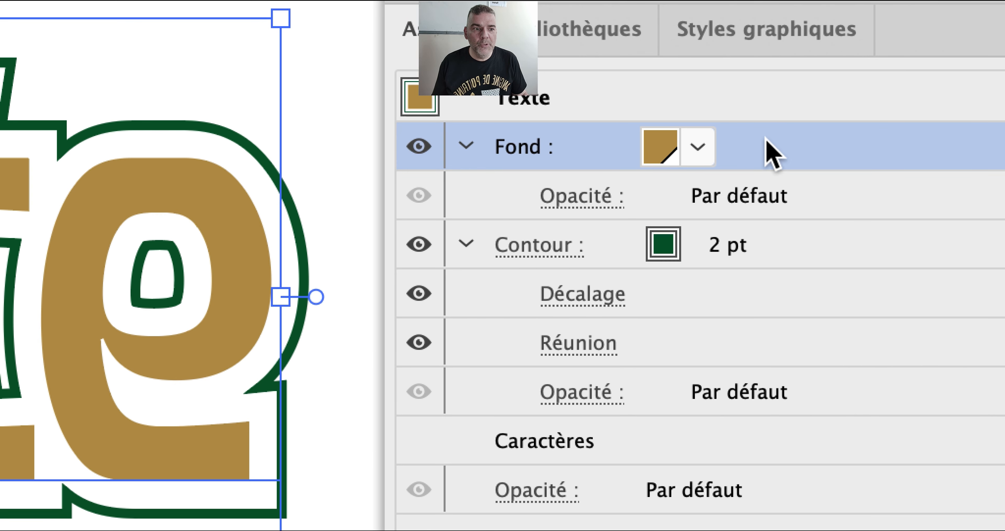
{"action": "left_click_drag", "start_coordinate": [767, 142], "coordinate": [941, 504]}
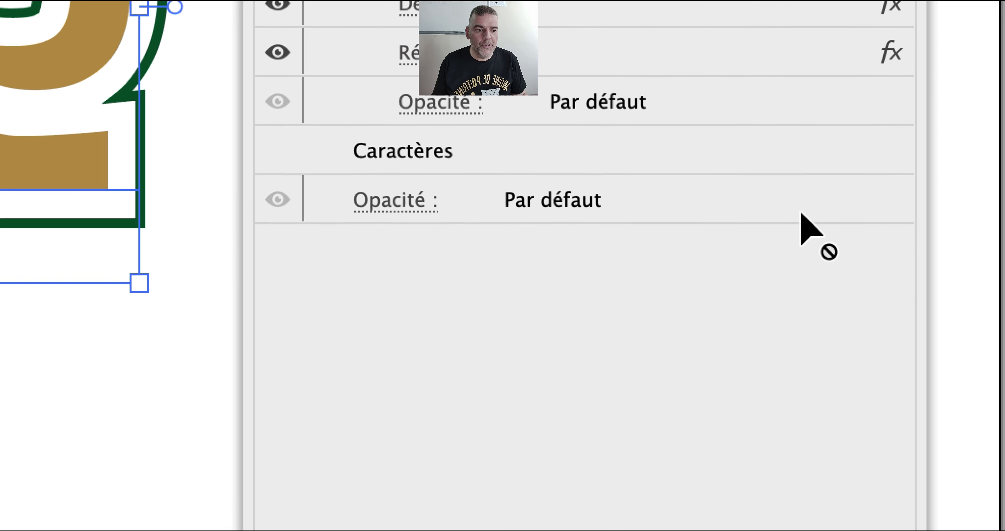
{"action": "left_click_drag", "start_coordinate": [800, 213], "coordinate": [797, 353]}
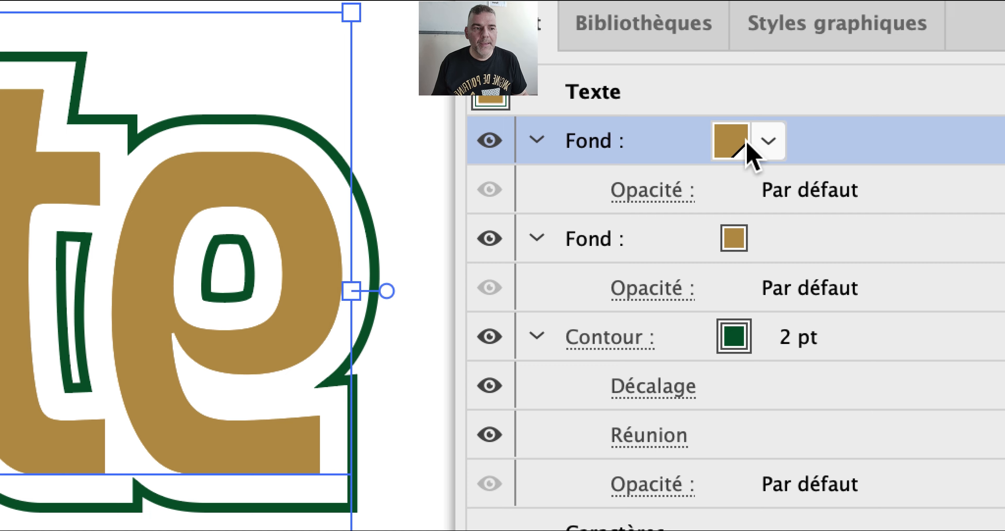
{"action": "left_click", "coordinate": [828, 143]}
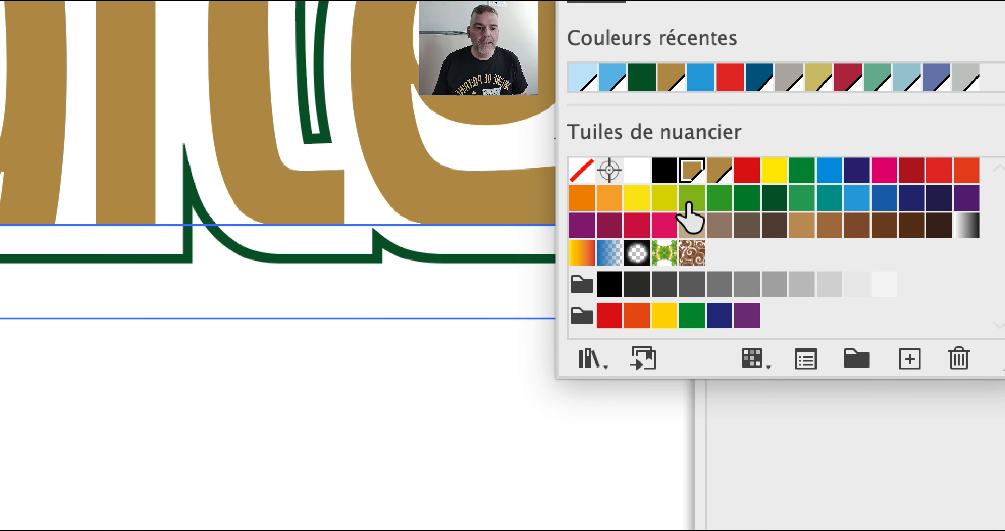
{"action": "left_click", "coordinate": [689, 199]}
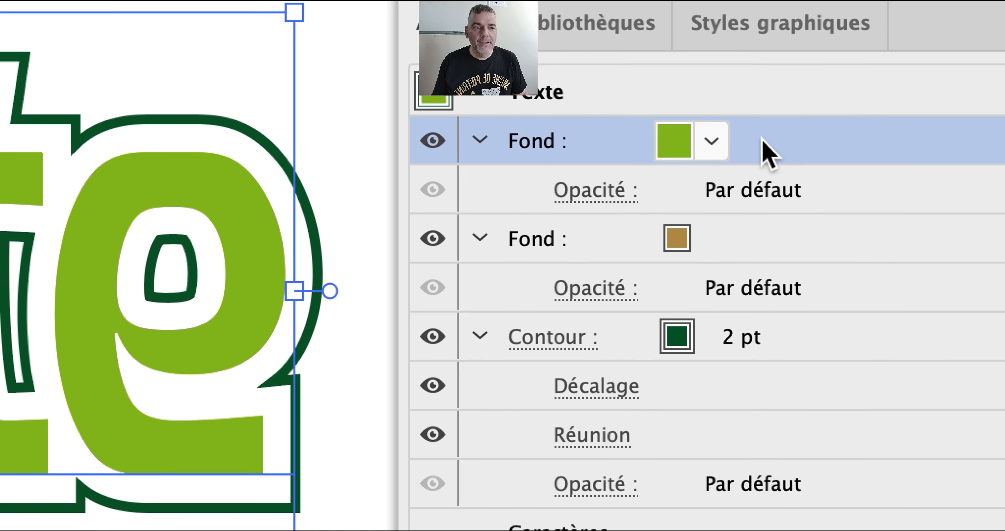
- Move the light green fill below the contour in the text's appearance stack
{"action": "left_click_drag", "start_coordinate": [767, 152], "coordinate": [759, 507]}
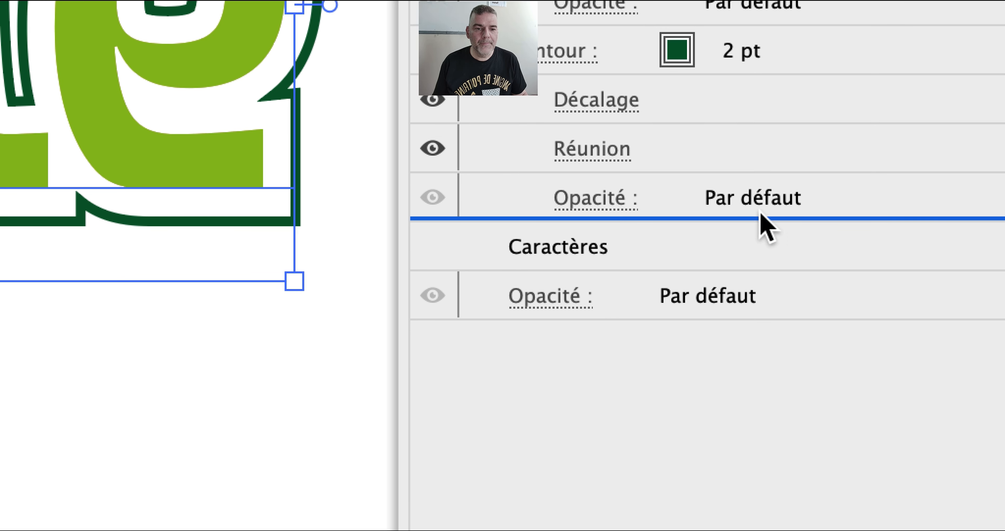
{"action": "left_click_drag", "start_coordinate": [758, 211], "coordinate": [758, 210]}
{"action": "left_click", "coordinate": [755, 198]}
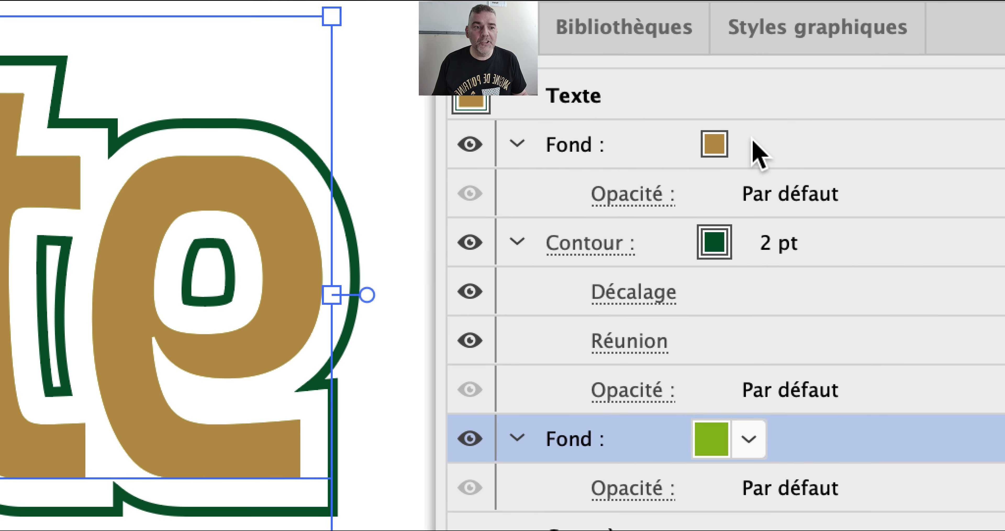
- Examine the green fill behind the text by hiding and showing the gold fill again
{"action": "left_click", "coordinate": [757, 152]}
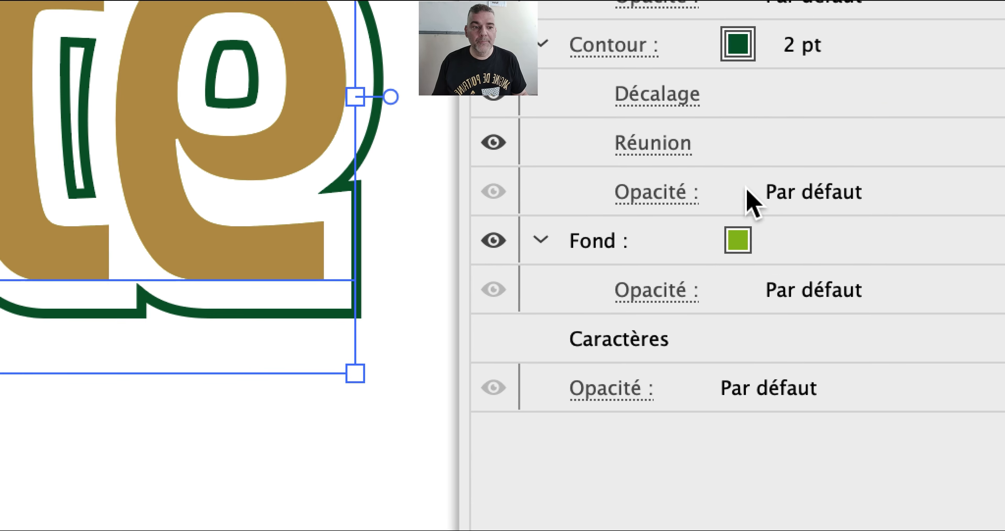
{"action": "left_click", "coordinate": [745, 430]}
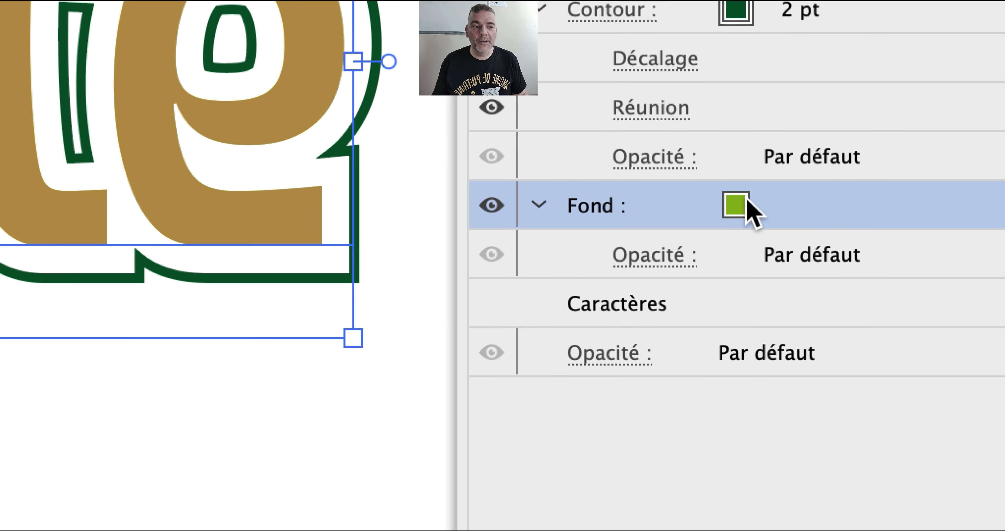
{"action": "left_click", "coordinate": [743, 142]}
{"action": "left_click", "coordinate": [503, 131]}
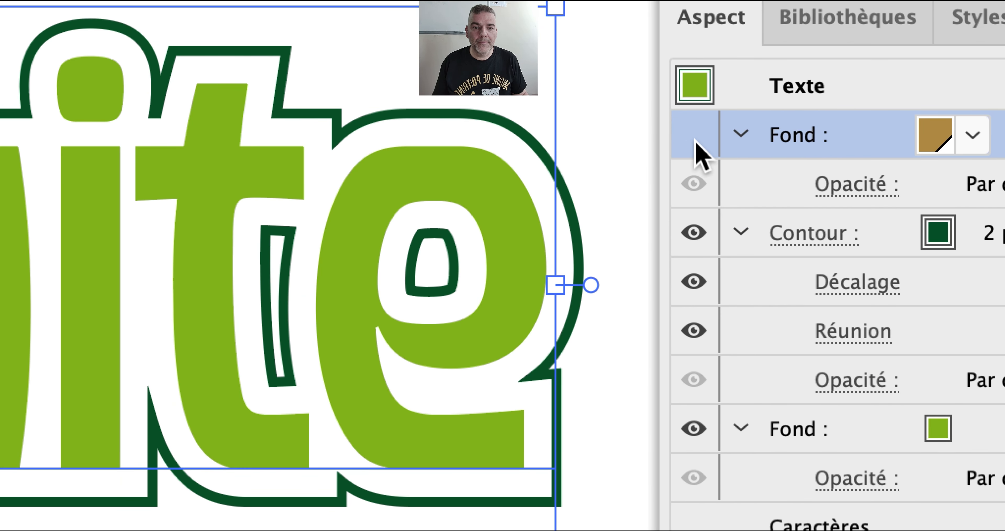
{"action": "left_click", "coordinate": [504, 131]}
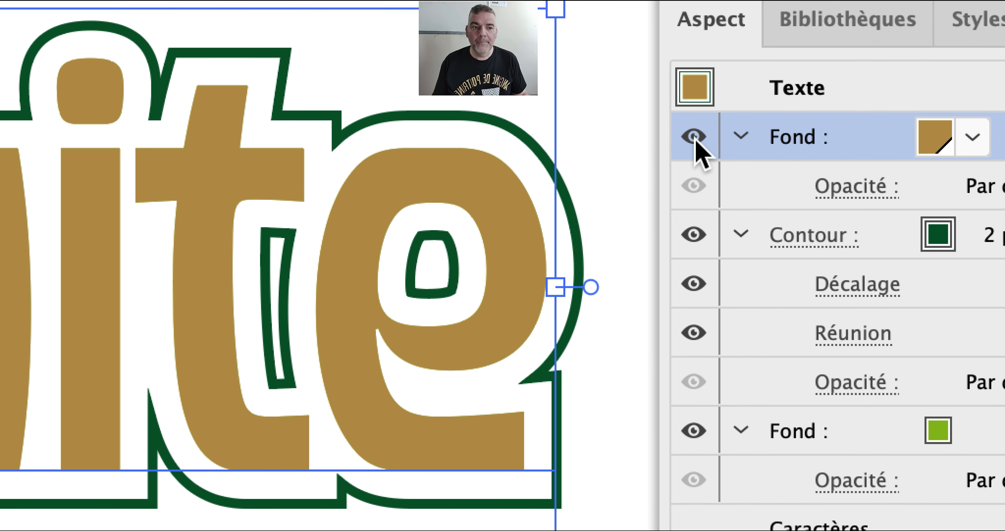
{"action": "left_click", "coordinate": [695, 142]}
{"action": "left_click", "coordinate": [694, 142]}
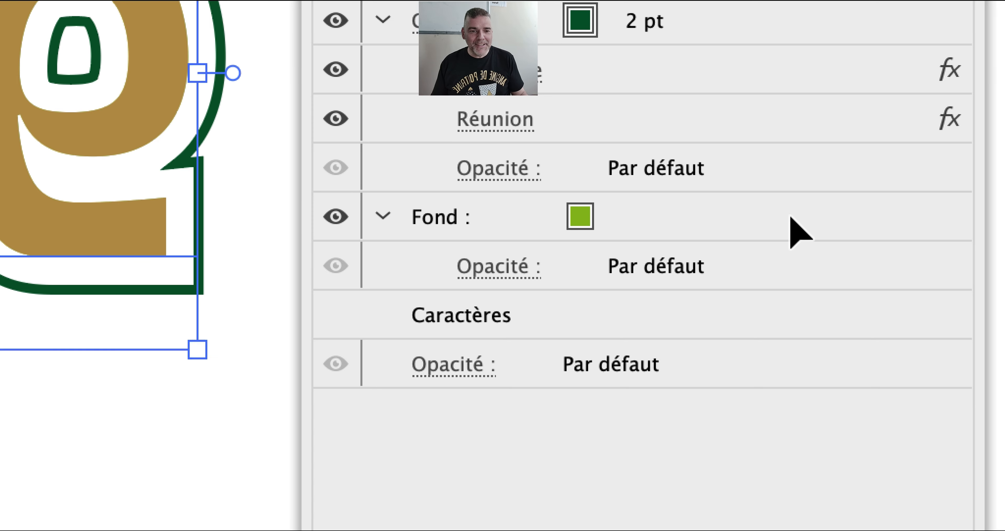
- Copy the contour's Décalage effect onto the light green fill beneath it
{"action": "left_click", "coordinate": [790, 215]}
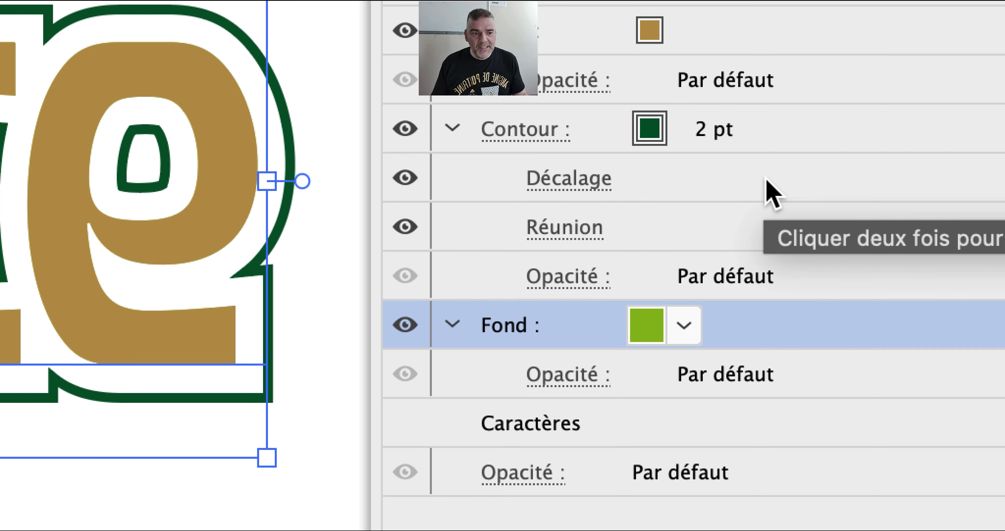
{"action": "left_click", "coordinate": [767, 192]}
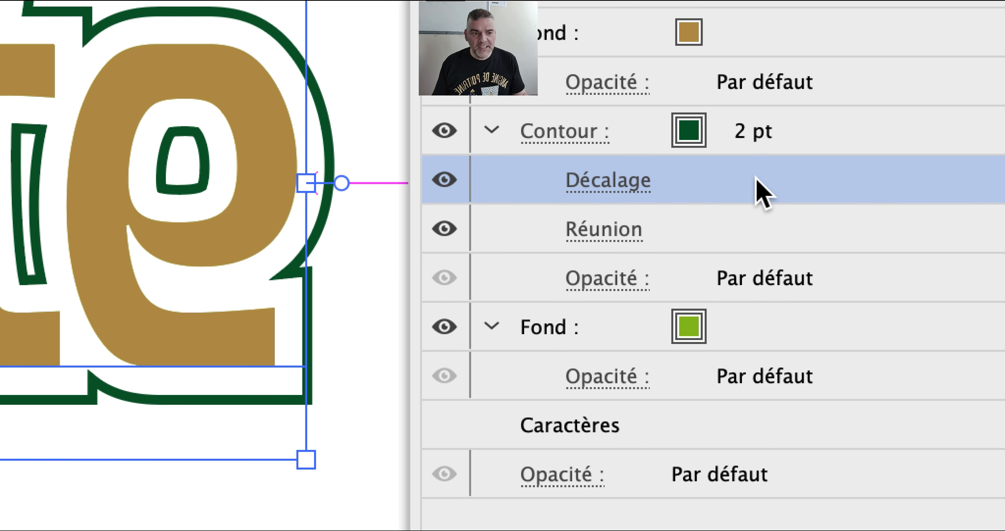
{"action": "left_click_drag", "start_coordinate": [757, 179], "coordinate": [758, 214]}
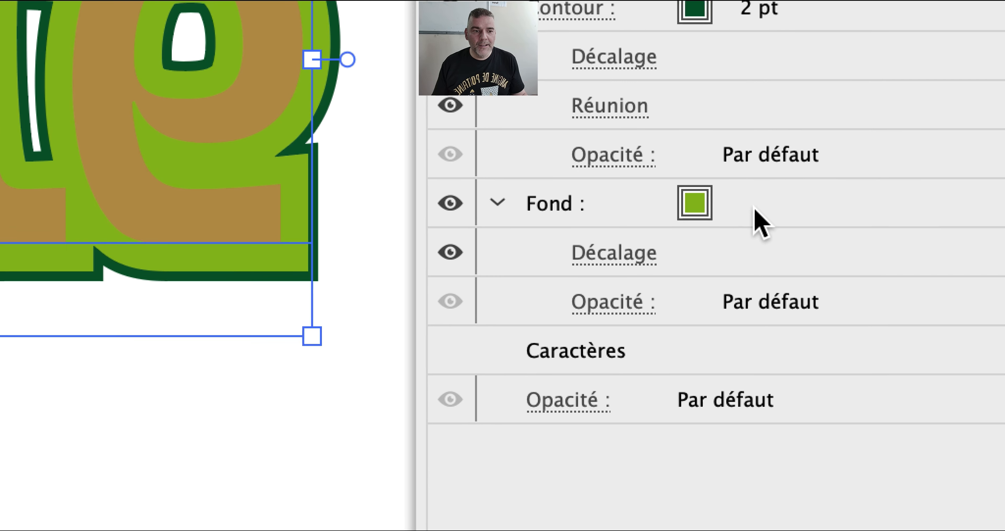
- Load the Feuillage gradient library for the offset lower fill and apply a dark green gradient from it
{"action": "left_click", "coordinate": [755, 212]}
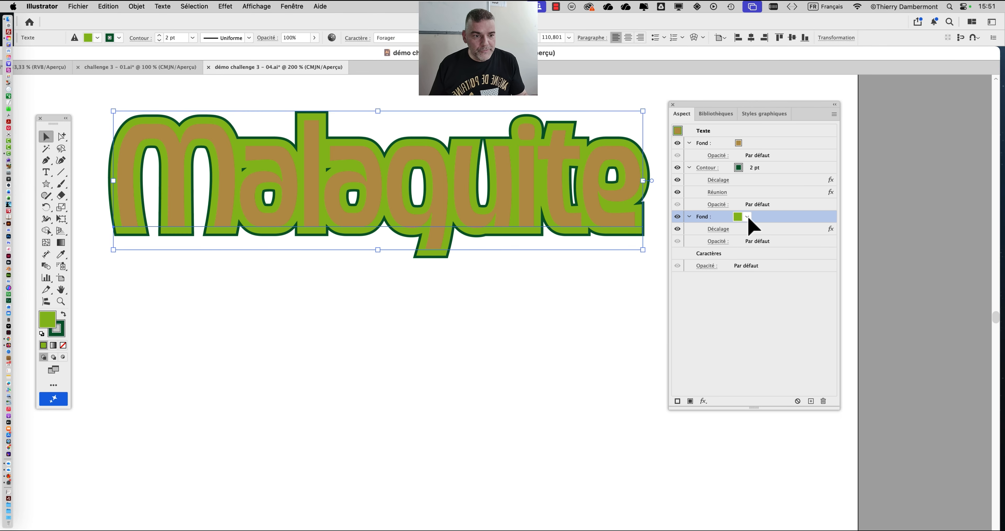
{"action": "left_click", "coordinate": [746, 209]}
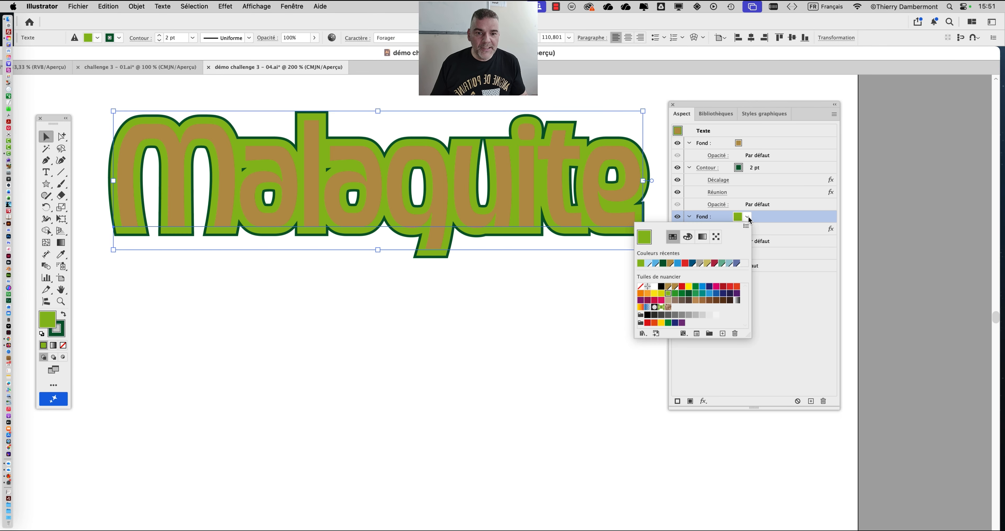
{"action": "left_click", "coordinate": [648, 333]}
{"action": "mouse_move", "coordinate": [669, 311]}
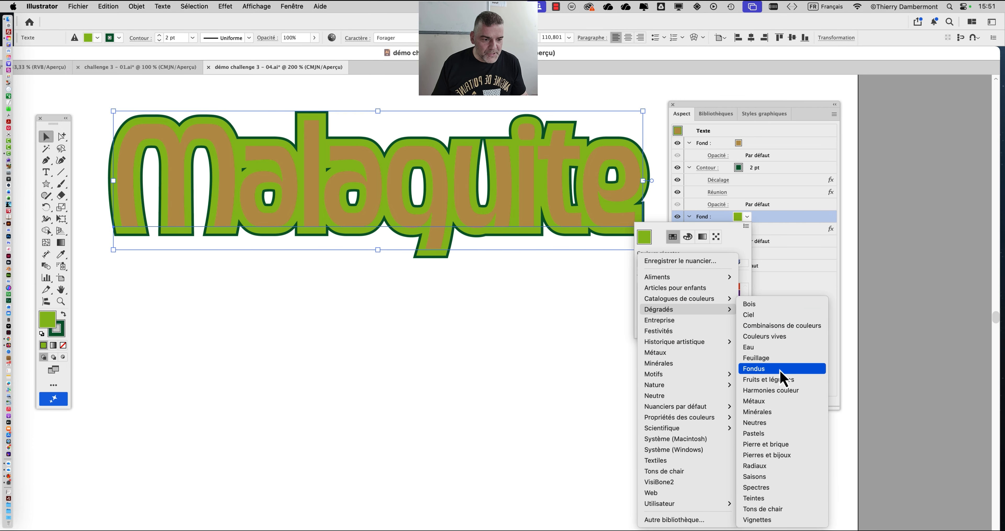
{"action": "left_click", "coordinate": [746, 358]}
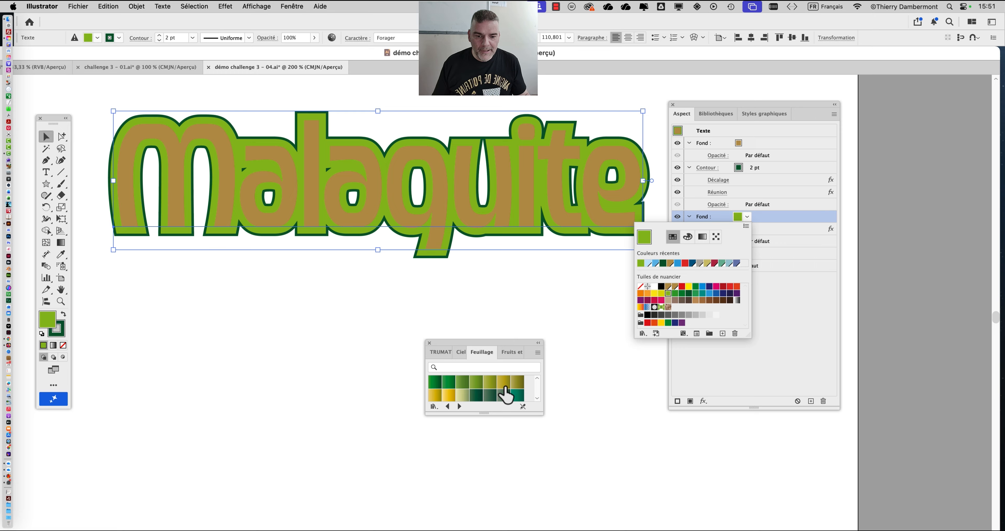
{"action": "left_click", "coordinate": [505, 390]}
{"action": "left_click", "coordinate": [502, 395]}
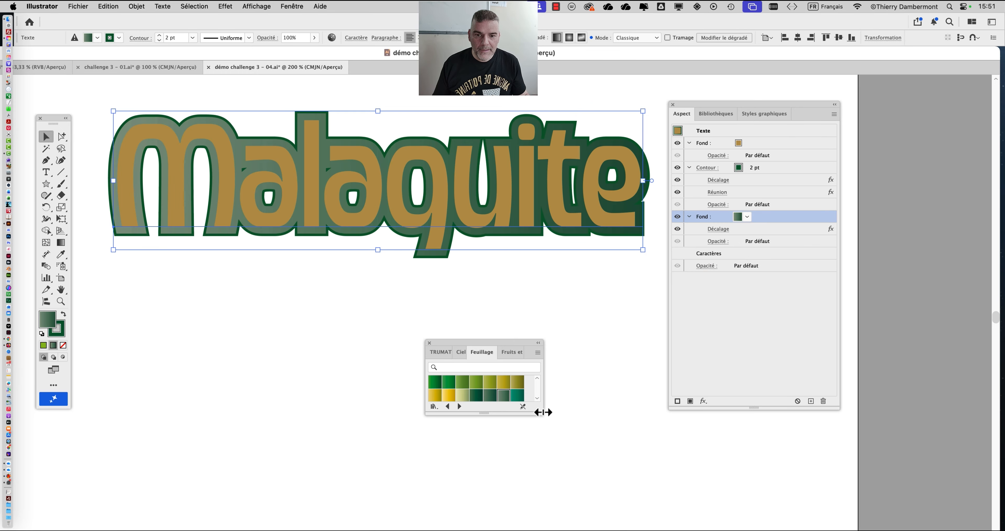
- Move the Aspect panel away from the text, enlarge the Feuillage library, and apply the Feuillage 19 gradient to the text's lower fill
{"action": "left_click", "coordinate": [658, 272]}
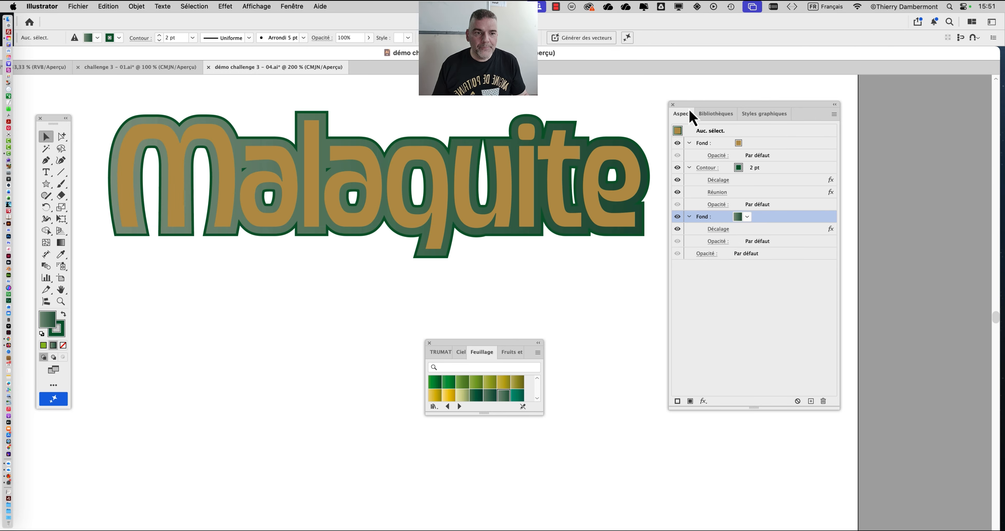
{"action": "left_click_drag", "start_coordinate": [692, 117], "coordinate": [748, 111]}
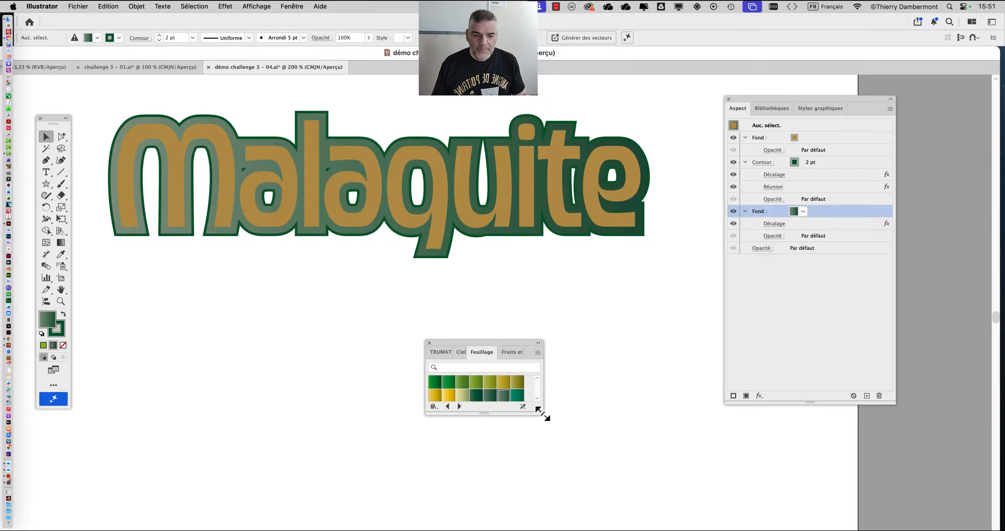
{"action": "left_click_drag", "start_coordinate": [541, 413], "coordinate": [557, 483]}
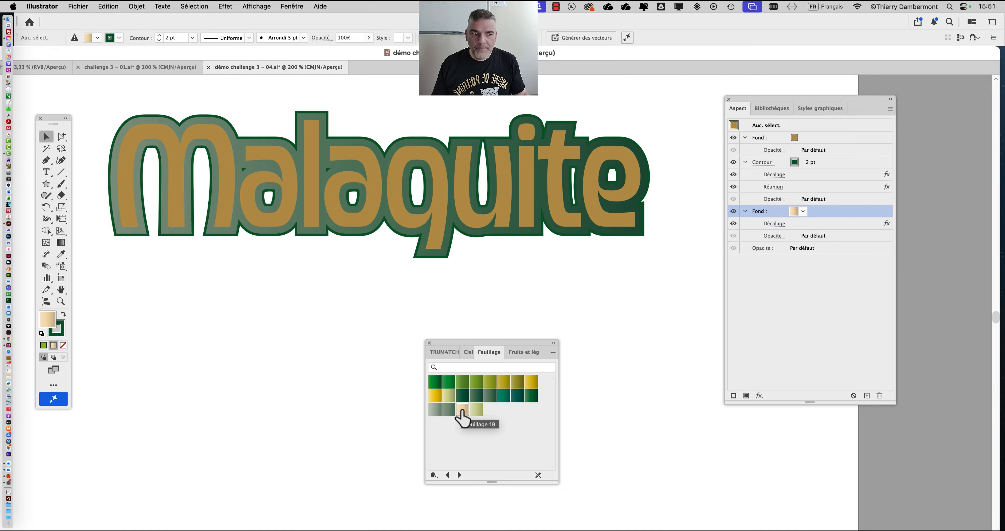
{"action": "left_click", "coordinate": [464, 230]}
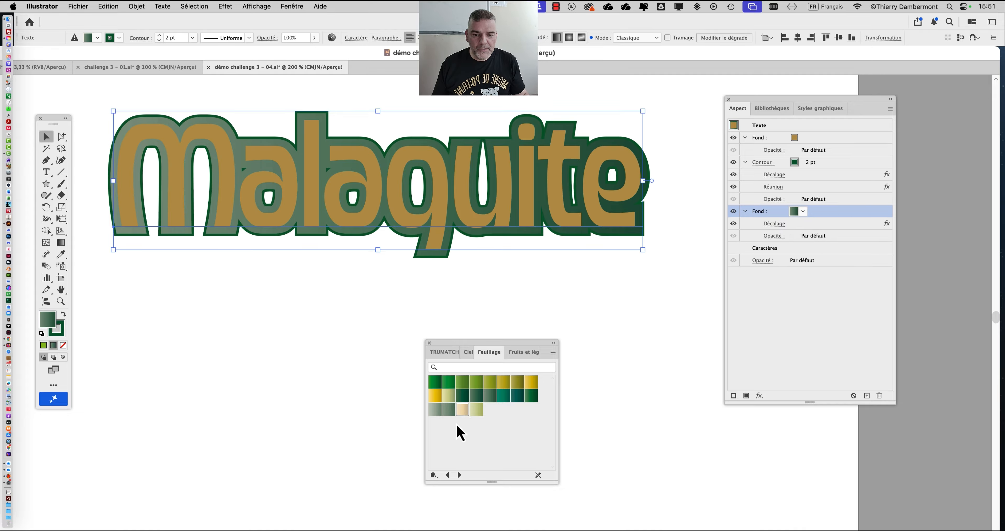
{"action": "left_click", "coordinate": [461, 410]}
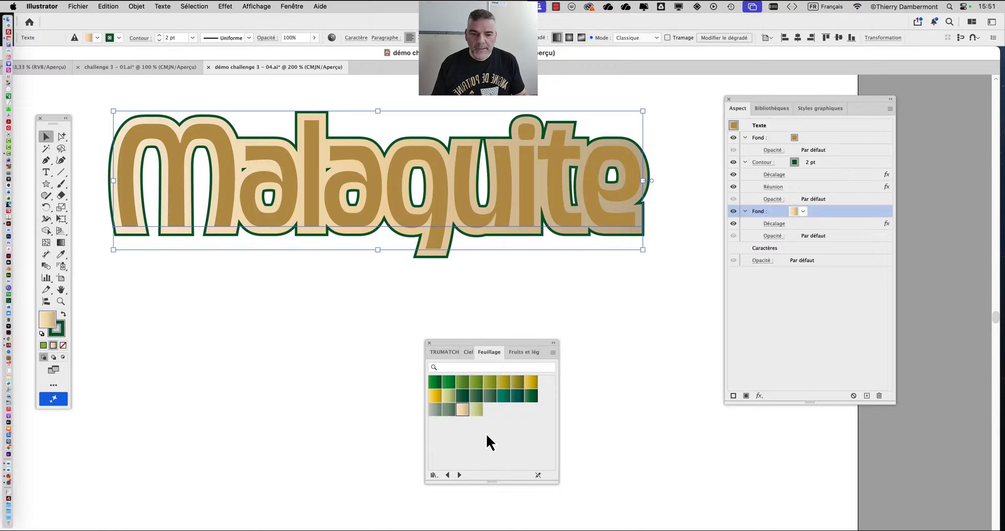
- Redirect the lower fill's gradient vertically from the upper to the lower part of the letters, leaving the text deselected
{"action": "left_click", "coordinate": [61, 242]}
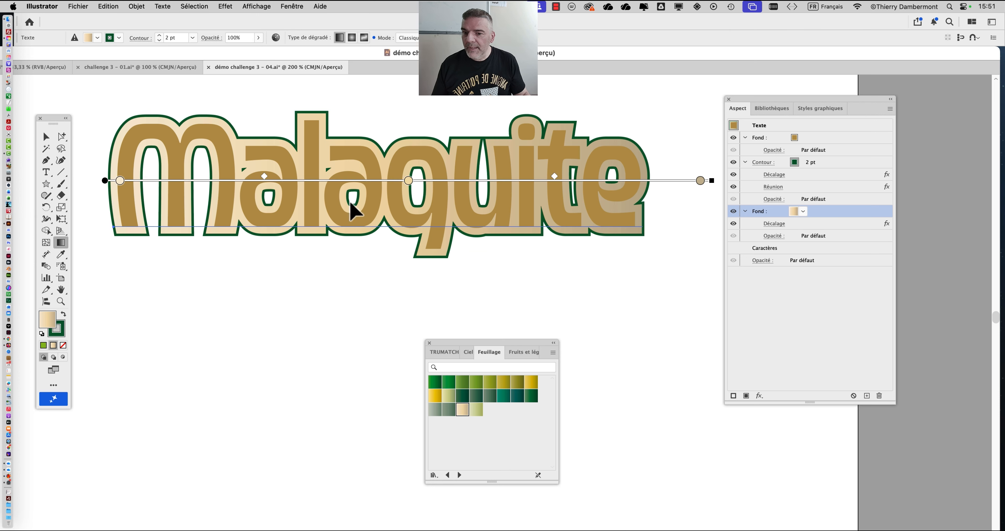
{"action": "left_click_drag", "start_coordinate": [357, 169], "coordinate": [359, 194]}
{"action": "left_click_drag", "start_coordinate": [361, 148], "coordinate": [363, 202]}
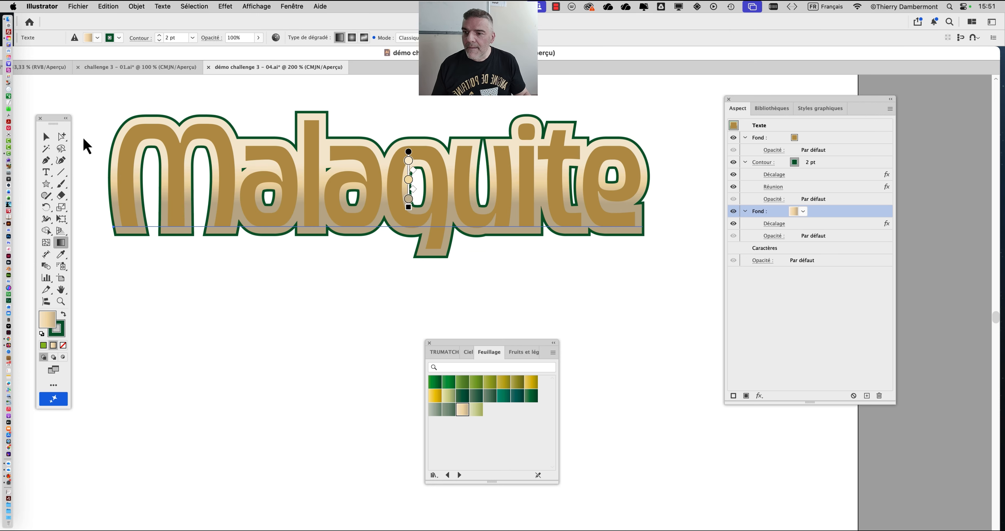
{"action": "left_click", "coordinate": [47, 138]}
{"action": "left_click", "coordinate": [236, 273]}
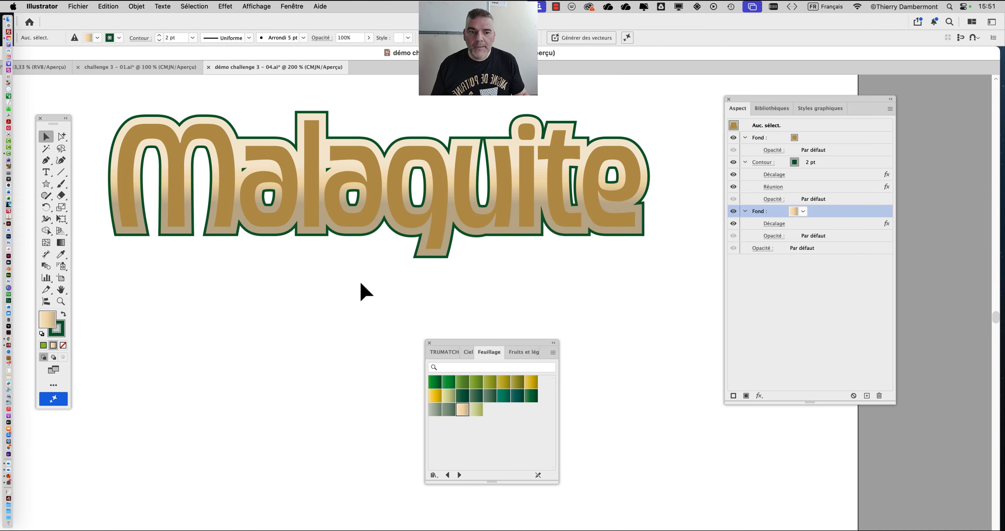
- Show the artboard at 100%, move the Feuillage library away from the text, and shift Malaquite slightly to the right
{"action": "key", "text": "super+1"}
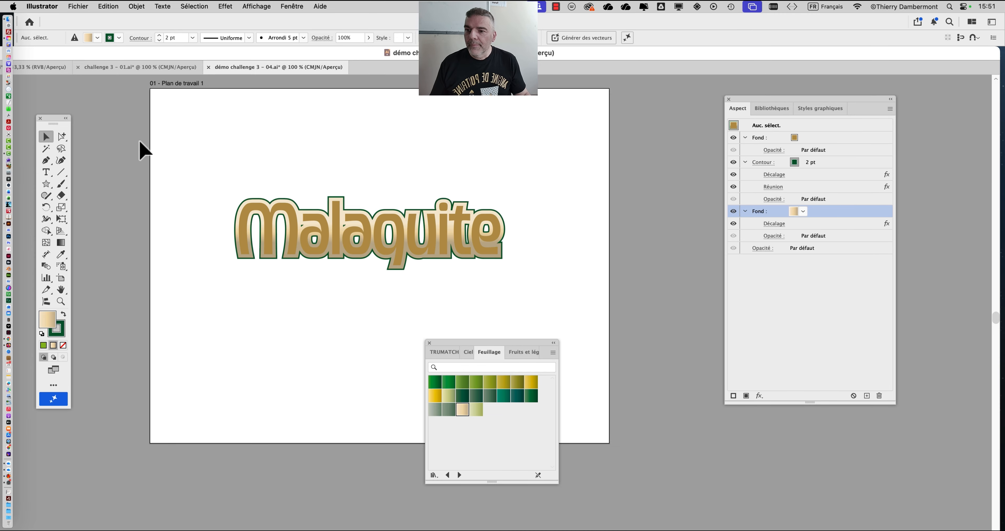
{"action": "left_click", "coordinate": [301, 4]}
{"action": "left_click", "coordinate": [302, 5]}
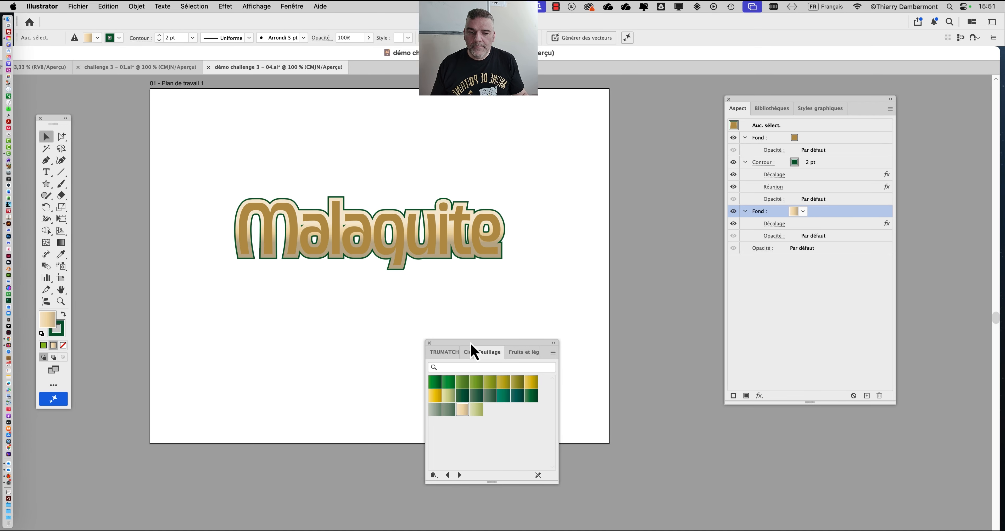
{"action": "left_click_drag", "start_coordinate": [473, 351], "coordinate": [602, 344]}
{"action": "mouse_move", "coordinate": [359, 236]}
{"action": "left_mouse_down"}
{"action": "mouse_move", "coordinate": [390, 238]}
{"action": "mouse_move", "coordinate": [377, 236]}
{"action": "left_mouse_up"}
- Save the document as démo challenge 3 - 05.ai in Illustrator 2020 format, leaving the text deselected
{"action": "left_click", "coordinate": [78, 6]}
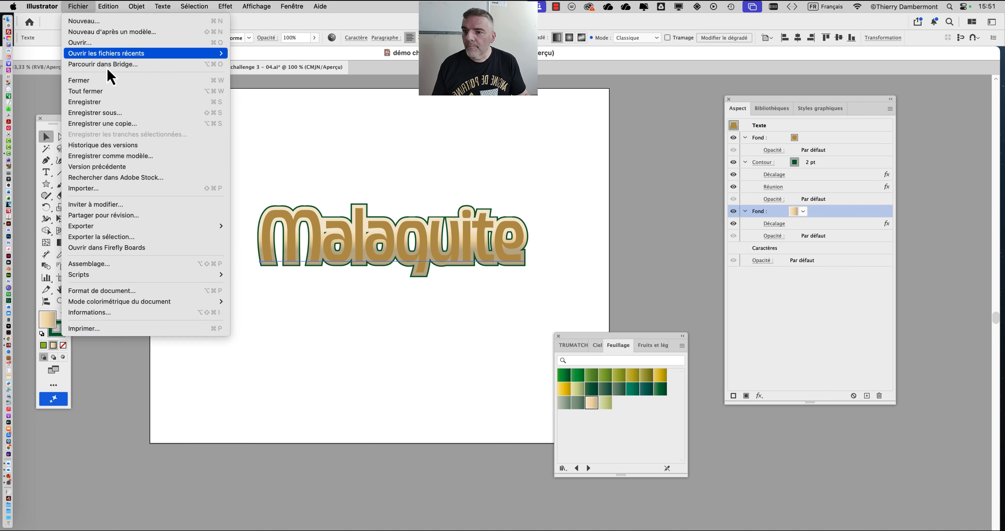
{"action": "left_click", "coordinate": [119, 113]}
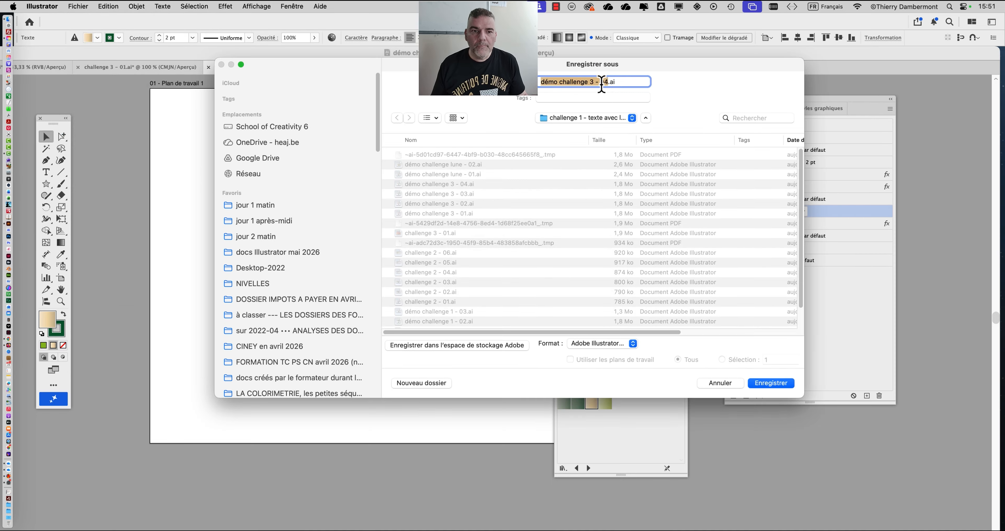
{"action": "key", "text": "Right"}
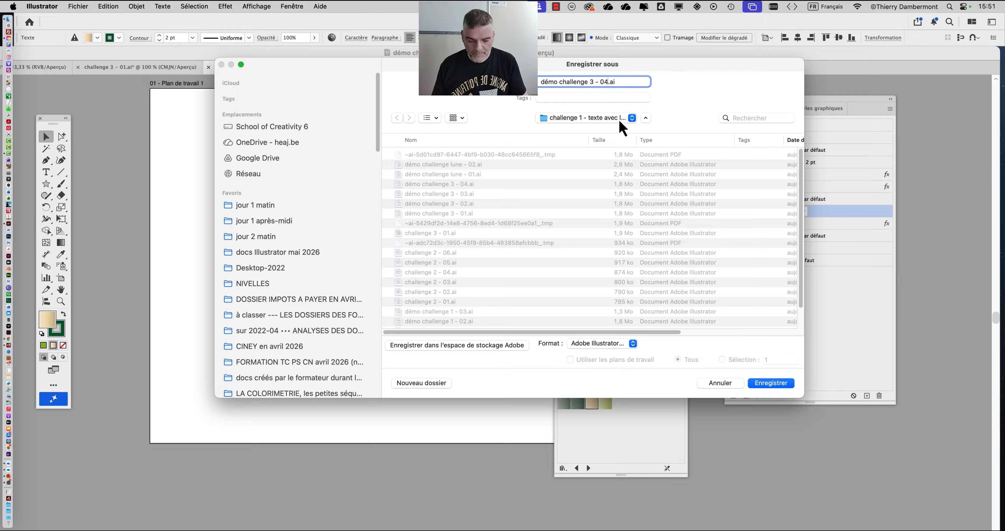
{"action": "key", "text": "Return"}
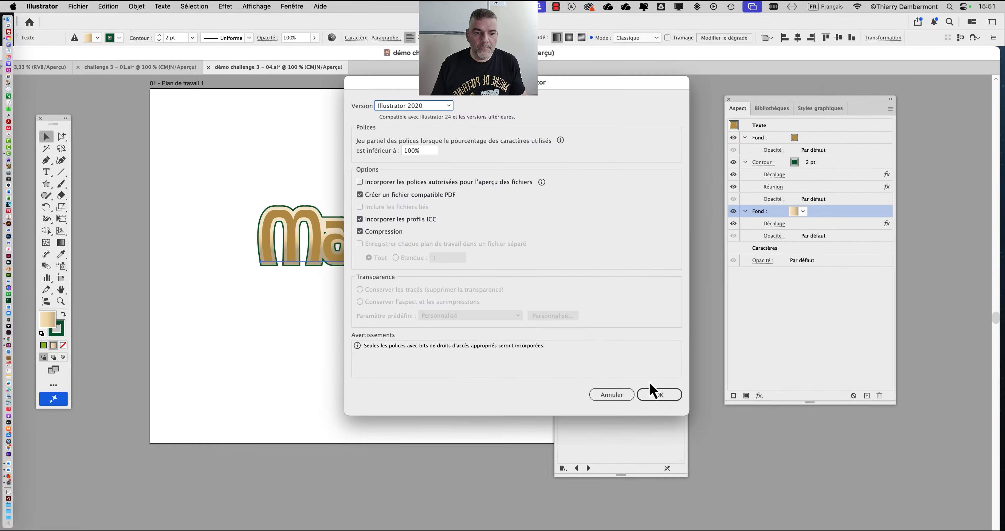
{"action": "left_click", "coordinate": [657, 394]}
{"action": "left_click", "coordinate": [406, 390]}
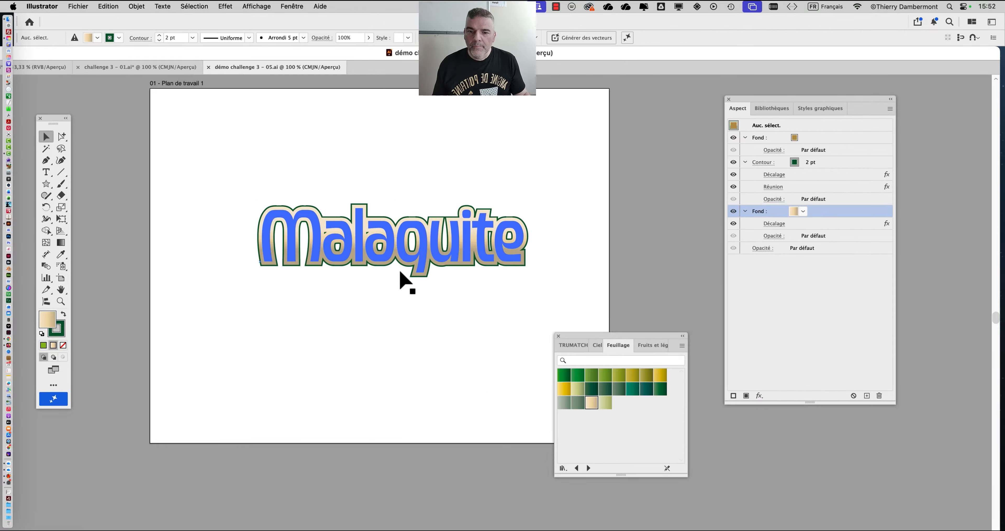
- Duplicate the Malaquite text directly below the original, leaving the copy selected
{"action": "scroll", "coordinate": [391, 307], "scroll_direction": "up", "scroll_amount": 1}
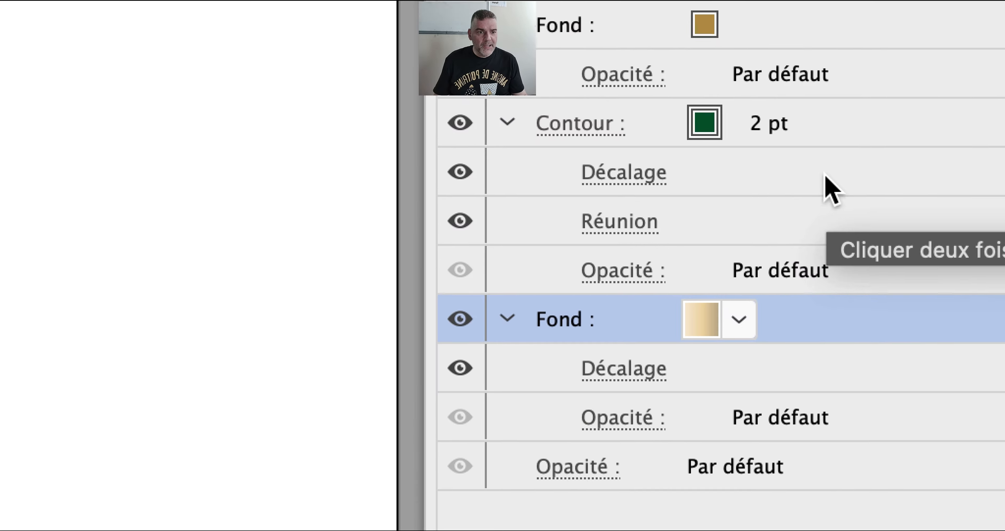
{"action": "left_click", "coordinate": [821, 175]}
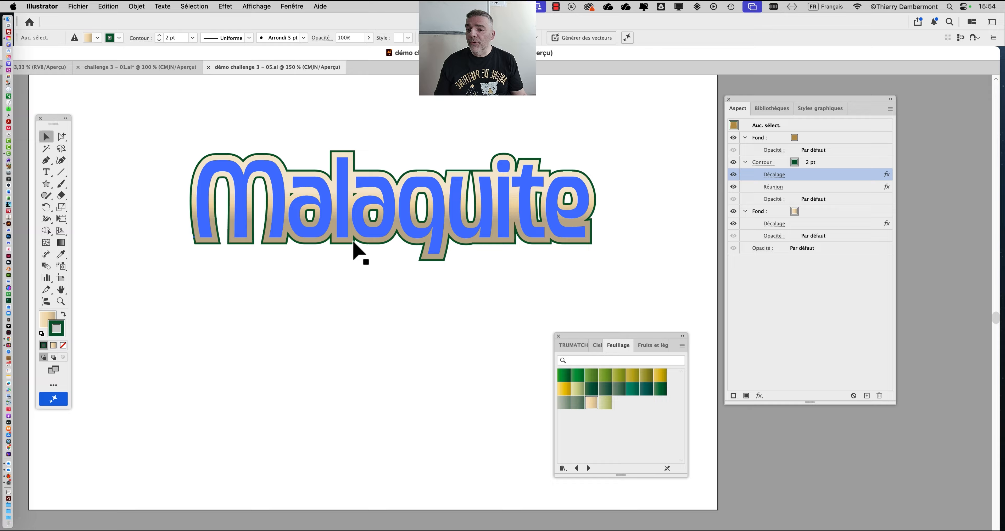
{"action": "key", "text": "super+minus"}
{"action": "left_click_drag", "start_coordinate": [344, 233], "coordinate": [333, 260]}
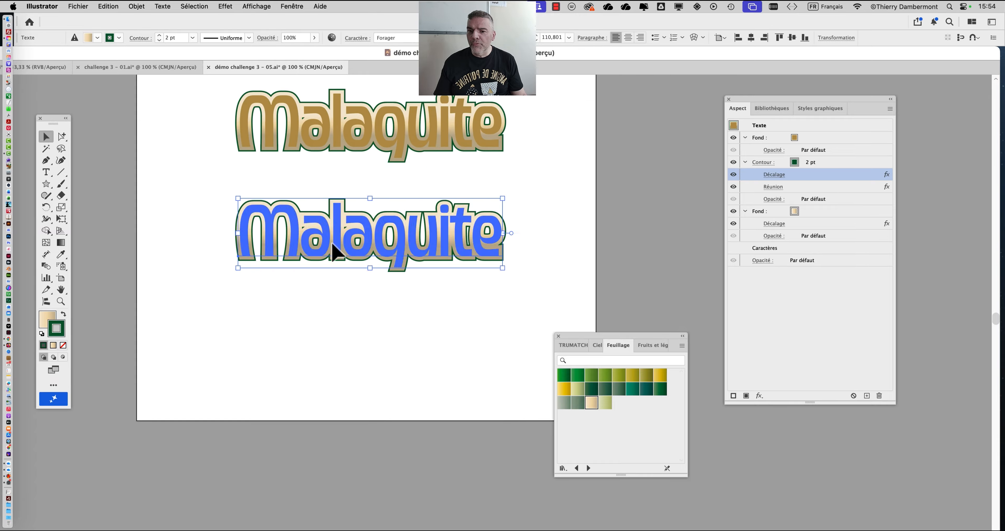
- Convert the lower Malaquite copy to outlines
{"action": "left_click", "coordinate": [141, 7]}
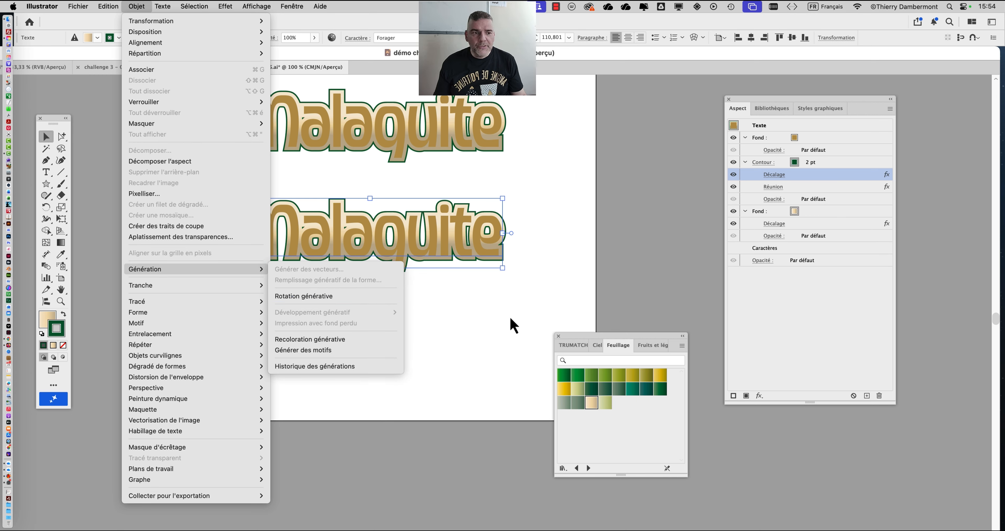
{"action": "left_click", "coordinate": [513, 325]}
{"action": "left_click", "coordinate": [277, 317]}
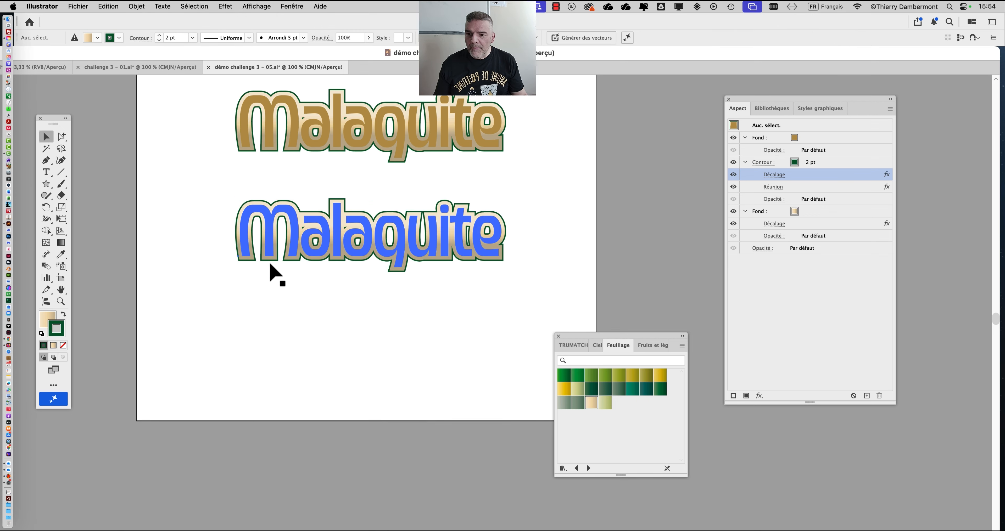
{"action": "left_click", "coordinate": [267, 257]}
{"action": "left_click", "coordinate": [162, 7]}
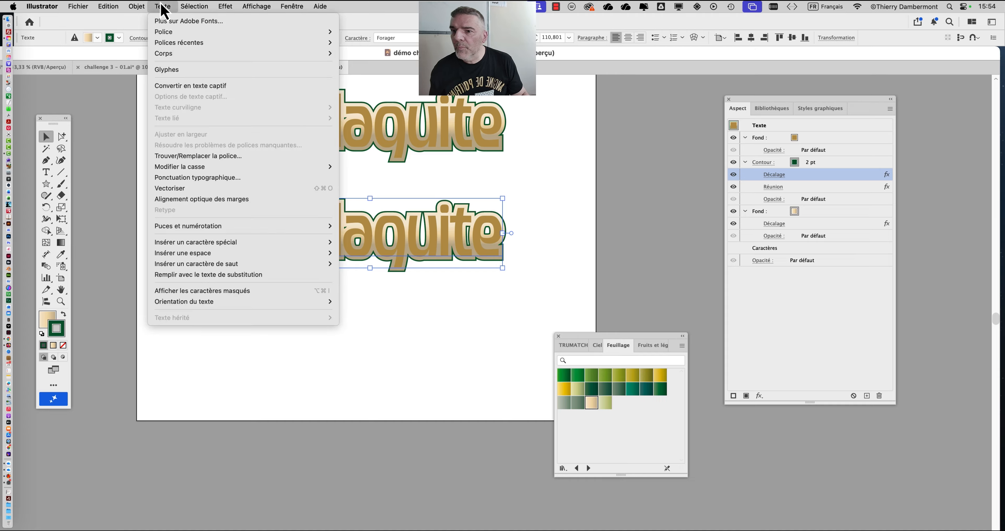
{"action": "left_click", "coordinate": [178, 189]}
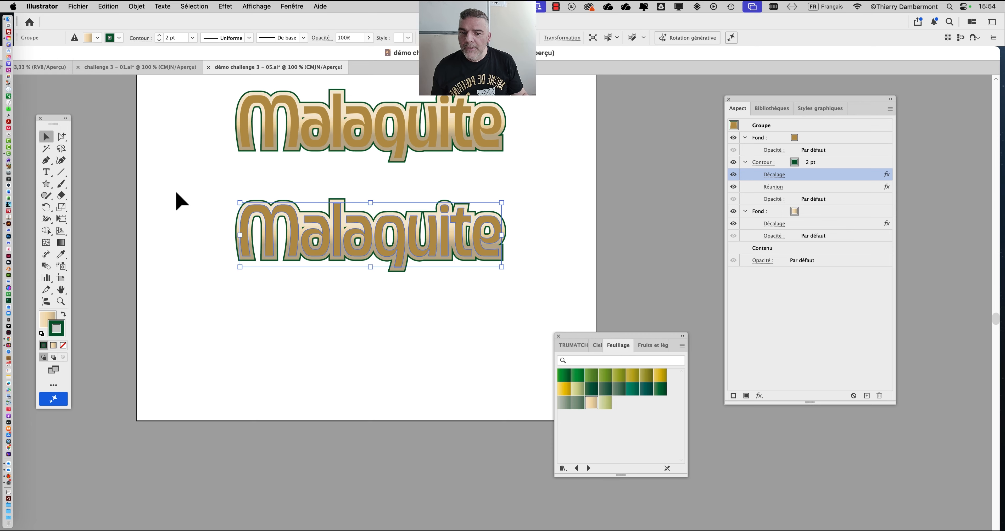
- Compare the live text with the outlined copy in outline and preview display modes, ending in preview
{"action": "key", "text": "super+y"}
{"action": "key", "text": "super+y"}
{"action": "key", "text": "super+y"}
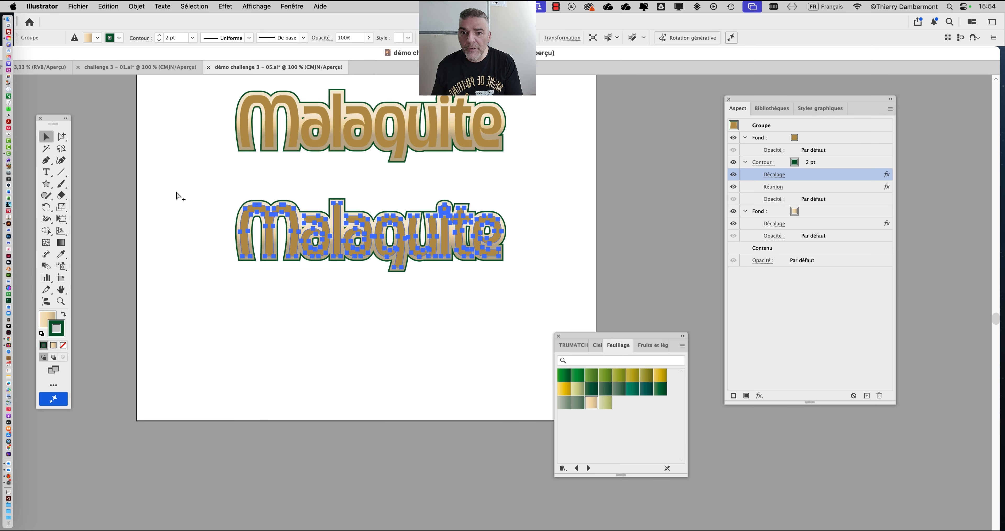
{"action": "key", "text": "super+y"}
{"action": "key", "text": "super+y"}
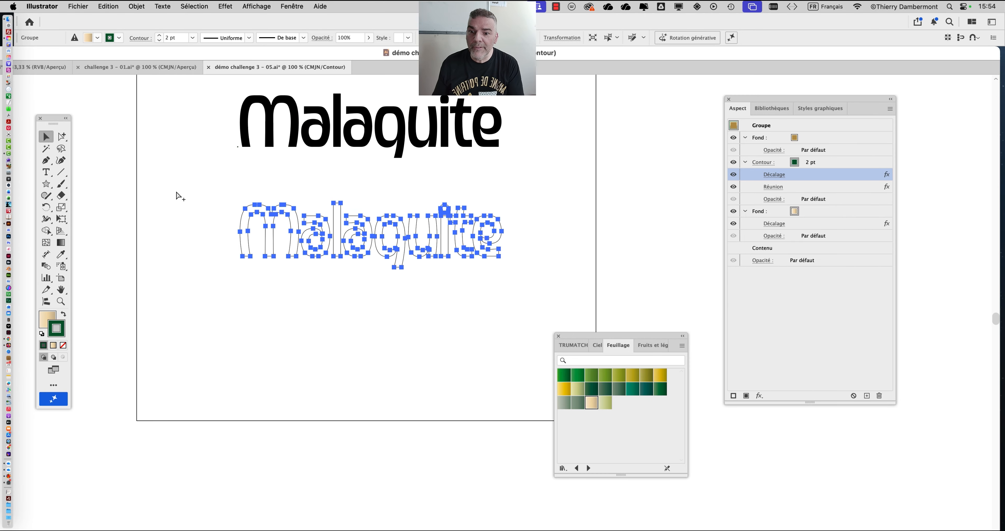
{"action": "key", "text": "super+y"}
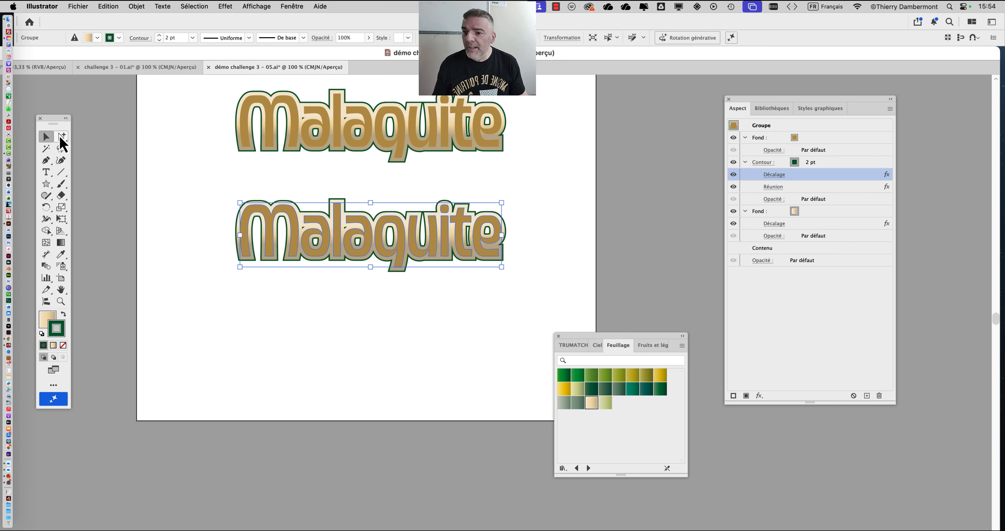
- Use the Direct Selection tool to stretch the base of the outlined M's middle leg well below the baseline
{"action": "left_click", "coordinate": [63, 136]}
{"action": "left_click", "coordinate": [63, 137]}
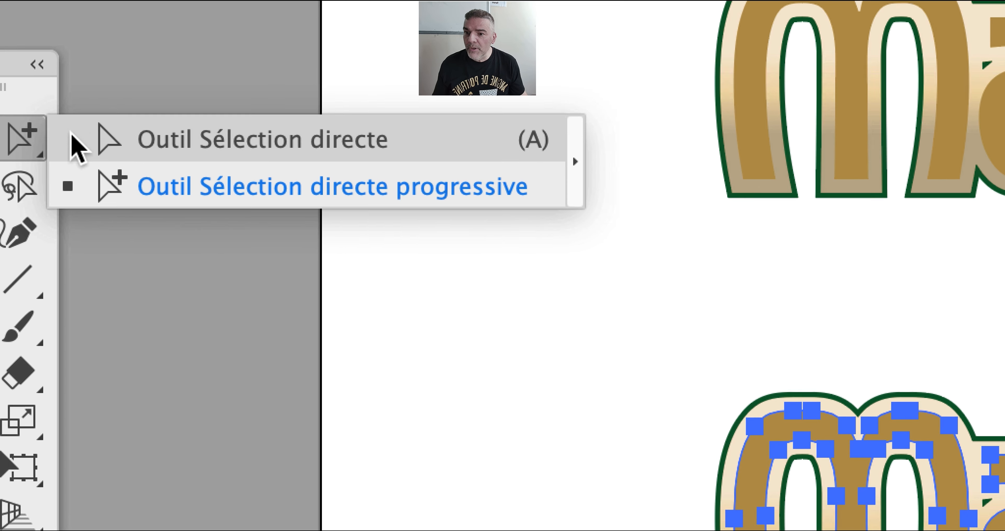
{"action": "left_click", "coordinate": [71, 134]}
{"action": "left_click", "coordinate": [217, 240]}
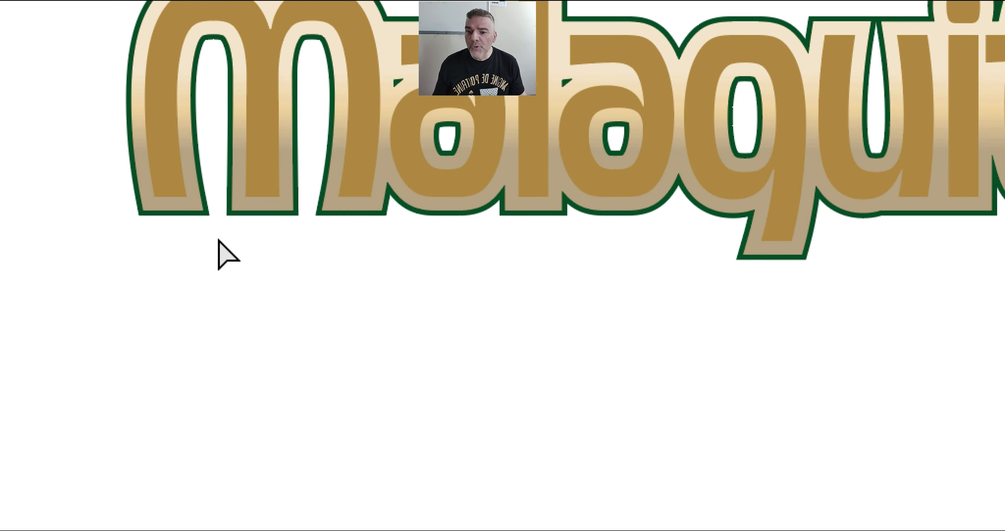
{"action": "mouse_move", "coordinate": [217, 239]}
{"action": "left_mouse_down"}
{"action": "mouse_move", "coordinate": [301, 202]}
{"action": "mouse_move", "coordinate": [299, 180]}
{"action": "left_mouse_up"}
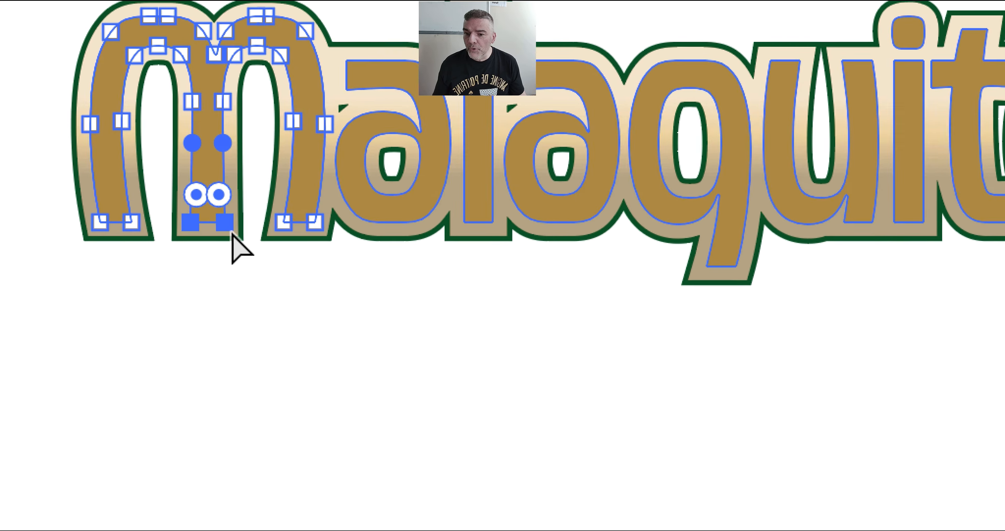
{"action": "left_click_drag", "start_coordinate": [231, 242], "coordinate": [231, 275]}
{"action": "left_click", "coordinate": [253, 244]}
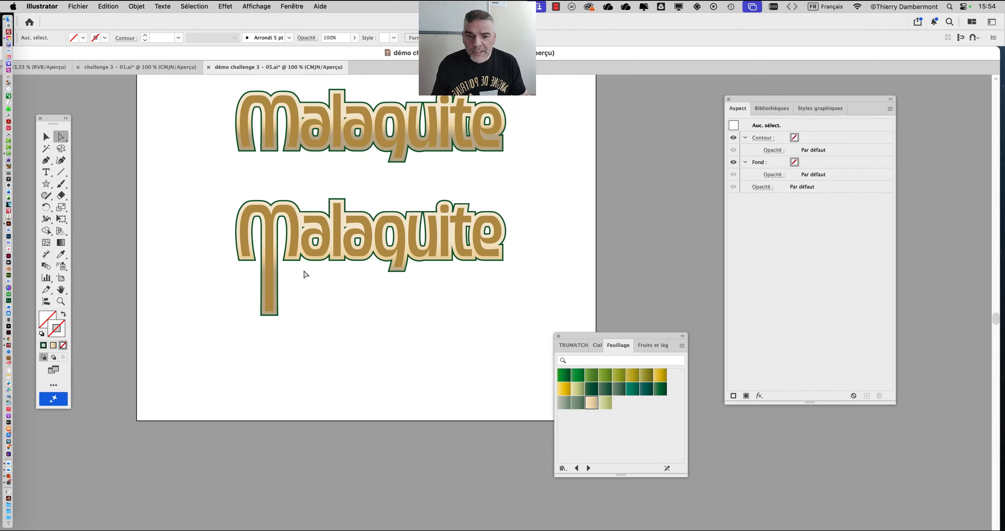
- Move the Feuillage library aside and extend the end stroke of the outlined copy's final e to the right
{"action": "left_click_drag", "start_coordinate": [594, 346], "coordinate": [632, 355]}
{"action": "scroll", "coordinate": [408, 278], "scroll_direction": "up", "scroll_amount": 2}
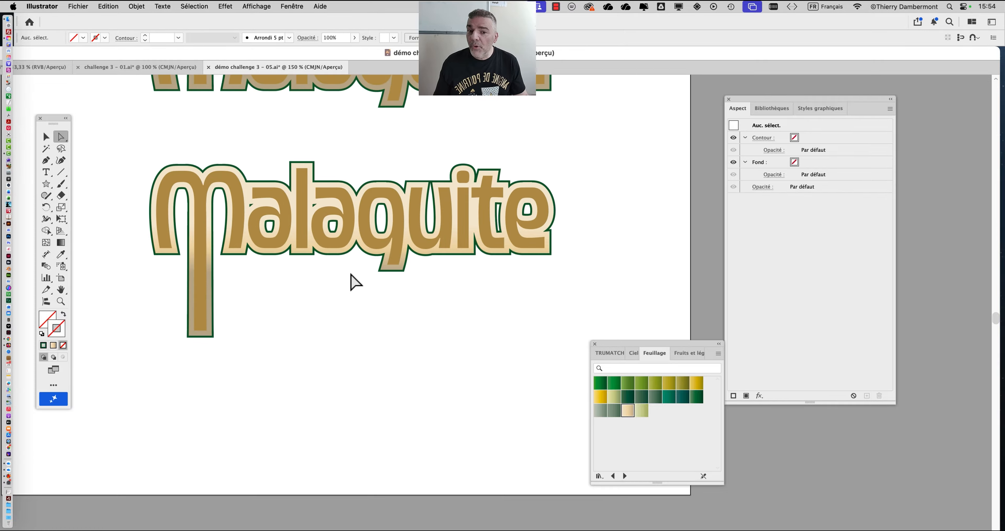
{"action": "scroll", "coordinate": [576, 257], "scroll_direction": "up", "scroll_amount": 3}
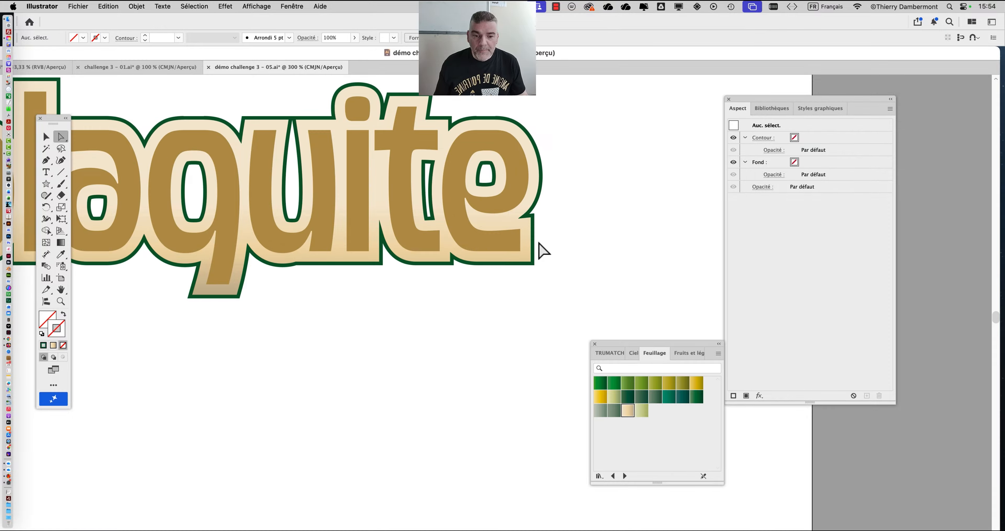
{"action": "key", "text": "super+y"}
{"action": "left_click_drag", "start_coordinate": [542, 226], "coordinate": [574, 253]}
{"action": "left_click", "coordinate": [528, 283]}
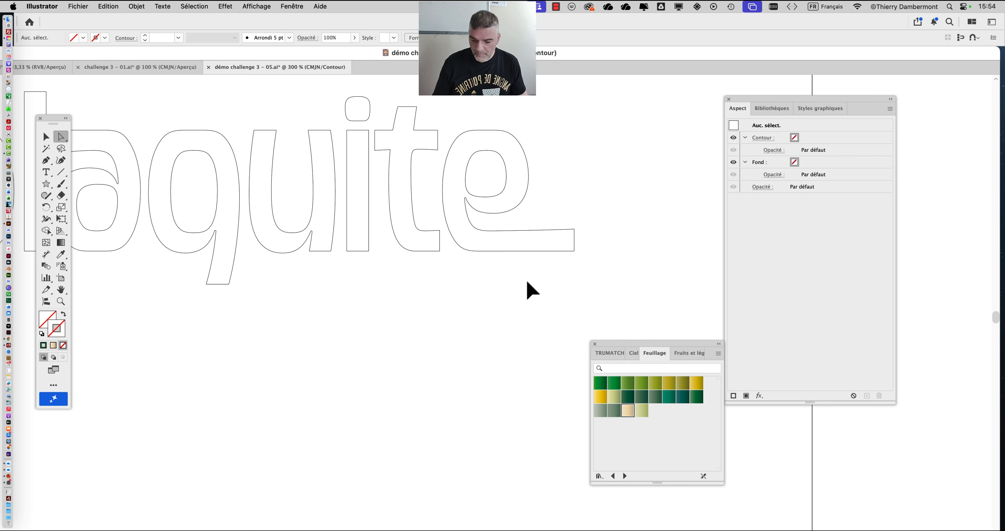
{"action": "key", "text": "super+y"}
{"action": "scroll", "coordinate": [515, 306], "scroll_direction": "down", "scroll_amount": 3}
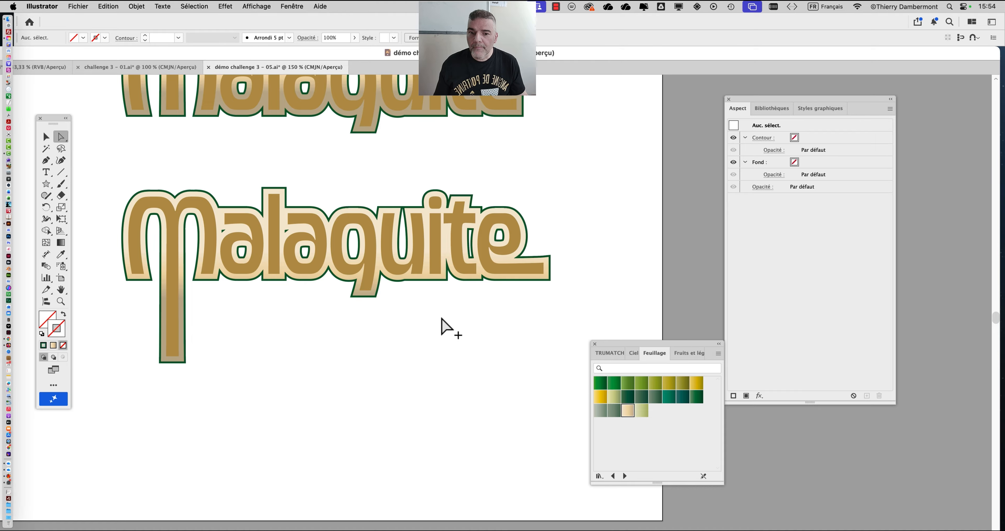
{"action": "scroll", "coordinate": [441, 319], "scroll_direction": "down", "scroll_amount": 2}
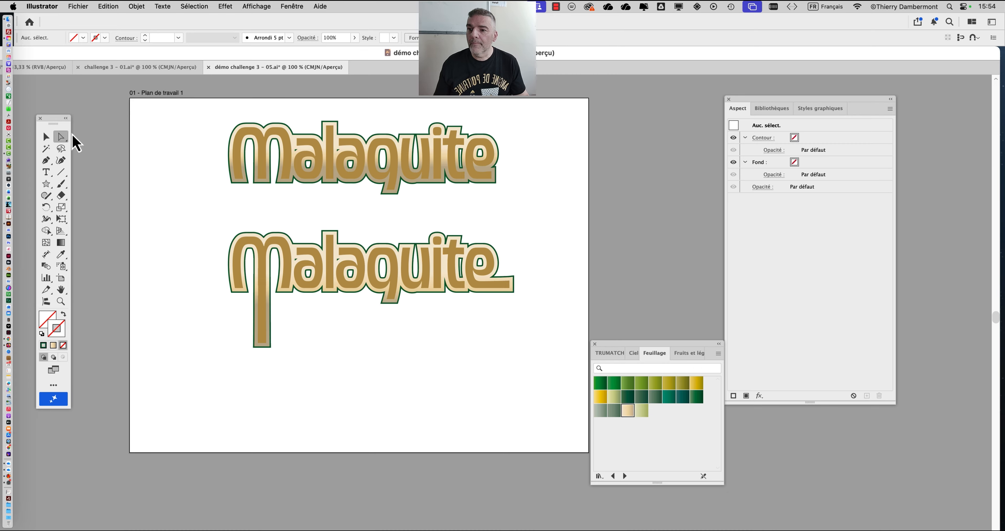
- Move the outlined Malaquite copy farther down the artboard with the Selection tool and leave it deselected
{"action": "left_click", "coordinate": [46, 136]}
{"action": "left_click_drag", "start_coordinate": [304, 271], "coordinate": [309, 324]}
{"action": "left_click", "coordinate": [309, 260]}
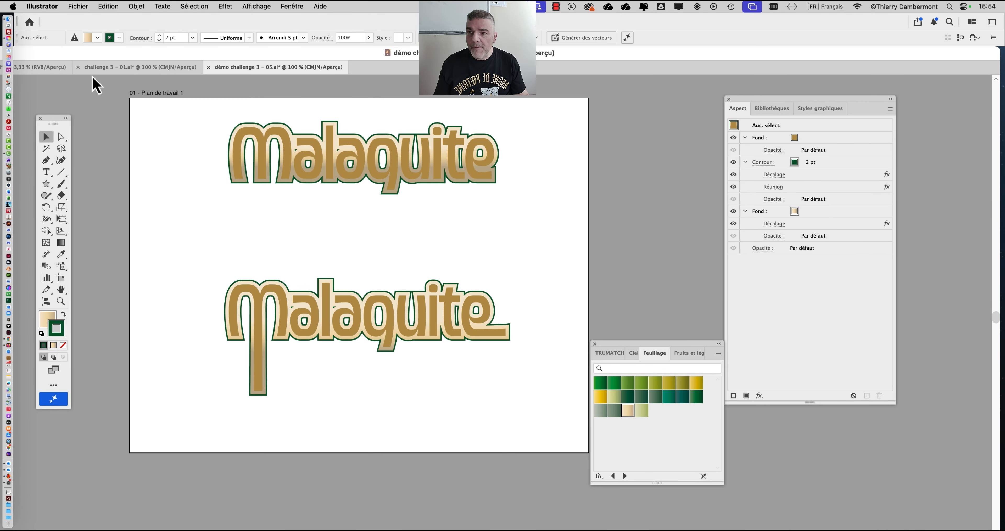
- Save the document as démo challenge 3 - 06.ai in Illustrator 2020 format
{"action": "left_click", "coordinate": [90, 7]}
{"action": "left_click", "coordinate": [111, 113]}
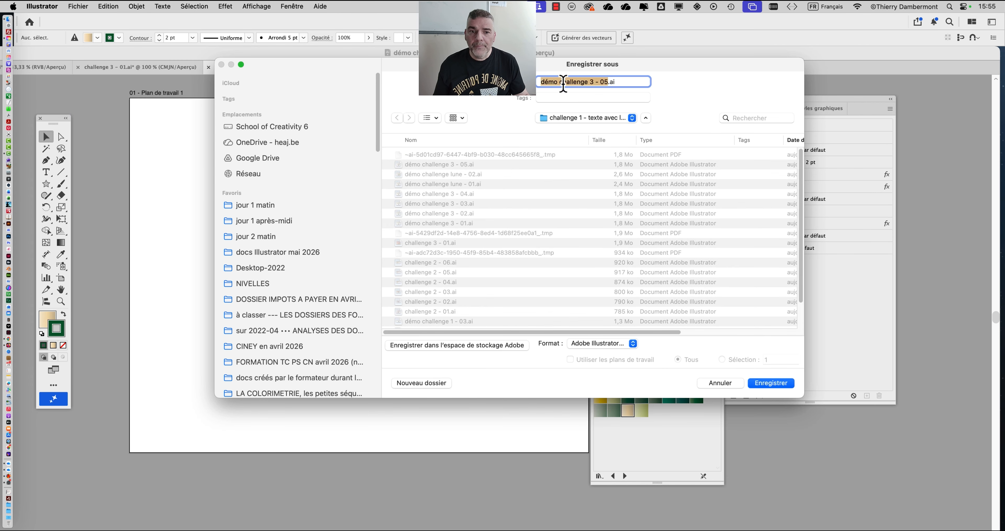
{"action": "left_click", "coordinate": [607, 82]}
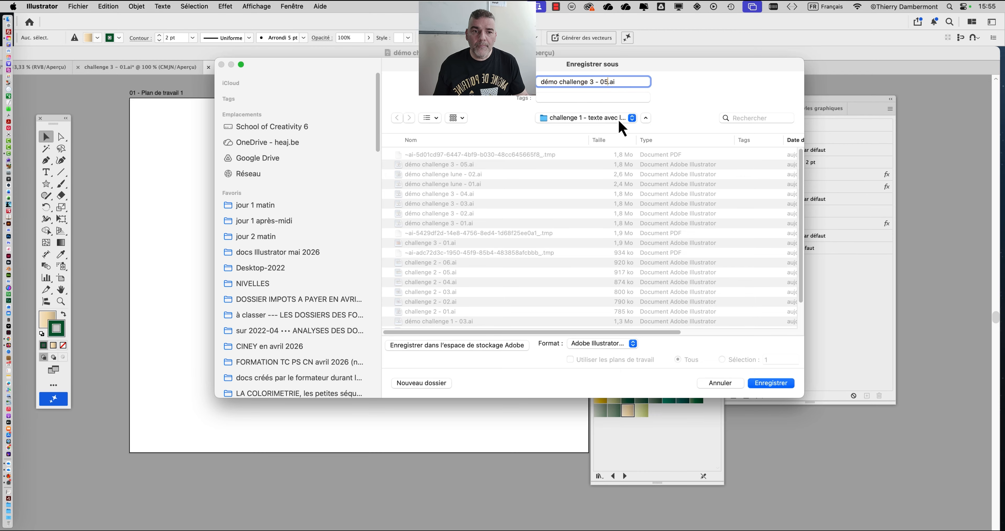
{"action": "key", "text": "BackSpace"}
{"action": "type", "text": "6"}
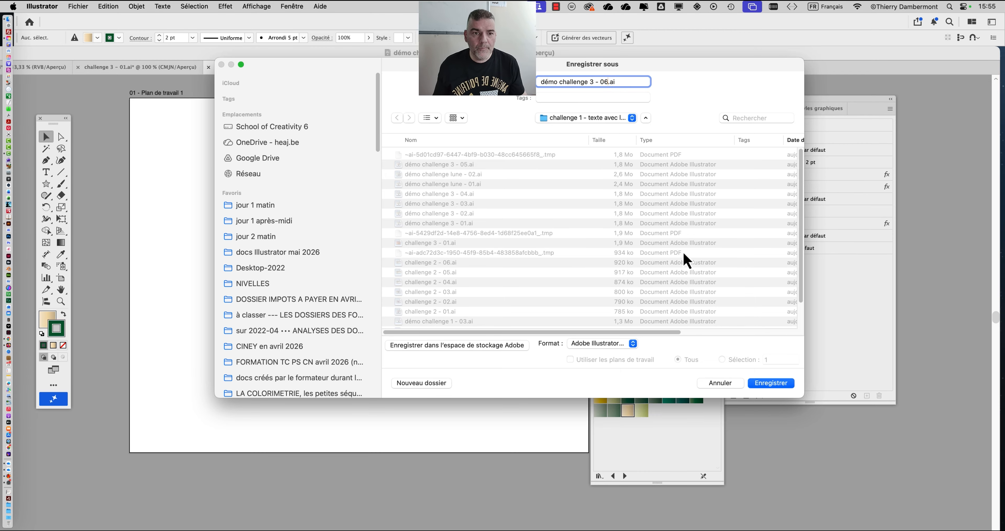
{"action": "left_click", "coordinate": [776, 388]}
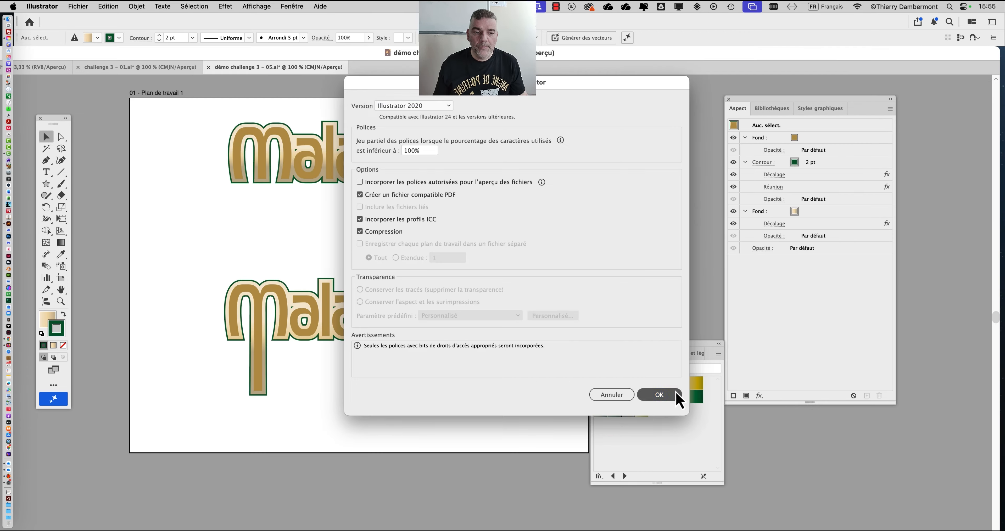
{"action": "left_click", "coordinate": [641, 393]}
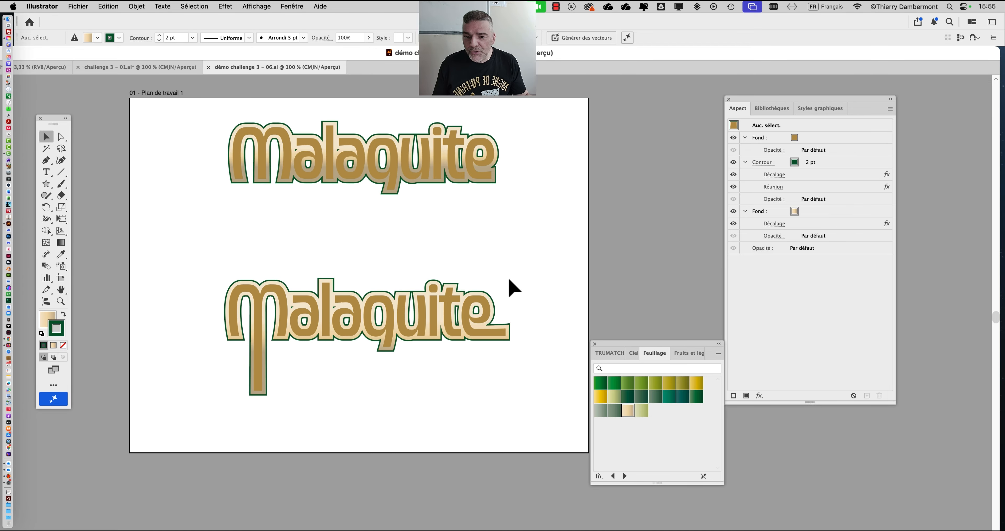
- Shift the outlined Malaquite copy slightly right to line up under the live text, leaving it deselected
{"action": "left_click_drag", "start_coordinate": [423, 305], "coordinate": [427, 310]}
{"action": "left_click", "coordinate": [483, 271]}
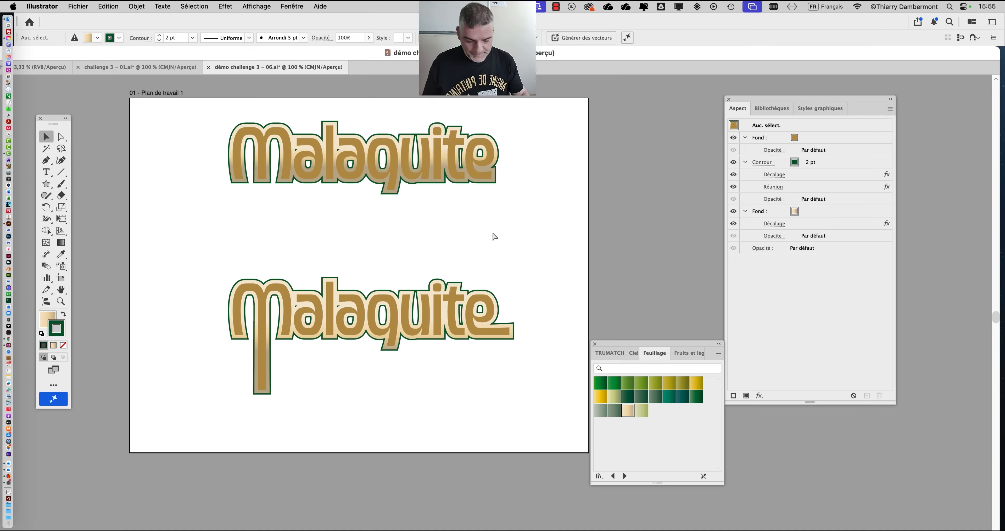
- Examine the contour's Décalage effect on the upper text and the stretched letters of the outlined copy
{"action": "left_click", "coordinate": [450, 182]}
{"action": "scroll", "coordinate": [432, 162], "scroll_direction": "up", "scroll_amount": 2}
{"action": "left_click_drag", "start_coordinate": [462, 185], "coordinate": [534, 228]}
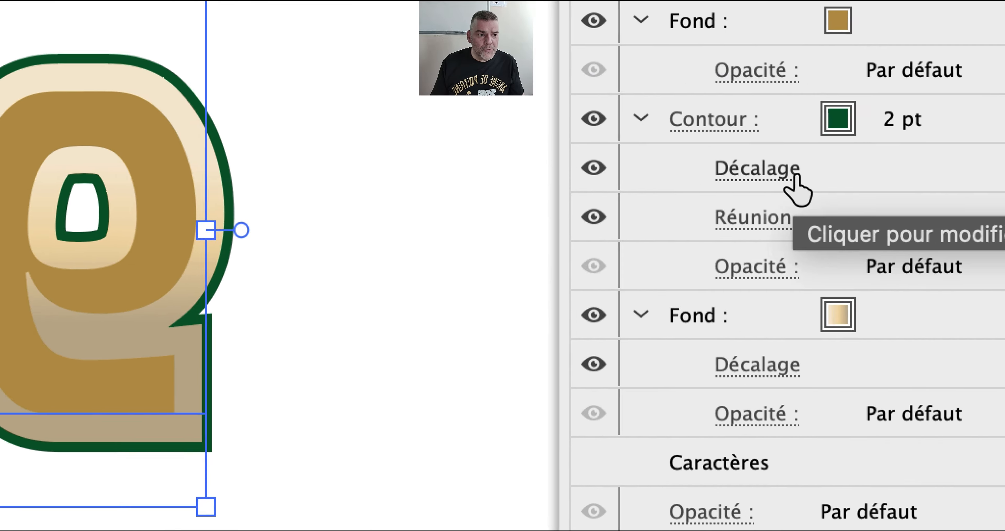
{"action": "left_click", "coordinate": [862, 175]}
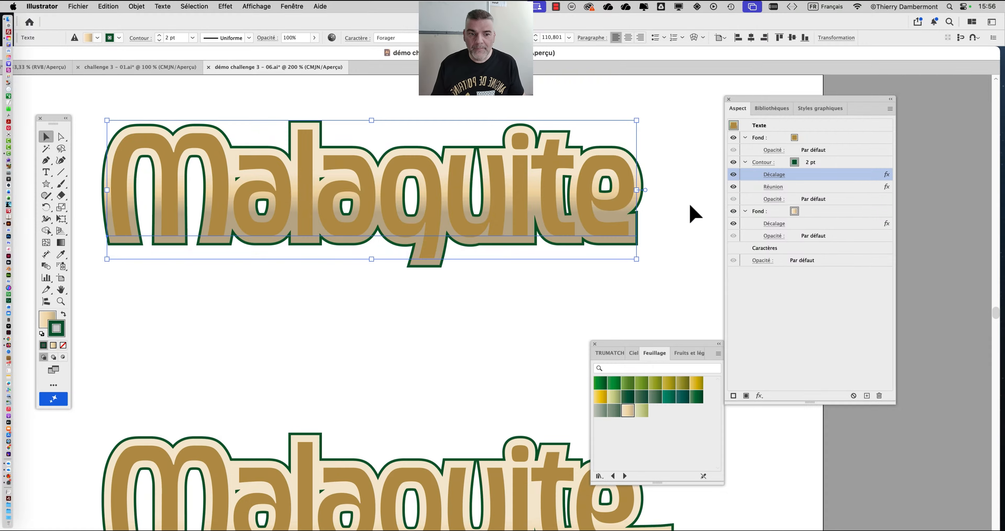
{"action": "left_click", "coordinate": [642, 340]}
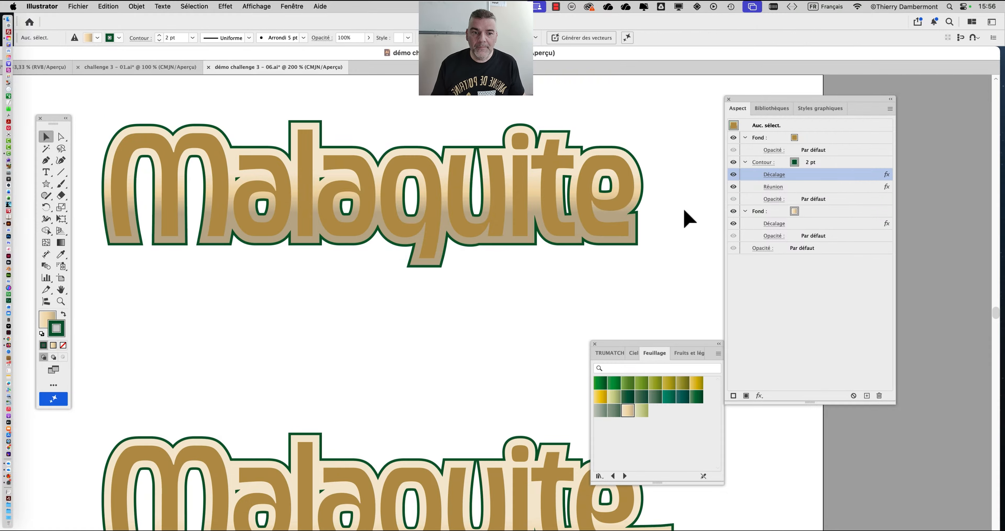
{"action": "scroll", "coordinate": [685, 218], "scroll_direction": "down", "scroll_amount": 1}
{"action": "left_click_drag", "start_coordinate": [455, 314], "coordinate": [397, 227]}
{"action": "scroll", "coordinate": [373, 319], "scroll_direction": "down", "scroll_amount": 1}
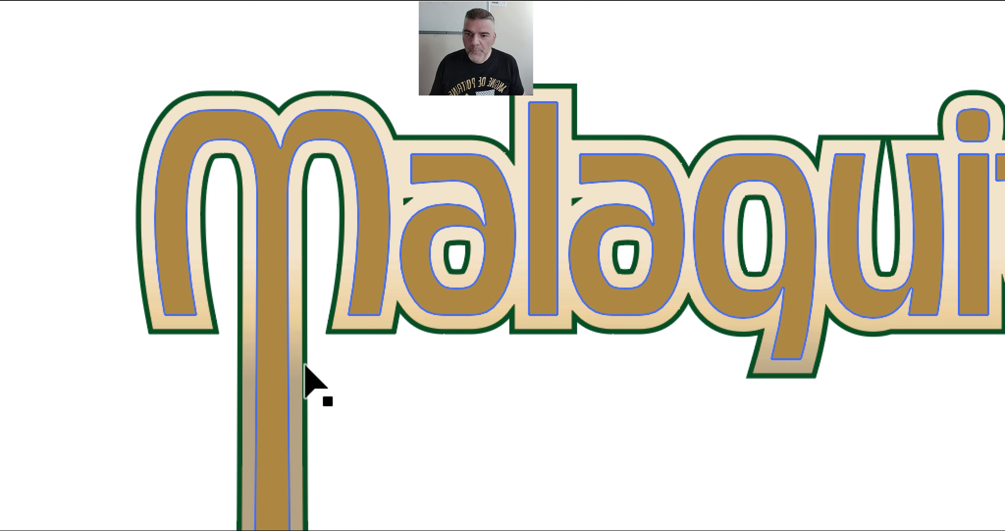
- Target the offset gradient Fond of the upper Malaquite text and redraw its gradient from top to bottom with the Gradient tool
{"action": "left_click", "coordinate": [303, 353]}
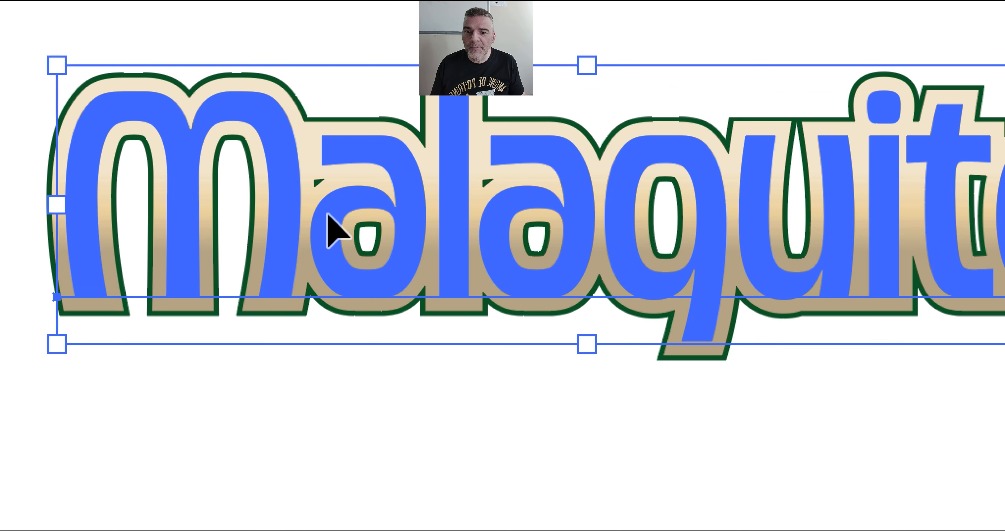
{"action": "left_click_drag", "start_coordinate": [328, 215], "coordinate": [390, 218]}
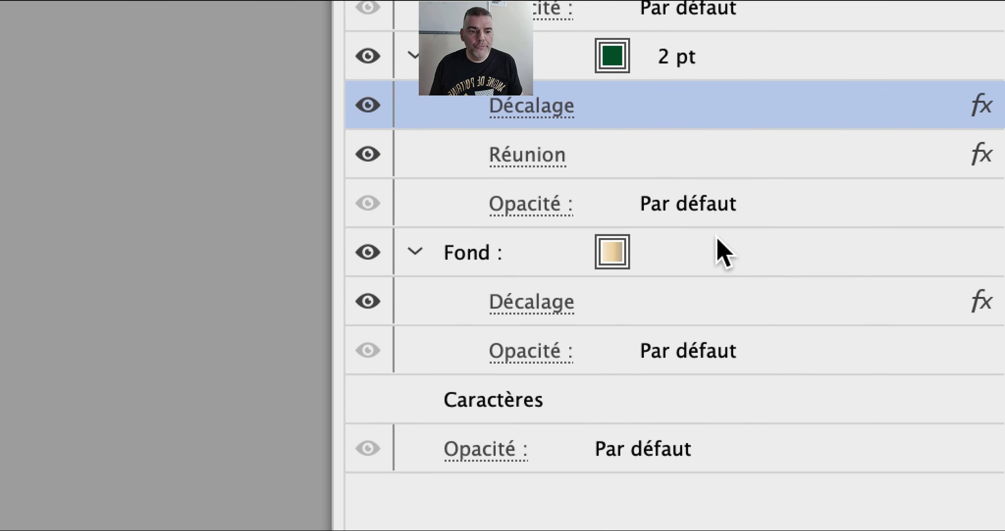
{"action": "left_click", "coordinate": [895, 404]}
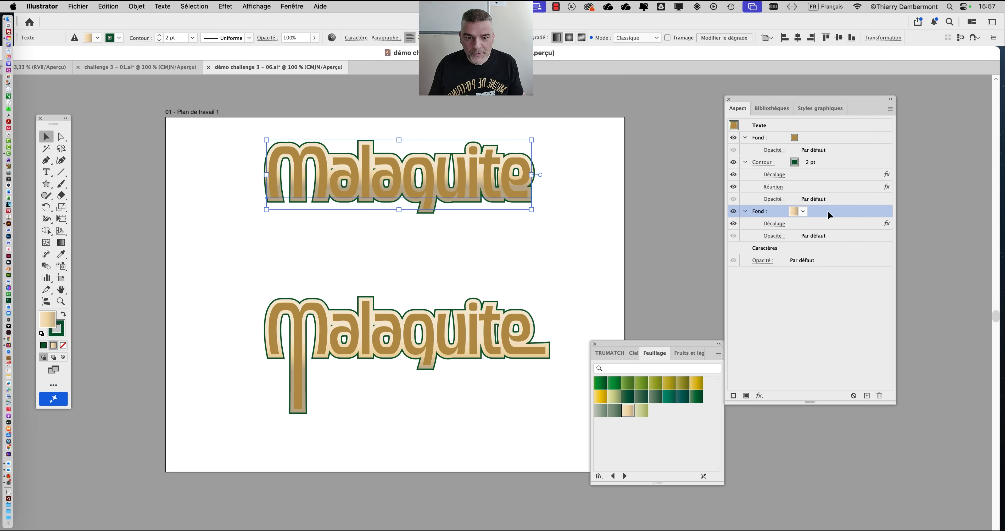
{"action": "left_click_drag", "start_coordinate": [369, 189], "coordinate": [370, 191]}
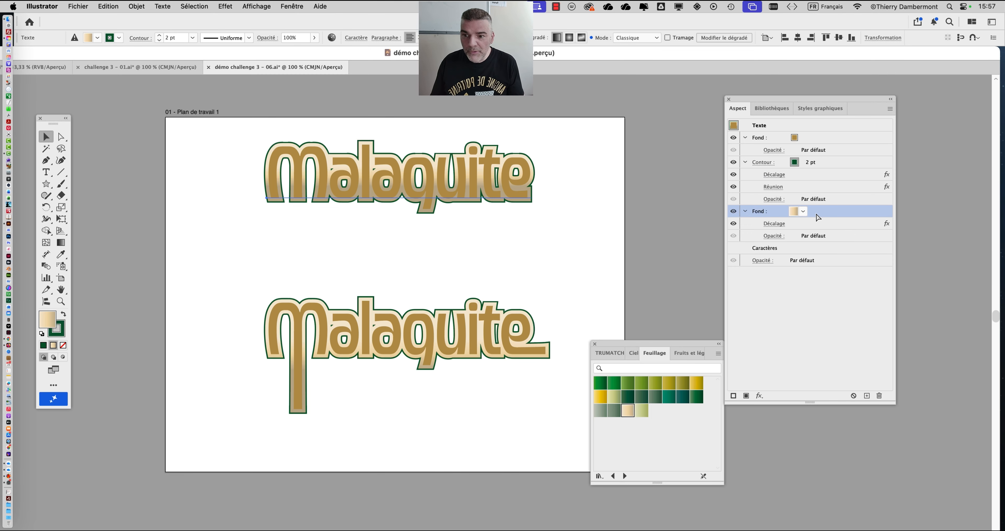
{"action": "left_click", "coordinate": [59, 245]}
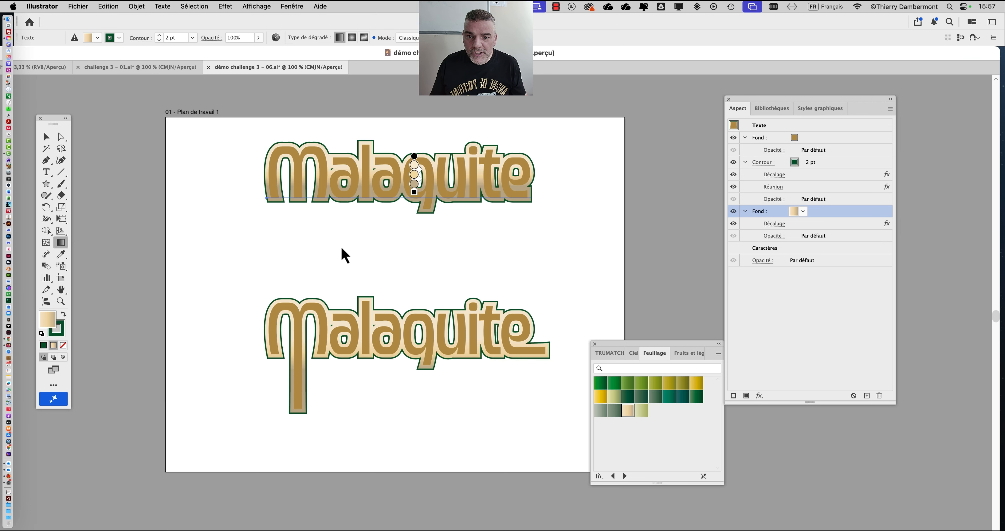
{"action": "scroll", "coordinate": [376, 192], "scroll_direction": "up", "scroll_amount": 2}
{"action": "mouse_move", "coordinate": [383, 145]}
{"action": "left_mouse_down"}
{"action": "mouse_move", "coordinate": [388, 220]}
{"action": "mouse_move", "coordinate": [396, 158]}
{"action": "mouse_move", "coordinate": [403, 204]}
{"action": "mouse_move", "coordinate": [400, 187]}
{"action": "left_mouse_up"}
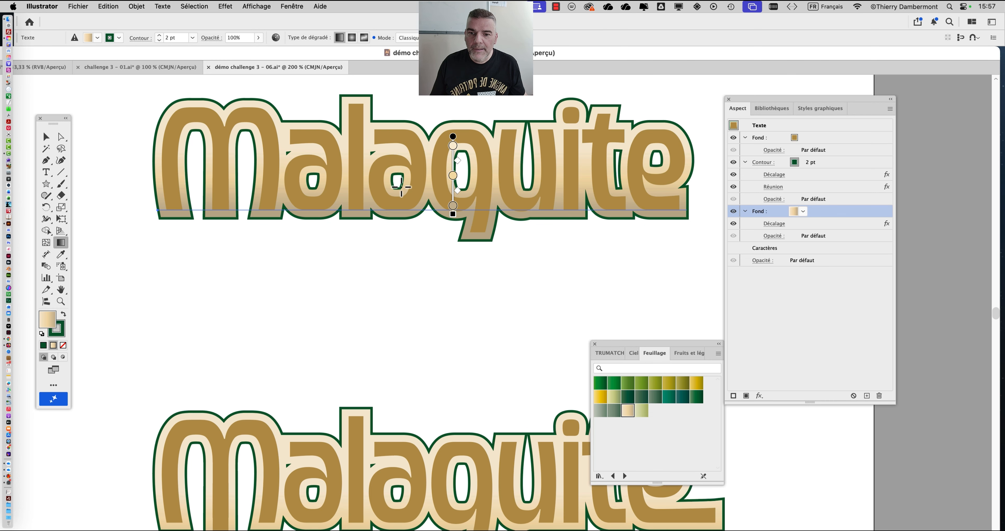
- Hide the gradient annotator and redraw the upper text's gradient downward over the lower half of the letters, leaving the text deselected
{"action": "left_click", "coordinate": [249, 6]}
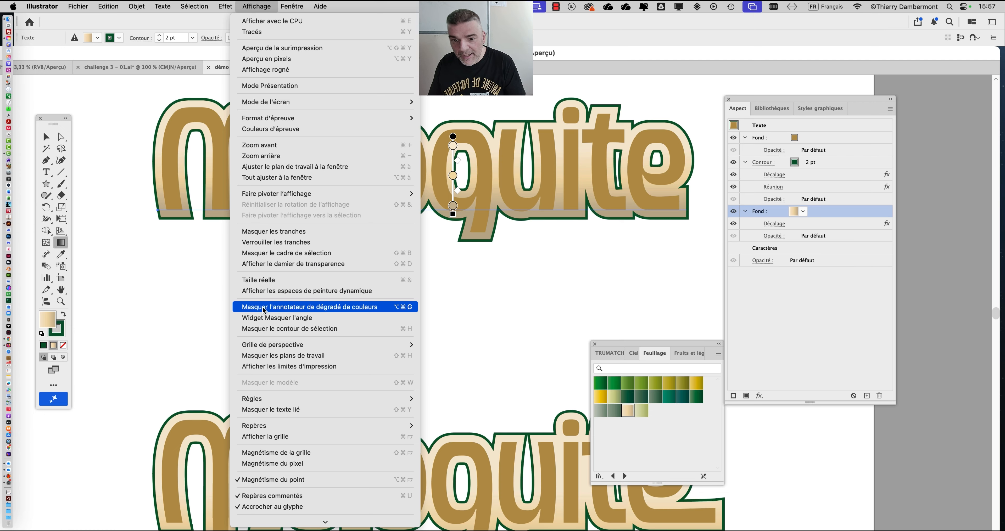
{"action": "left_click", "coordinate": [264, 308]}
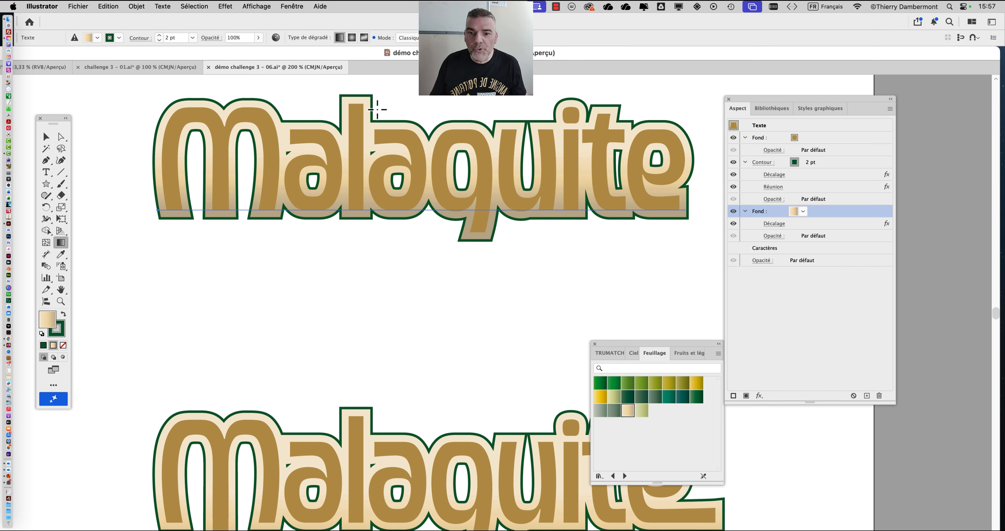
{"action": "left_click_drag", "start_coordinate": [391, 176], "coordinate": [395, 213]}
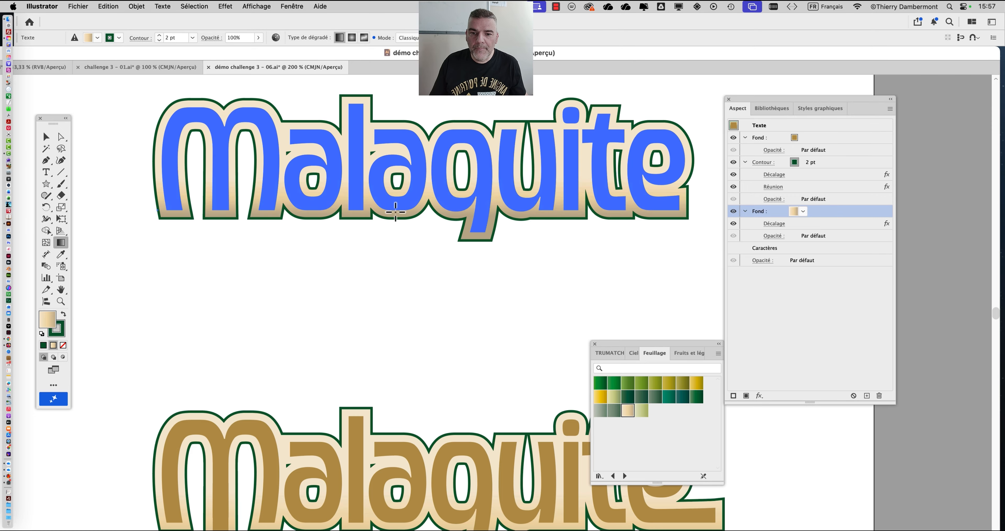
{"action": "left_click", "coordinate": [46, 137]}
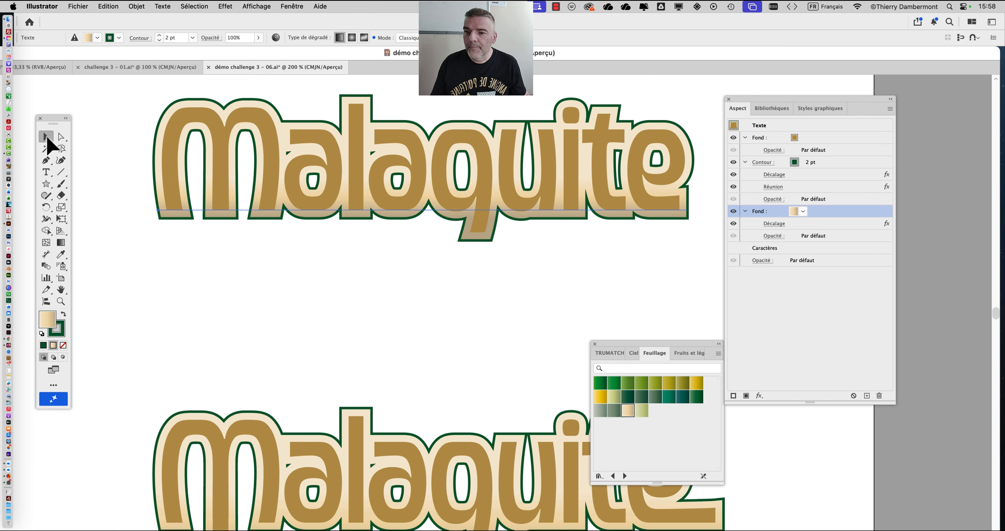
{"action": "left_click", "coordinate": [263, 292]}
{"action": "scroll", "coordinate": [474, 326], "scroll_direction": "down", "scroll_amount": 2}
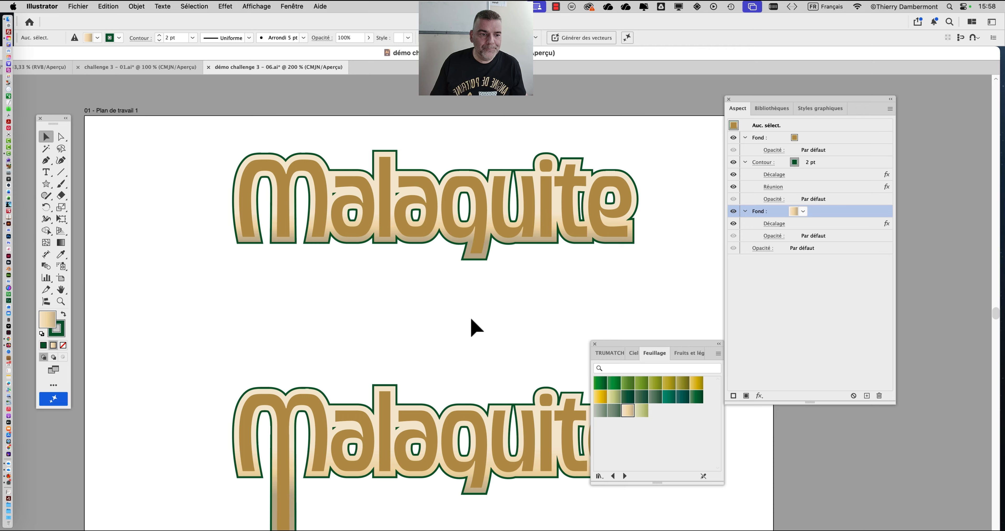
{"action": "scroll", "coordinate": [474, 325], "scroll_direction": "down", "scroll_amount": 2}
{"action": "left_click_drag", "start_coordinate": [443, 314], "coordinate": [374, 269]}
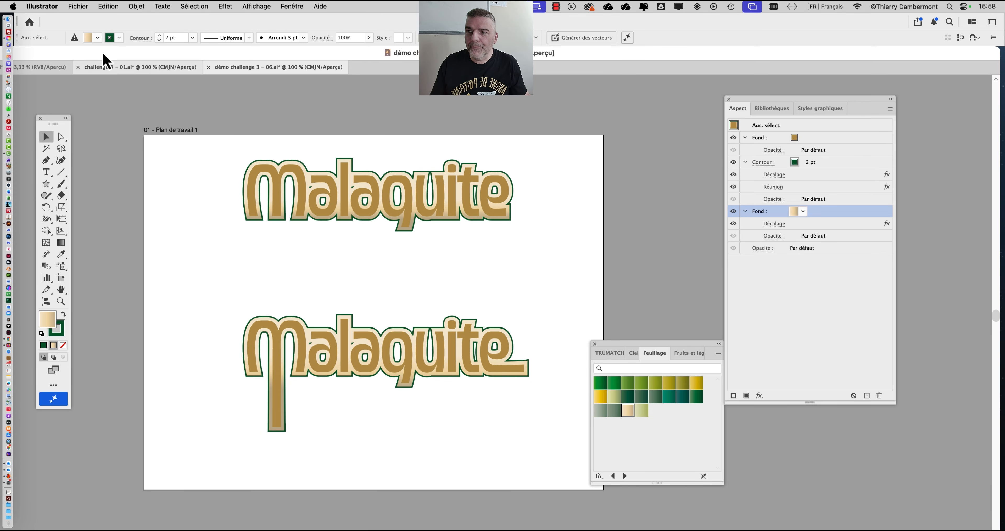
- Save the document as a new numbered démo challenge 3 version in Illustrator 2020 format
{"action": "left_click", "coordinate": [78, 6]}
{"action": "left_click", "coordinate": [127, 113]}
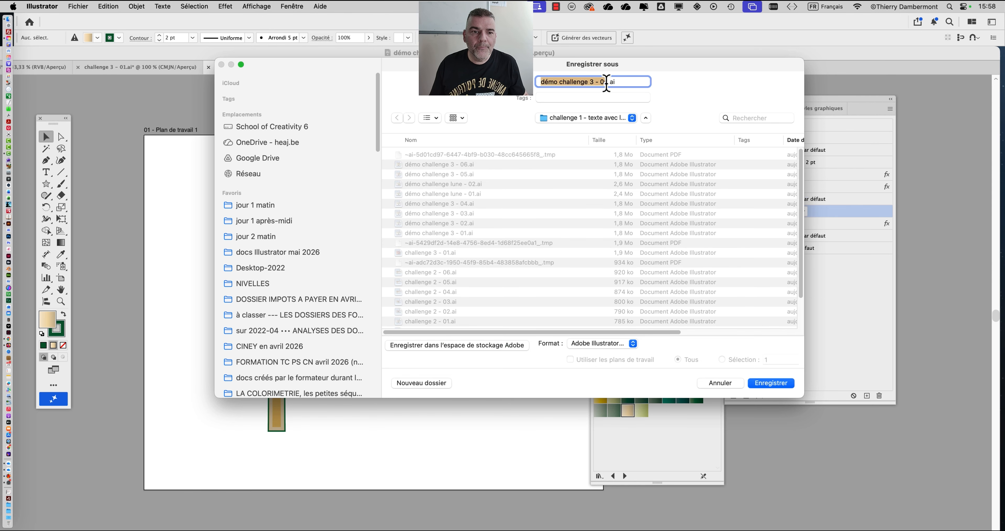
{"action": "left_click", "coordinate": [606, 83]}
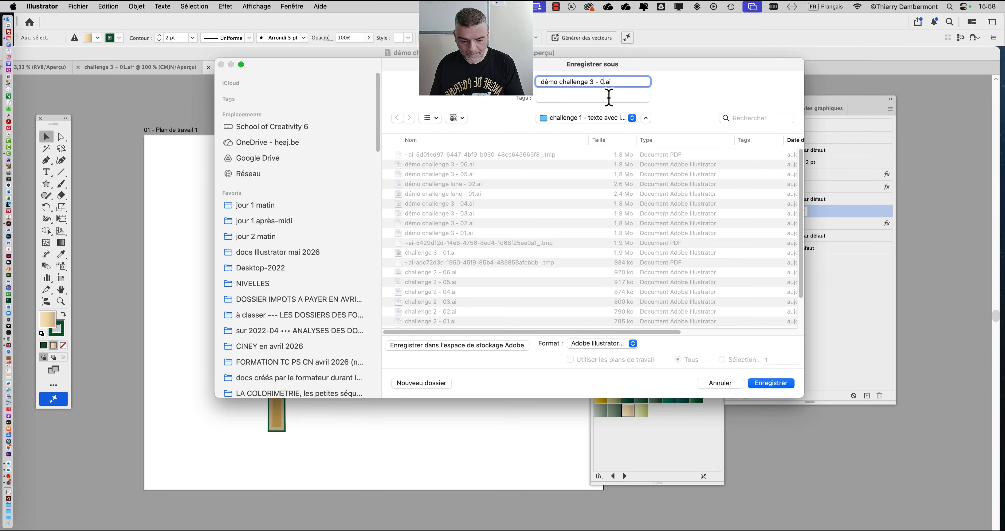
{"action": "key", "text": "Return"}
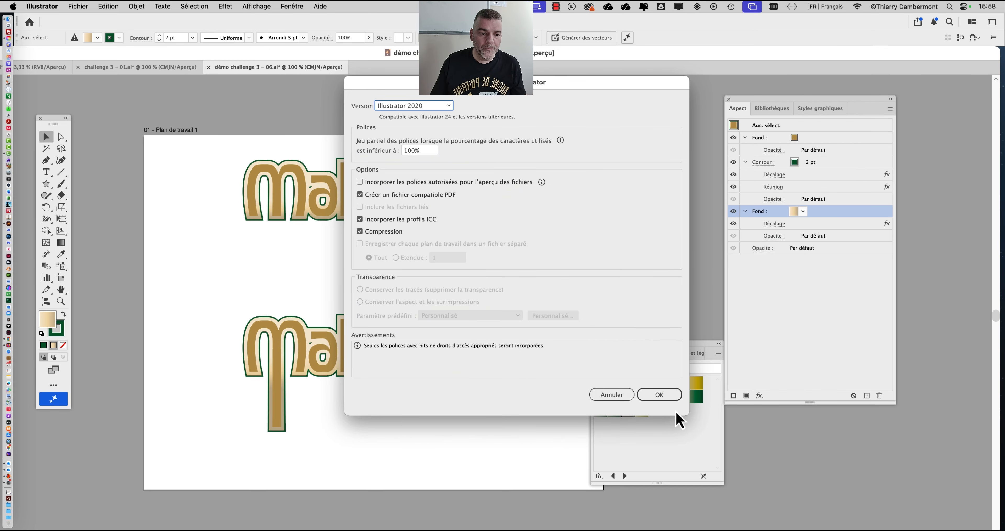